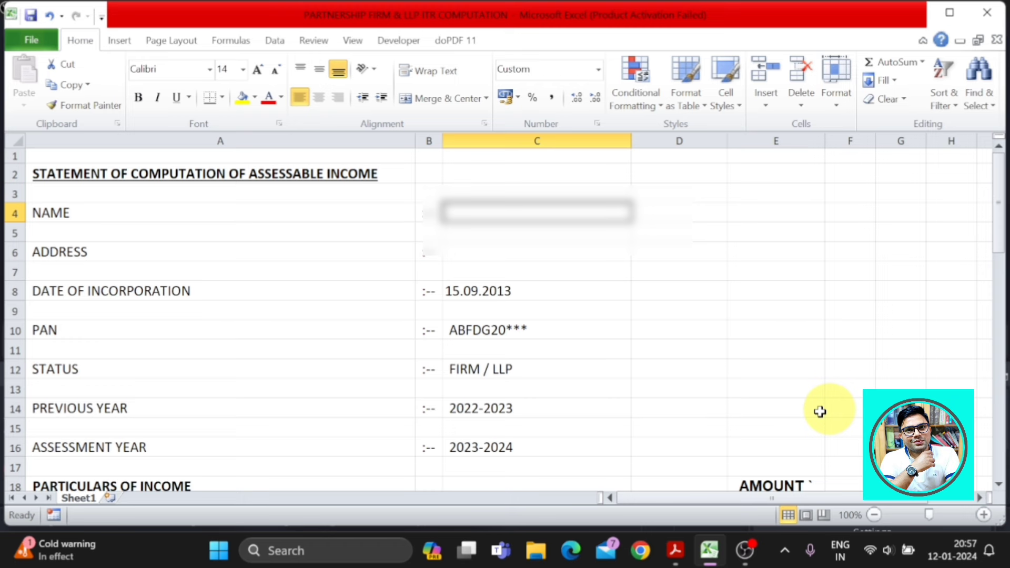
Enter the firm name 'ABC ASSOCIATESIATES' in C4 and the firm's address in C6
{"action": "left_click", "coordinate": [218, 208]}
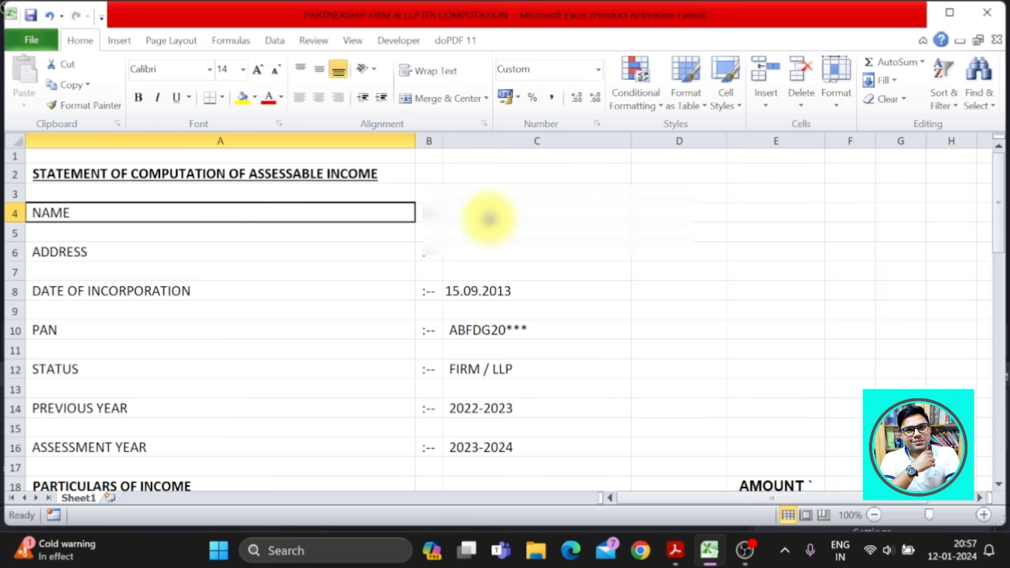
{"action": "left_click", "coordinate": [490, 215]}
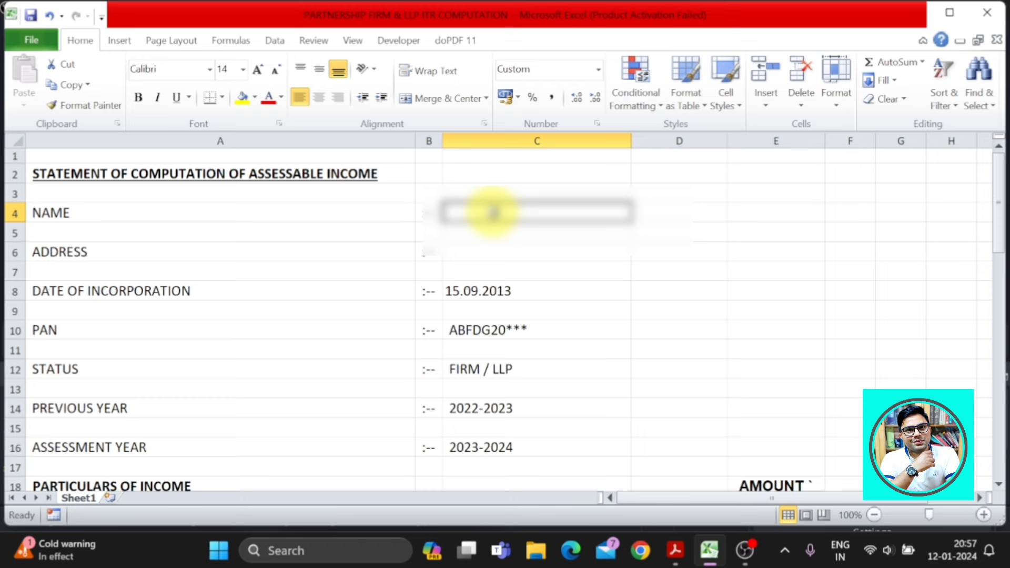
{"action": "type", "text": "ABC ASSOCIATES"}
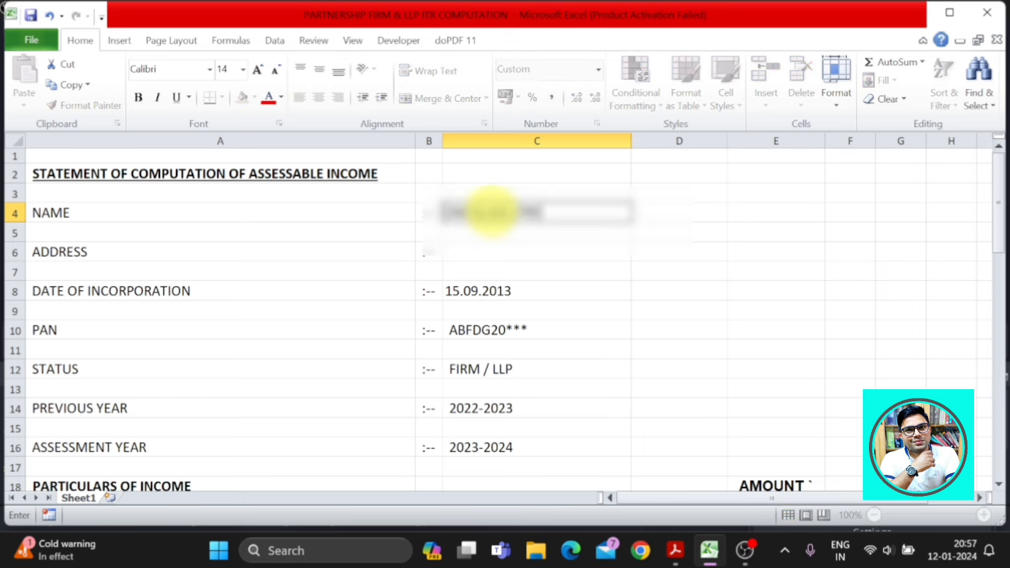
{"action": "type", "text": "IATES"}
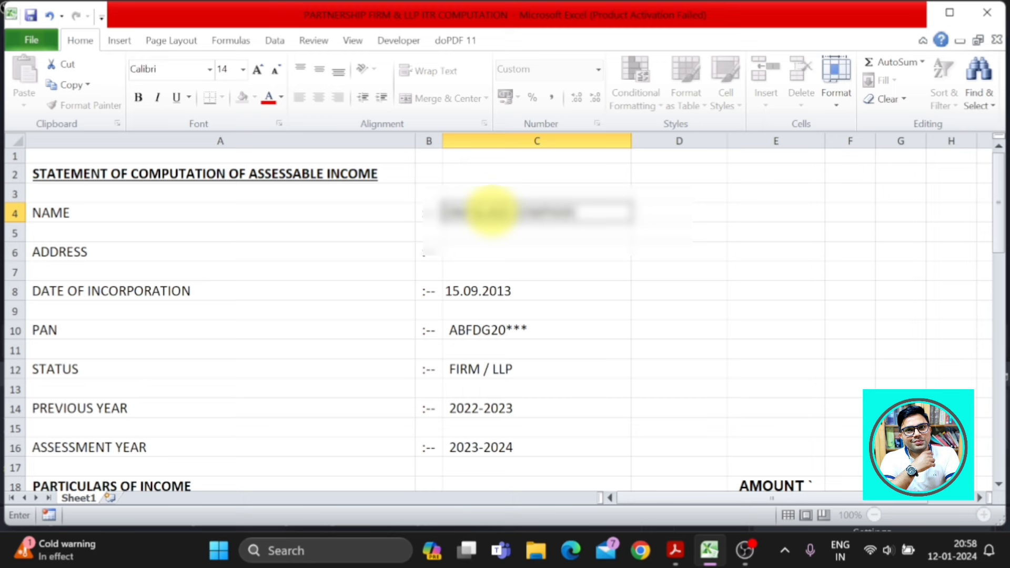
{"action": "key", "text": "Return"}
{"action": "key", "text": "Return"}
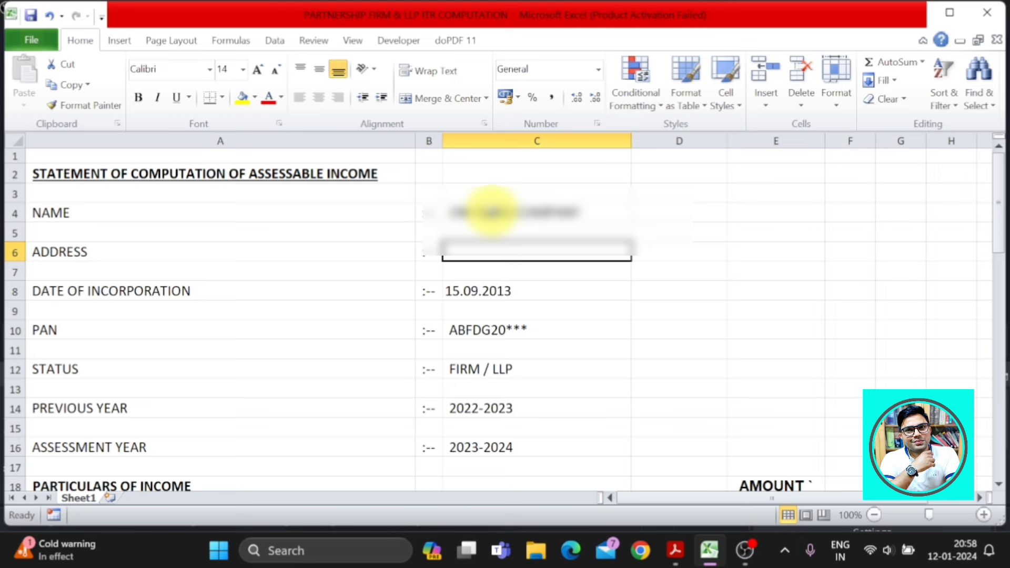
{"action": "type", "text": "PLOT"}
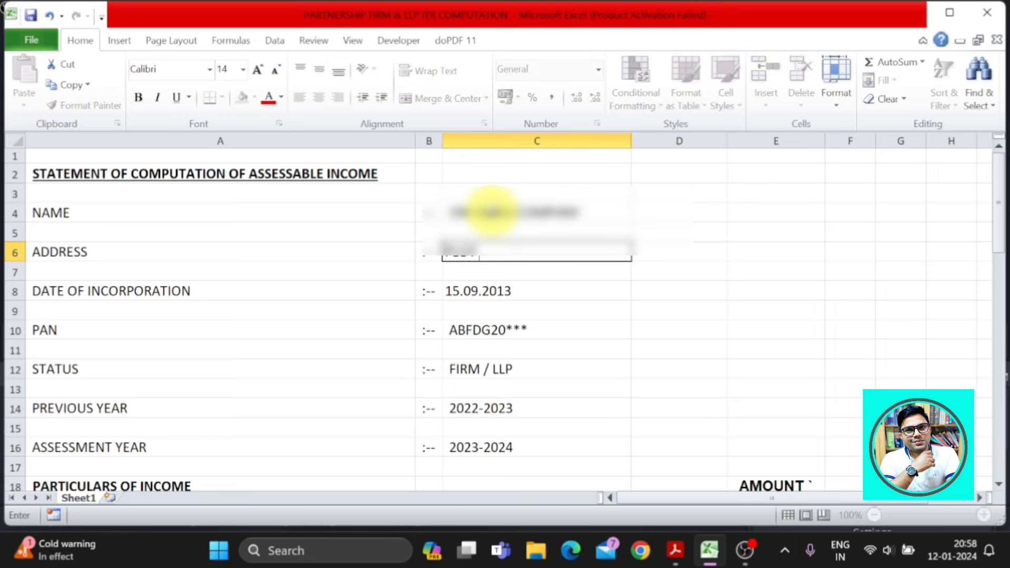
{"action": "type", "text": " NO 22"}
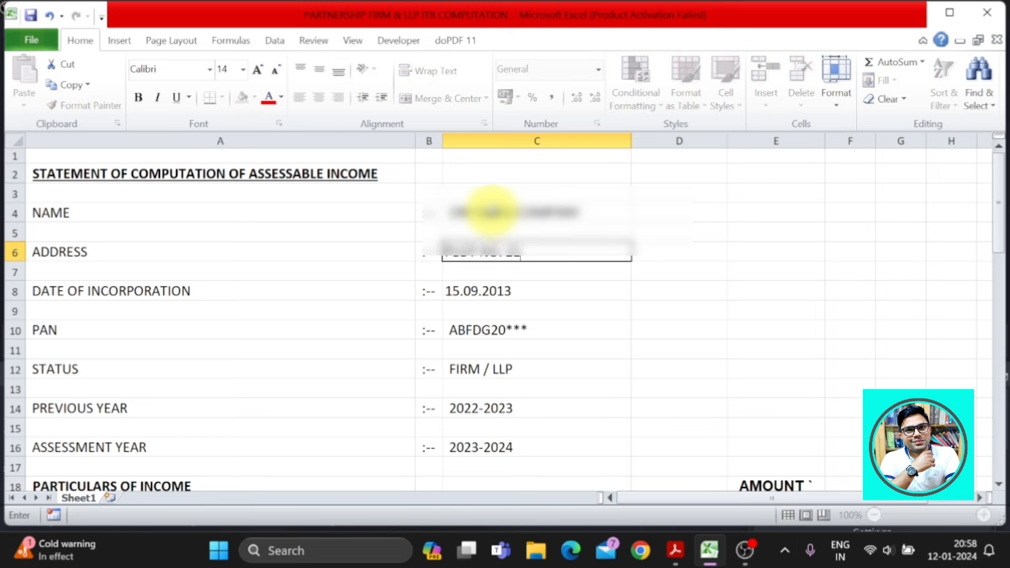
{"action": "type", "text": "2, SEC"}
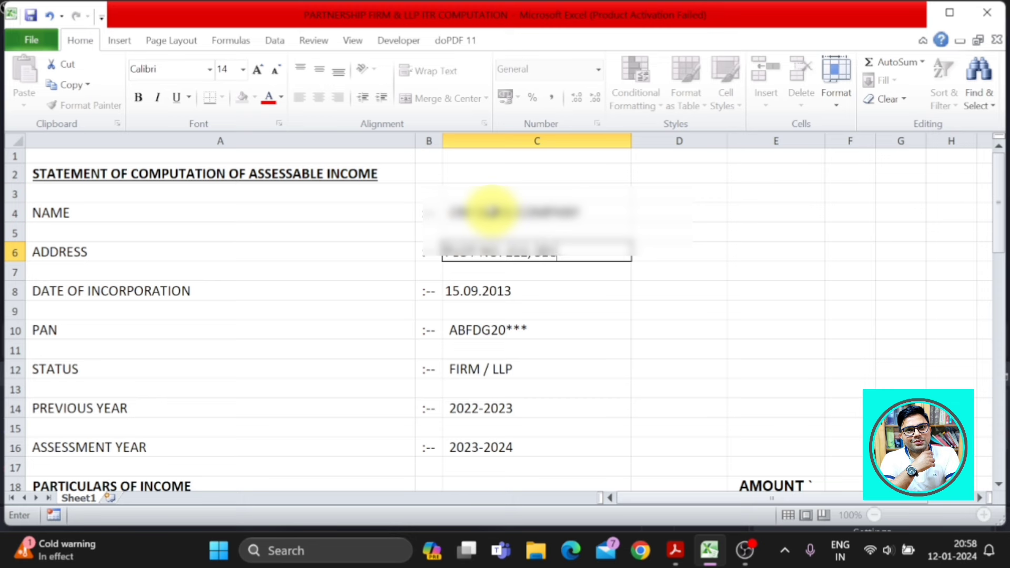
{"action": "type", "text": "TOR 62"}
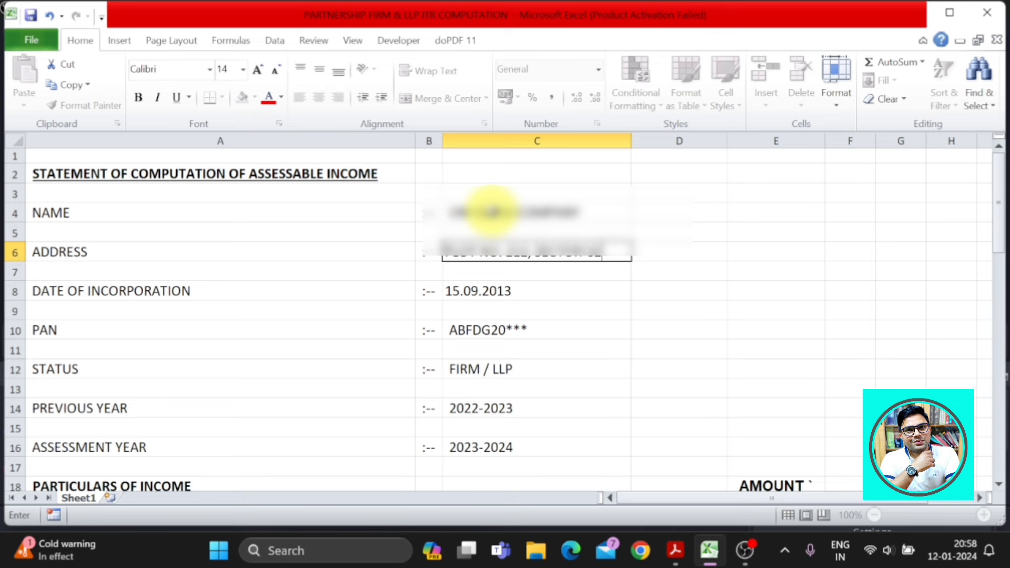
{"action": "type", "text": ", NOID"}
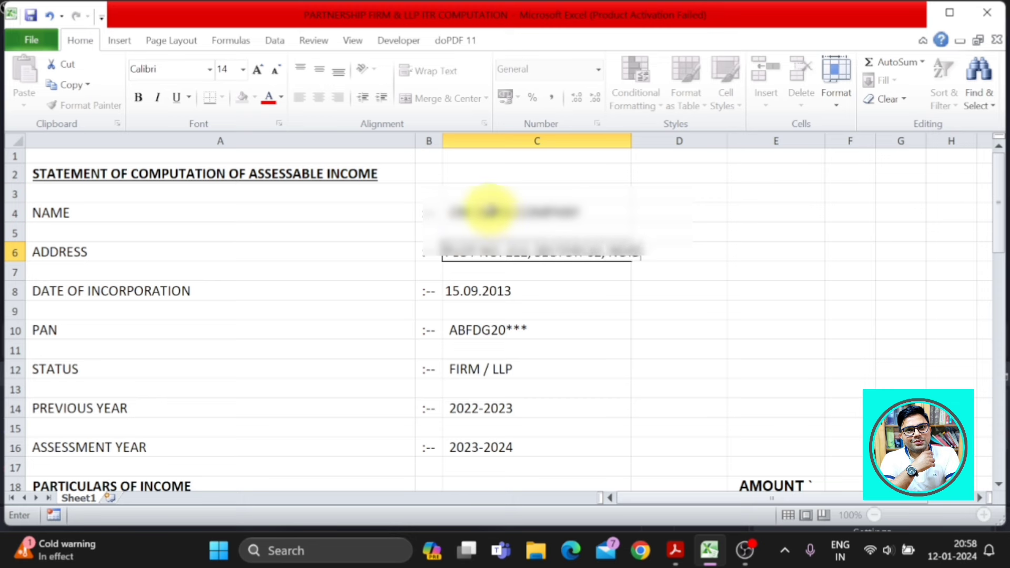
{"action": "type", "text": "A"}
{"action": "key", "text": "Return"}
{"action": "key", "text": "Return"}
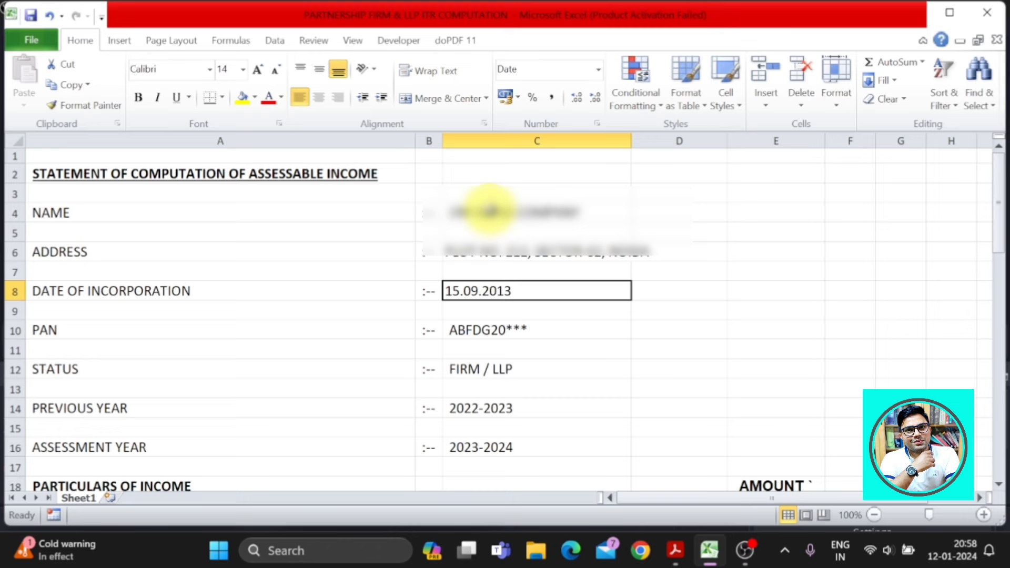
{"action": "left_click", "coordinate": [126, 321]}
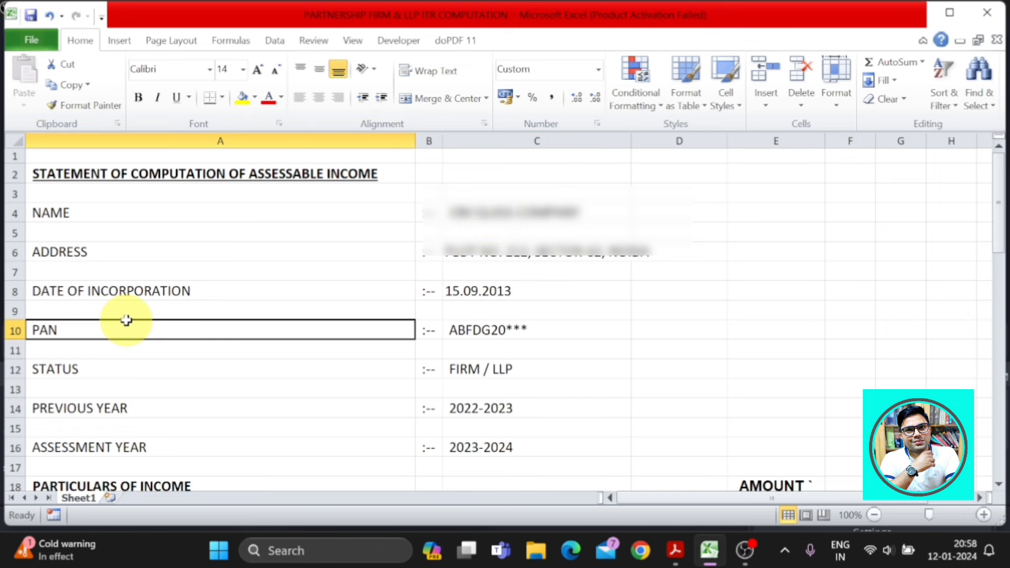
{"action": "left_click", "coordinate": [321, 363]}
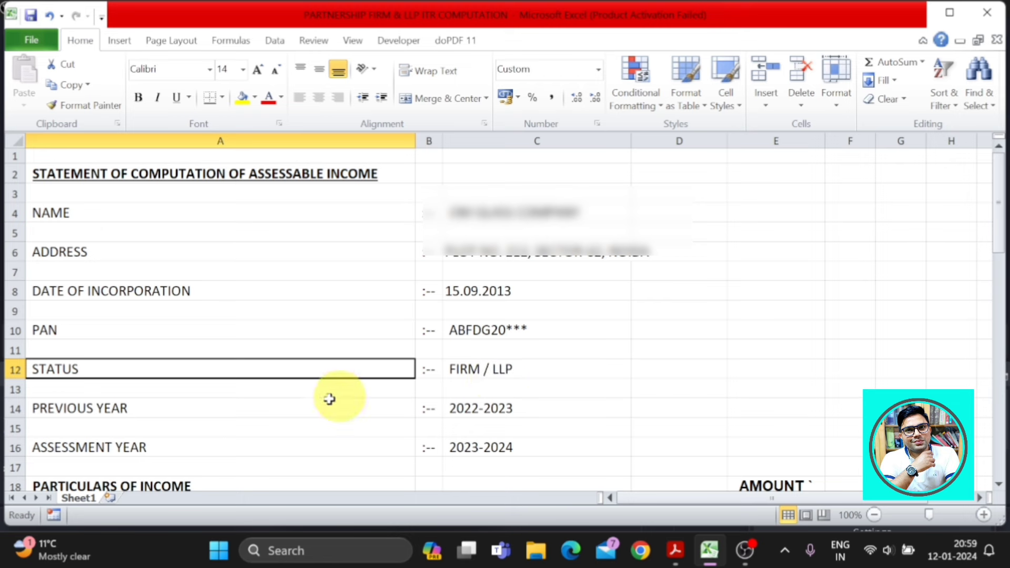
{"action": "left_click", "coordinate": [236, 411]}
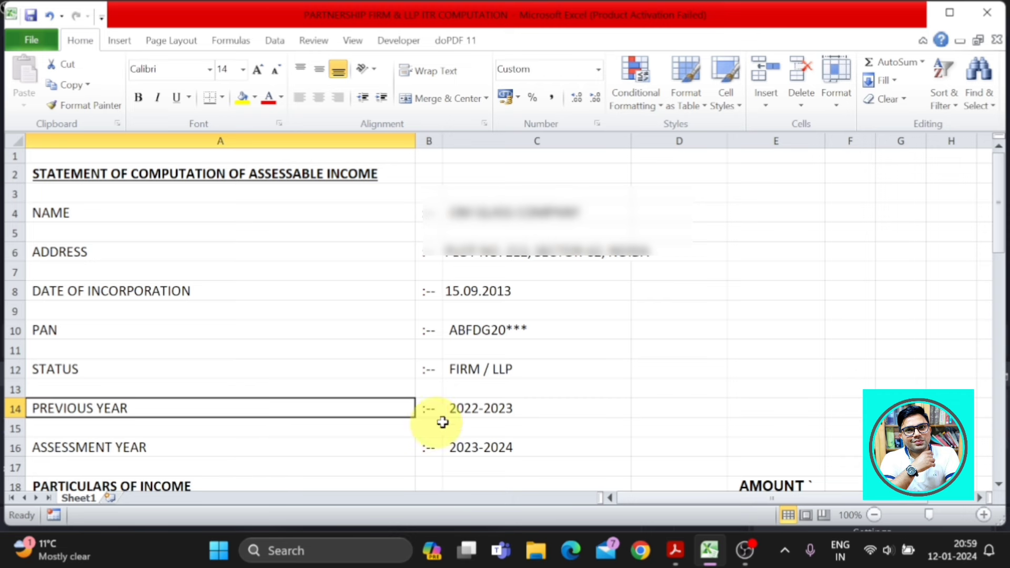
{"action": "left_click", "coordinate": [480, 412]}
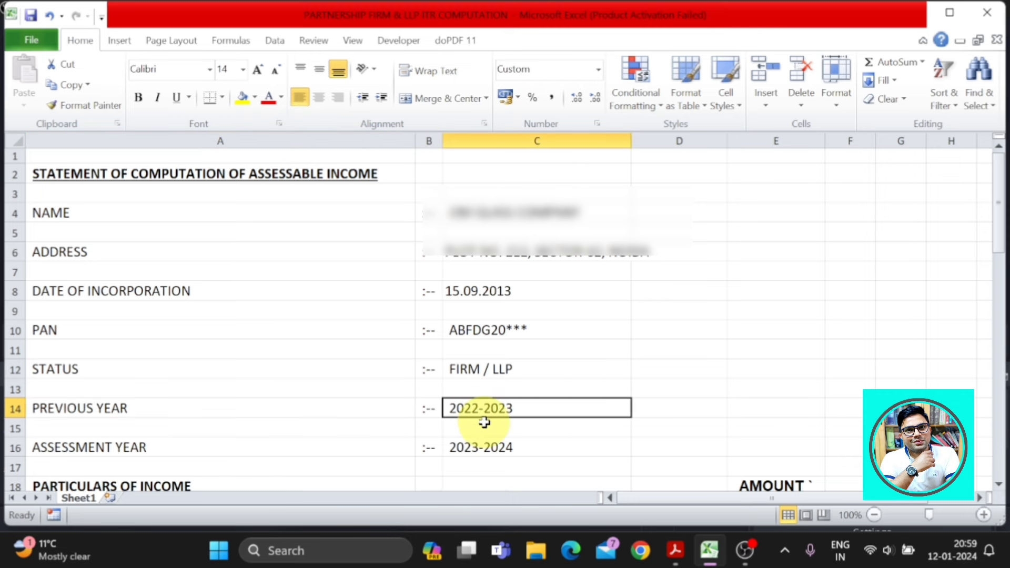
{"action": "left_click", "coordinate": [276, 441]}
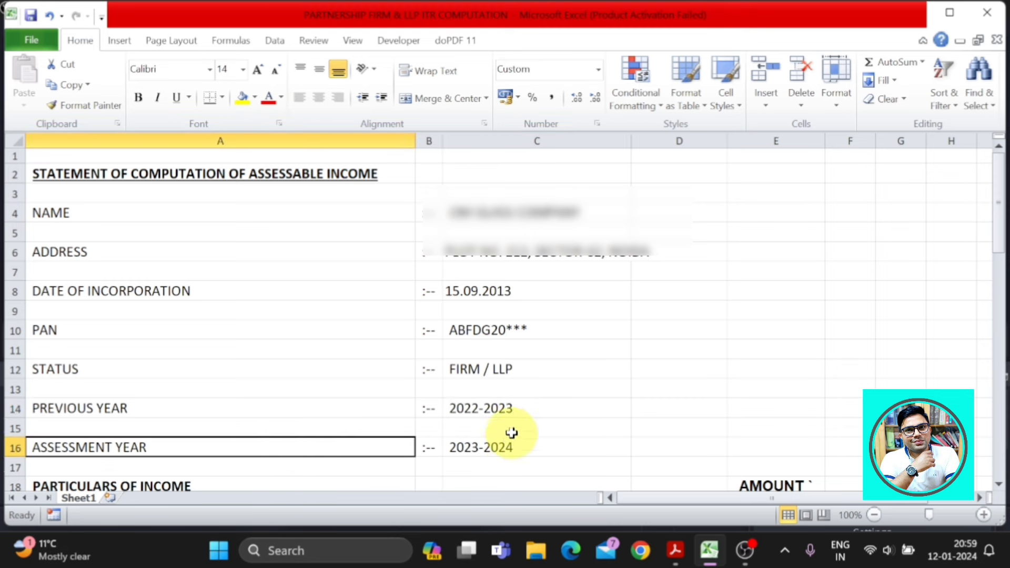
{"action": "left_click", "coordinate": [501, 410]}
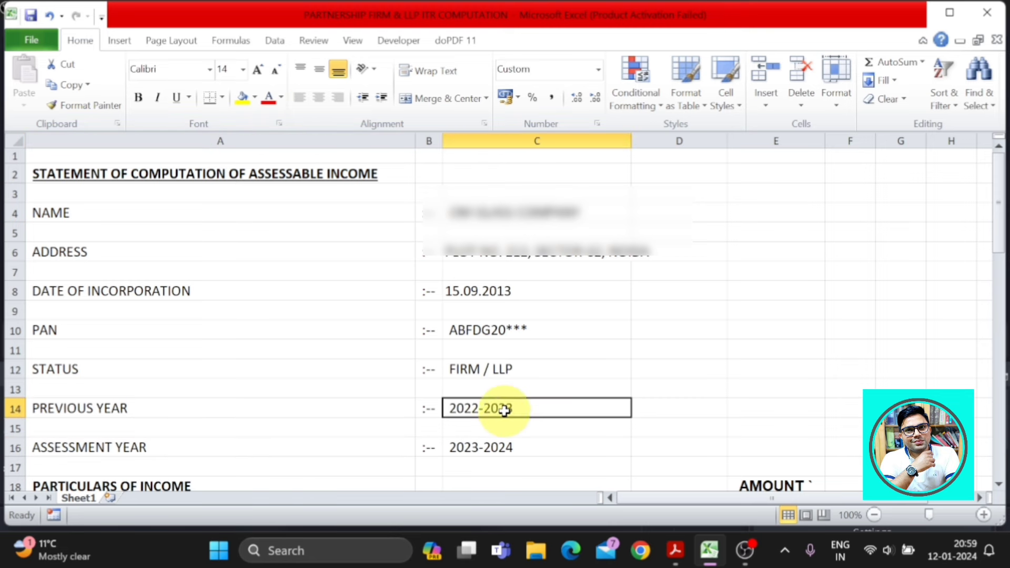
{"action": "left_click", "coordinate": [495, 446]}
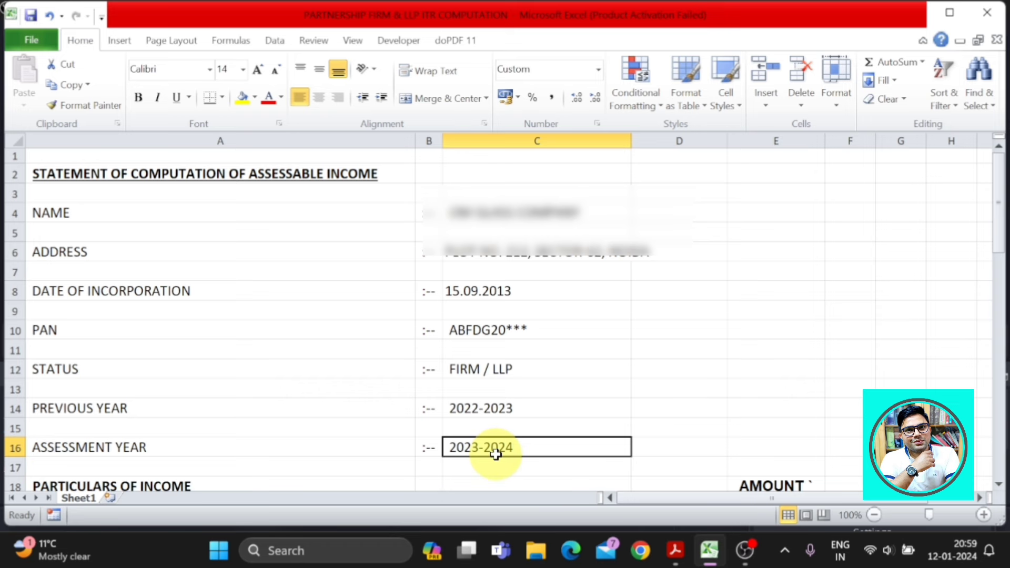
{"action": "scroll", "coordinate": [496, 454], "scroll_direction": "down", "scroll_amount": 2}
{"action": "scroll", "coordinate": [495, 454], "scroll_direction": "down", "scroll_amount": 2}
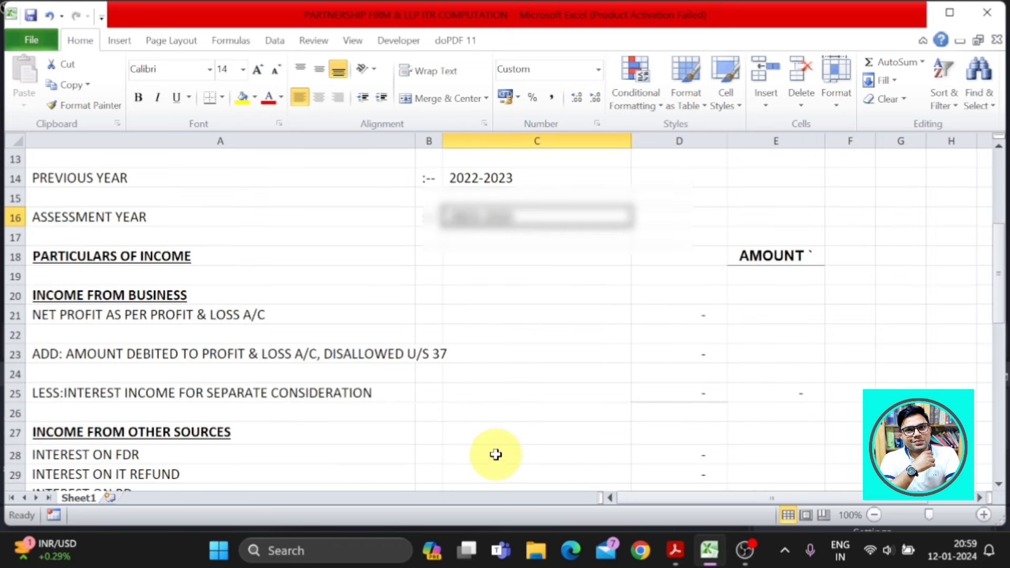
{"action": "left_click", "coordinate": [134, 317]}
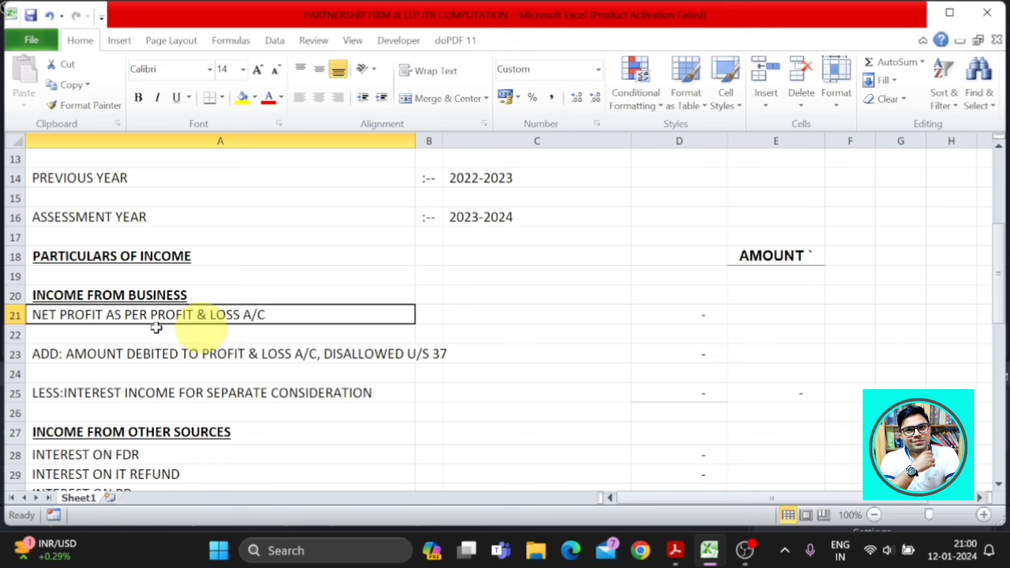
{"action": "double_click", "coordinate": [104, 316]}
{"action": "key", "text": "BackSpace"}
{"action": "key", "text": "BackSpace"}
{"action": "key", "text": "BackSpace"}
{"action": "key", "text": "BackSpace"}
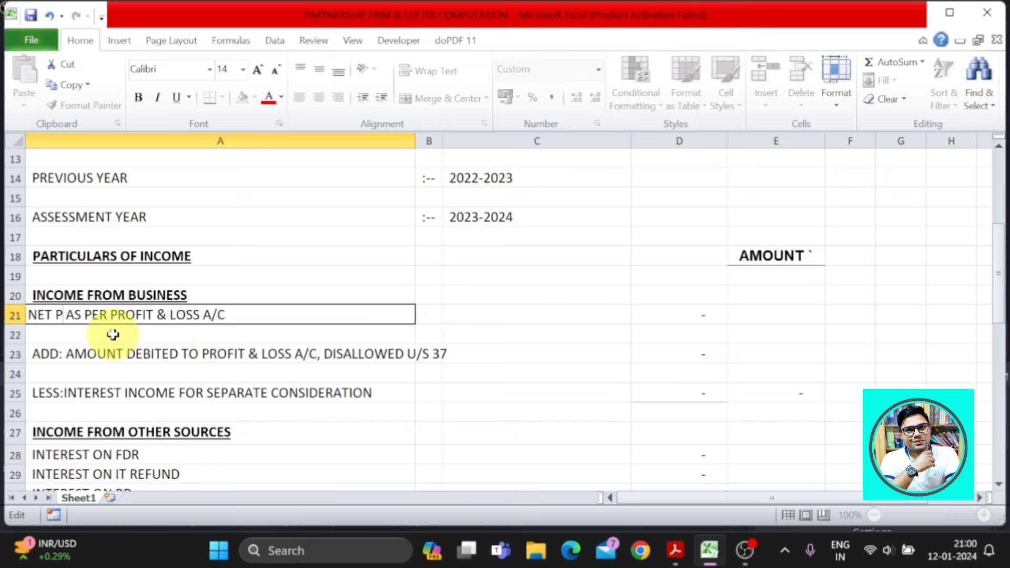
{"action": "key", "text": "BackSpace"}
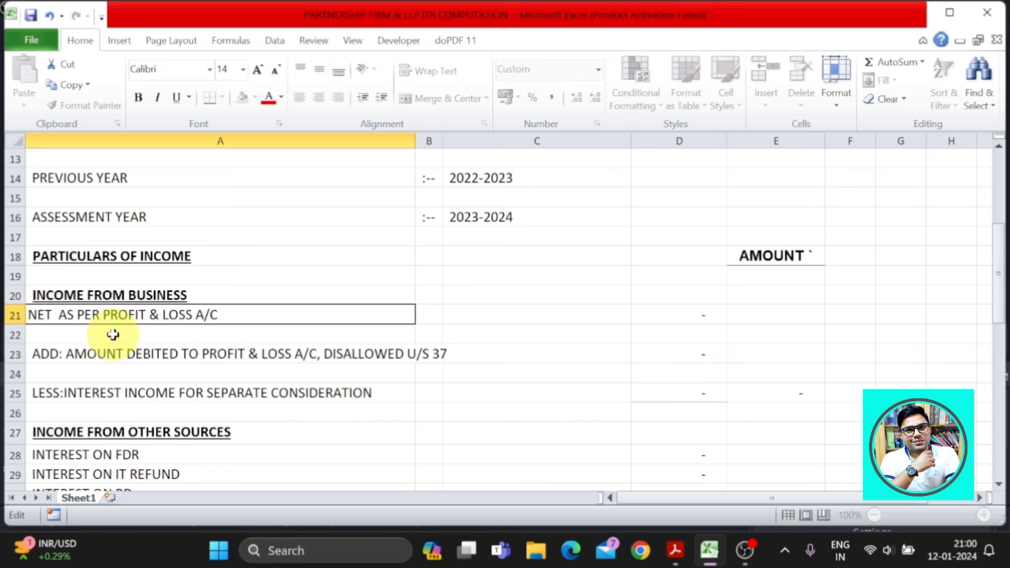
{"action": "type", "text": "LOSSS"}
{"action": "key", "text": "BackSpace"}
{"action": "key", "text": "Return"}
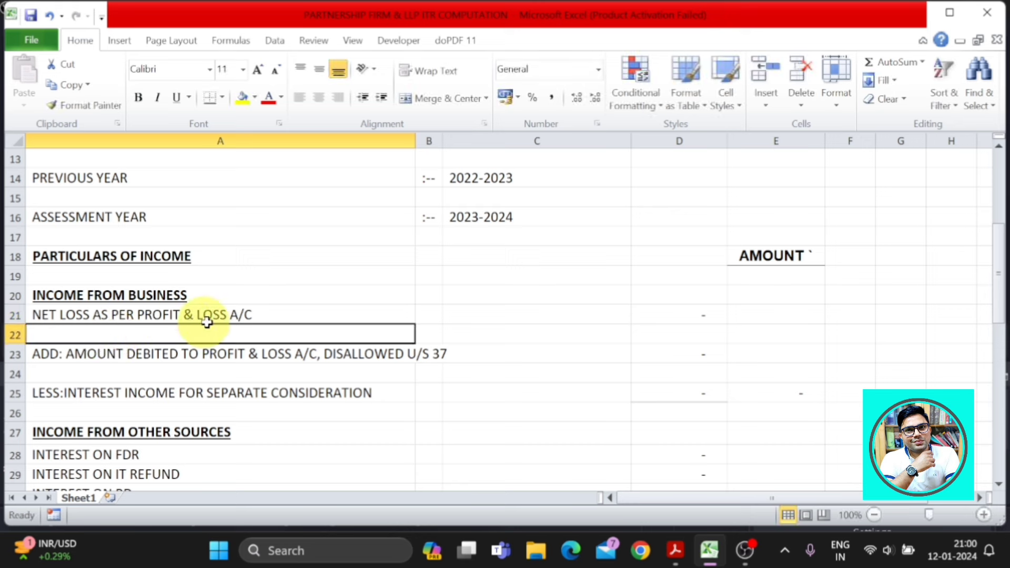
{"action": "double_click", "coordinate": [85, 315]}
{"action": "key", "text": "BackSpace"}
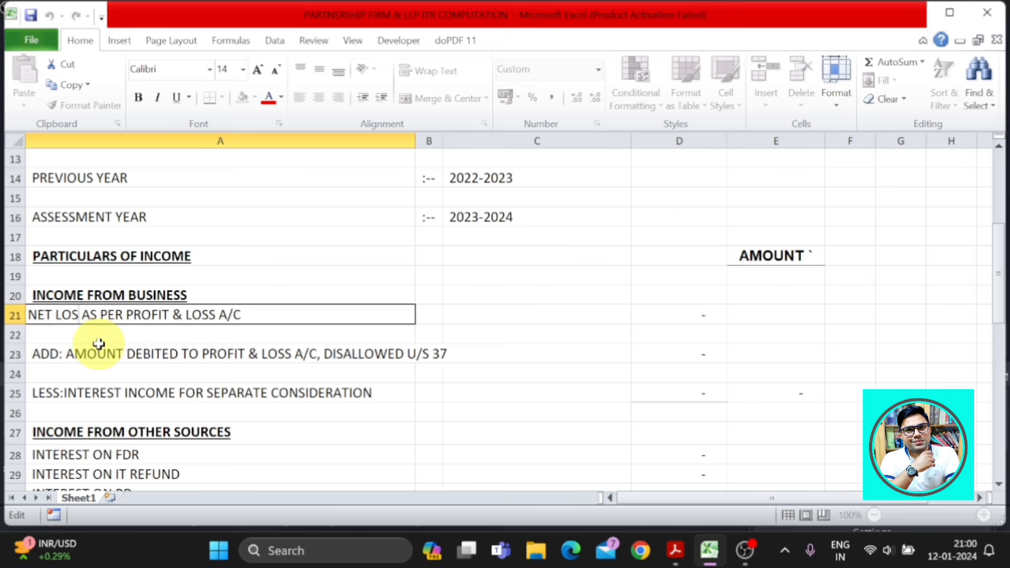
{"action": "key", "text": "BackSpace"}
{"action": "key", "text": "BackSpace"}
{"action": "key", "text": "BackSpace"}
{"action": "type", "text": "PR"}
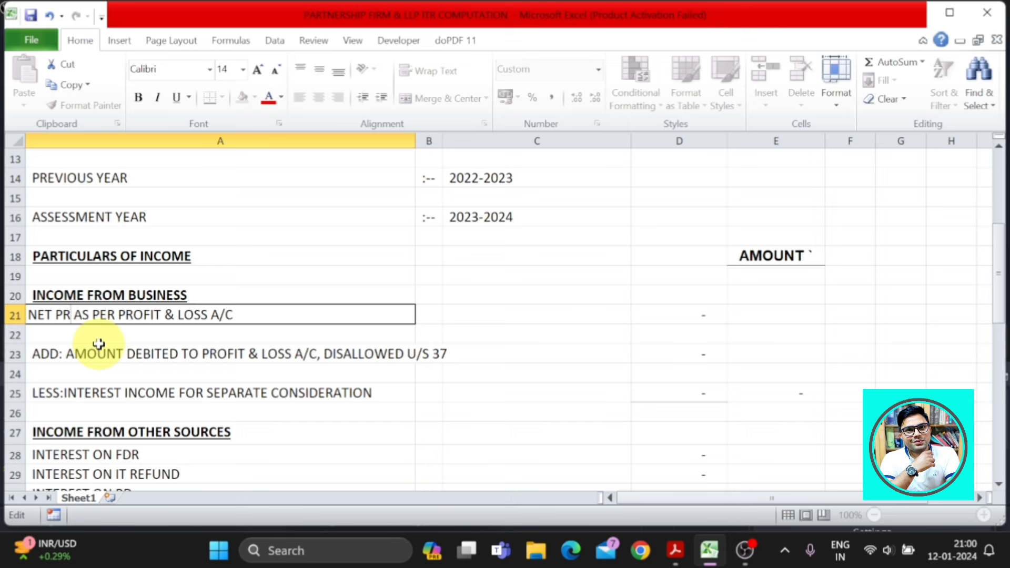
{"action": "type", "text": "OFIT"}
{"action": "left_click", "coordinate": [679, 314]}
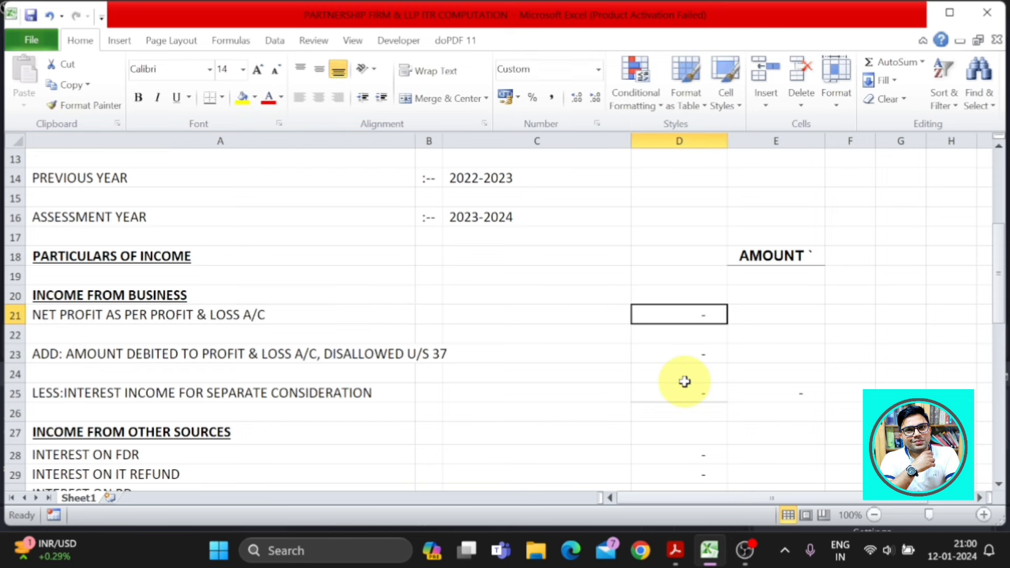
Enter net profit of 11,08,538 and the section 37 disallowance of 58,024 in D23
{"action": "type", "text": "11,0"}
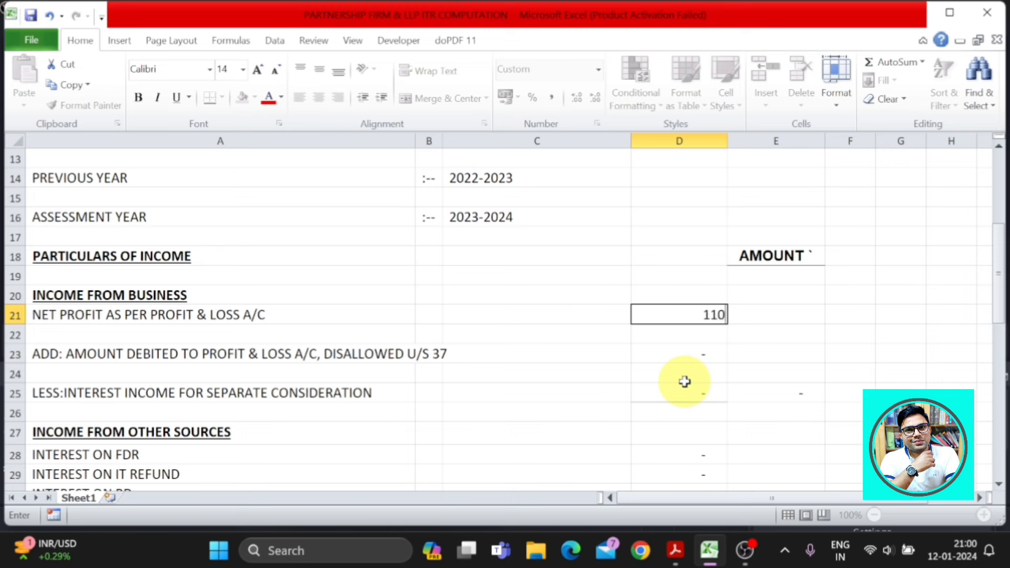
{"action": "type", "text": "8,"}
{"action": "type", "text": "53"}
{"action": "type", "text": "8"}
{"action": "key", "text": "Return"}
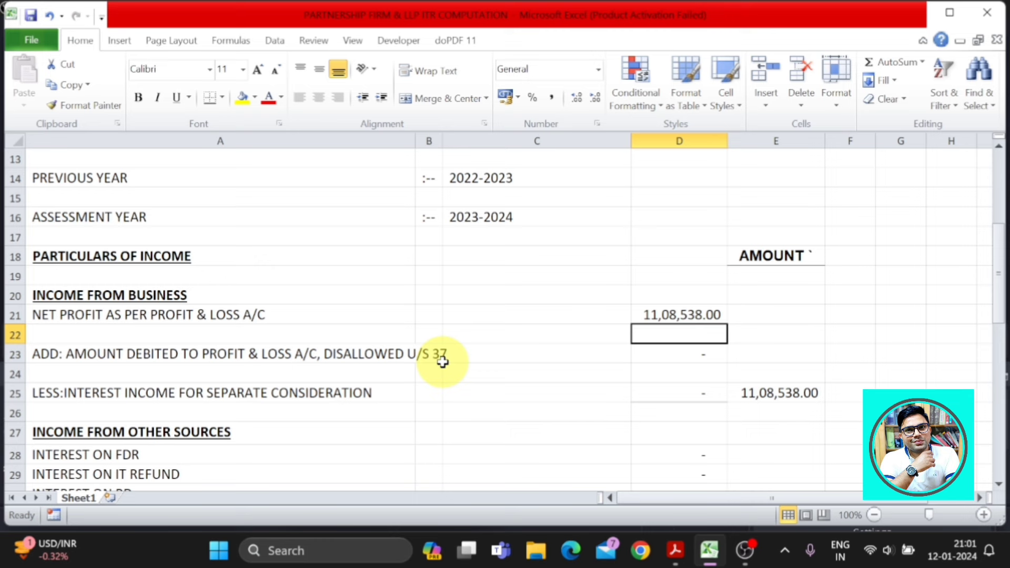
{"action": "left_click", "coordinate": [680, 356]}
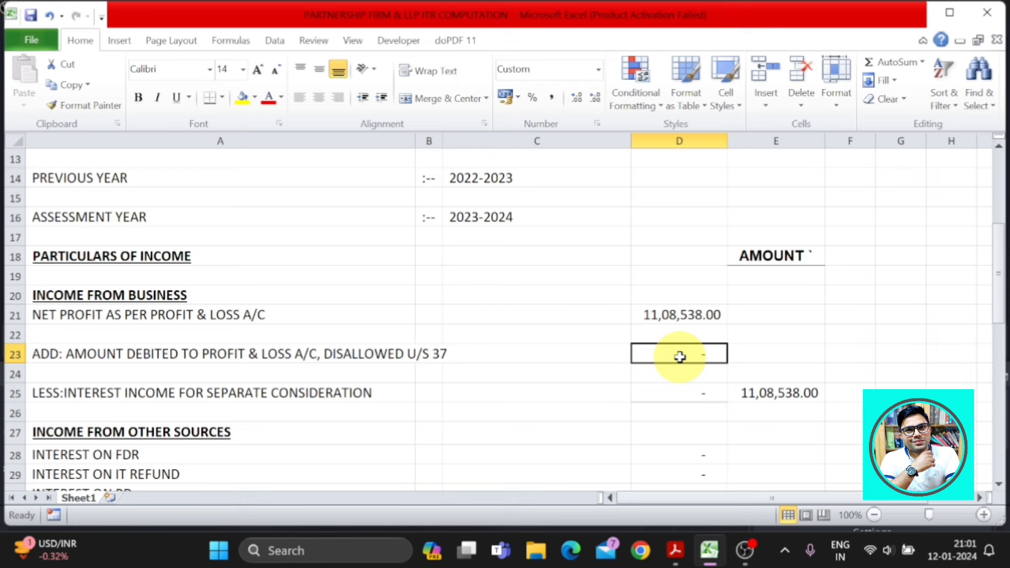
{"action": "type", "text": "58024"}
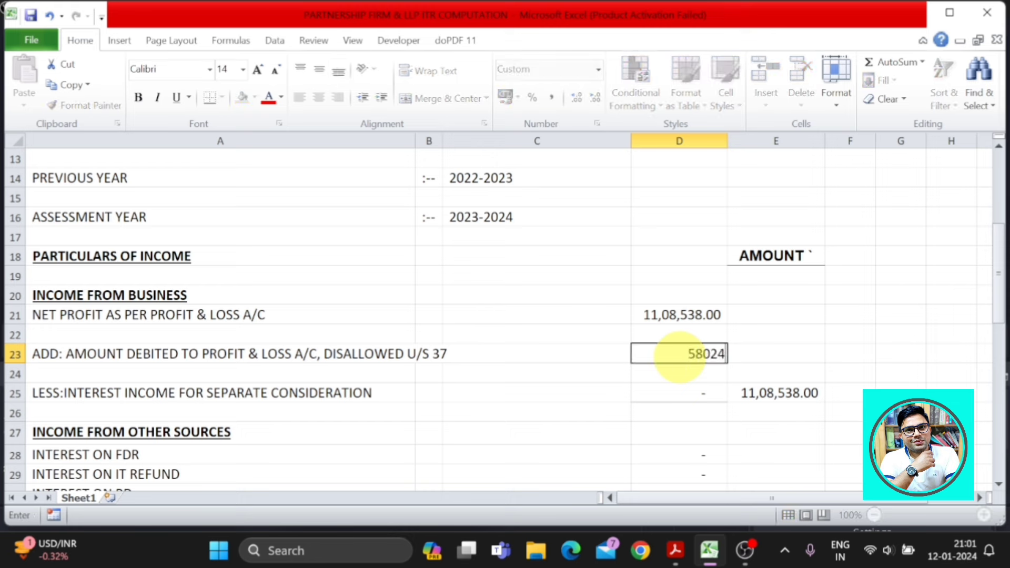
{"action": "key", "text": "Return"}
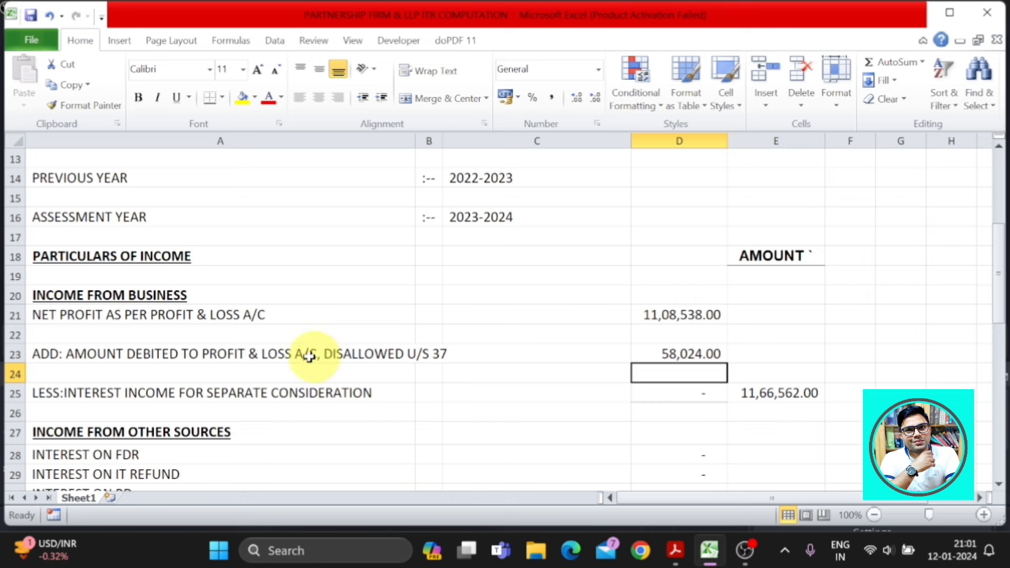
{"action": "left_click", "coordinate": [118, 313]}
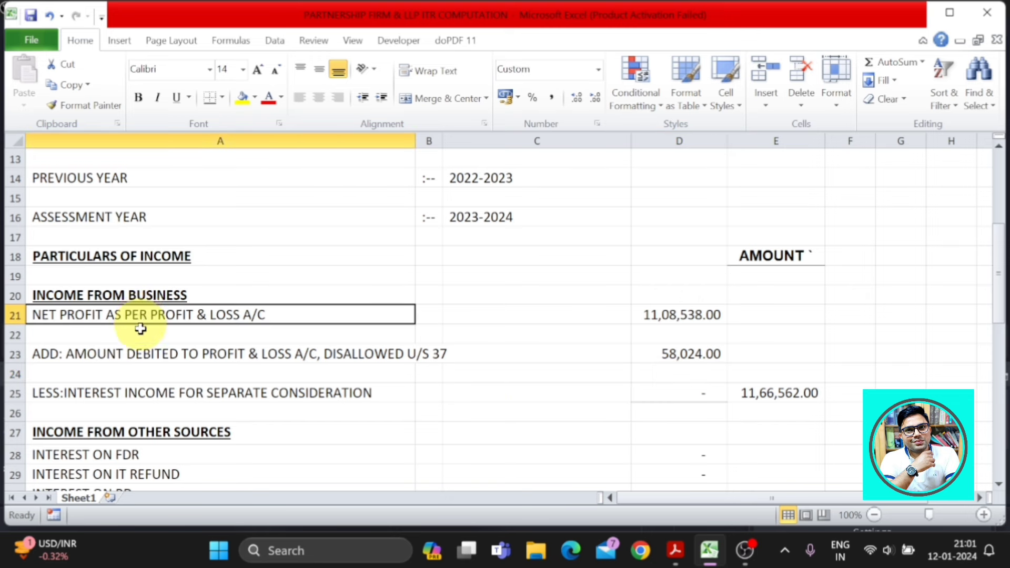
{"action": "left_click", "coordinate": [143, 355]}
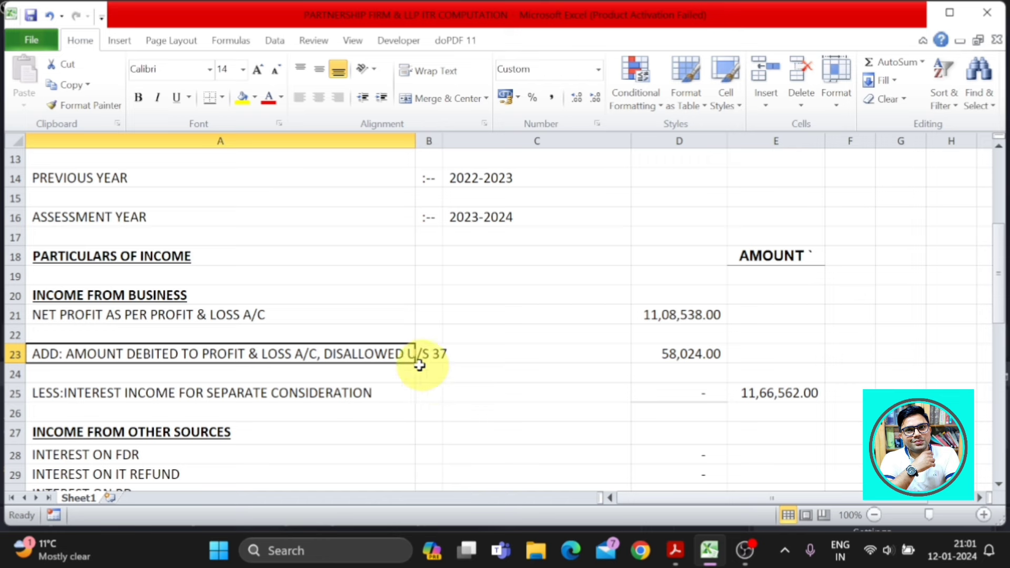
{"action": "scroll", "coordinate": [416, 363], "scroll_direction": "down", "scroll_amount": 1}
Enter 60,950 as interest on FDR in cell D28
{"action": "left_click", "coordinate": [100, 337]}
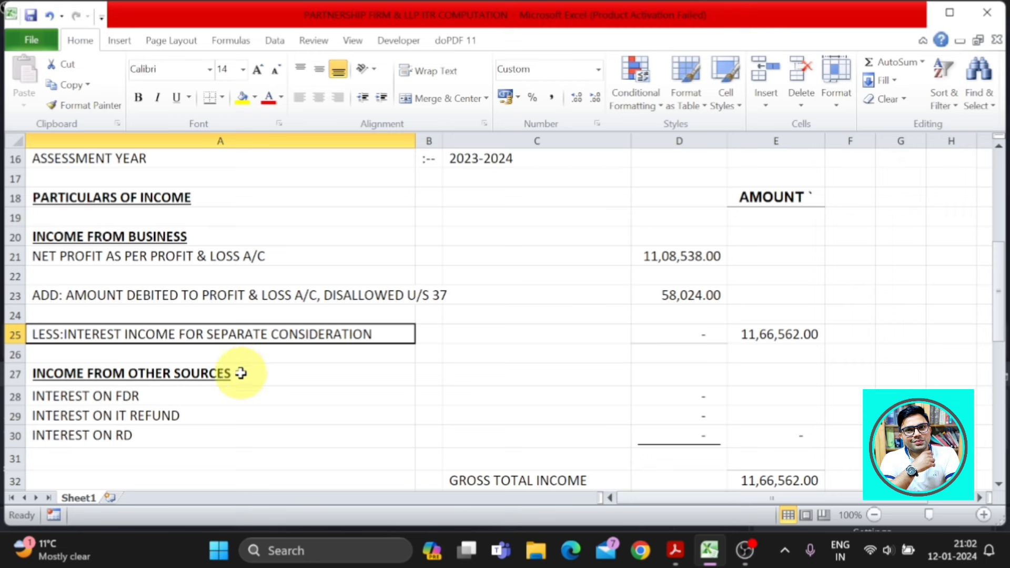
{"action": "left_click", "coordinate": [266, 394]}
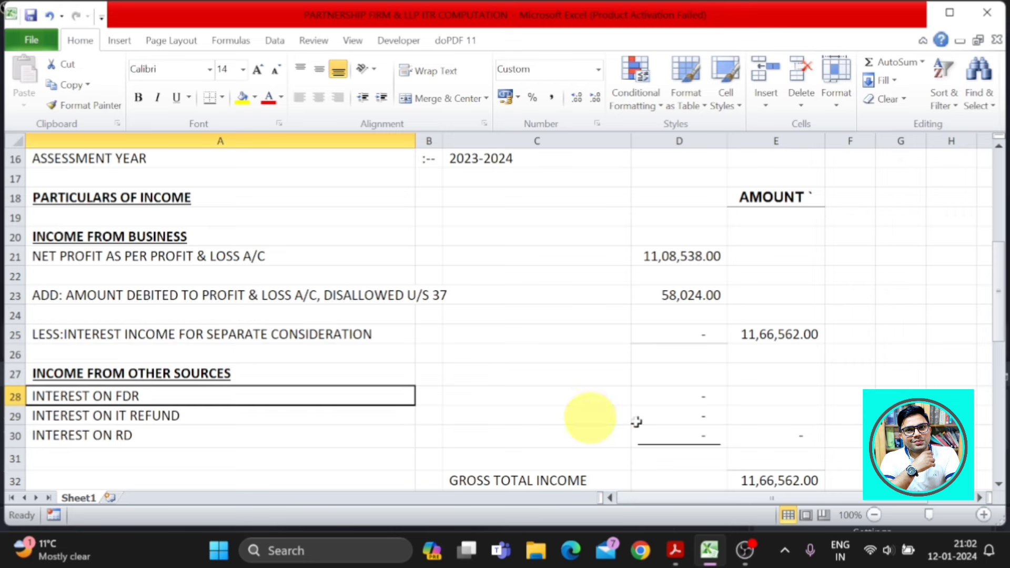
{"action": "left_click", "coordinate": [695, 401]}
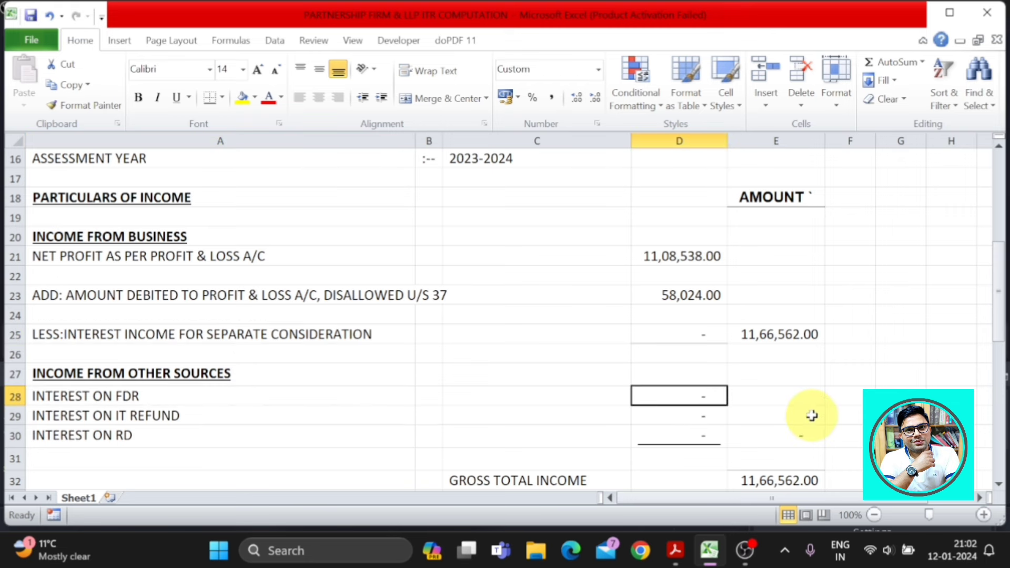
{"action": "type", "text": "60,950"}
{"action": "key", "text": "Return"}
{"action": "left_click", "coordinate": [699, 402]}
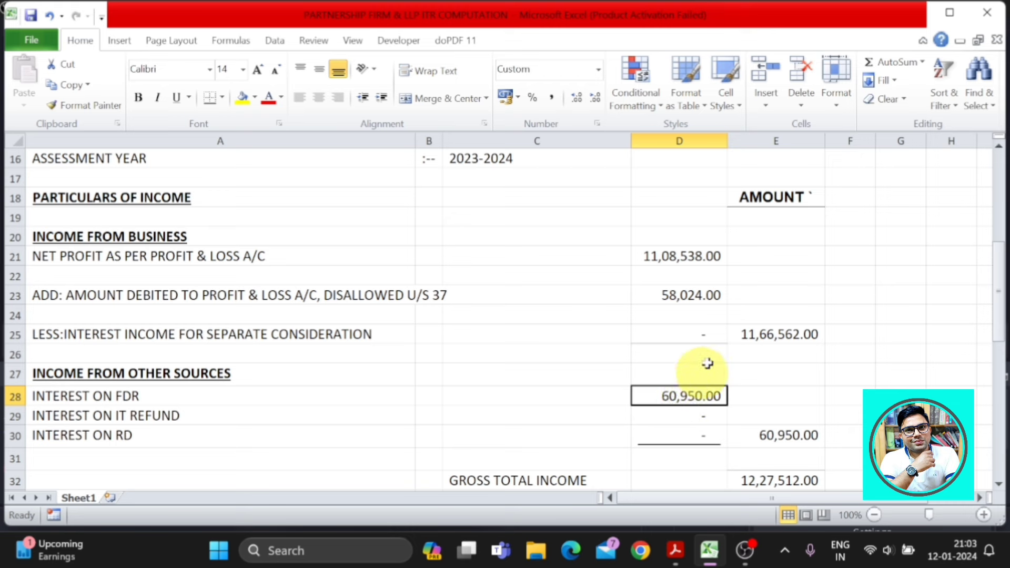
{"action": "left_click", "coordinate": [700, 257]}
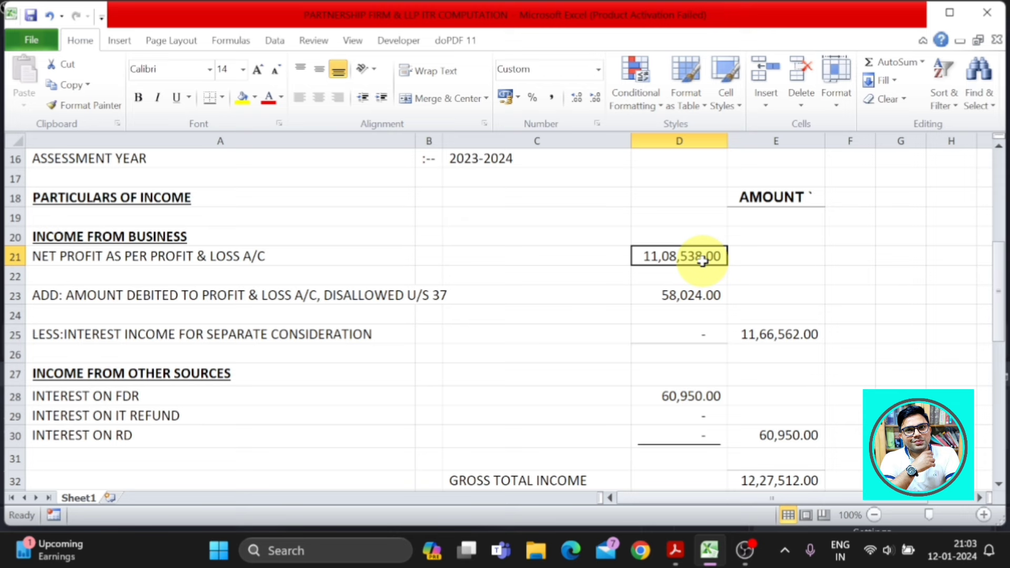
{"action": "left_click", "coordinate": [676, 398]}
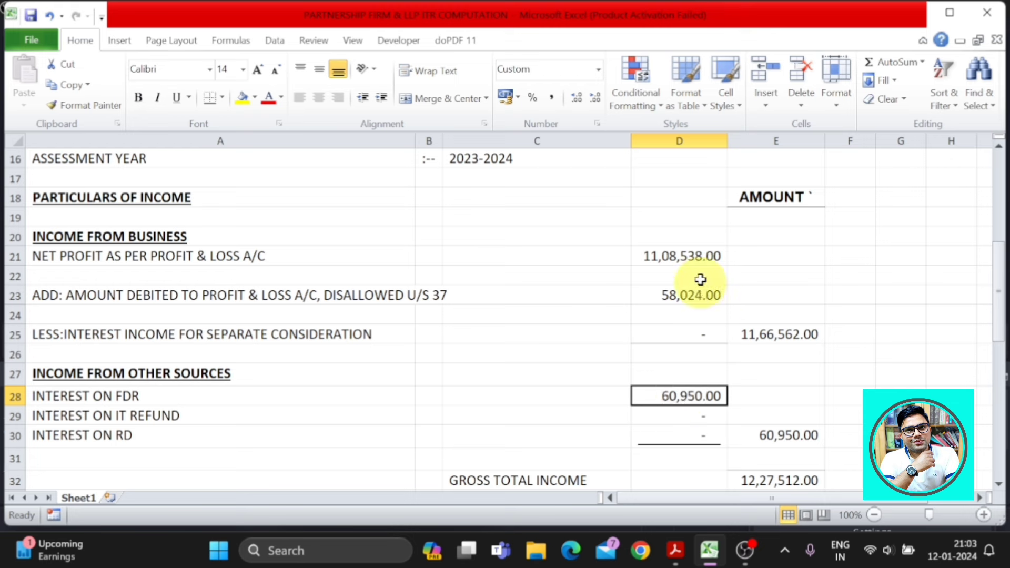
{"action": "left_click", "coordinate": [697, 258]}
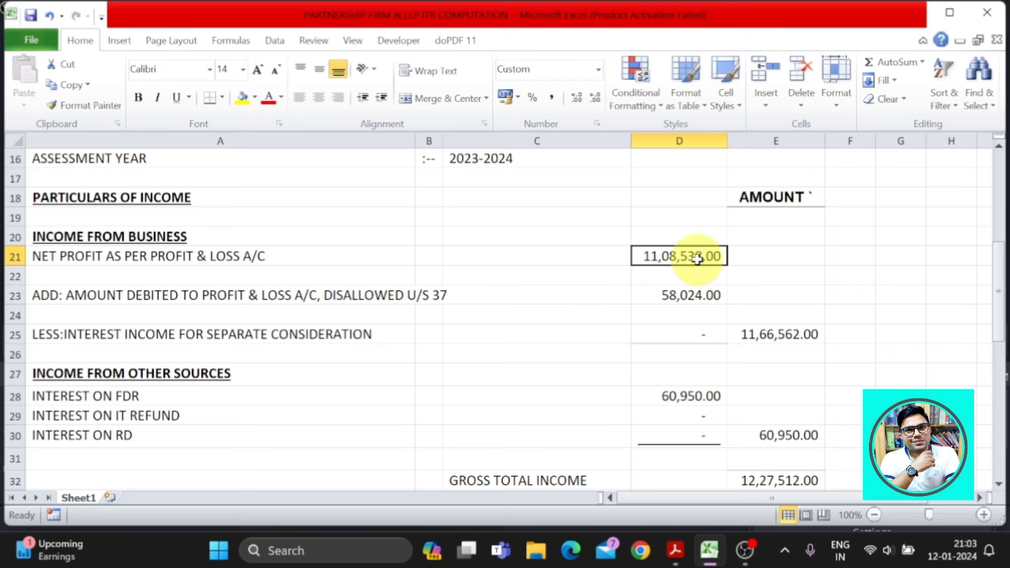
{"action": "left_click", "coordinate": [697, 398]}
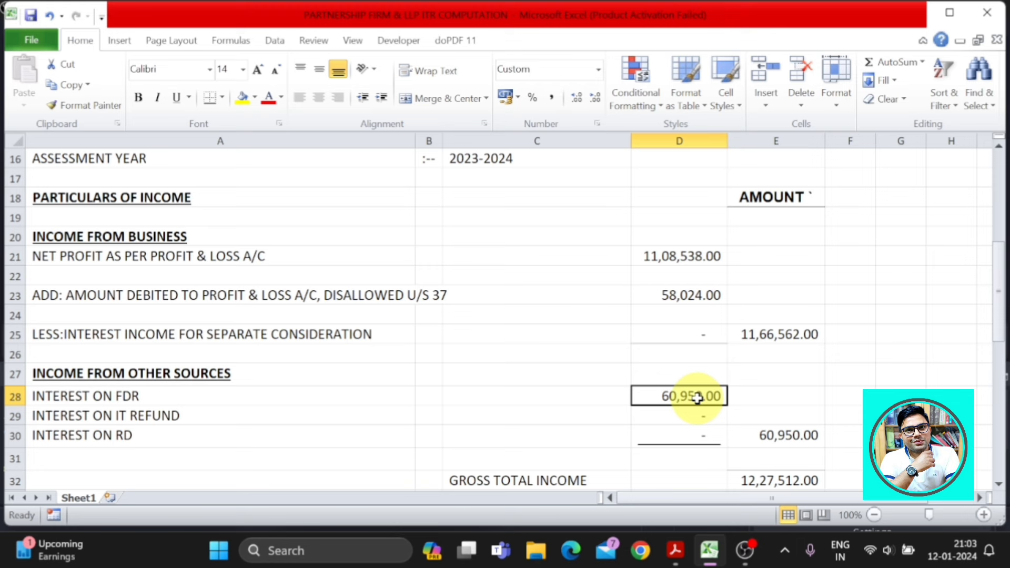
{"action": "left_click", "coordinate": [694, 256]}
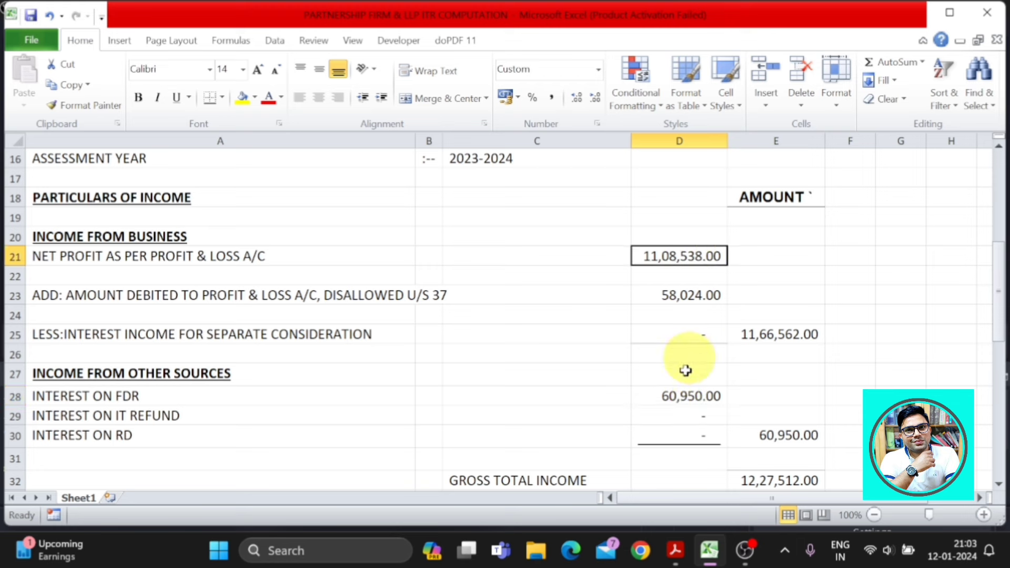
{"action": "left_click", "coordinate": [695, 399]}
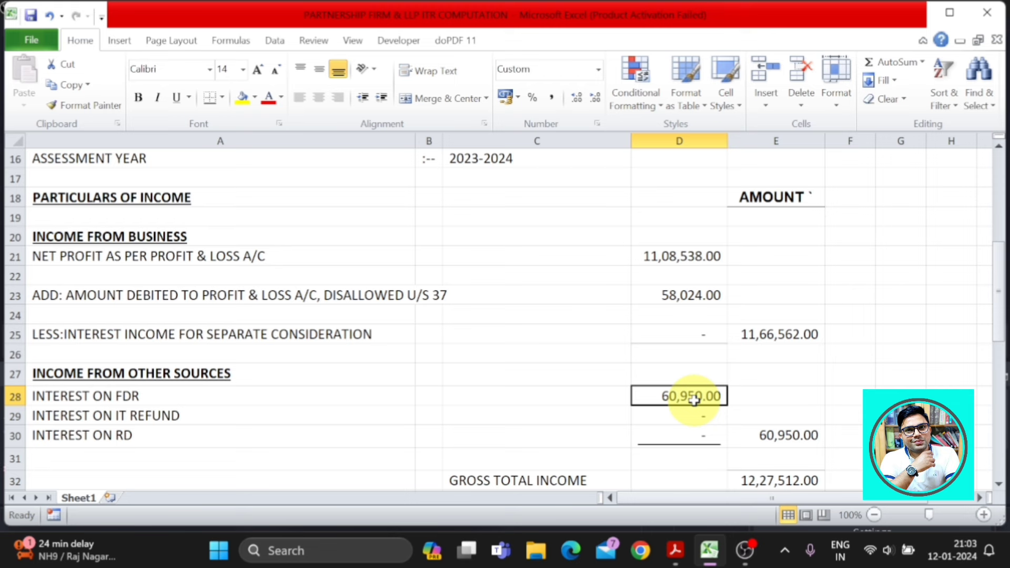
{"action": "left_click", "coordinate": [709, 261]}
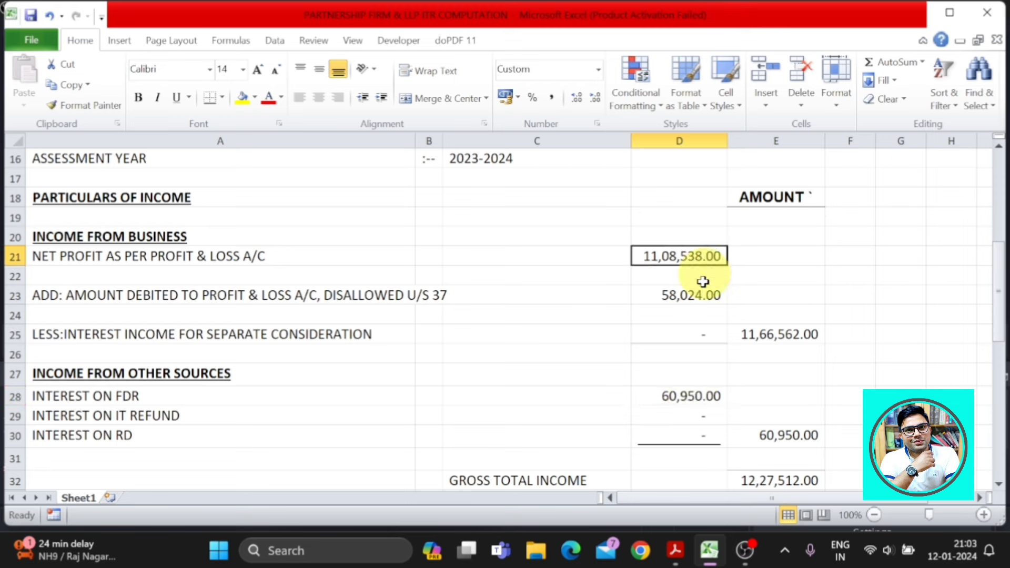
{"action": "left_click", "coordinate": [695, 389]}
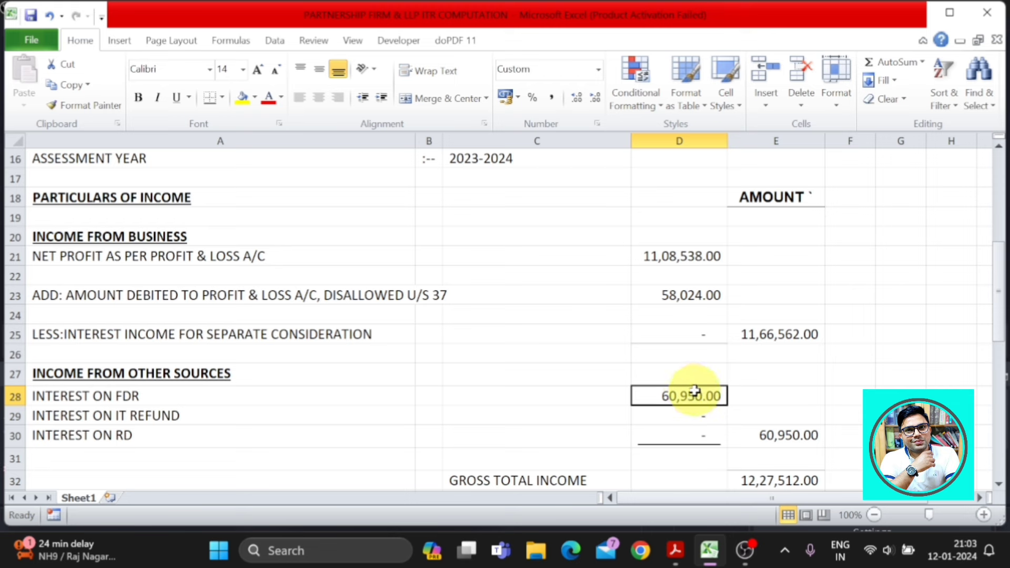
{"action": "left_click", "coordinate": [202, 400]}
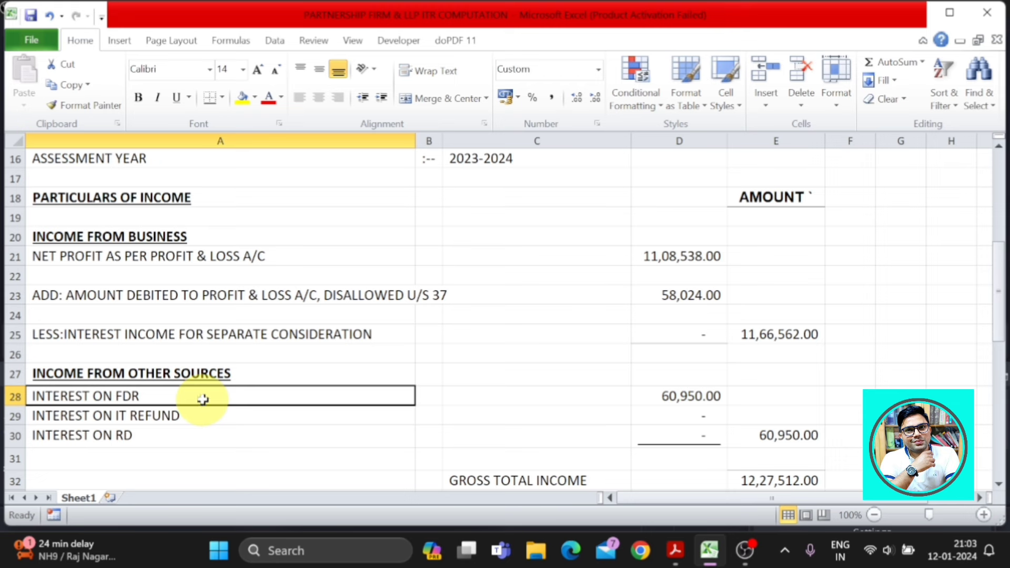
{"action": "left_click", "coordinate": [688, 400]}
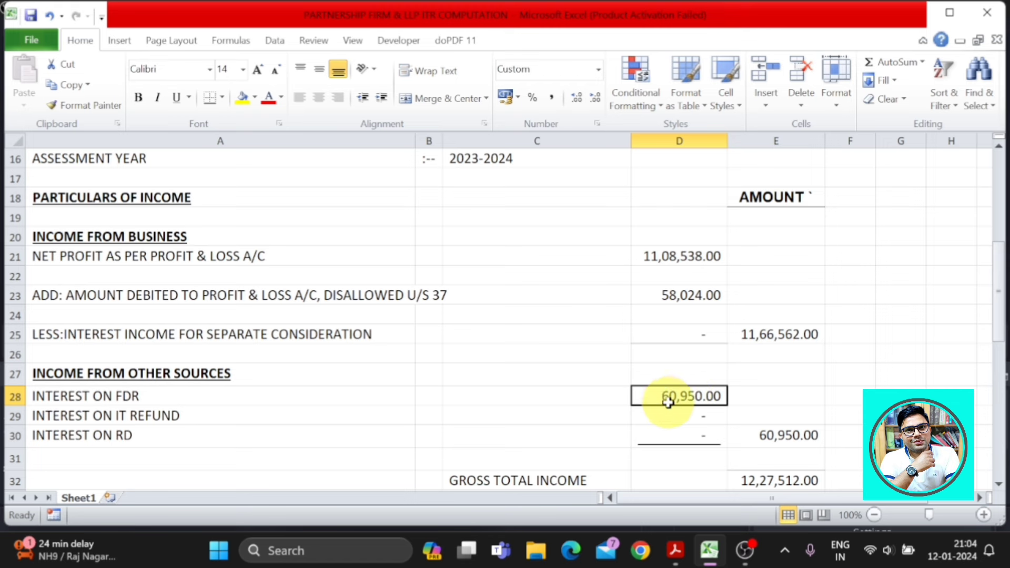
{"action": "left_click", "coordinate": [320, 340]}
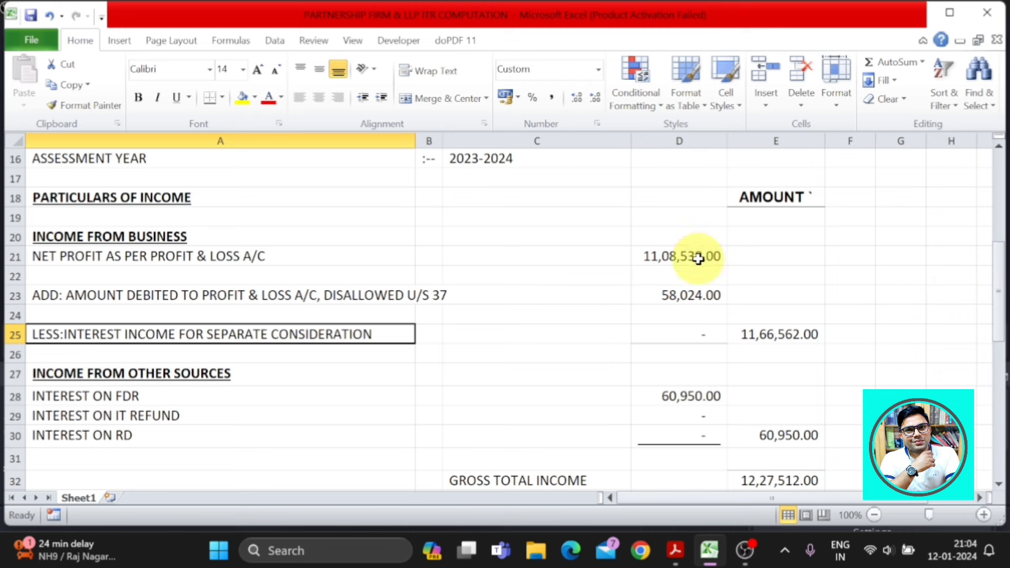
{"action": "left_click", "coordinate": [698, 258]}
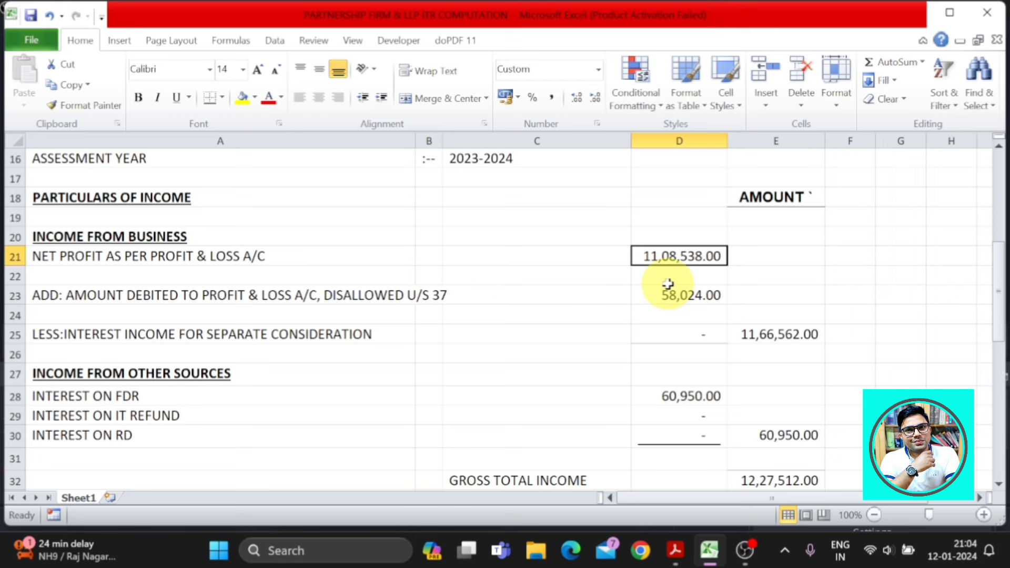
{"action": "left_click", "coordinate": [379, 335]}
{"action": "left_click", "coordinate": [378, 415]}
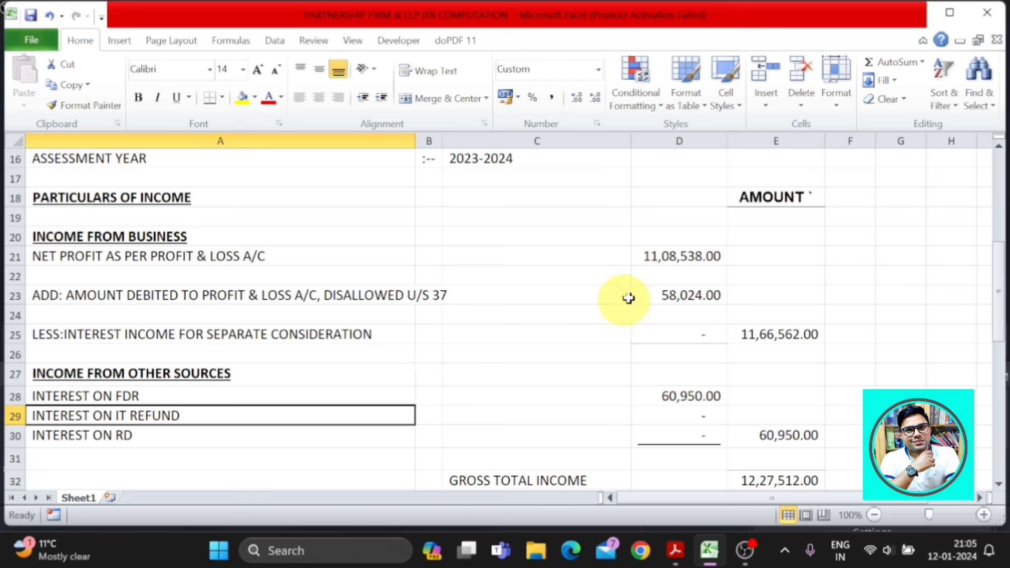
{"action": "left_click", "coordinate": [694, 256]}
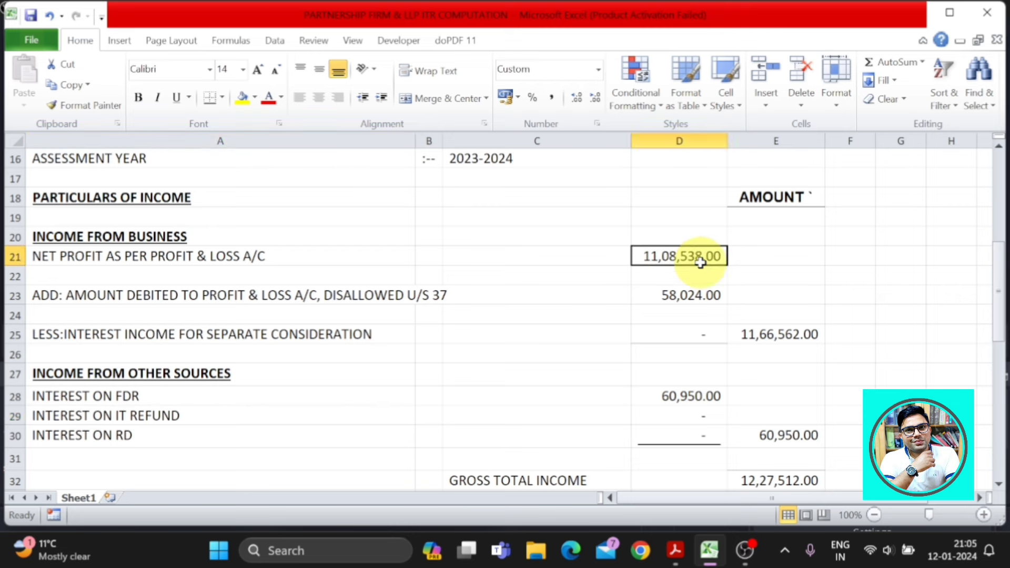
{"action": "left_click", "coordinate": [393, 341]}
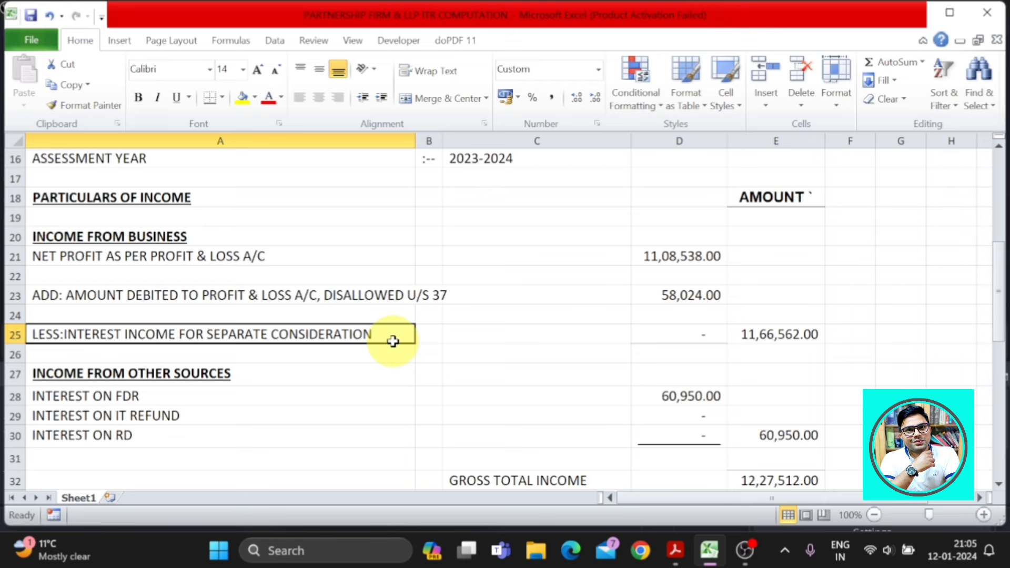
{"action": "left_click", "coordinate": [660, 339]}
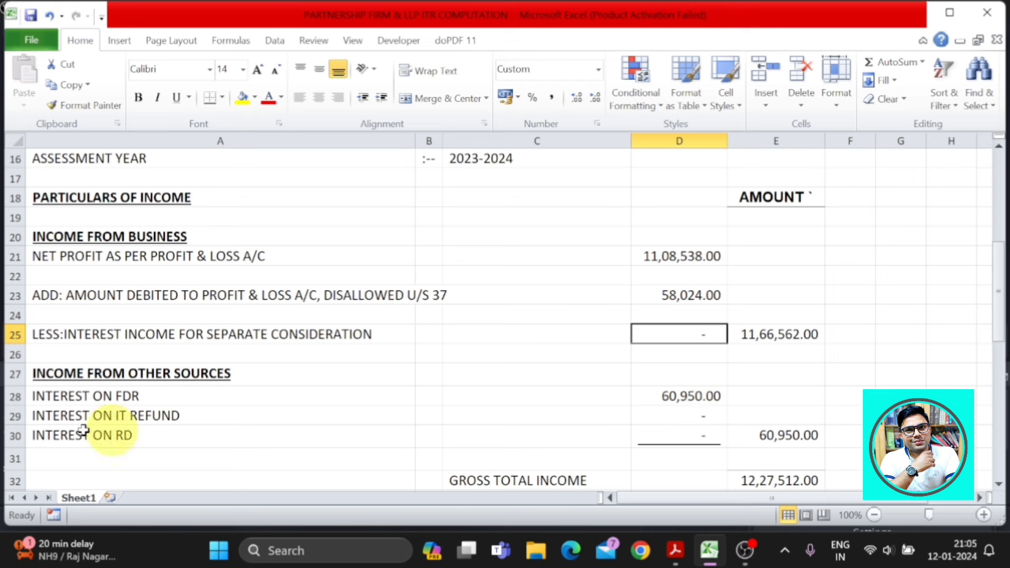
{"action": "left_click", "coordinate": [675, 396]}
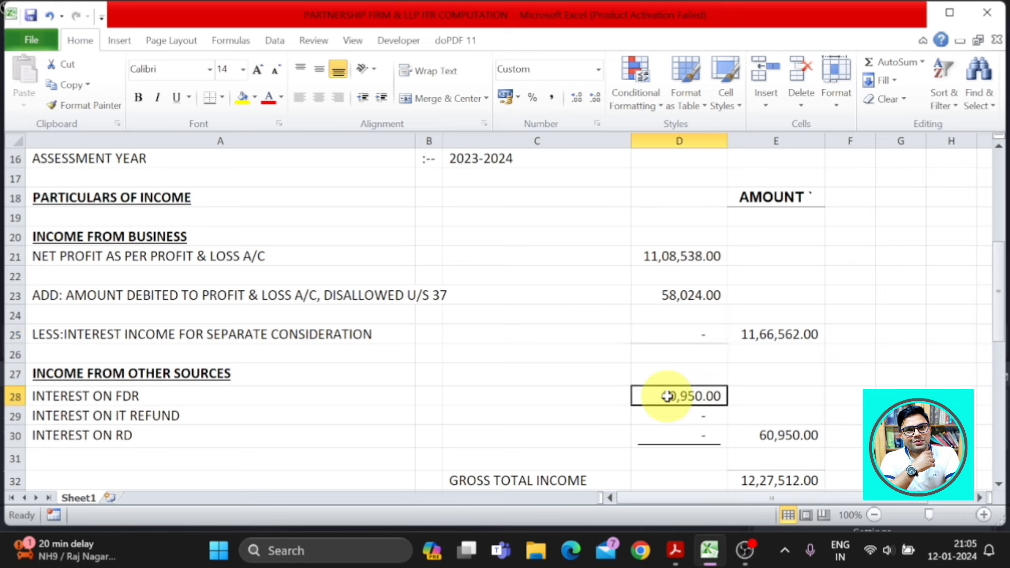
{"action": "left_click", "coordinate": [694, 333]}
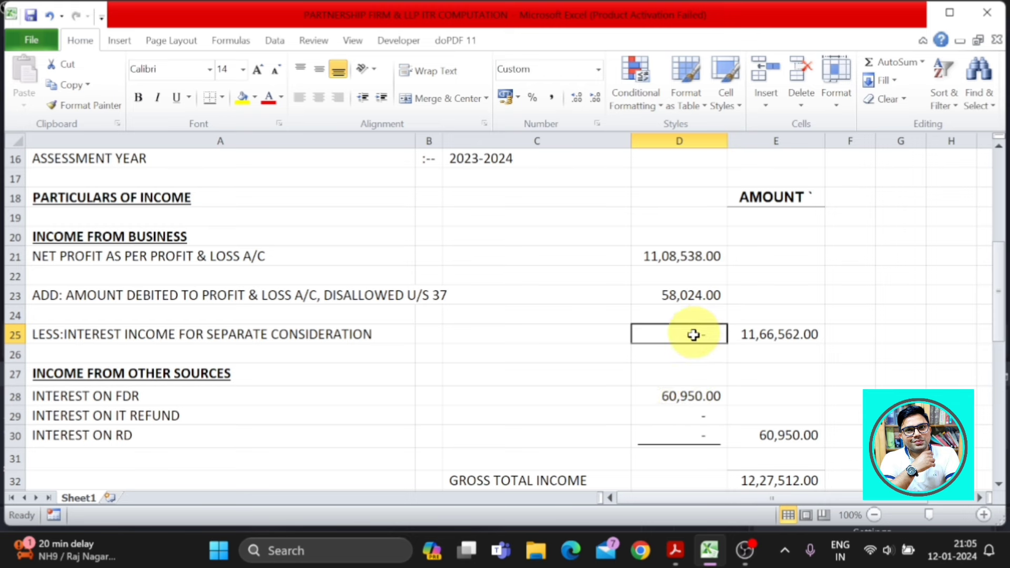
{"action": "type", "text": "-60"}
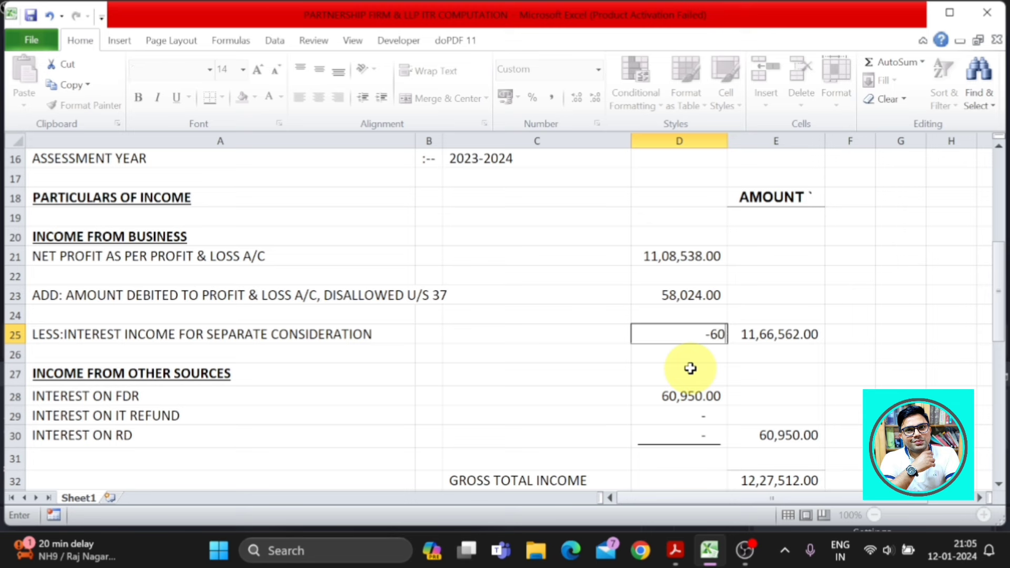
{"action": "type", "text": "950"}
{"action": "key", "text": "Return"}
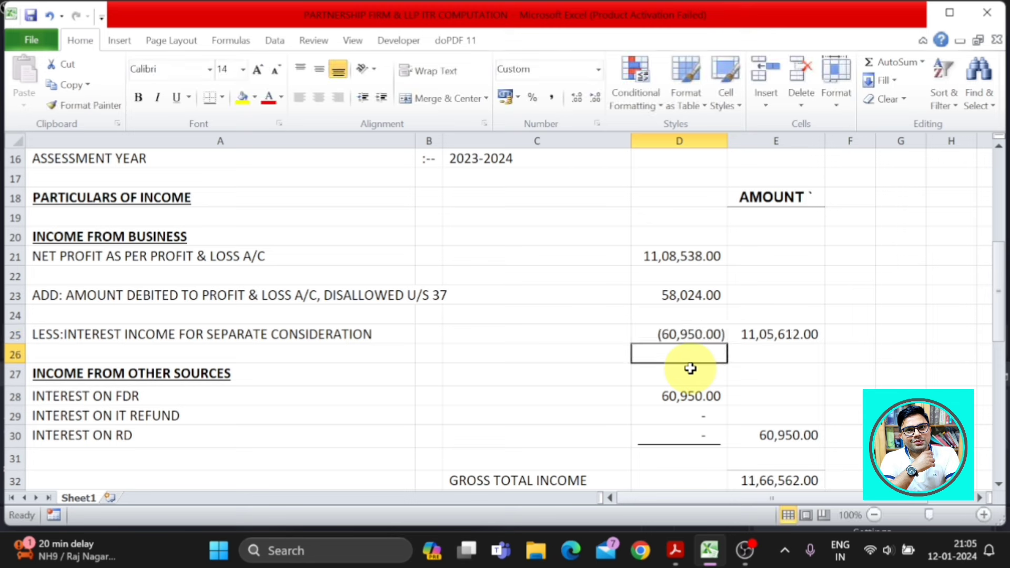
{"action": "left_click", "coordinate": [691, 398]}
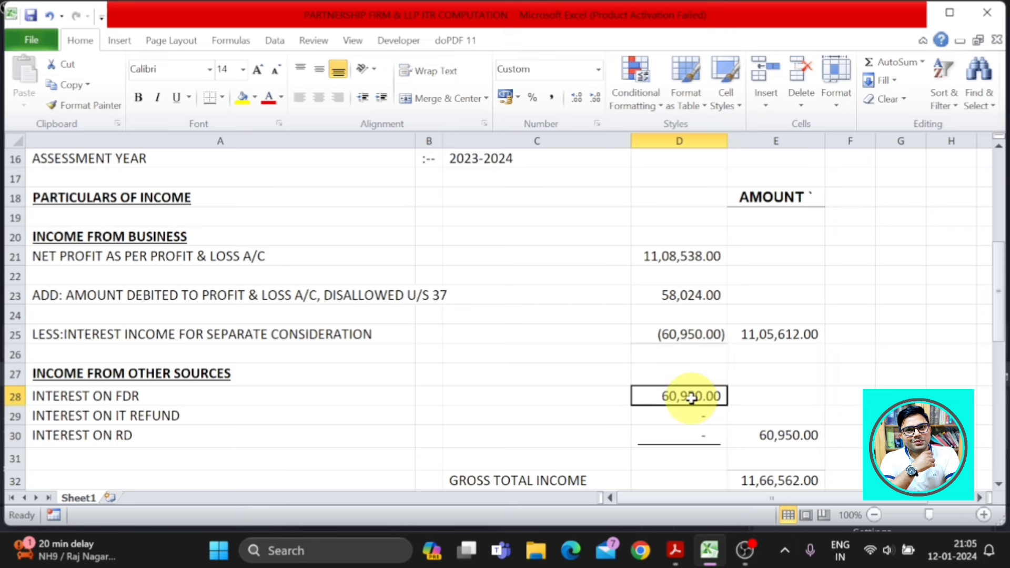
{"action": "left_click", "coordinate": [705, 337]}
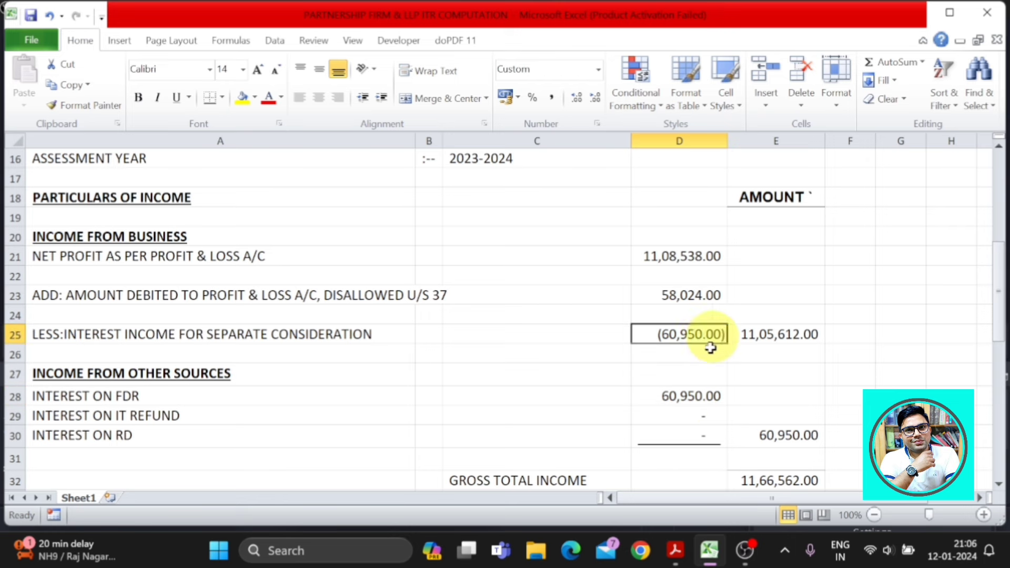
{"action": "scroll", "coordinate": [747, 382], "scroll_direction": "down", "scroll_amount": 1}
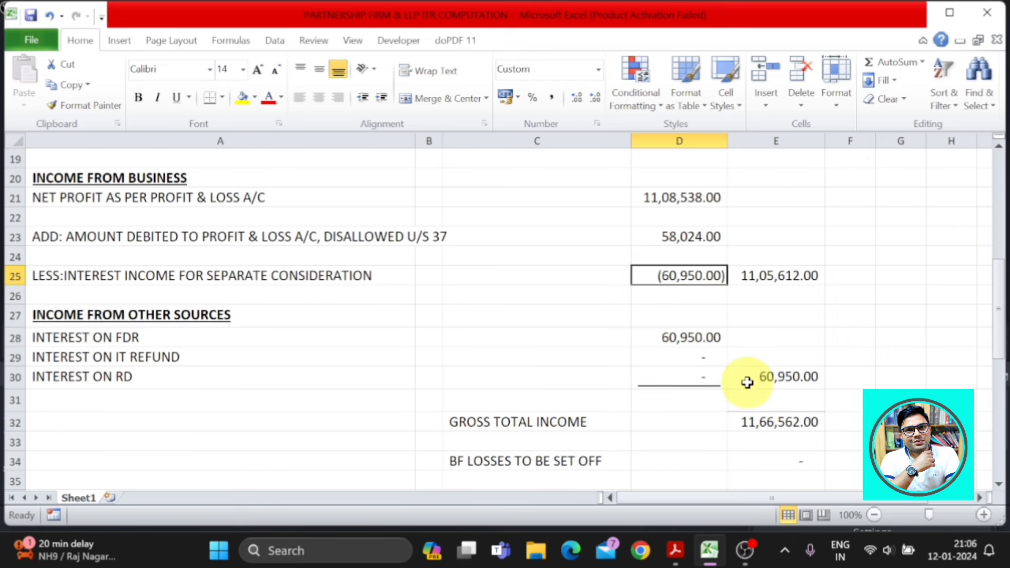
{"action": "scroll", "coordinate": [747, 382], "scroll_direction": "up", "scroll_amount": 1}
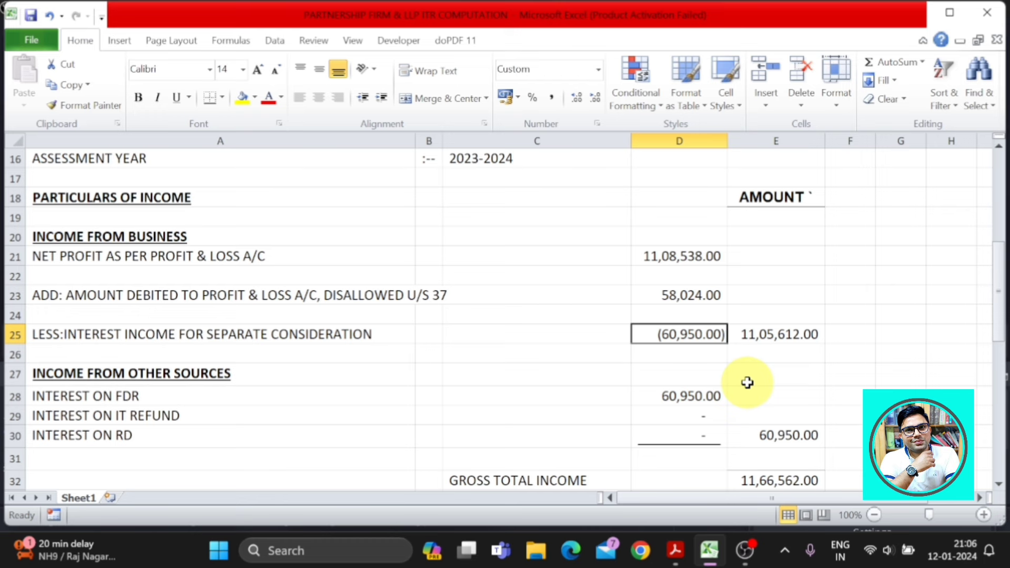
{"action": "scroll", "coordinate": [747, 382], "scroll_direction": "down", "scroll_amount": 1}
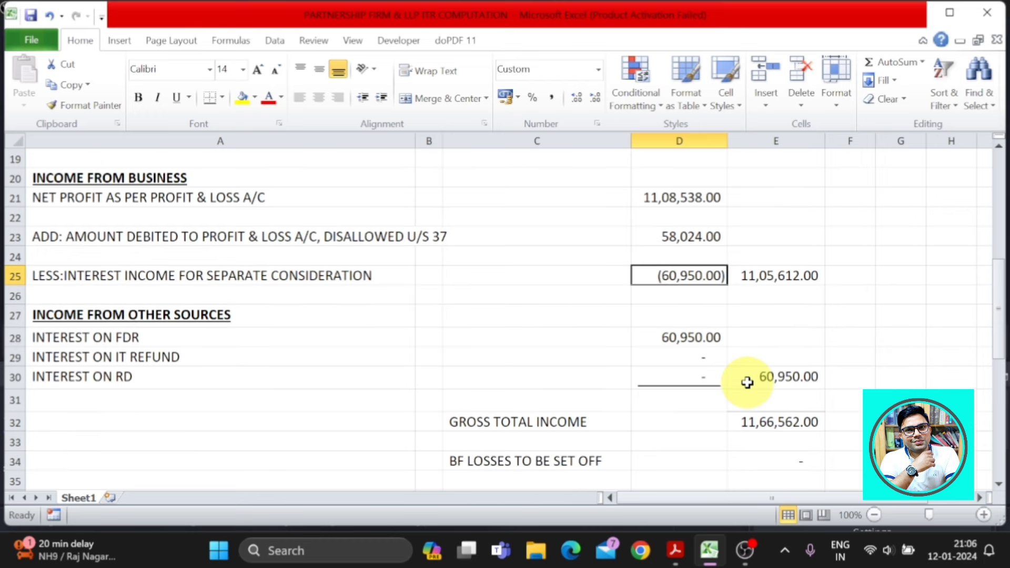
{"action": "scroll", "coordinate": [747, 382], "scroll_direction": "down", "scroll_amount": 1}
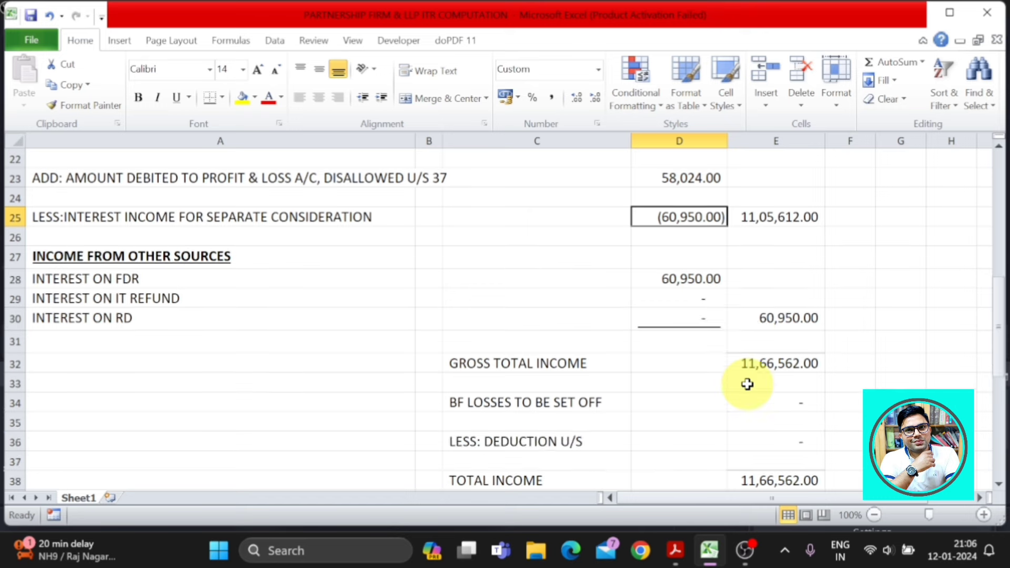
{"action": "left_click", "coordinate": [562, 369]}
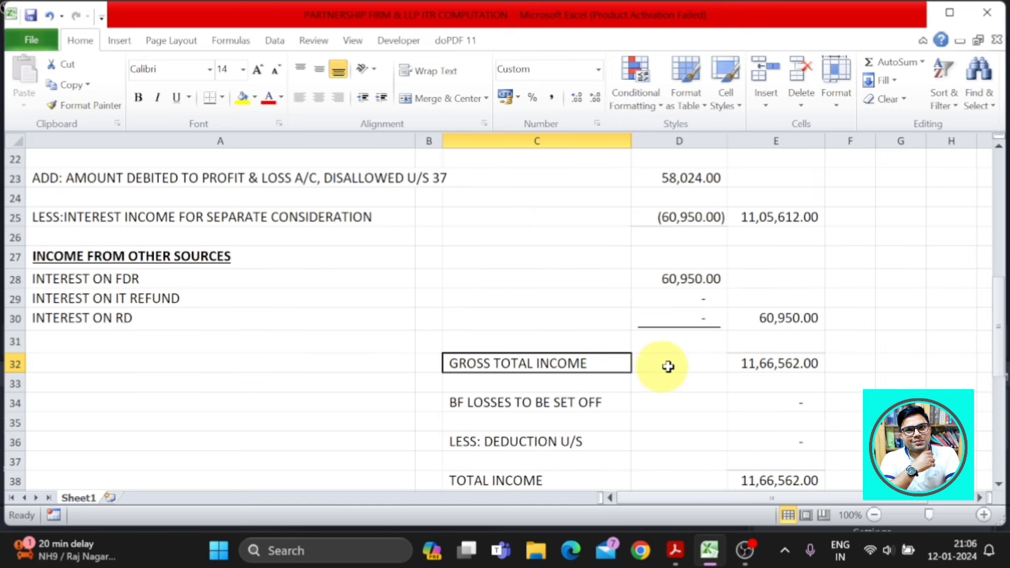
{"action": "left_click", "coordinate": [801, 369]}
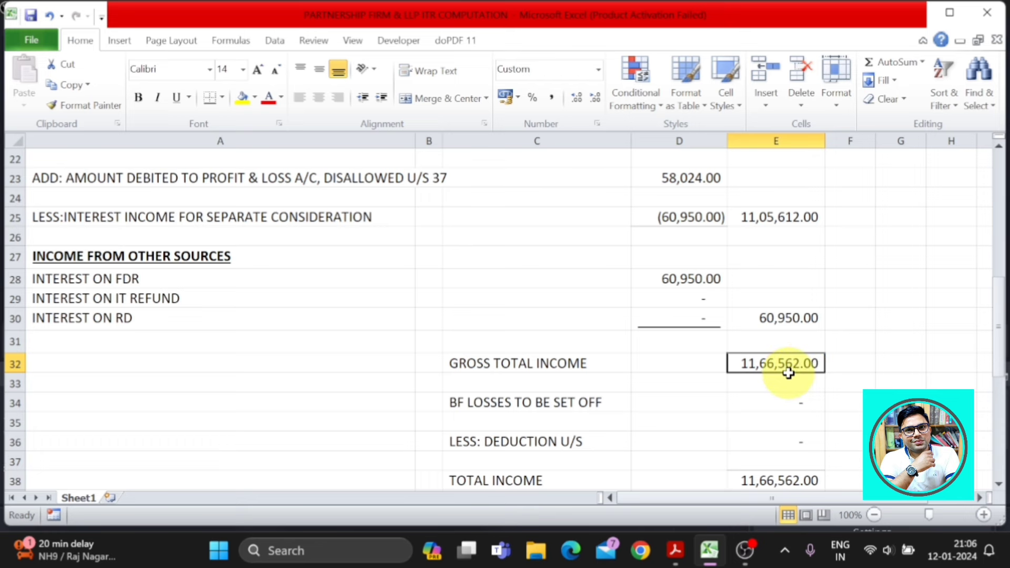
{"action": "scroll", "coordinate": [786, 375], "scroll_direction": "up", "scroll_amount": 1}
{"action": "scroll", "coordinate": [788, 373], "scroll_direction": "up", "scroll_amount": 1}
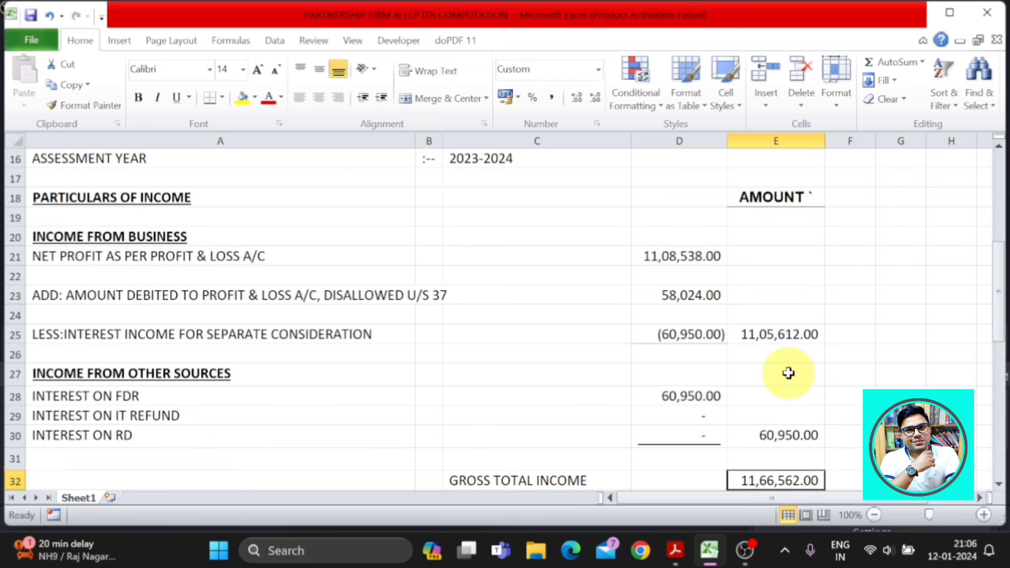
{"action": "left_click", "coordinate": [780, 338]}
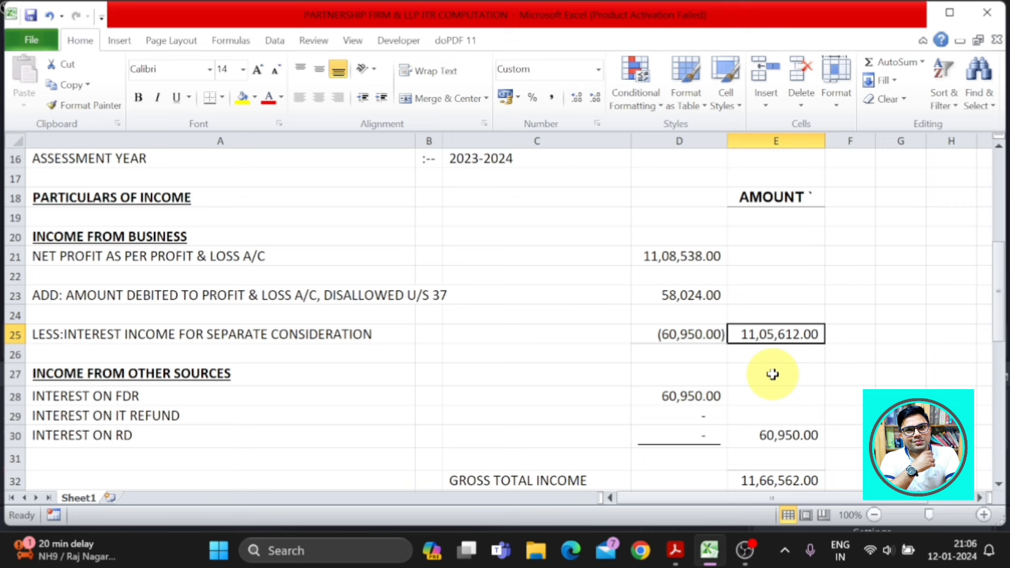
Total the business income in E25 with =SUM(D21:D25)
{"action": "type", "text": "=SU"}
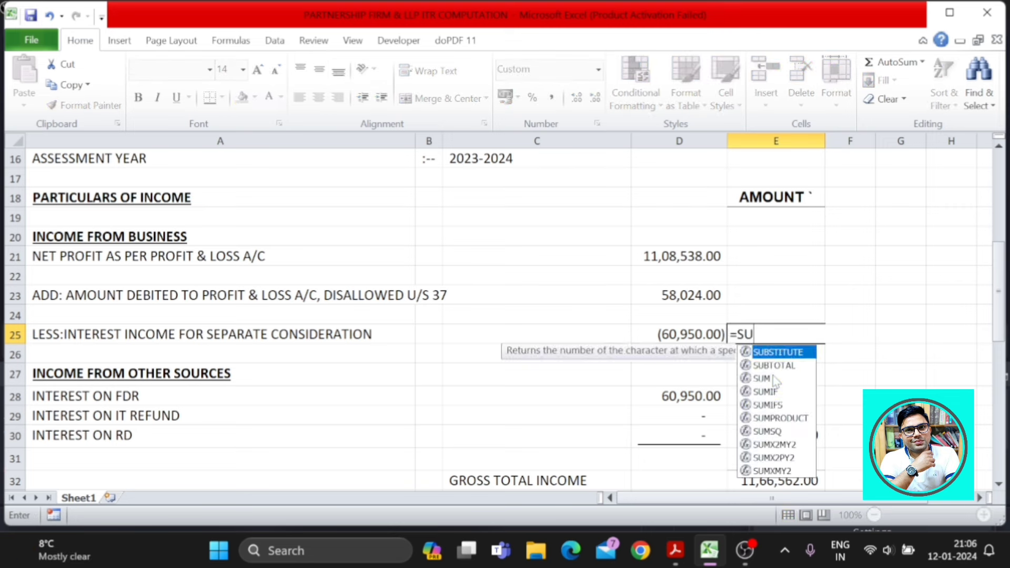
{"action": "type", "text": "M("}
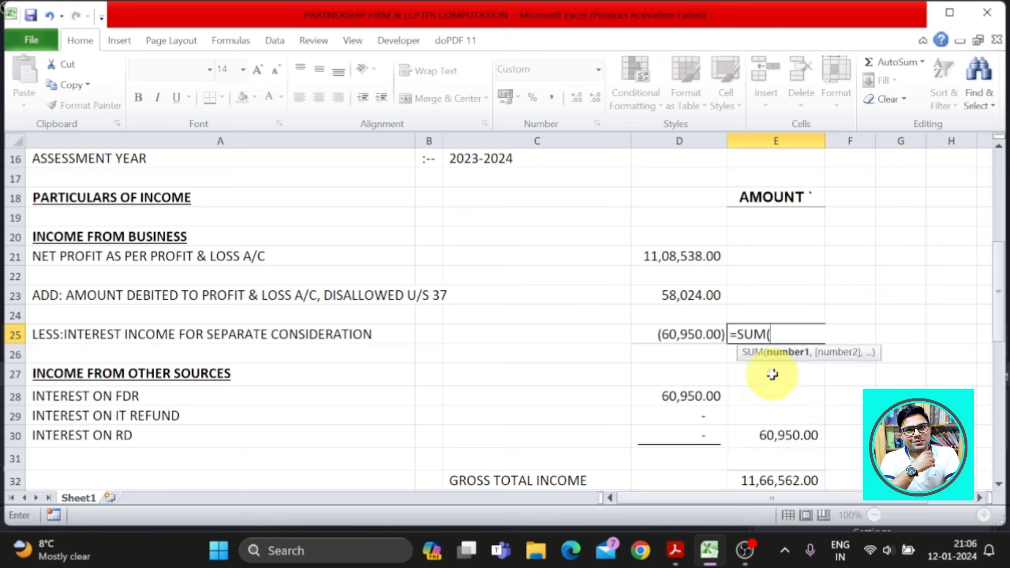
{"action": "left_click", "coordinate": [706, 335]}
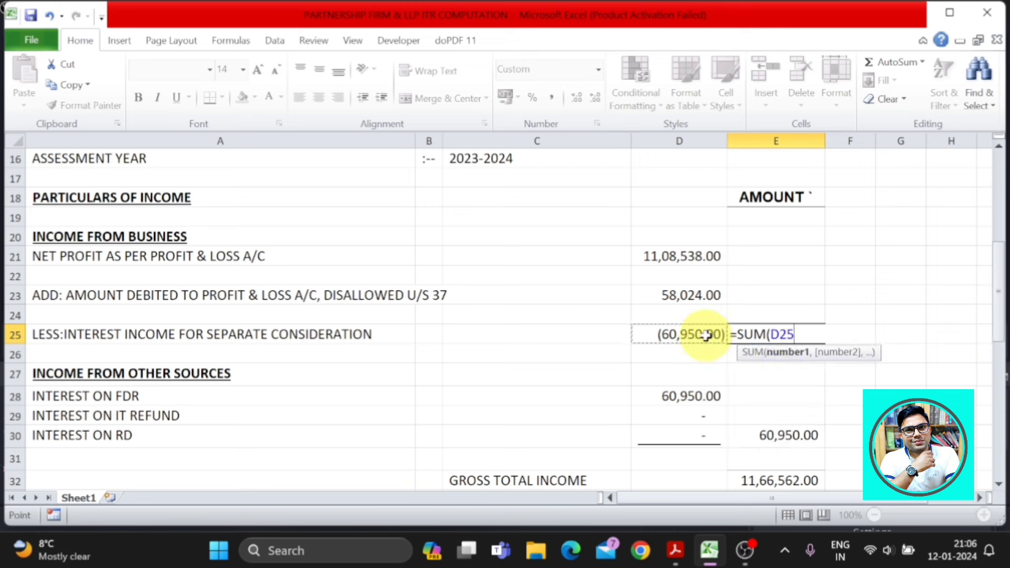
{"action": "key", "text": "shift+Up"}
{"action": "key", "text": "shift+Up"}
{"action": "key", "text": "shift+Up"}
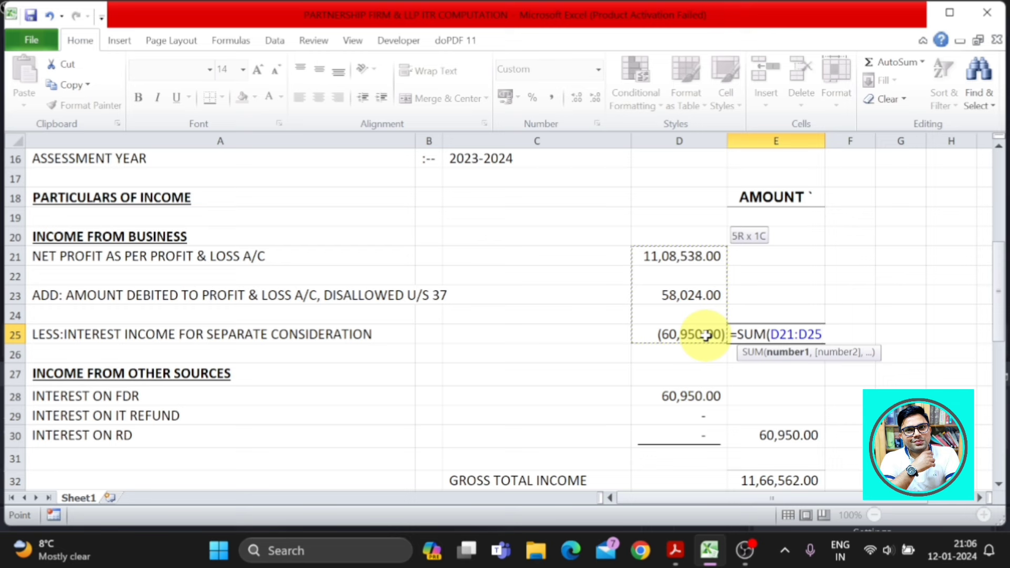
{"action": "type", "text": ")"}
{"action": "key", "text": "Return"}
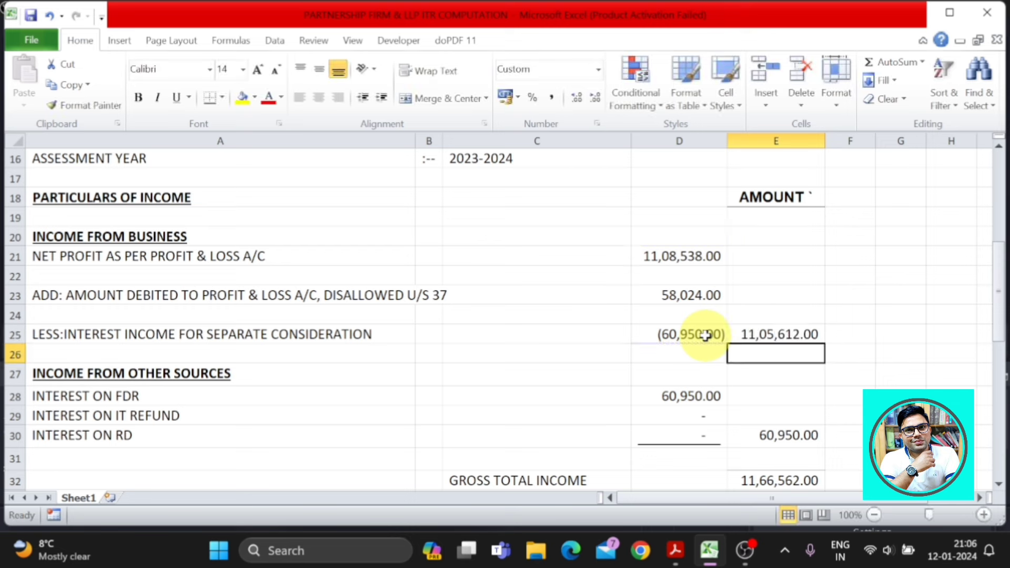
{"action": "left_click", "coordinate": [773, 333]}
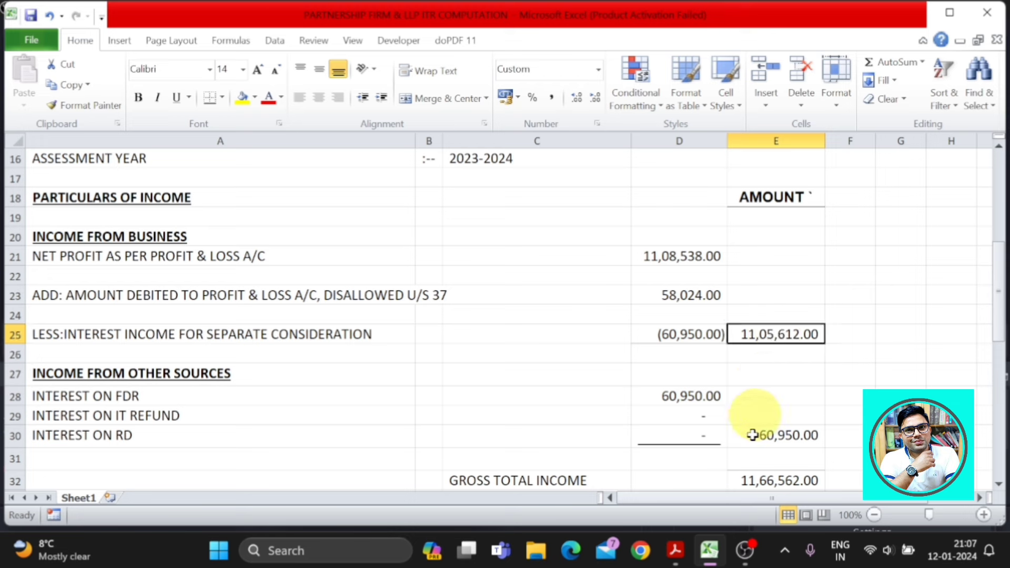
Make E30 the sum of D28:D29 for other-source interest income
{"action": "left_click", "coordinate": [773, 439]}
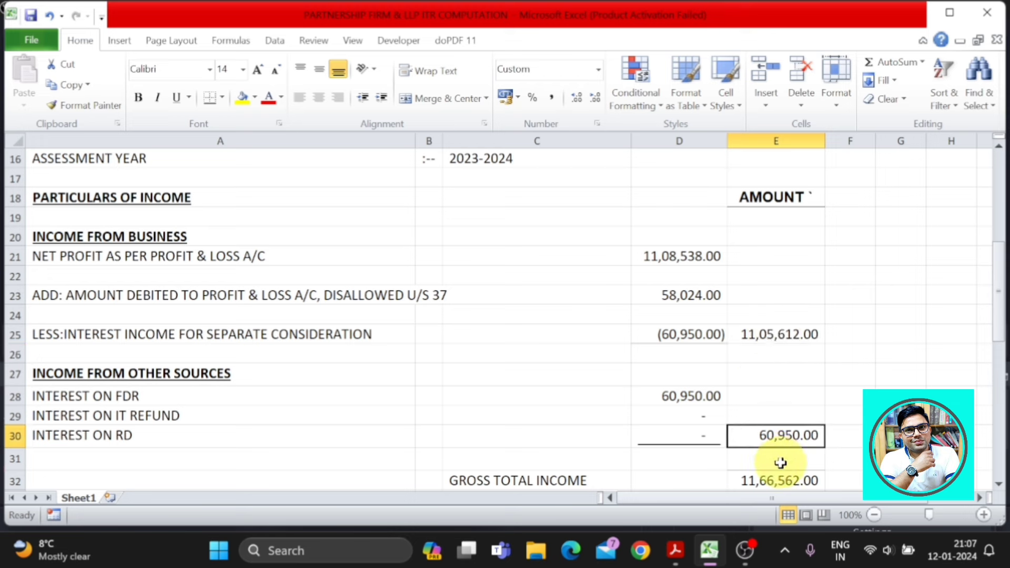
{"action": "key", "text": "F2"}
{"action": "key", "text": "Return"}
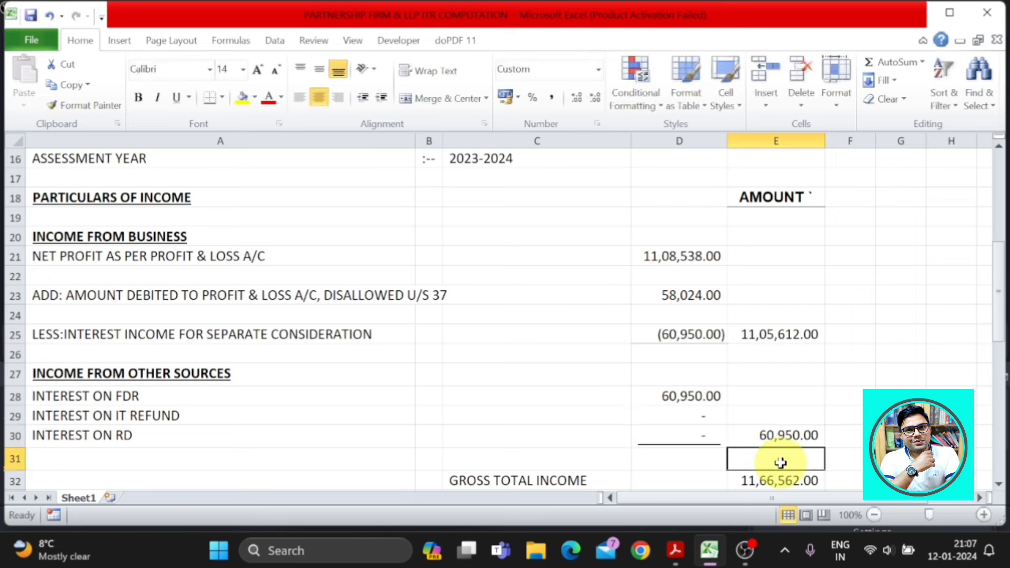
{"action": "key", "text": "ctrl+z"}
{"action": "type", "text": "=S"}
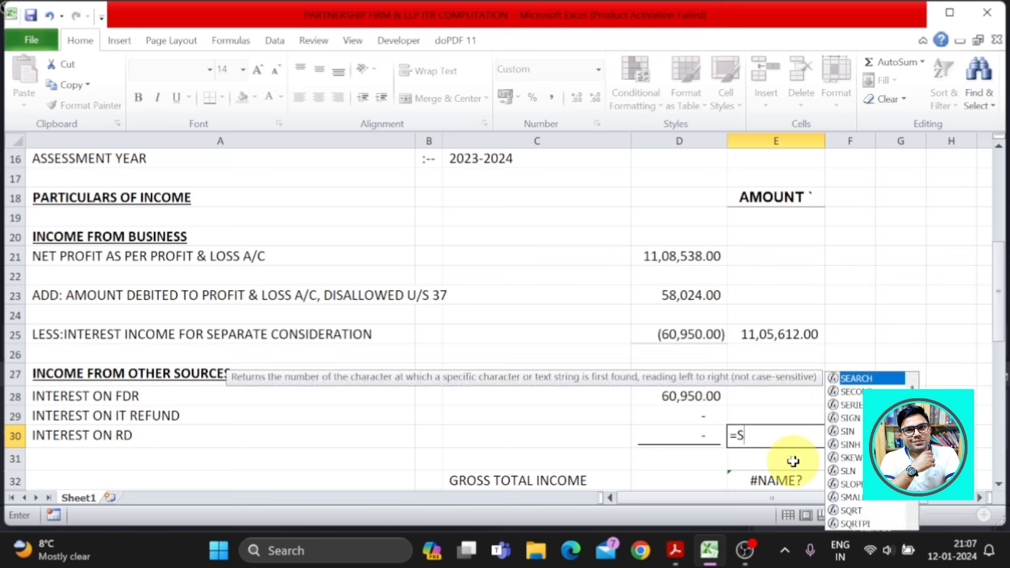
{"action": "type", "text": "UM("}
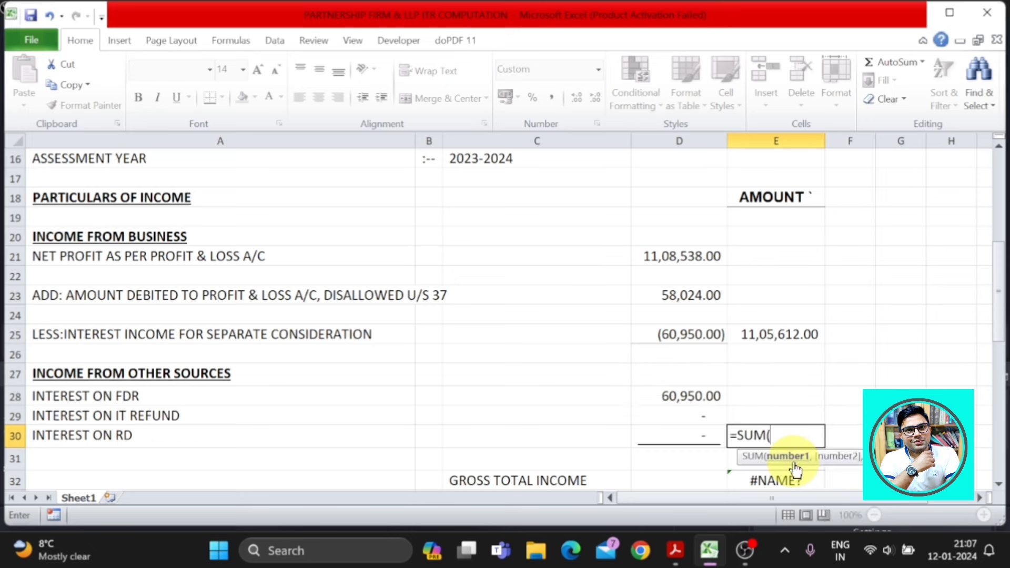
{"action": "left_click", "coordinate": [704, 399]}
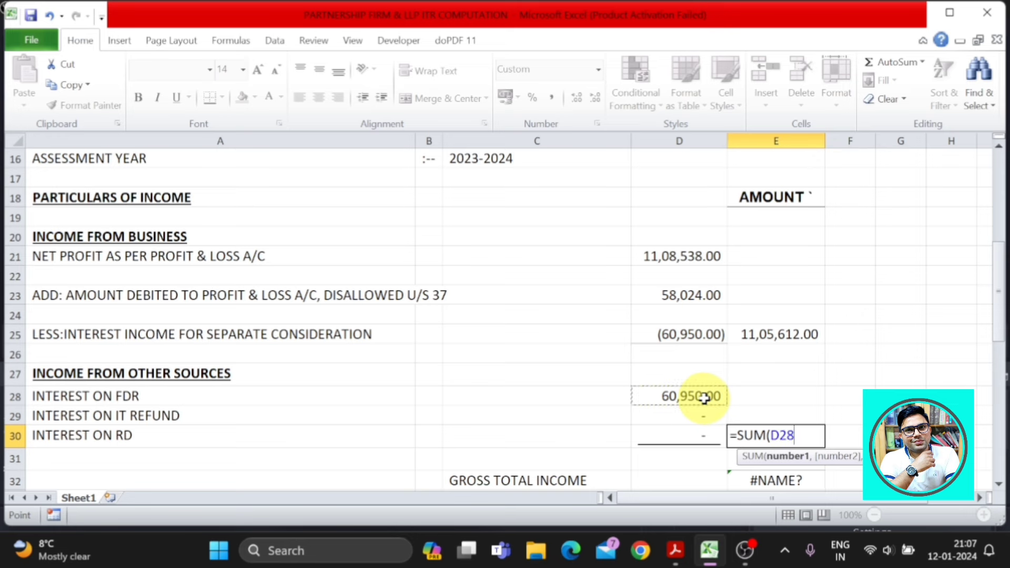
{"action": "left_click_drag", "start_coordinate": [704, 403], "coordinate": [704, 412]}
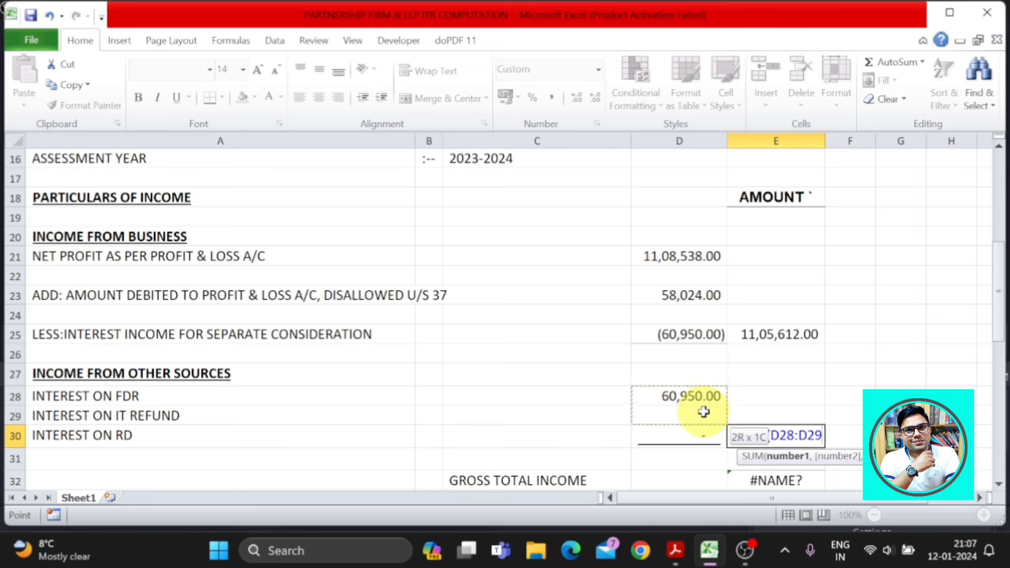
{"action": "key", "text": "Return"}
Set gross total income in E32 to =SUM(E21:E30), giving 11,66,562.00
{"action": "key", "text": "Down"}
{"action": "key", "text": "Down"}
{"action": "key", "text": "Down"}
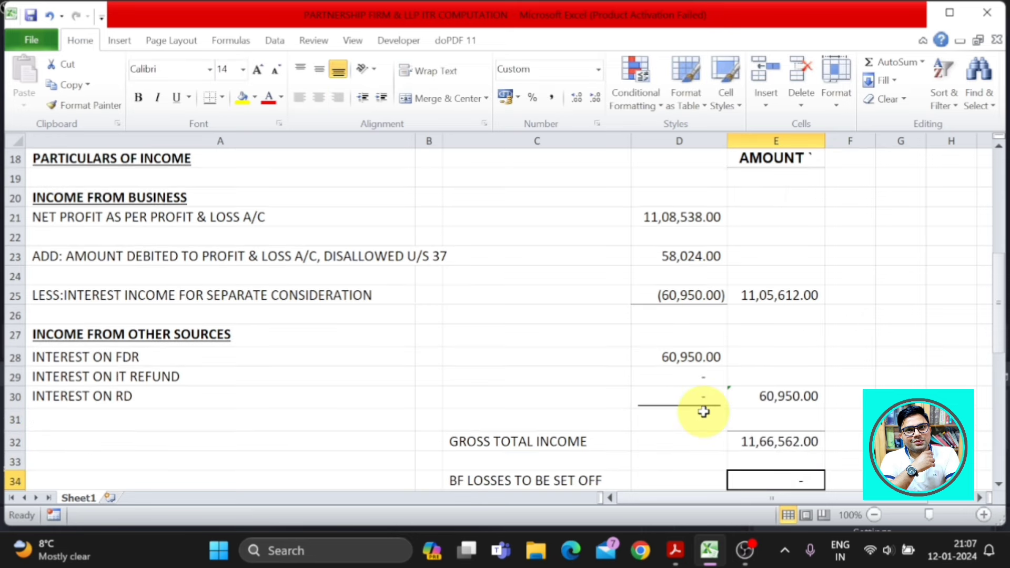
{"action": "key", "text": "Up"}
{"action": "key", "text": "Up"}
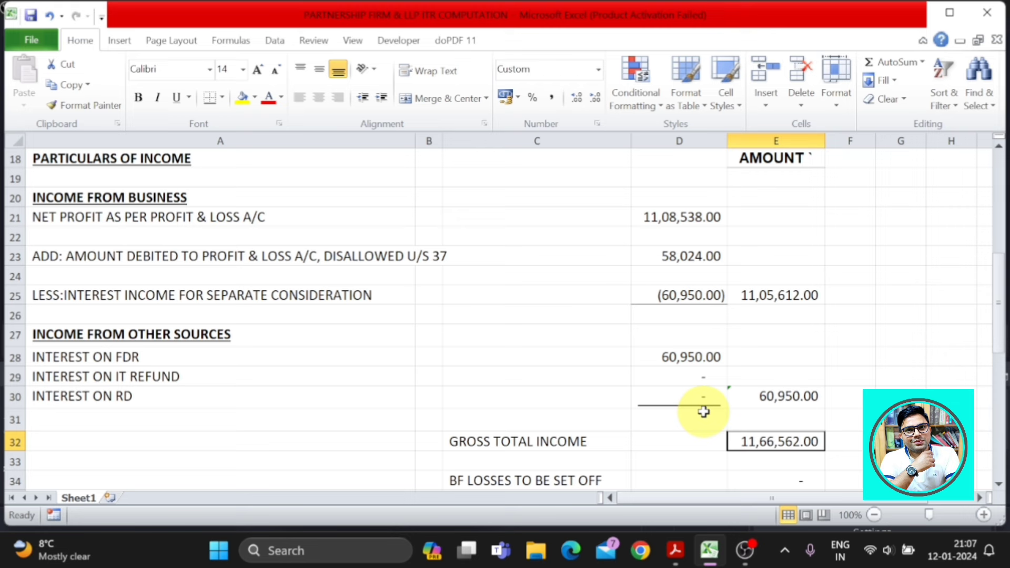
{"action": "type", "text": "=S"}
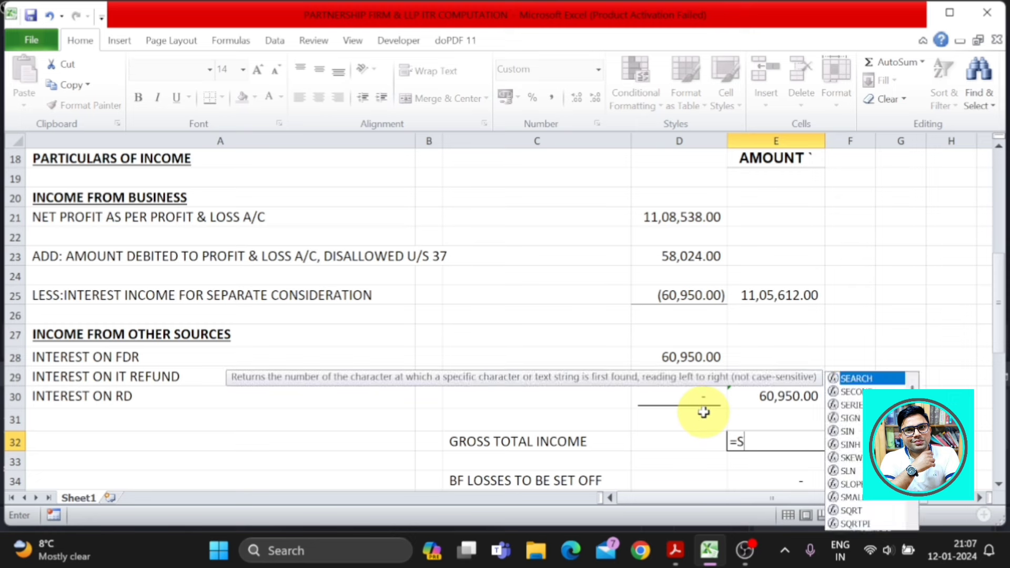
{"action": "type", "text": "UM("}
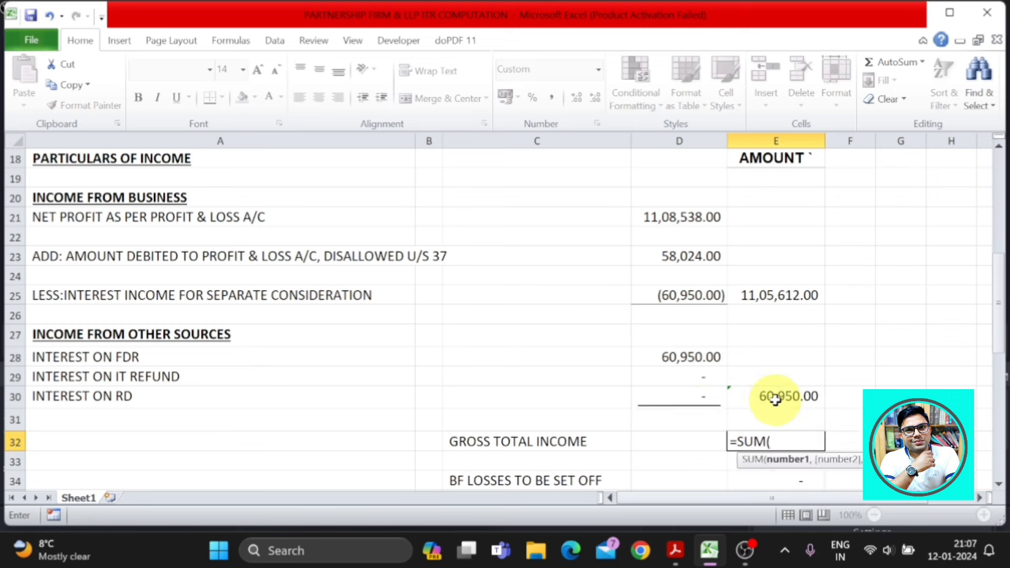
{"action": "left_click_drag", "start_coordinate": [776, 396], "coordinate": [776, 376]}
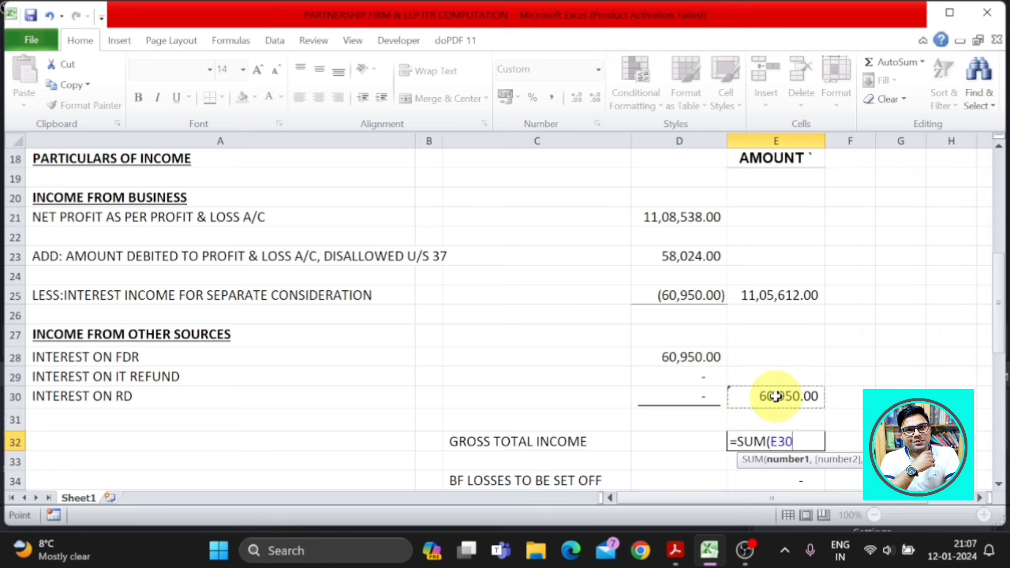
{"action": "key", "text": "shift+Up"}
{"action": "key", "text": "shift+Up"}
{"action": "key", "text": "shift+Up"}
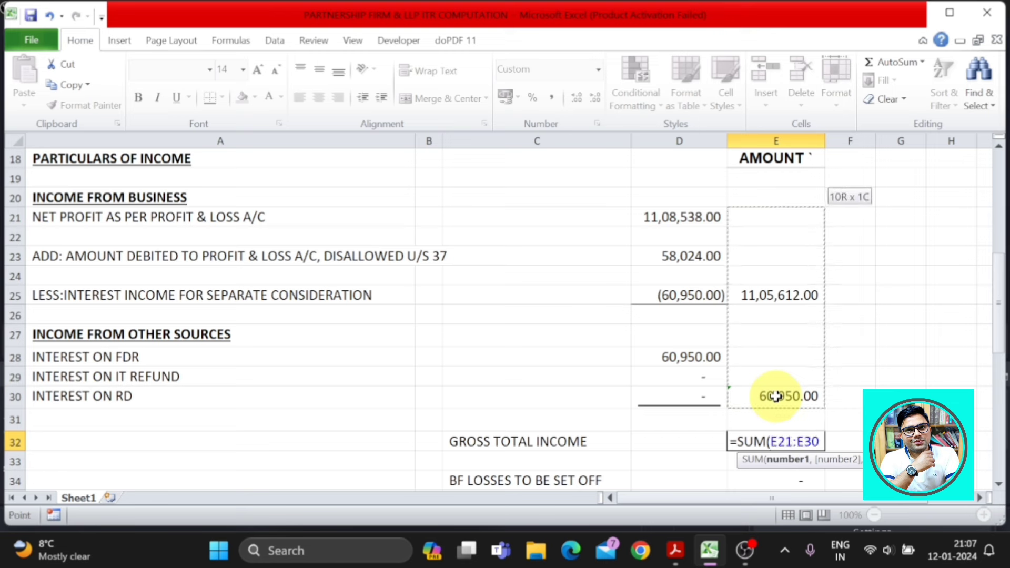
{"action": "type", "text": ")"}
{"action": "key", "text": "Return"}
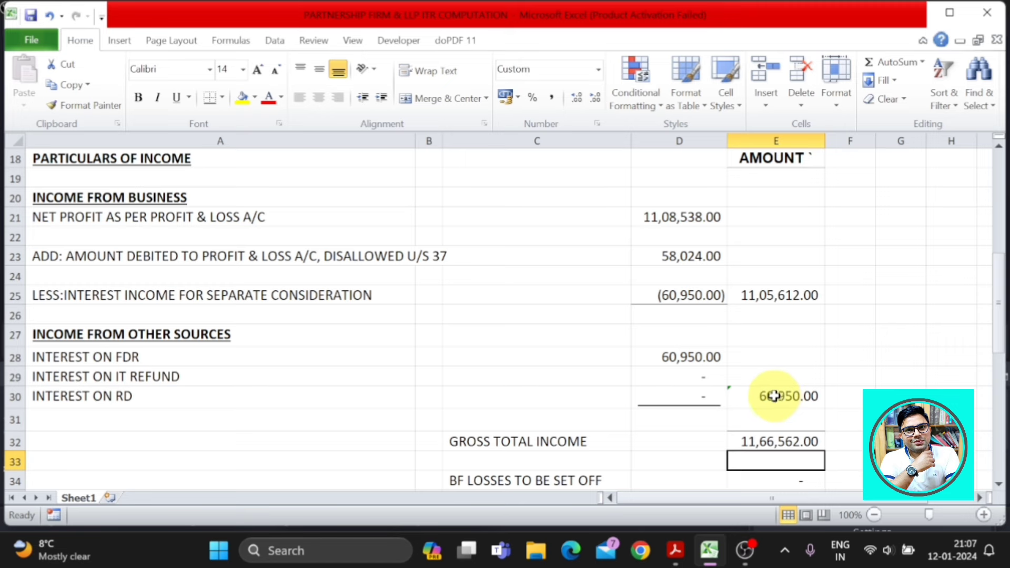
{"action": "scroll", "coordinate": [776, 396], "scroll_direction": "down", "scroll_amount": 3}
{"action": "left_click", "coordinate": [553, 266]}
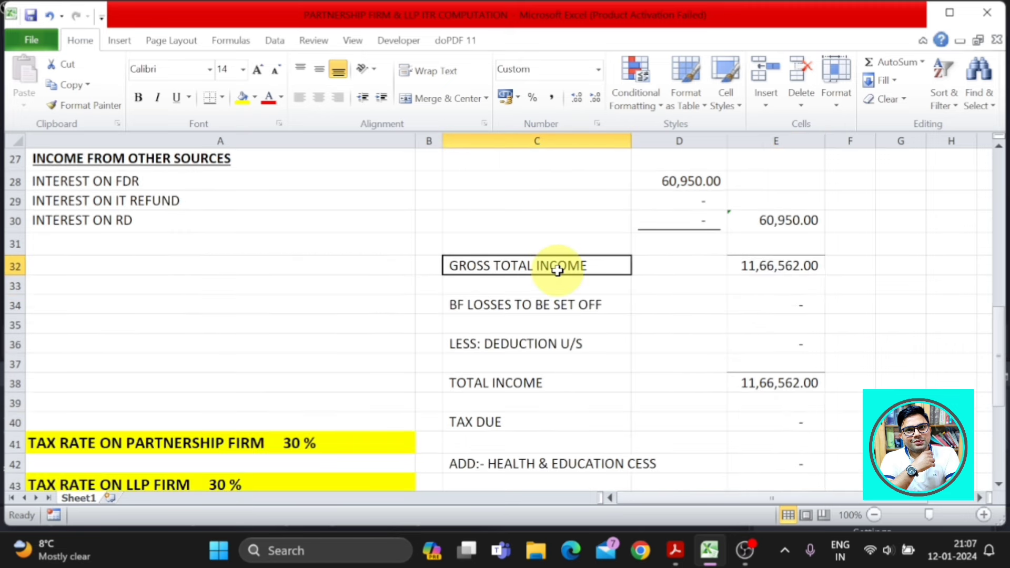
Enter -6,89,050 as brought-forward losses in E34
{"action": "left_click", "coordinate": [777, 267]}
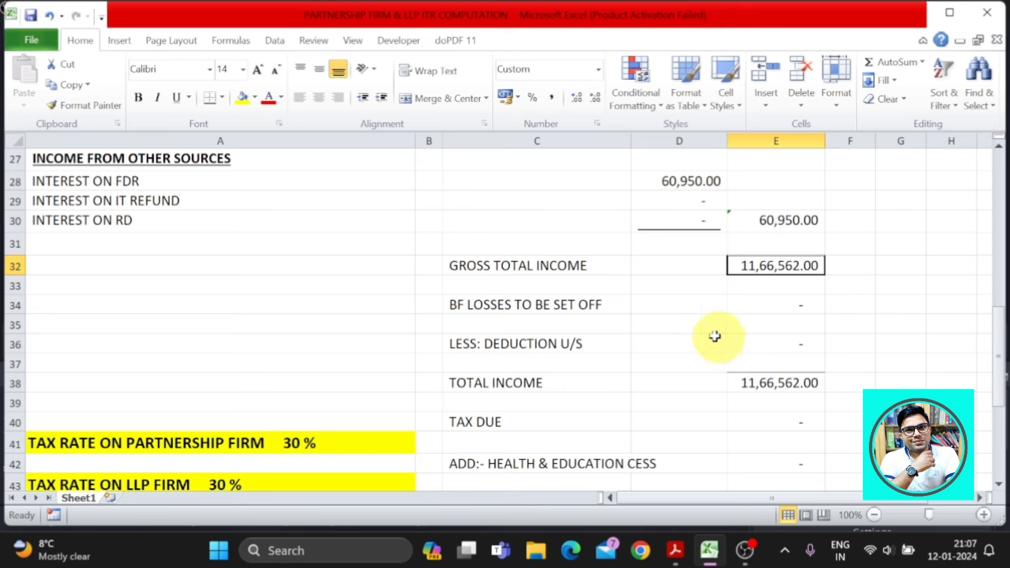
{"action": "left_click", "coordinate": [616, 308]}
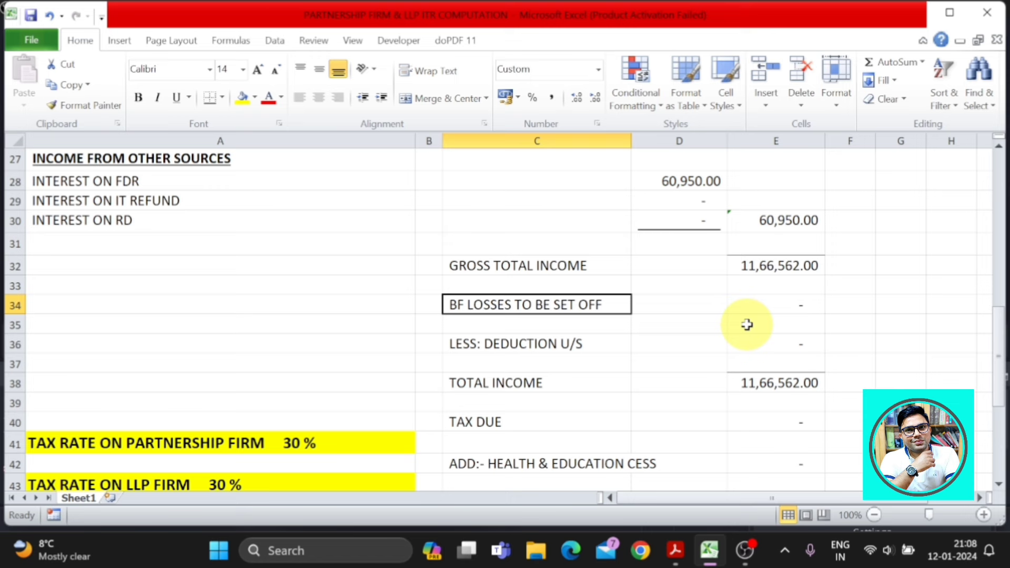
{"action": "key", "text": "Right"}
{"action": "key", "text": "Right"}
{"action": "type", "text": "-"}
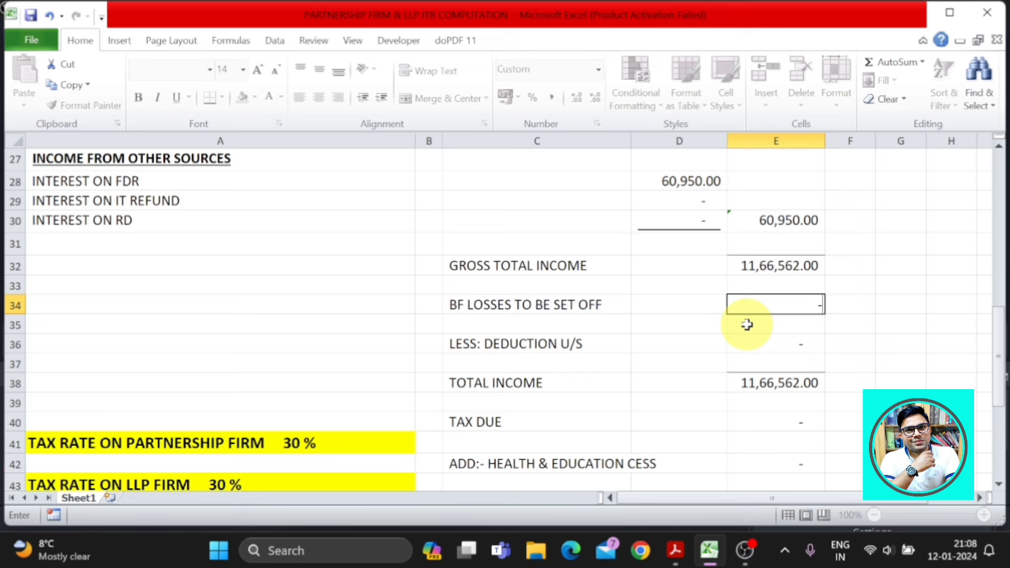
{"action": "type", "text": "6,89,"}
{"action": "type", "text": "0"}
{"action": "type", "text": "50"}
{"action": "key", "text": "Return"}
{"action": "key", "text": "Down"}
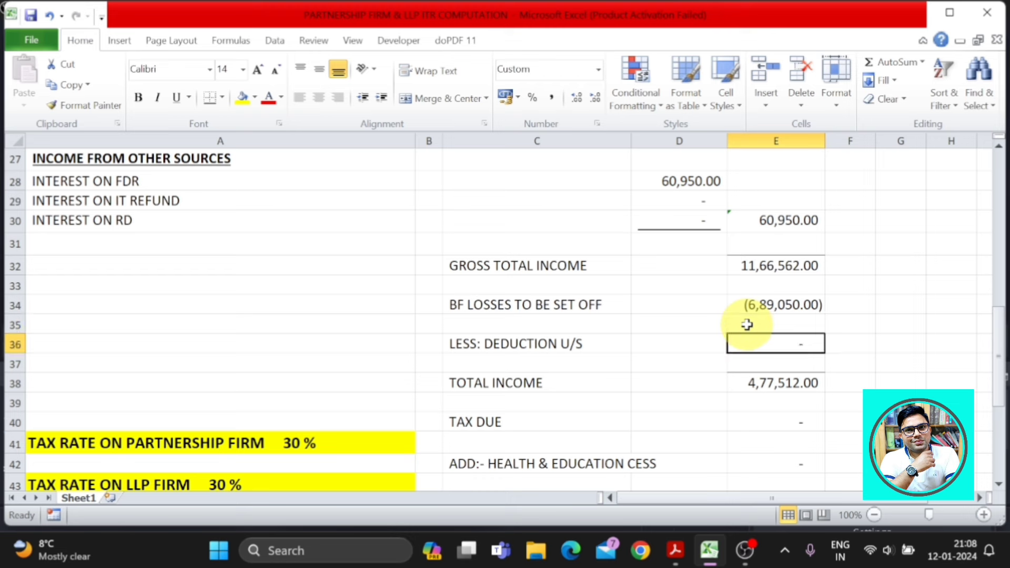
{"action": "left_click", "coordinate": [524, 345]}
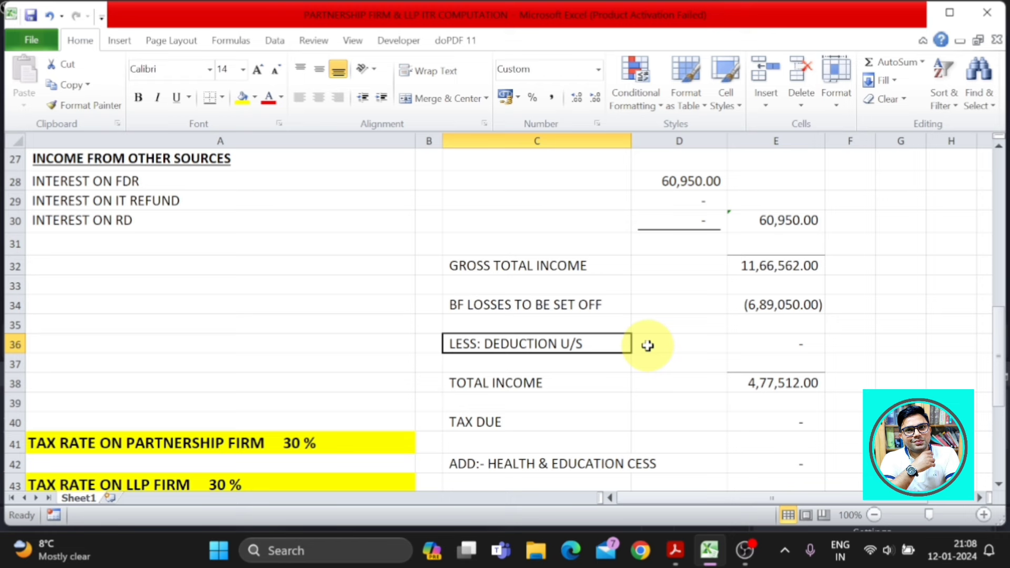
{"action": "left_click", "coordinate": [762, 346]}
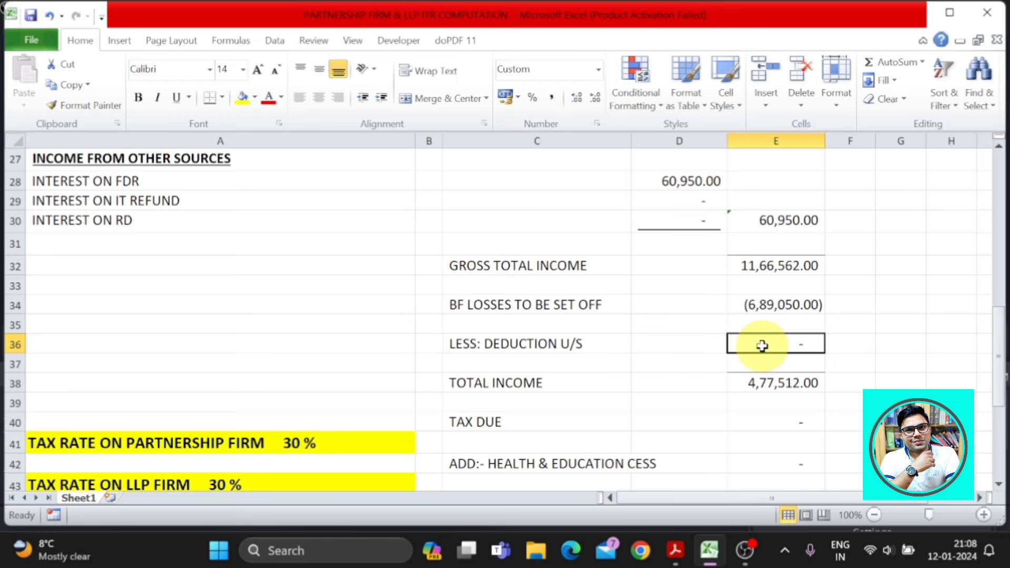
{"action": "left_click", "coordinate": [570, 345]}
{"action": "left_click", "coordinate": [766, 347]}
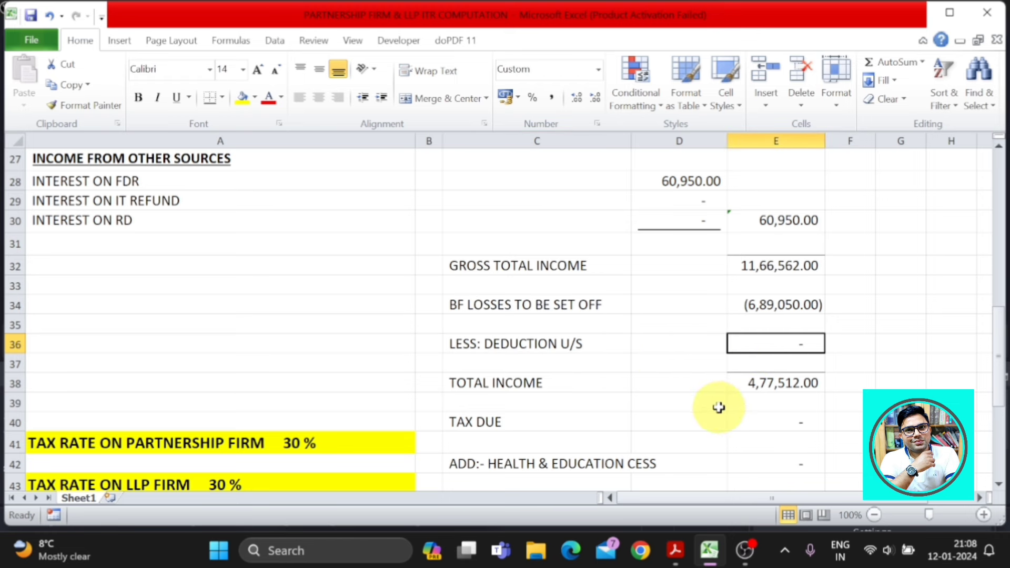
Re-enter total income in E38 as =SUM(E32:E36), giving 4,77,512.00
{"action": "left_click", "coordinate": [805, 389]}
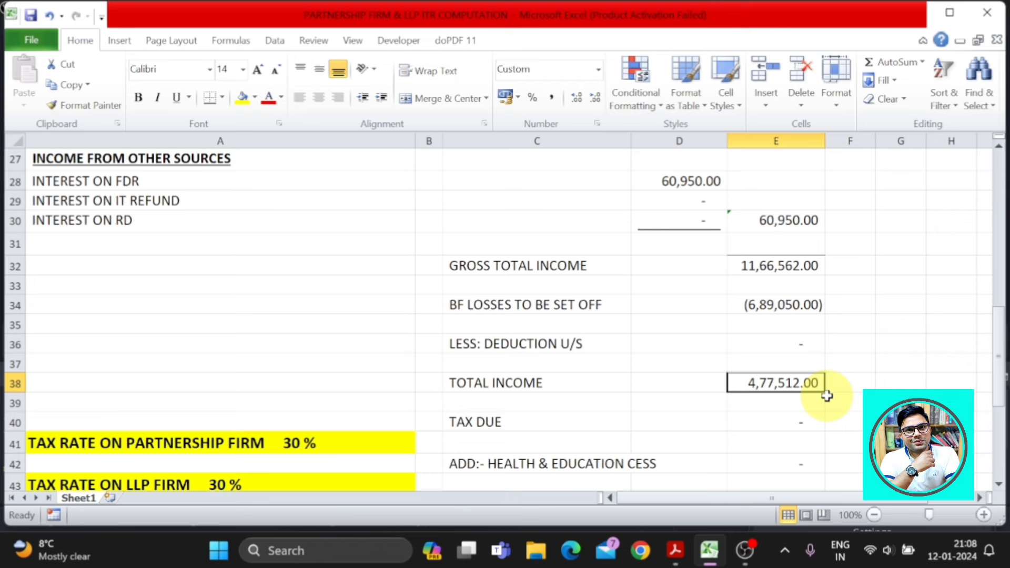
{"action": "key", "text": "F2"}
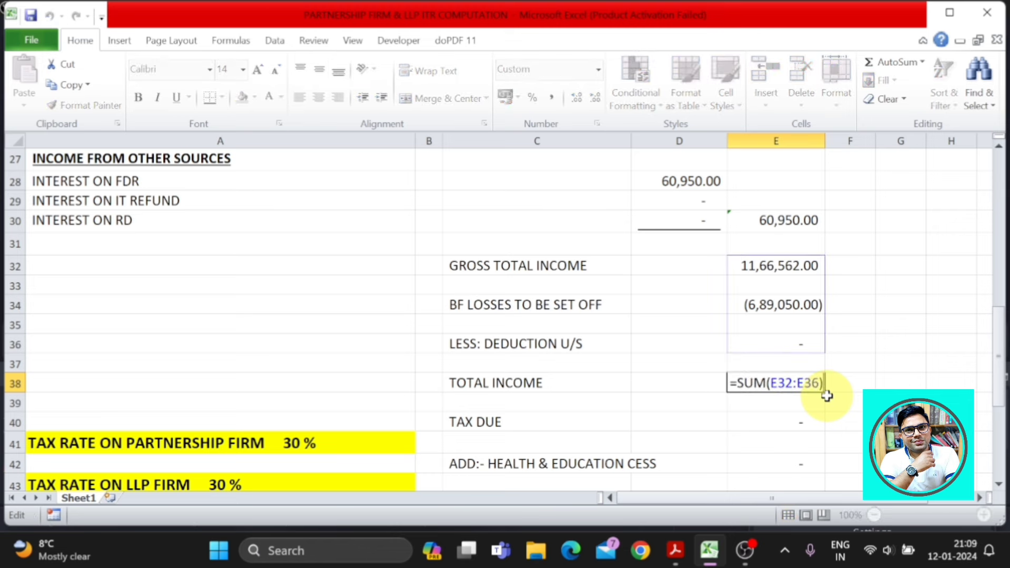
{"action": "key", "text": "Return"}
{"action": "key", "text": "Up"}
{"action": "type", "text": "=SU"}
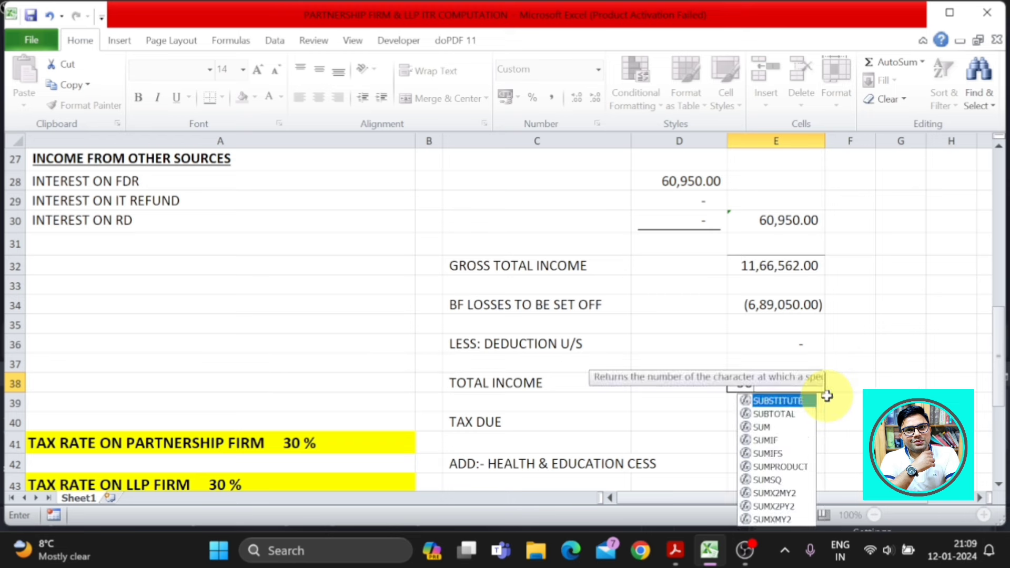
{"action": "type", "text": "M("}
{"action": "key", "text": "Up"}
{"action": "key", "text": "Up"}
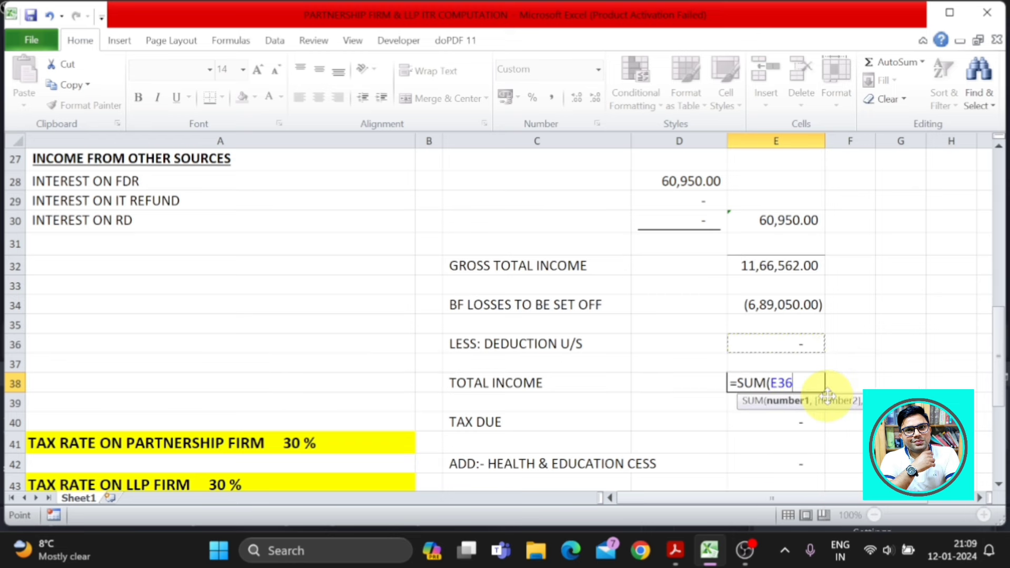
{"action": "key", "text": "shift+Up"}
{"action": "key", "text": "shift+Up"}
{"action": "key", "text": "shift+Up"}
{"action": "key", "text": "shift+Up"}
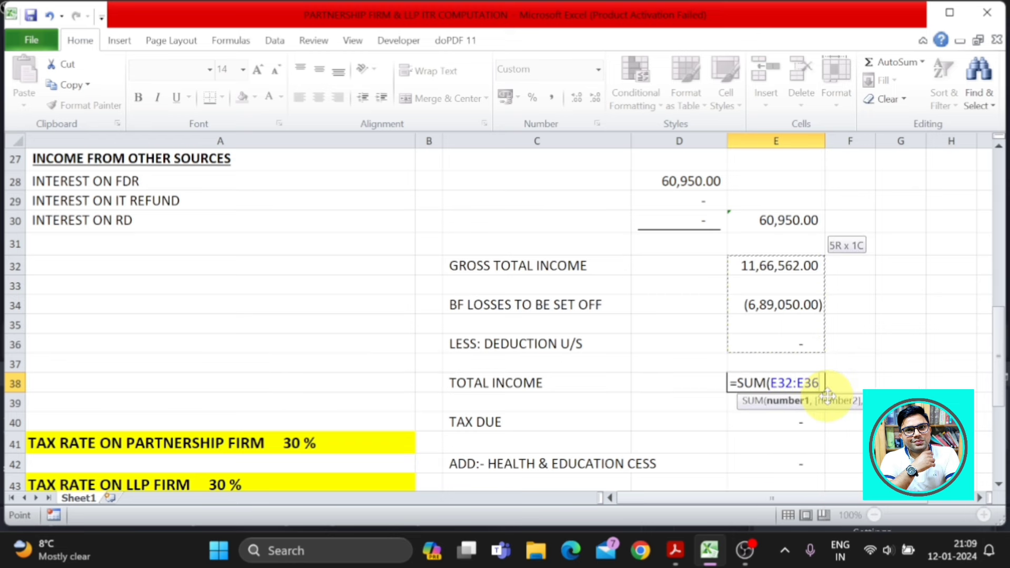
{"action": "key", "text": "Return"}
{"action": "scroll", "coordinate": [827, 395], "scroll_direction": "down", "scroll_amount": 1}
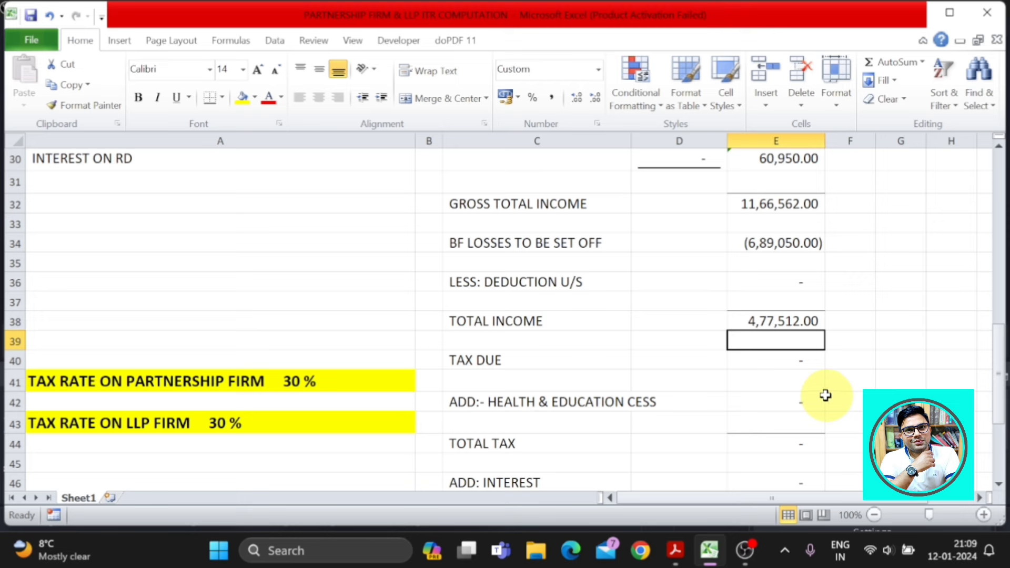
{"action": "left_click", "coordinate": [779, 324]}
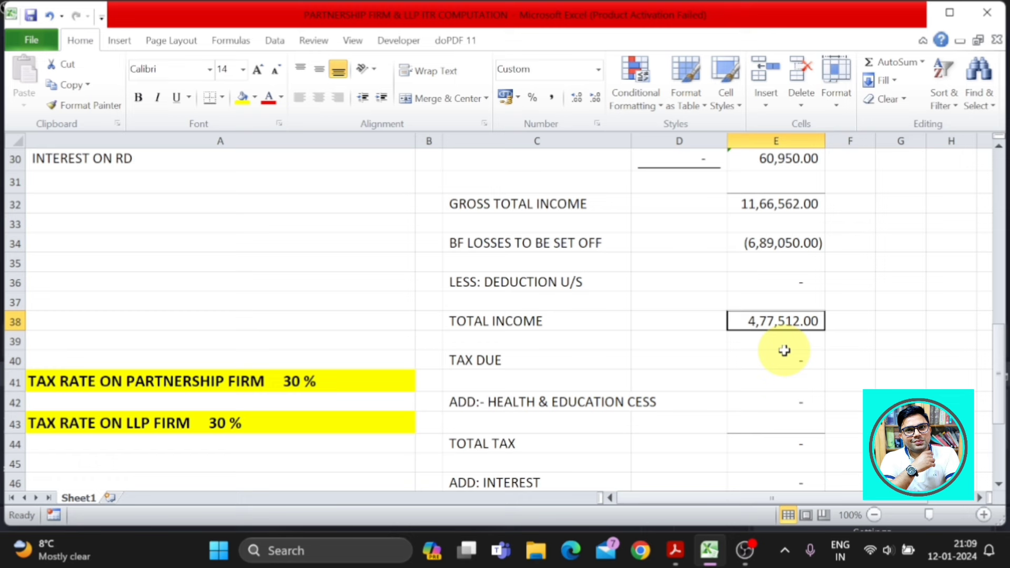
Change E38 to =SUM(E32:E36)-2 so total income reads 4,77,510.00
{"action": "key", "text": "F2"}
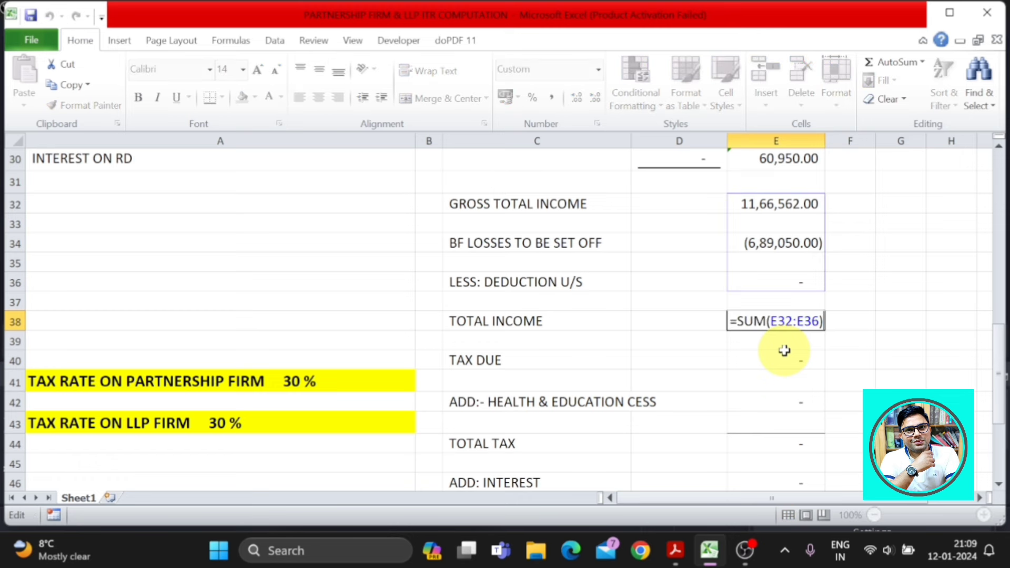
{"action": "key", "text": "Return"}
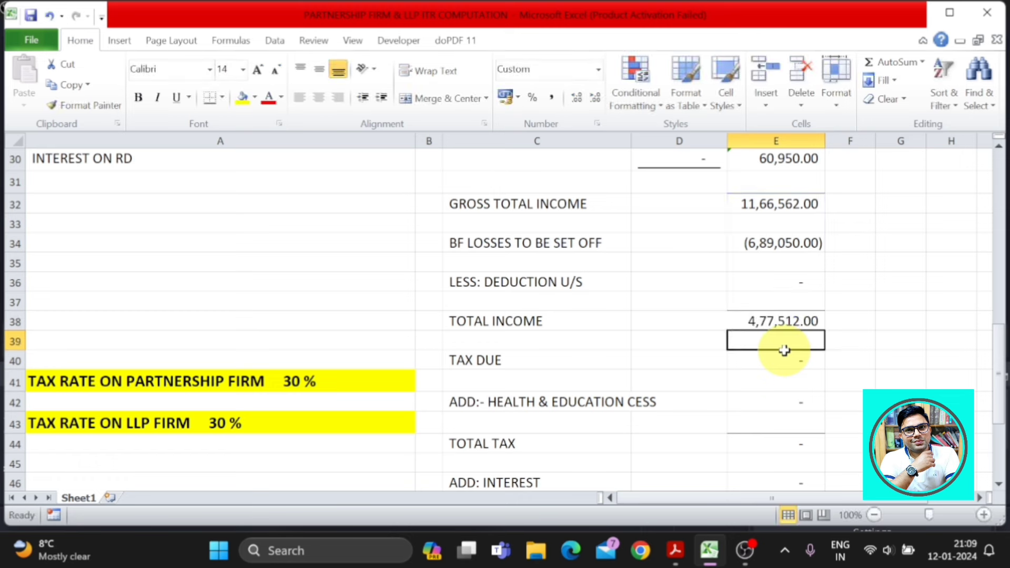
{"action": "key", "text": "Up"}
{"action": "key", "text": "F2"}
{"action": "type", "text": "-"}
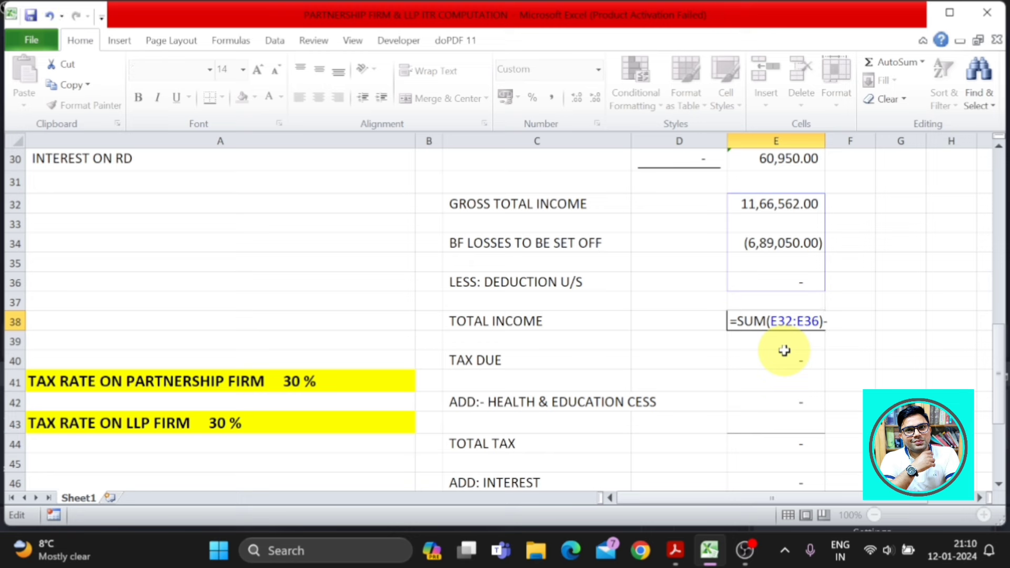
{"action": "type", "text": "2"}
{"action": "key", "text": "Return"}
{"action": "key", "text": "Up"}
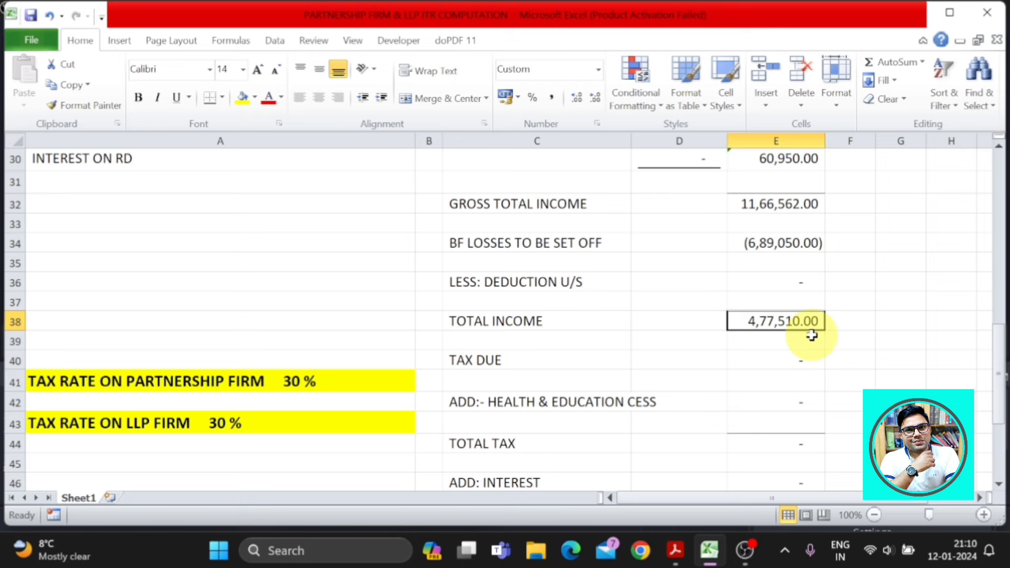
{"action": "left_click", "coordinate": [281, 389]}
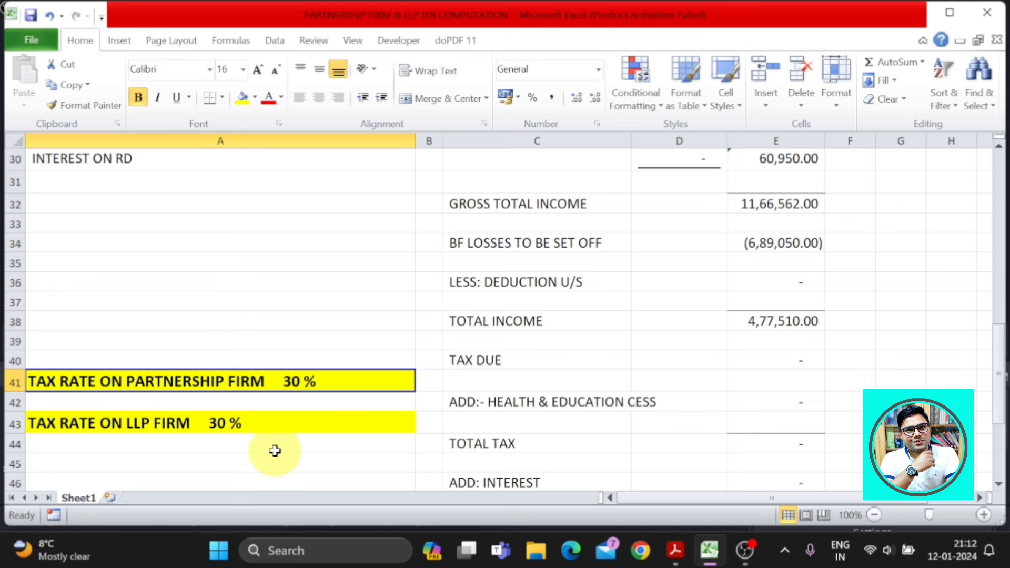
Enter =E38*30/100 in E40 so tax due reads 1,43,253.00
{"action": "left_click", "coordinate": [776, 322]}
{"action": "left_click", "coordinate": [768, 366]}
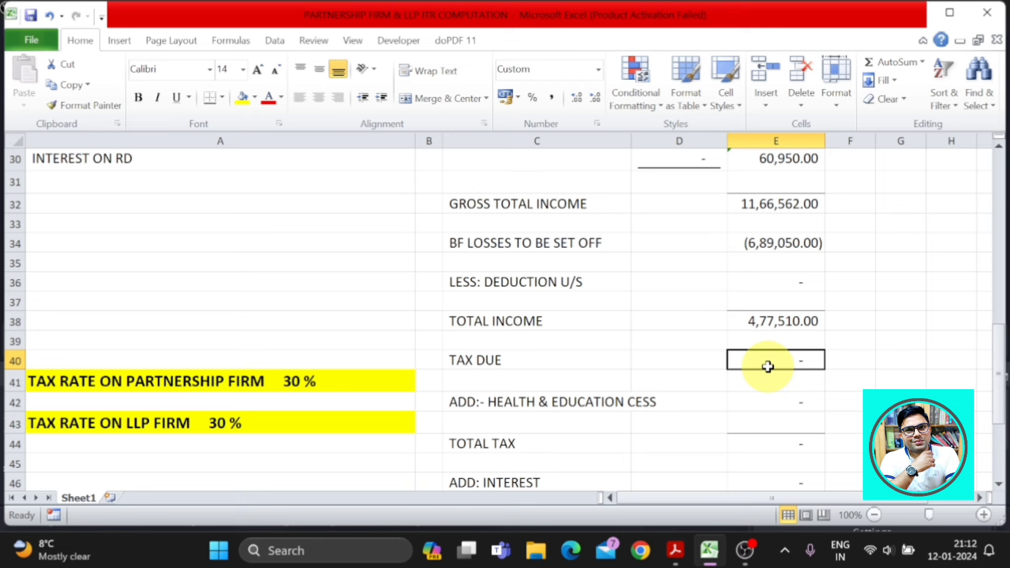
{"action": "type", "text": "="}
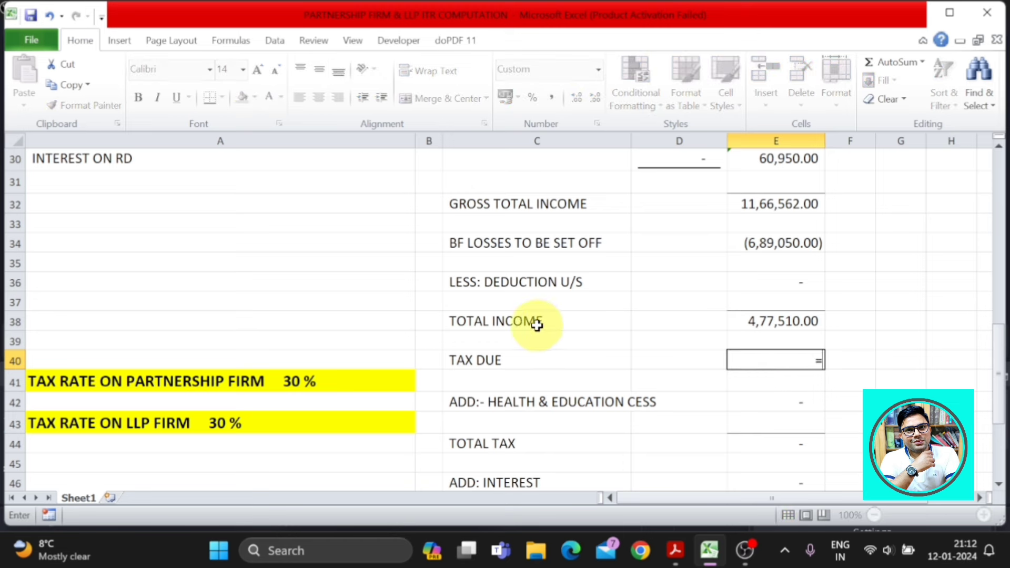
{"action": "left_click", "coordinate": [810, 321]}
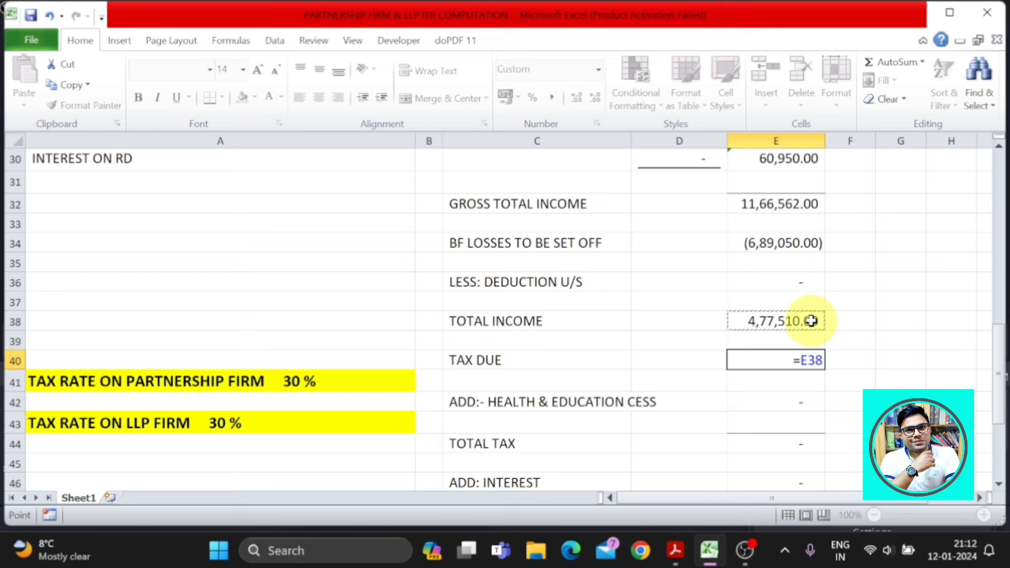
{"action": "type", "text": "*30"}
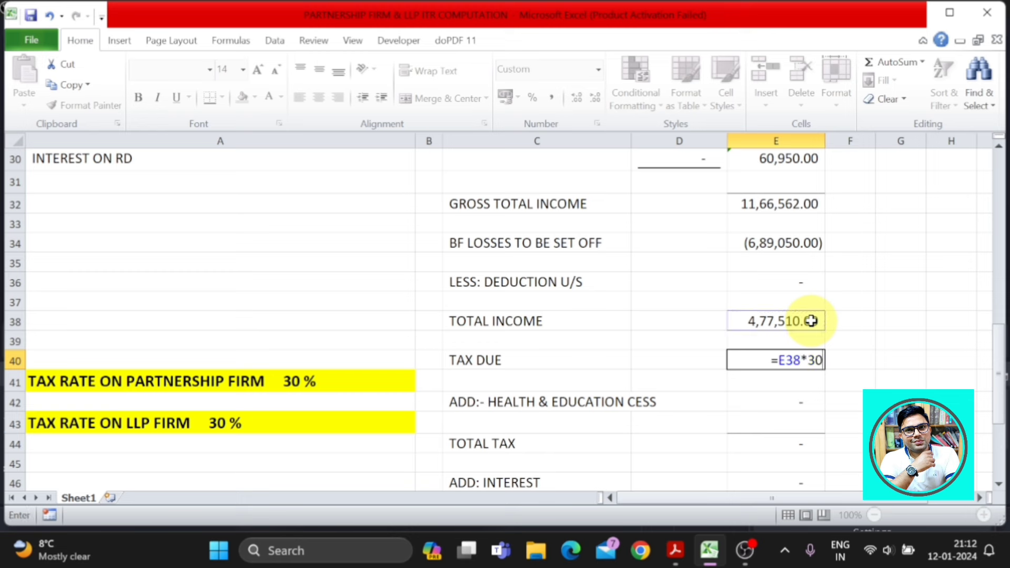
{"action": "type", "text": "/"}
{"action": "type", "text": "1"}
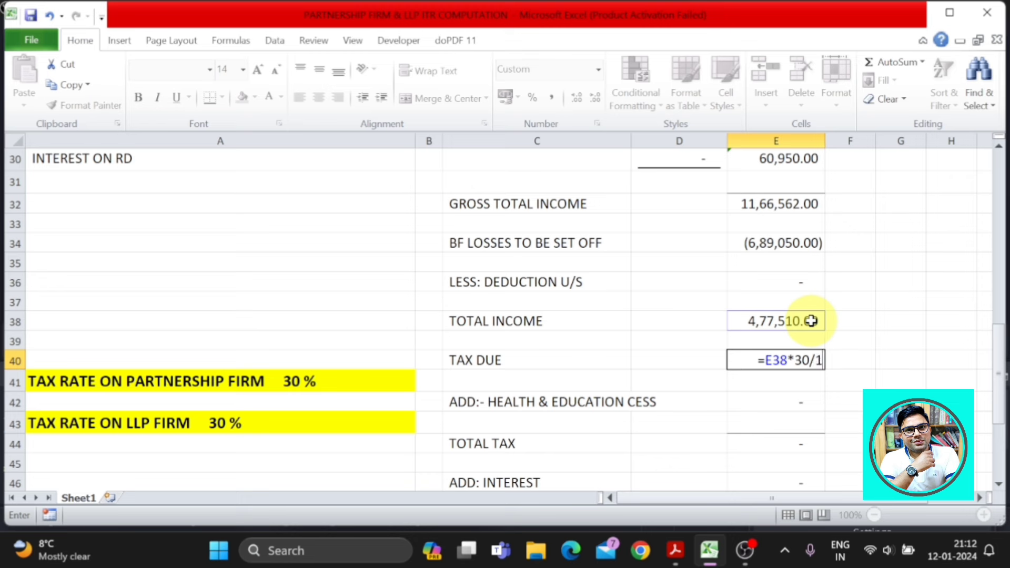
{"action": "type", "text": "00"}
{"action": "key", "text": "Return"}
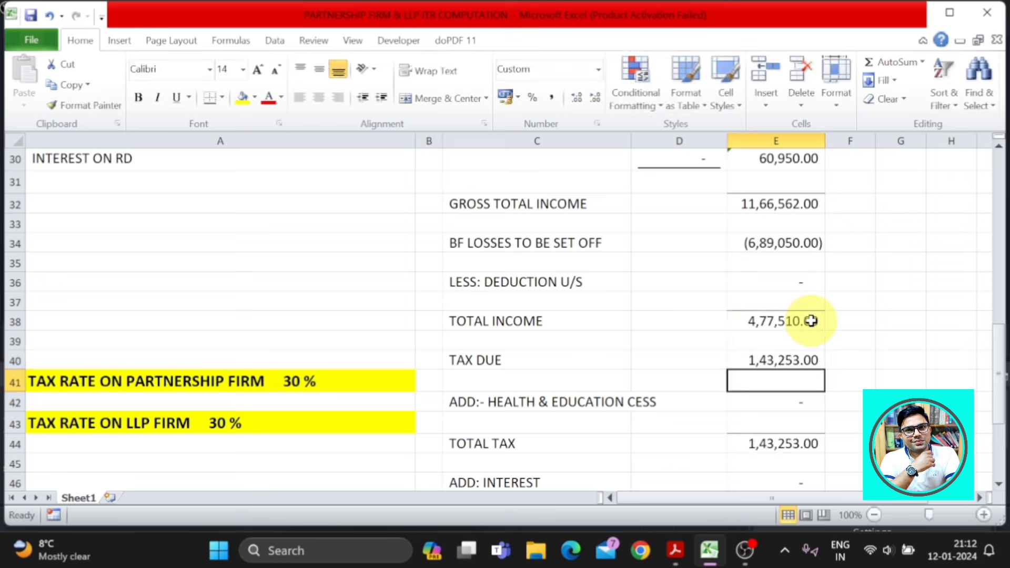
{"action": "left_click", "coordinate": [548, 358]}
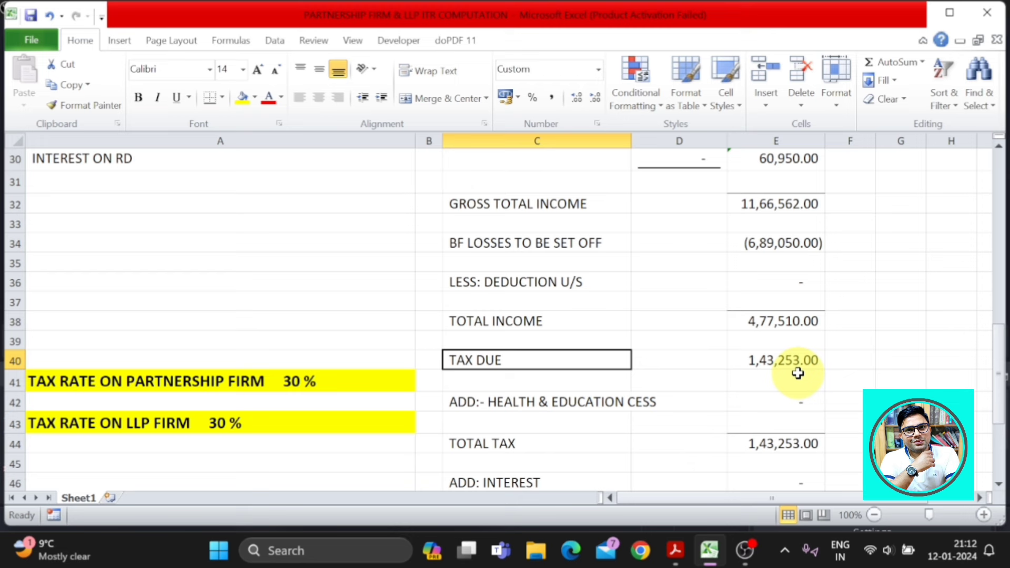
{"action": "left_click", "coordinate": [798, 366]}
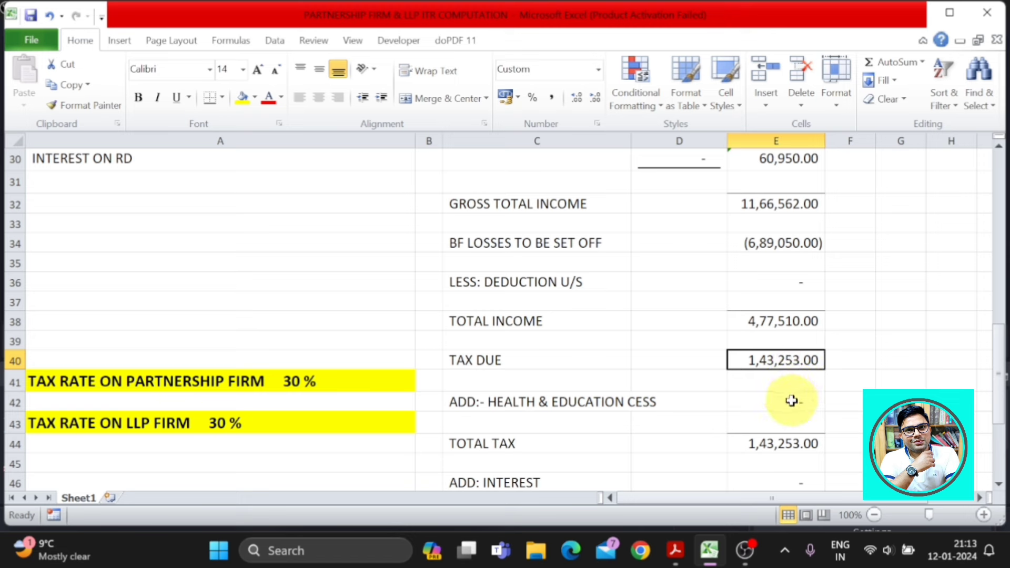
Enter =E40*4/100 in E42, giving a health and education cess of 5,730.12
{"action": "left_click", "coordinate": [792, 401]}
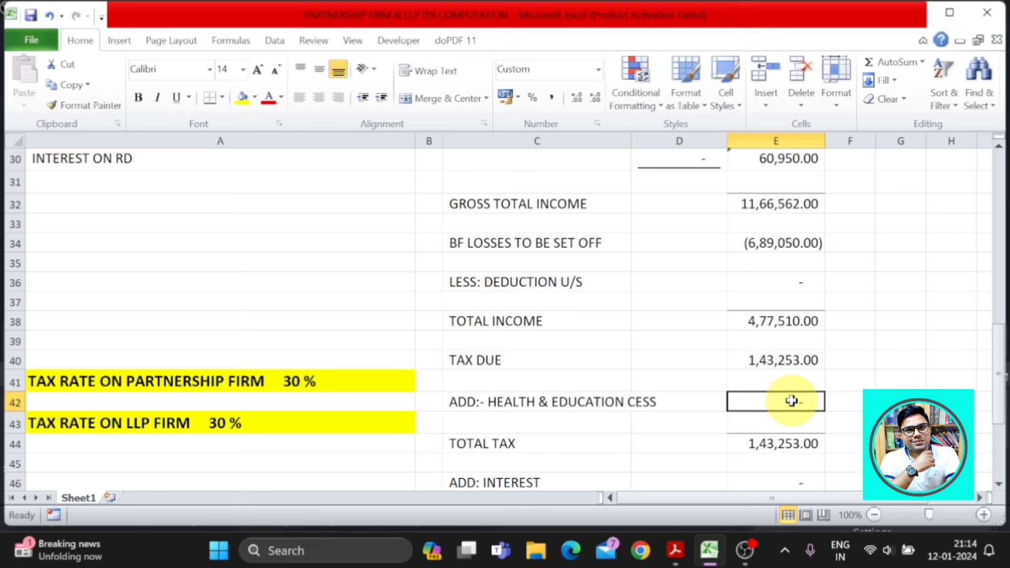
{"action": "left_click", "coordinate": [786, 368]}
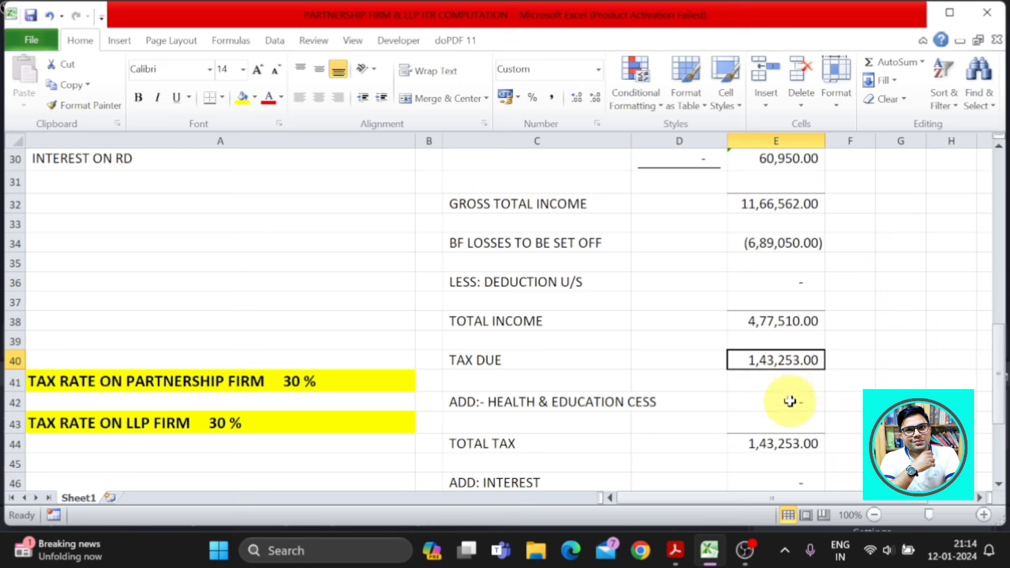
{"action": "left_click", "coordinate": [790, 401]}
{"action": "type", "text": "="}
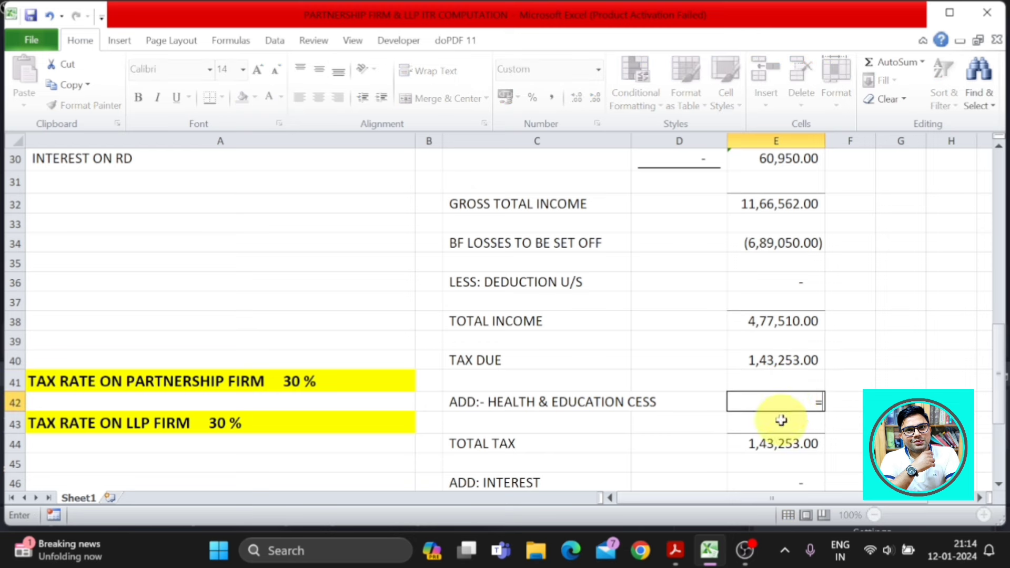
{"action": "left_click", "coordinate": [784, 362]}
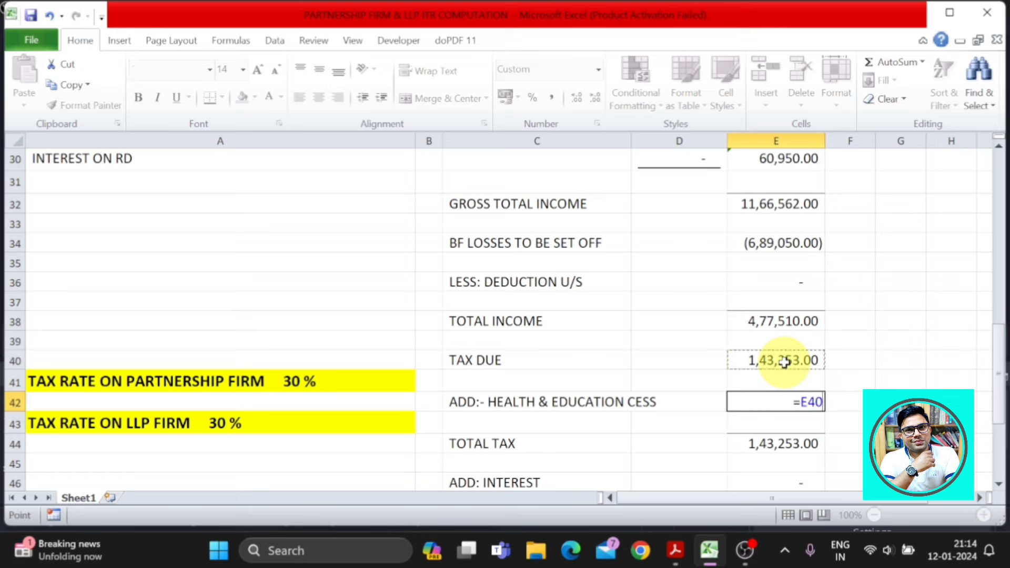
{"action": "type", "text": "*"}
{"action": "type", "text": "4/100"}
{"action": "key", "text": "Return"}
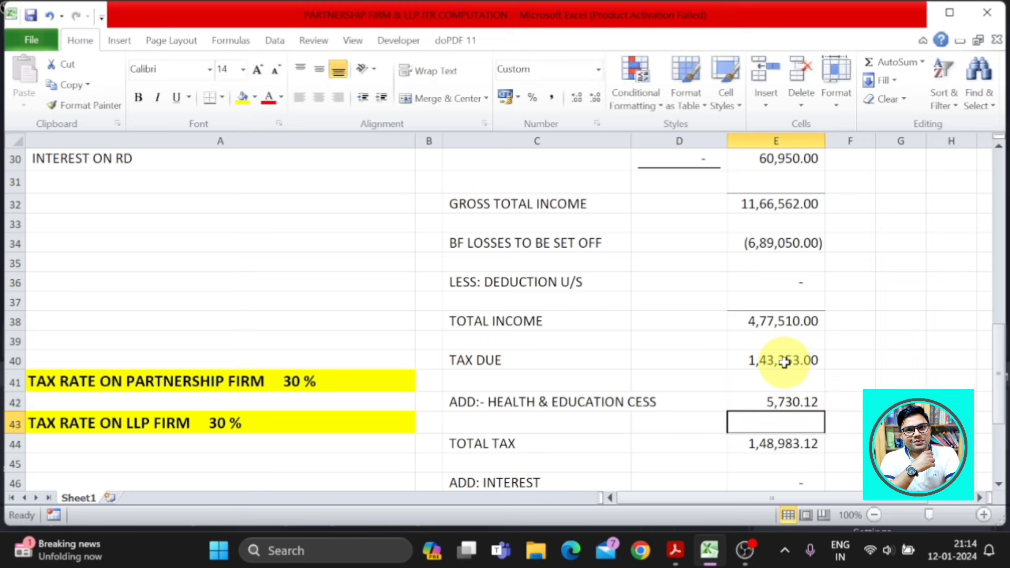
{"action": "left_click", "coordinate": [783, 404]}
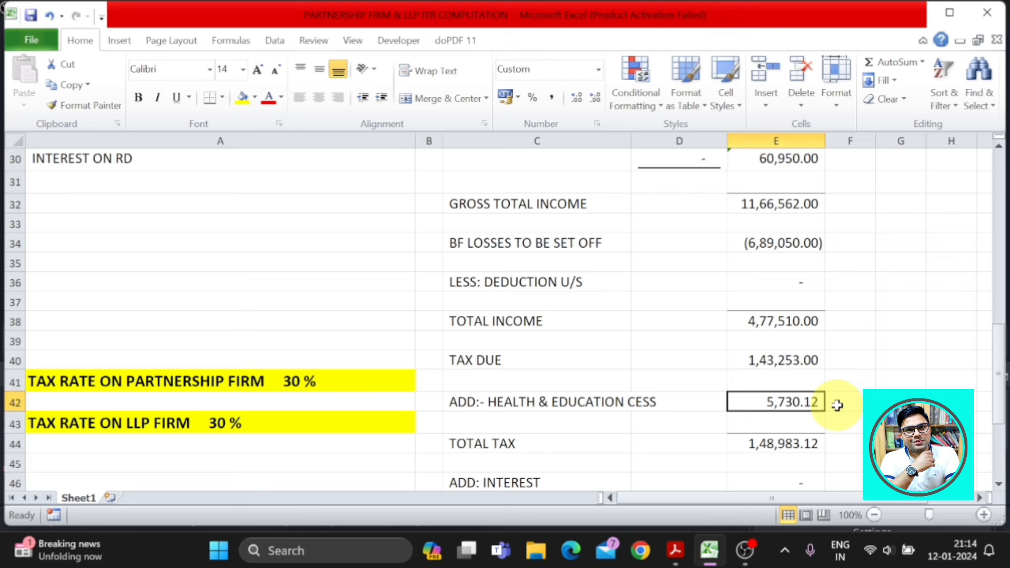
Enter =SUM(E40:E42) in E44 so total tax reads 1,48,983.12
{"action": "left_click", "coordinate": [574, 446]}
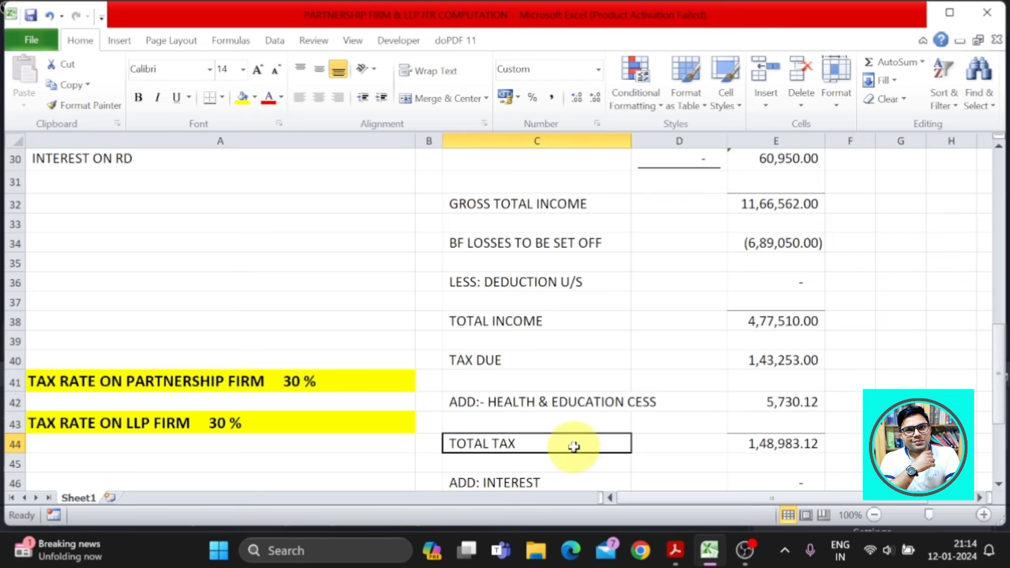
{"action": "left_click", "coordinate": [791, 446]}
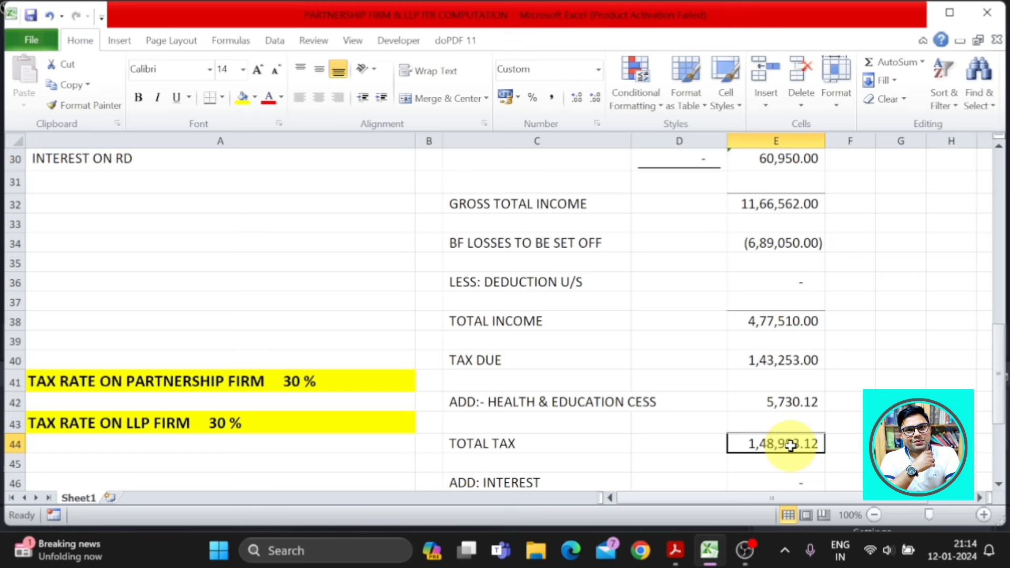
{"action": "type", "text": "=SUM"}
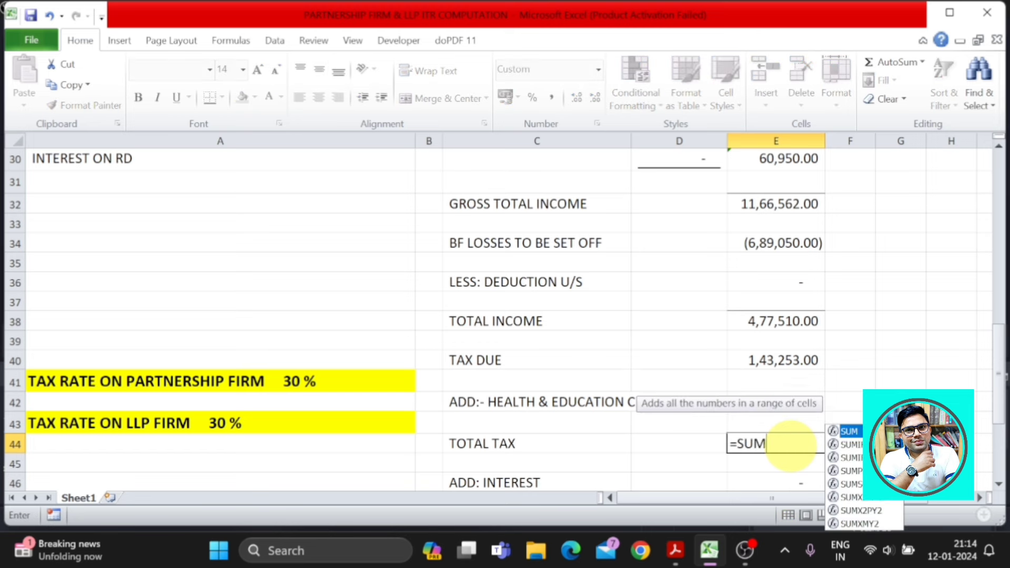
{"action": "type", "text": "("}
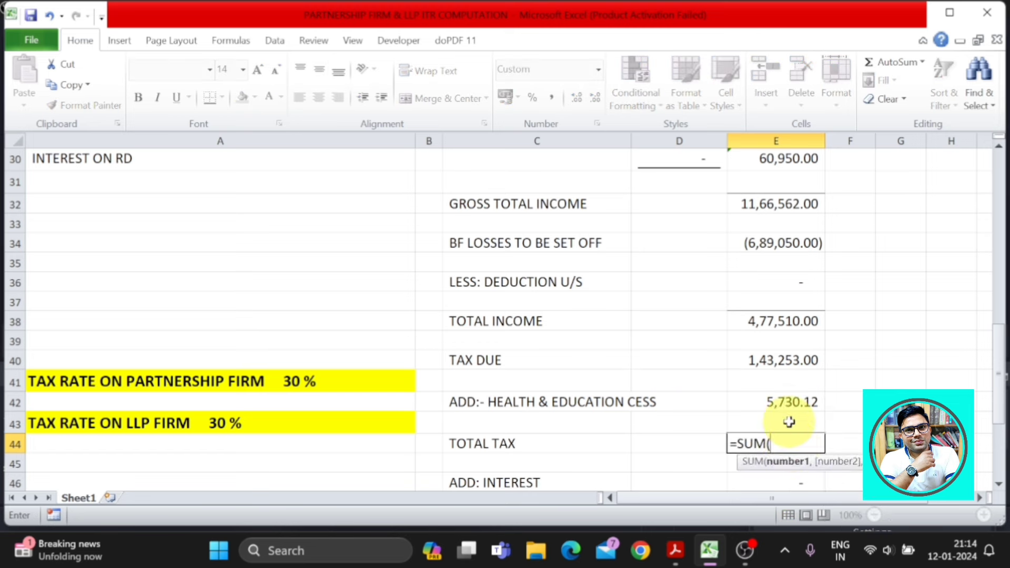
{"action": "left_click", "coordinate": [785, 398]}
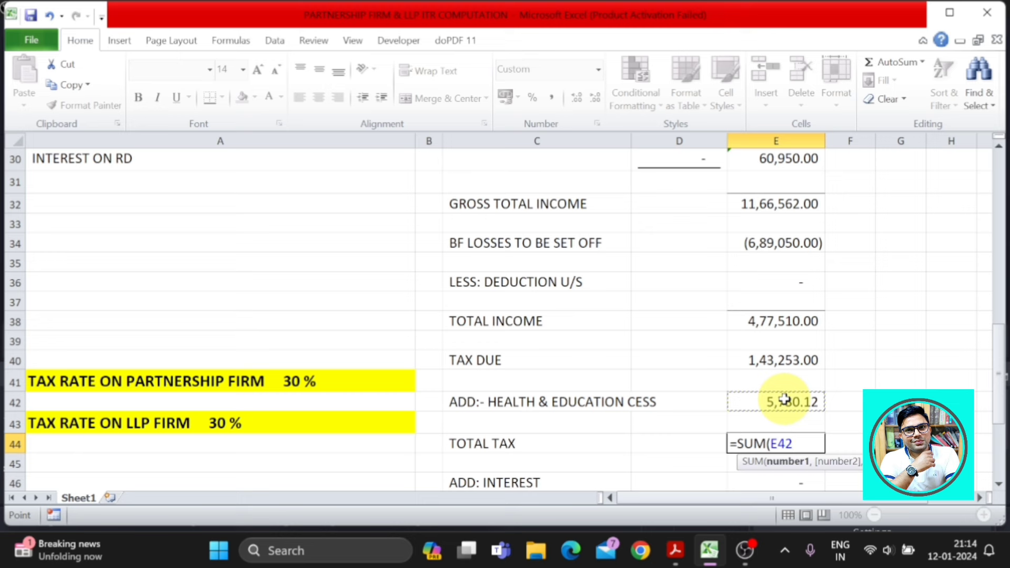
{"action": "key", "text": "shift+Up"}
{"action": "key", "text": "shift+Up"}
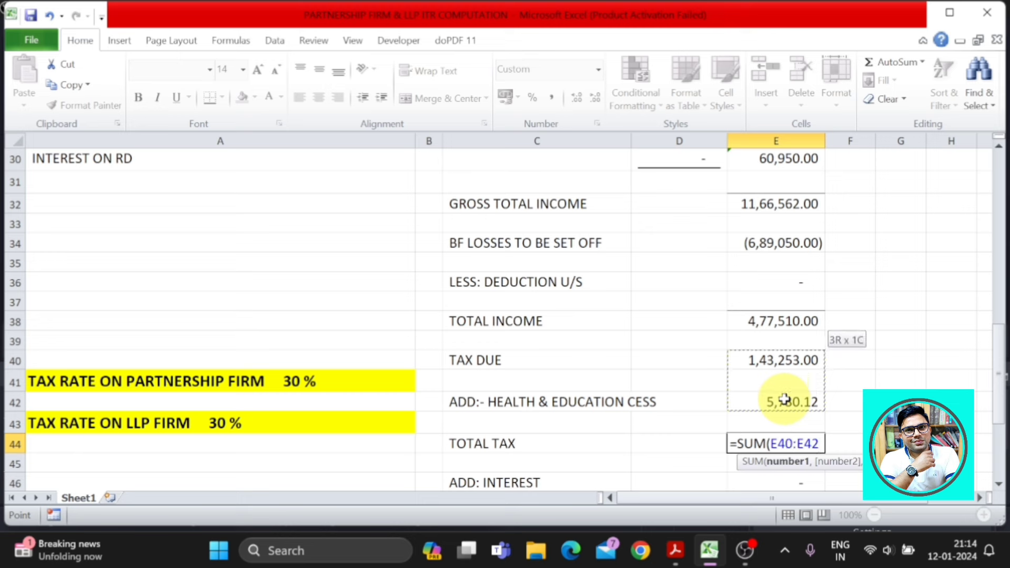
{"action": "key", "text": "Return"}
{"action": "scroll", "coordinate": [794, 389], "scroll_direction": "down", "scroll_amount": 1}
{"action": "left_click", "coordinate": [803, 379]}
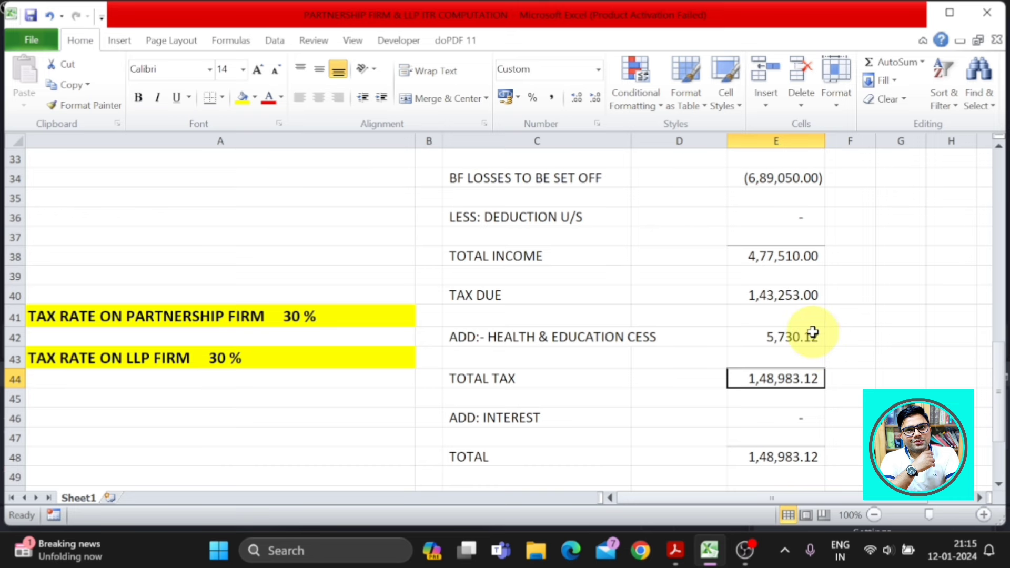
Remove all decimal places from amounts in E24:E55 and D21:D31, so total tax shows 1,48,983
{"action": "left_click", "coordinate": [813, 333]}
{"action": "scroll", "coordinate": [807, 342], "scroll_direction": "up", "scroll_amount": 4}
{"action": "scroll", "coordinate": [807, 347], "scroll_direction": "up", "scroll_amount": 1}
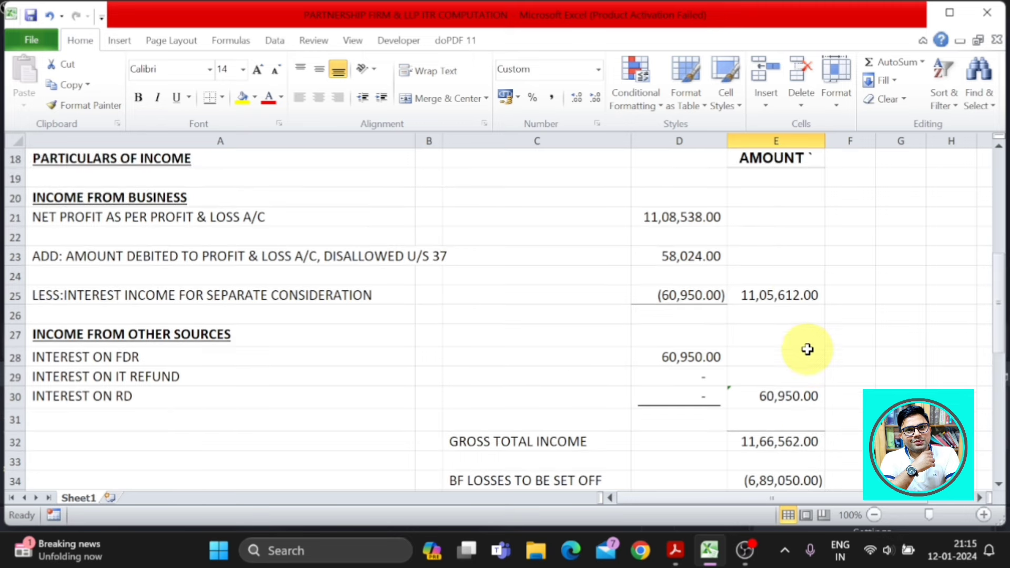
{"action": "left_click", "coordinate": [797, 273]}
{"action": "mouse_move", "coordinate": [797, 274]}
{"action": "left_mouse_down"}
{"action": "mouse_move", "coordinate": [790, 483]}
{"action": "mouse_move", "coordinate": [794, 435]}
{"action": "left_mouse_up"}
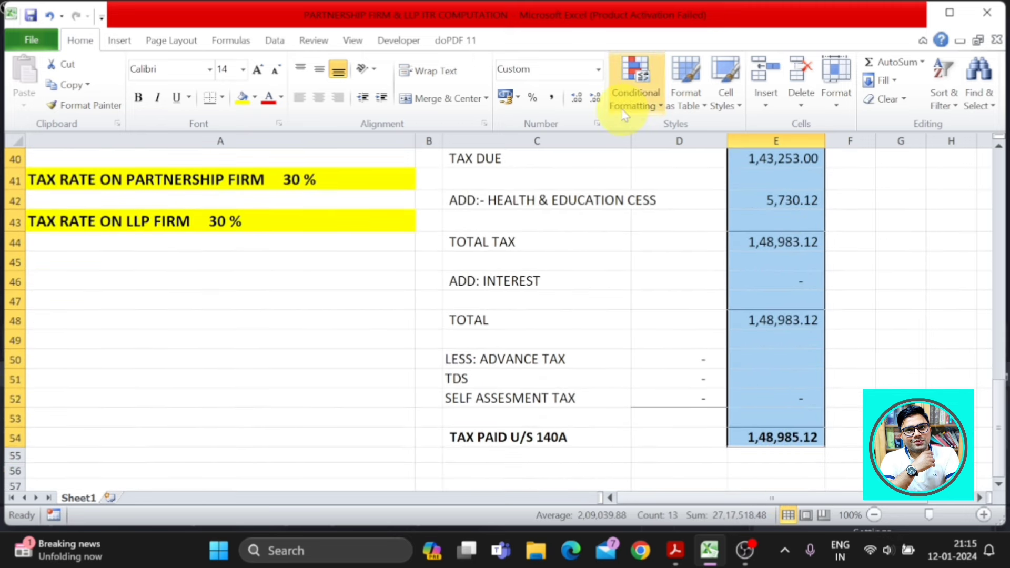
{"action": "double_click", "coordinate": [596, 98]}
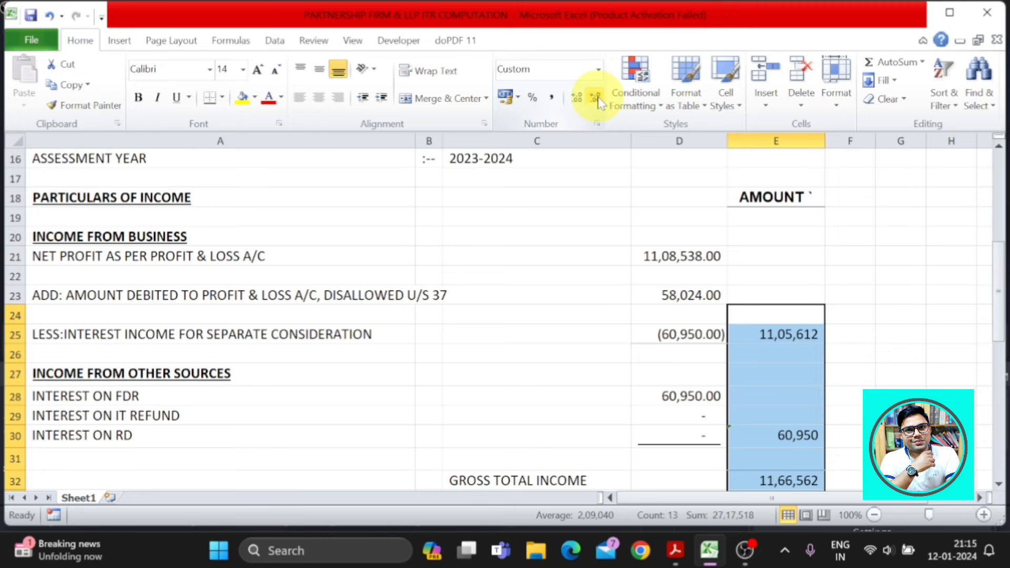
{"action": "left_click_drag", "start_coordinate": [678, 257], "coordinate": [693, 454]}
{"action": "left_click", "coordinate": [595, 98]}
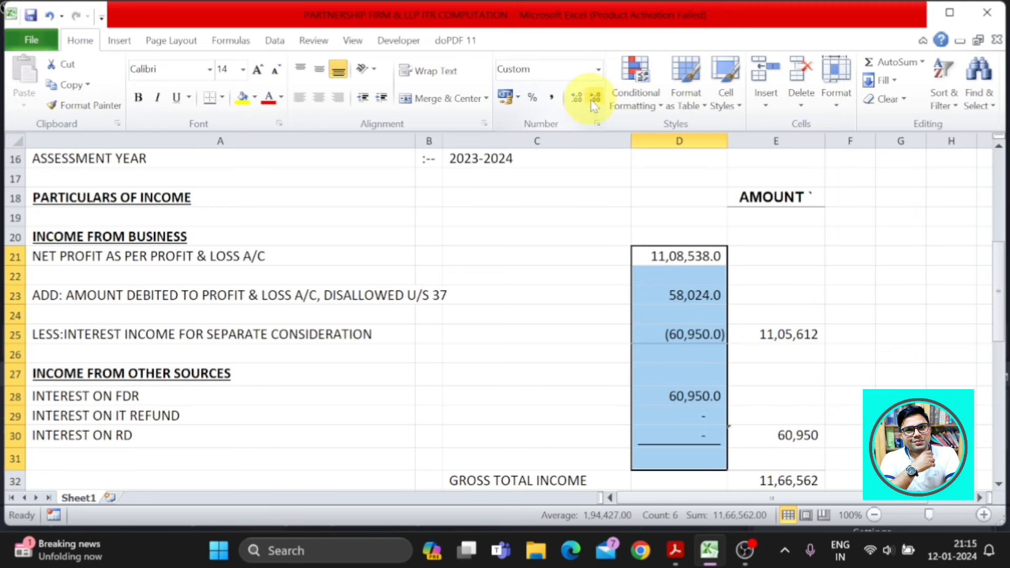
{"action": "left_click", "coordinate": [595, 98]}
{"action": "left_click", "coordinate": [849, 415]}
{"action": "scroll", "coordinate": [837, 434], "scroll_direction": "down", "scroll_amount": 4}
{"action": "scroll", "coordinate": [599, 402], "scroll_direction": "down", "scroll_amount": 2}
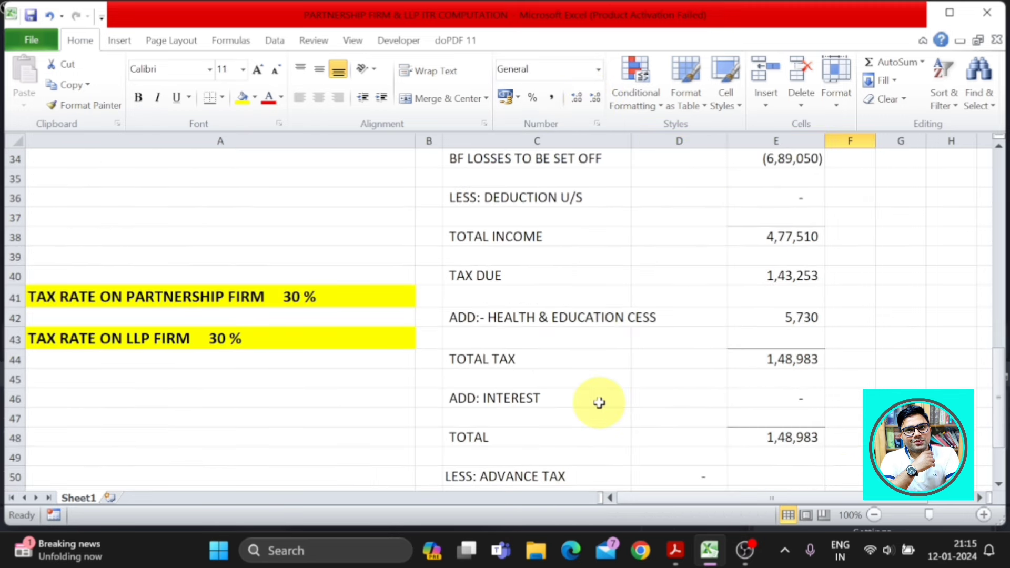
{"action": "left_click", "coordinate": [599, 402]}
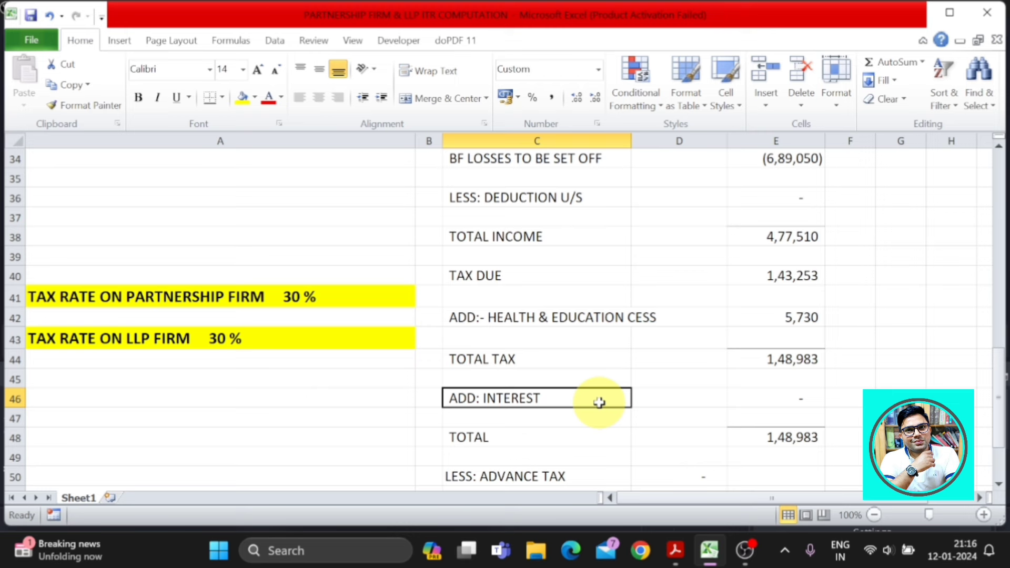
Enter interest of 10,500 in the ADD: INTEREST amount cell
{"action": "key", "text": "Right"}
{"action": "key", "text": "Right"}
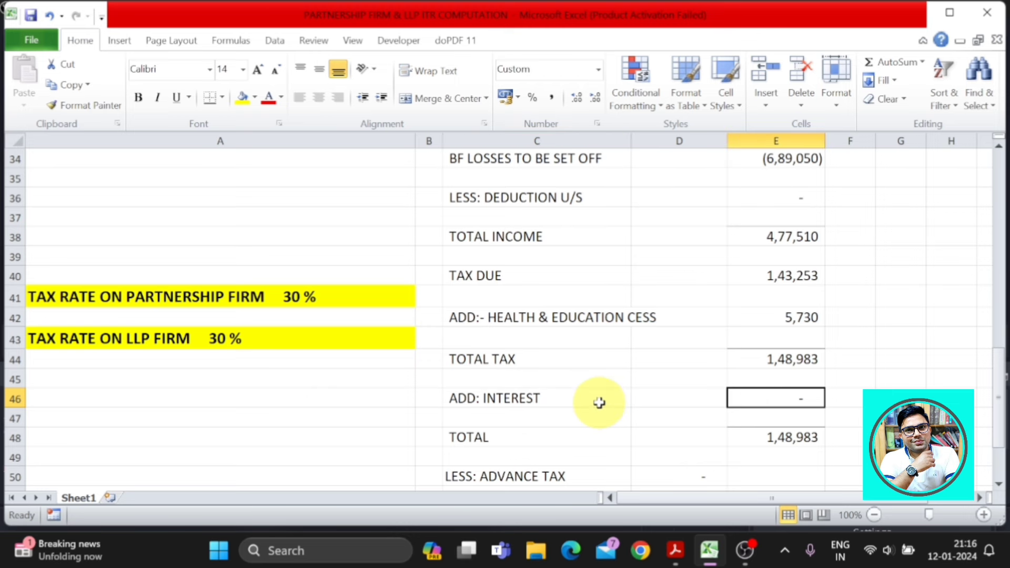
{"action": "key", "text": "Left"}
{"action": "key", "text": "Left"}
{"action": "key", "text": "Right"}
{"action": "key", "text": "Right"}
{"action": "type", "text": "10"}
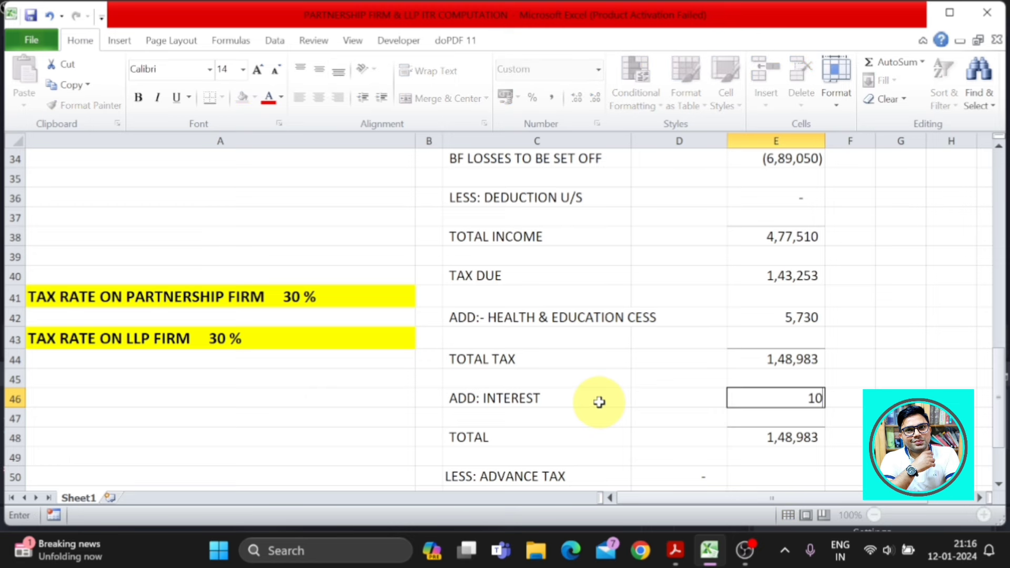
{"action": "type", "text": ",500"}
{"action": "key", "text": "Return"}
Check that the TOTAL now reads 1,59,483 and review the total tax amount
{"action": "key", "text": "Down"}
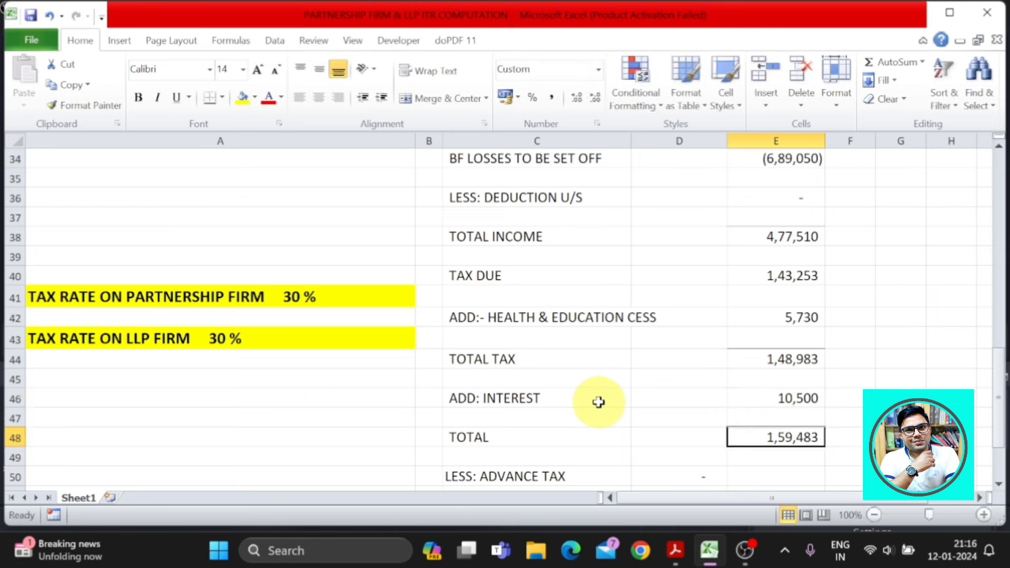
{"action": "key", "text": "Down"}
{"action": "left_click", "coordinate": [768, 438]}
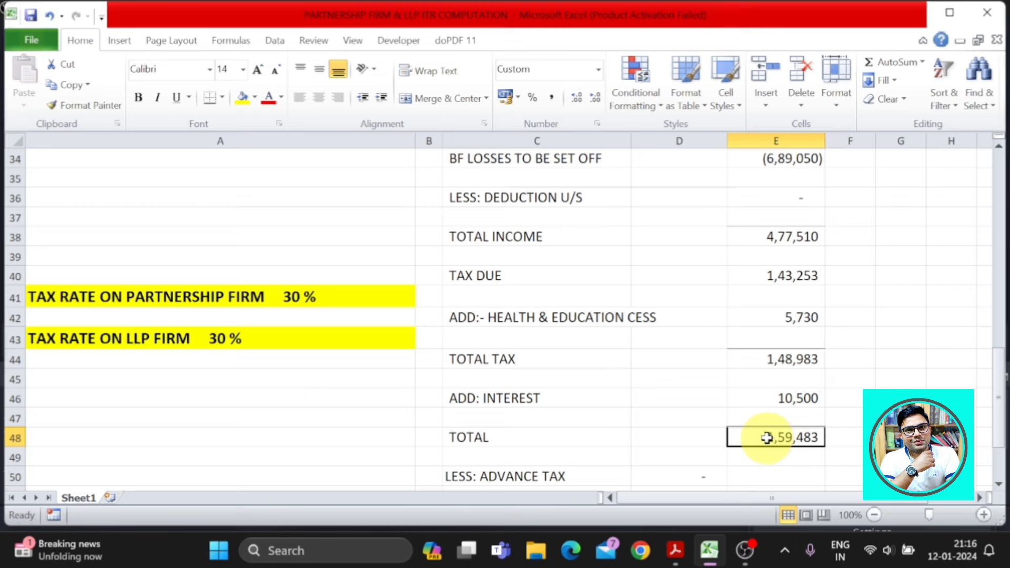
{"action": "left_click", "coordinate": [801, 362]}
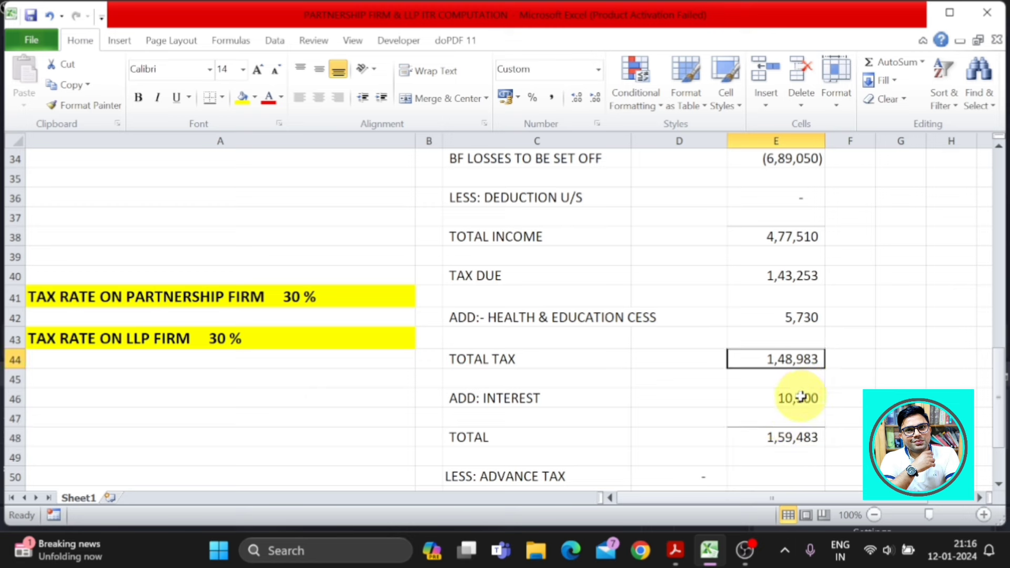
Make the TOTAL a SUM formula over total tax and interest, still giving 1,59,483
{"action": "left_click", "coordinate": [800, 396]}
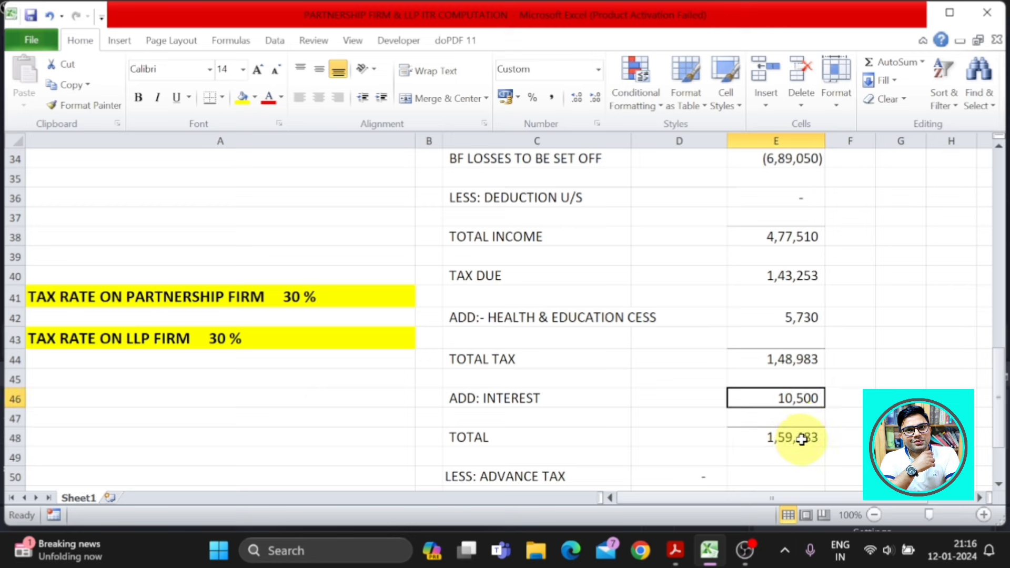
{"action": "left_click", "coordinate": [800, 440]}
{"action": "scroll", "coordinate": [801, 439], "scroll_direction": "down", "scroll_amount": 1}
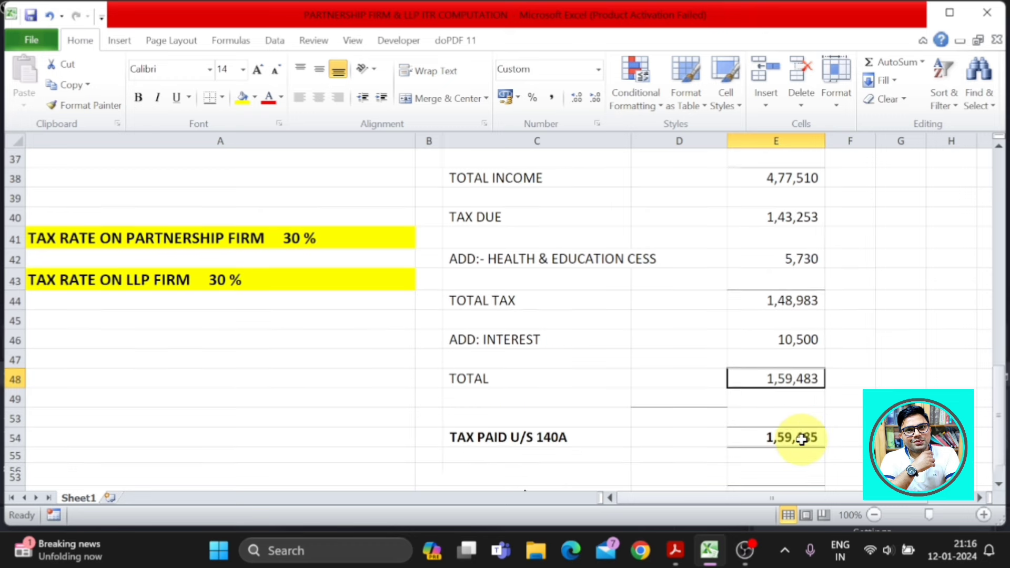
{"action": "scroll", "coordinate": [793, 435], "scroll_direction": "down", "scroll_amount": 1}
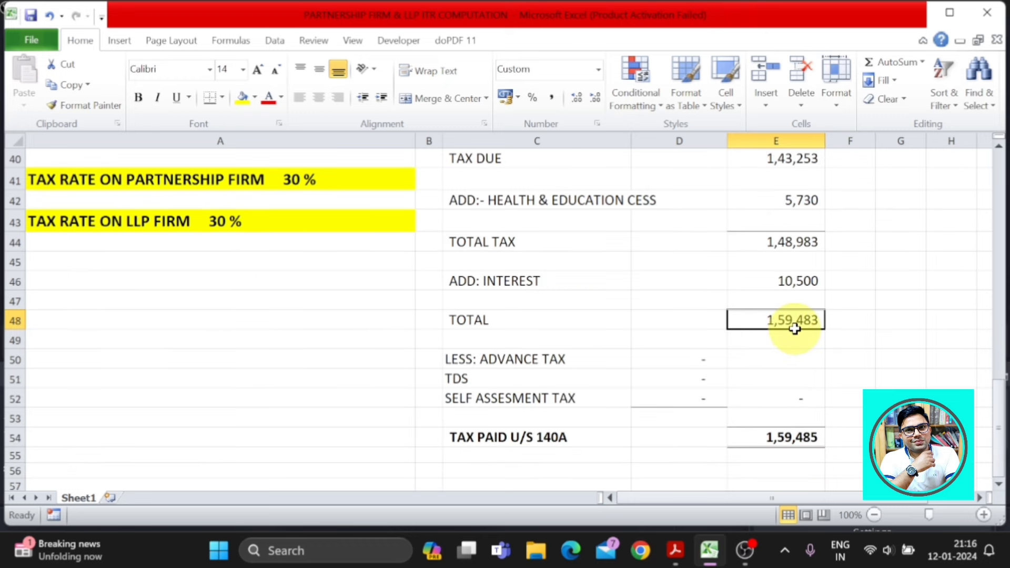
{"action": "type", "text": "=S"}
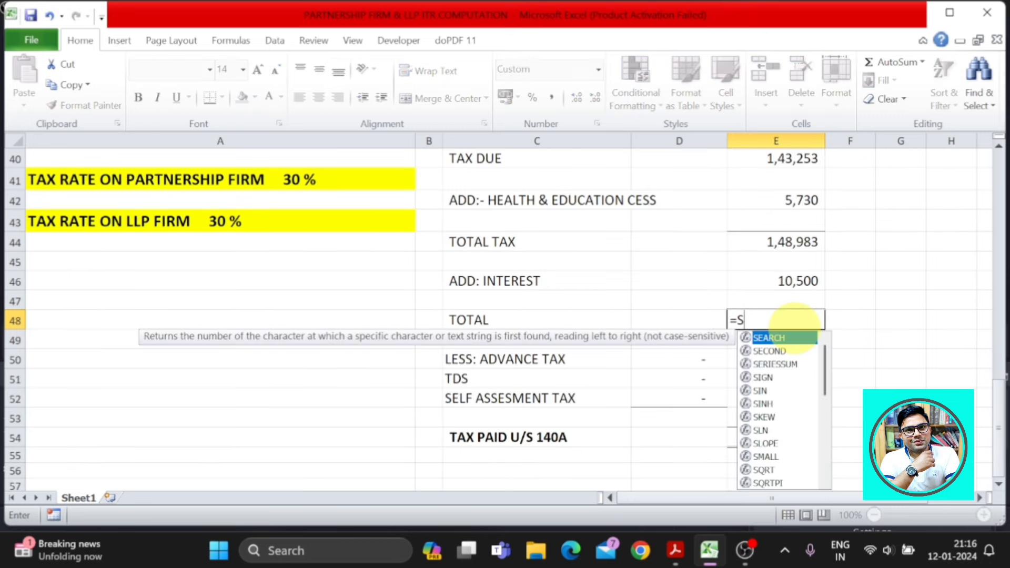
{"action": "type", "text": "UM("}
{"action": "key", "text": "Up"}
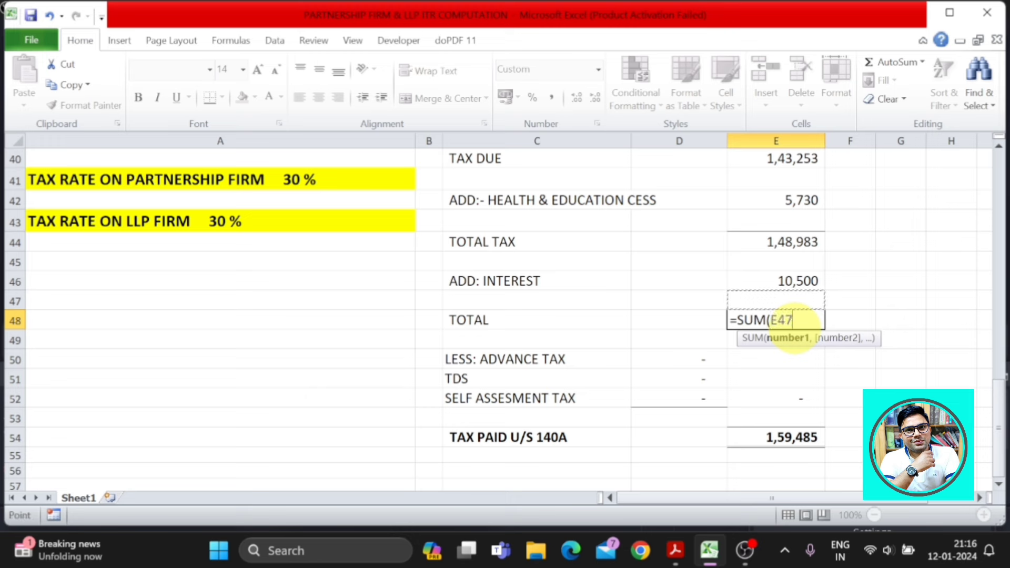
{"action": "key", "text": "Up"}
{"action": "key", "text": "shift+Up"}
{"action": "key", "text": "shift+Up"}
{"action": "key", "text": "Return"}
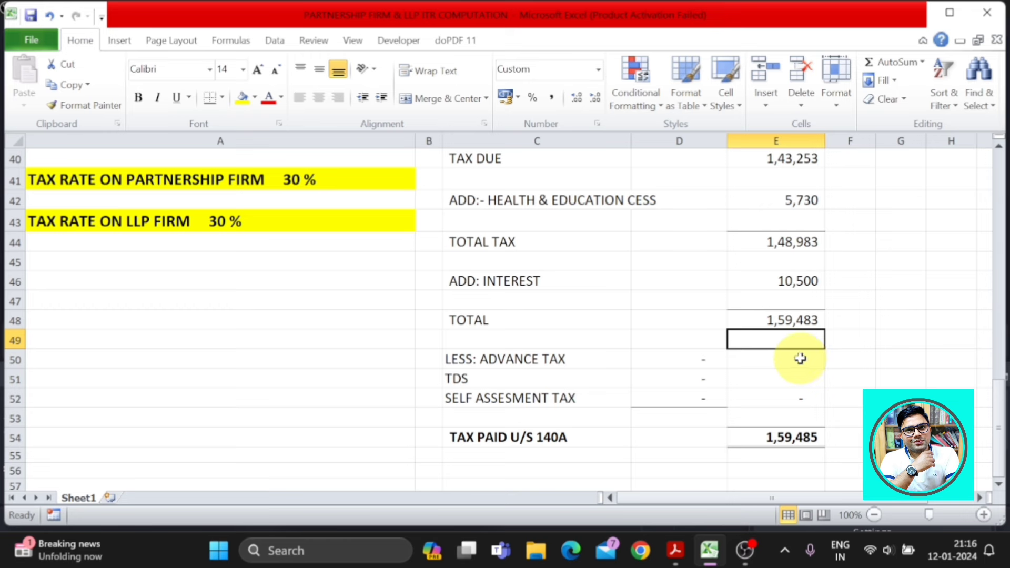
{"action": "scroll", "coordinate": [810, 370], "scroll_direction": "down", "scroll_amount": 1}
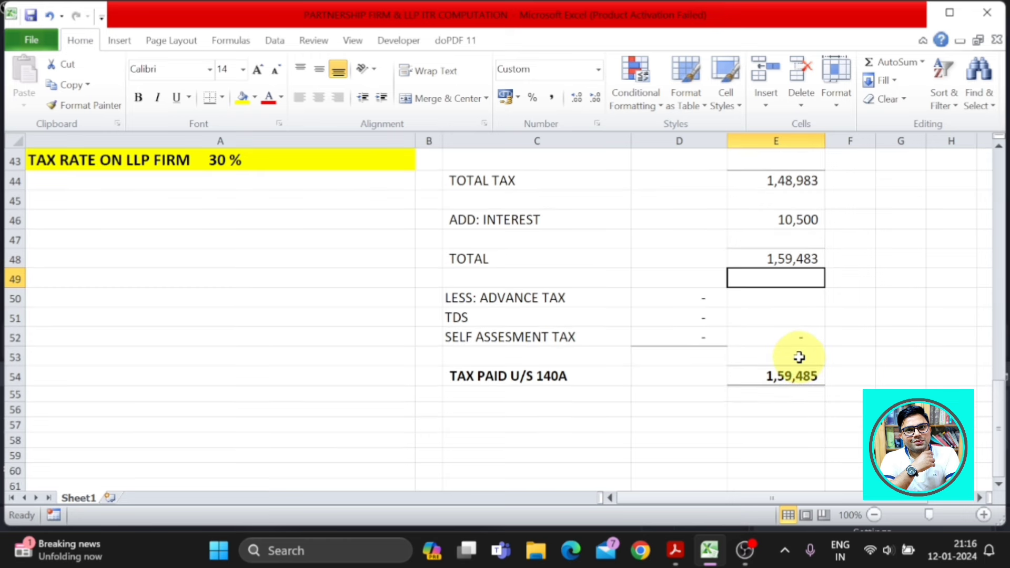
Enter advance tax 50,000 in D50 and TDS 25,900 in D51, dropping the self-assessment tax line
{"action": "left_click", "coordinate": [546, 299]}
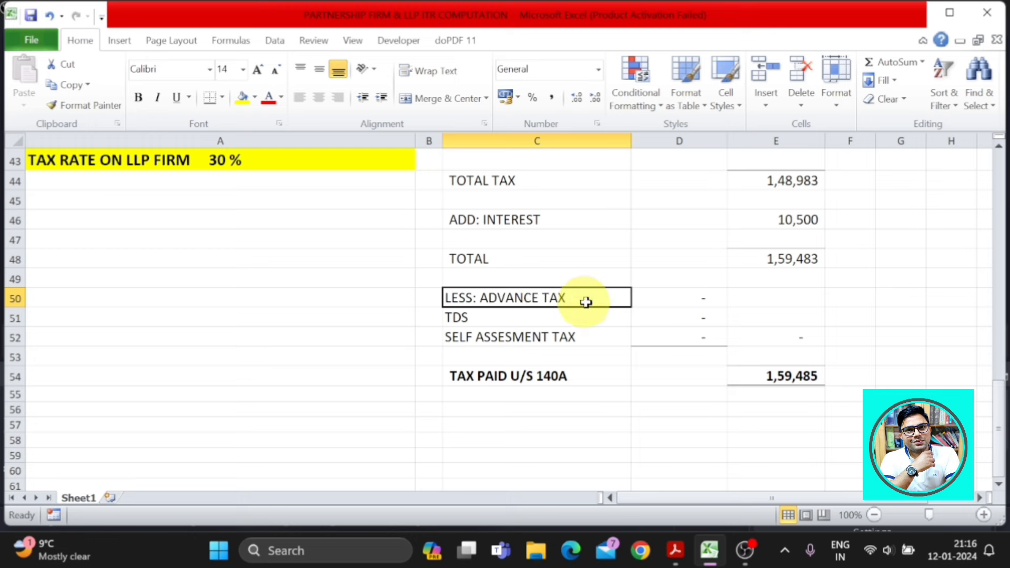
{"action": "left_click", "coordinate": [670, 296]}
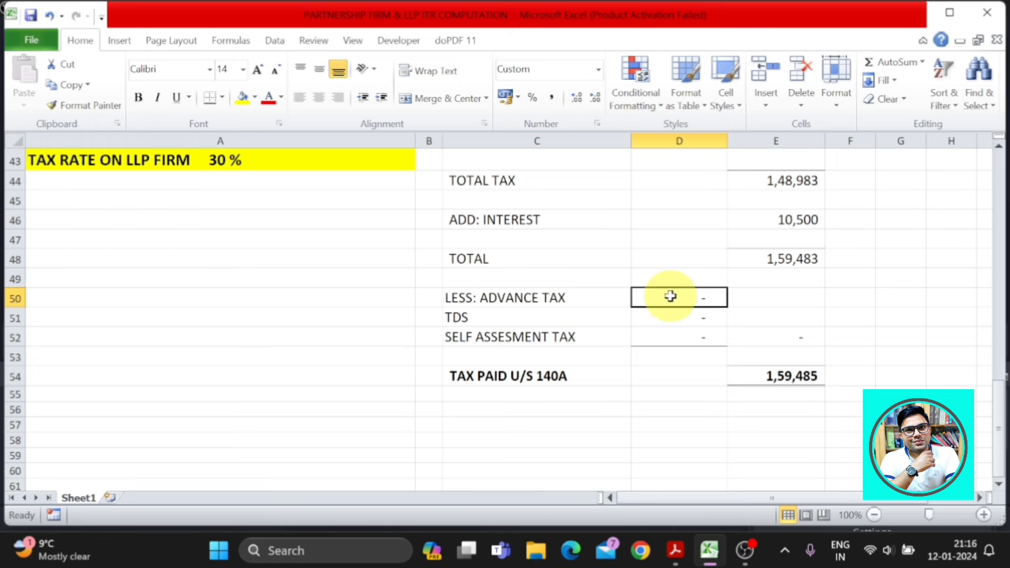
{"action": "type", "text": "50,00"}
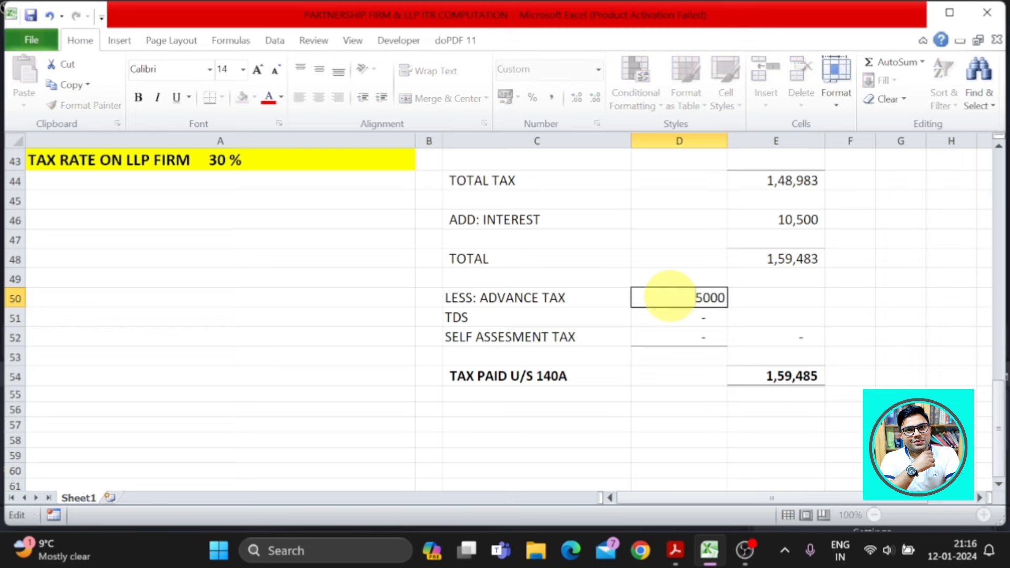
{"action": "type", "text": "0"}
{"action": "key", "text": "Return"}
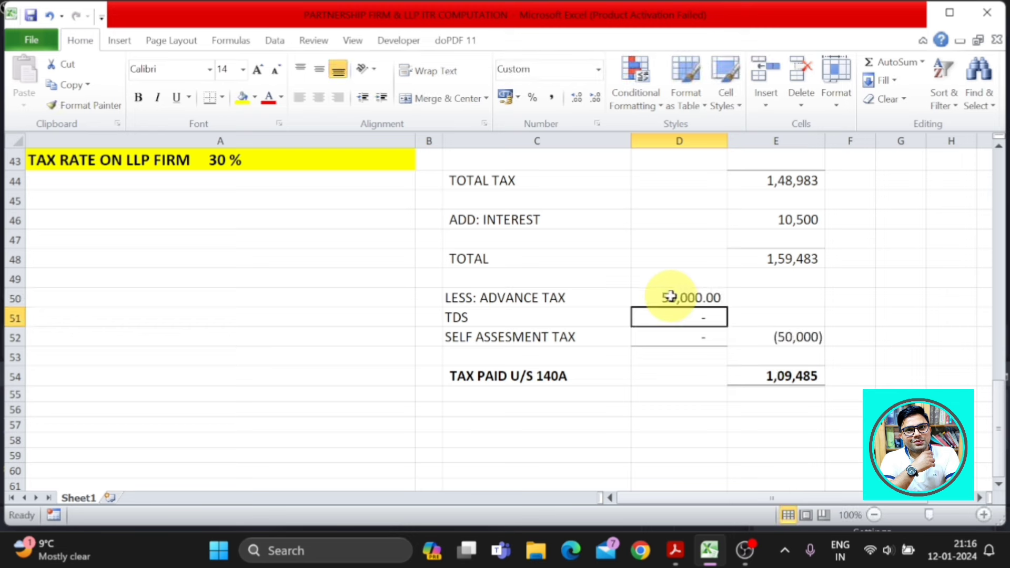
{"action": "left_click", "coordinate": [574, 318]}
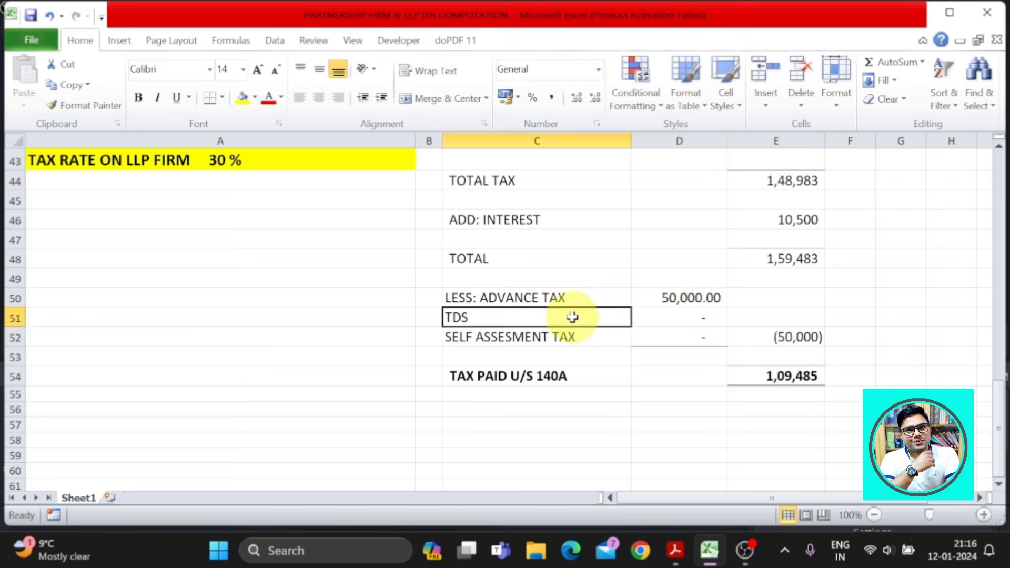
{"action": "left_click", "coordinate": [705, 320]}
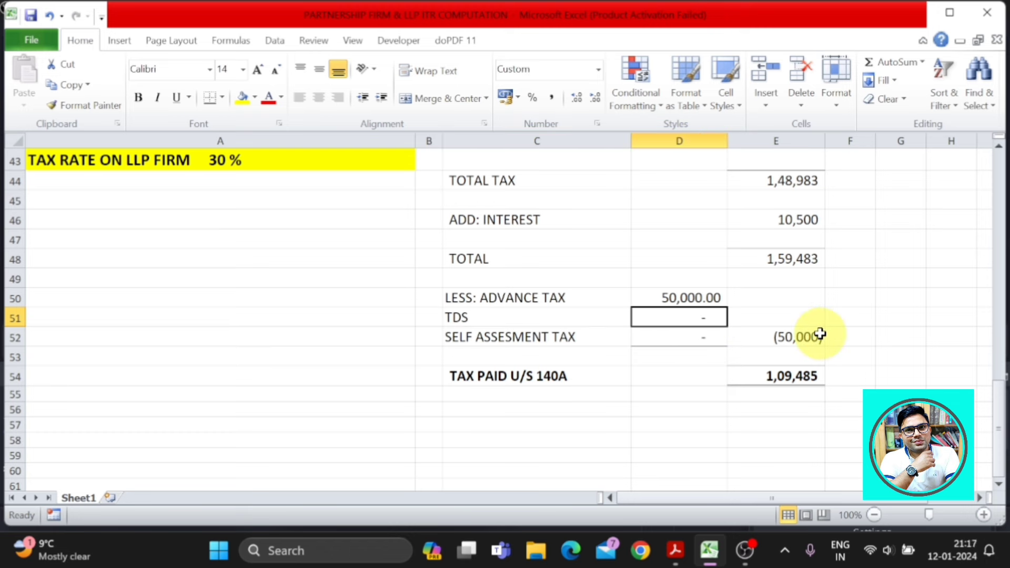
{"action": "type", "text": "259"}
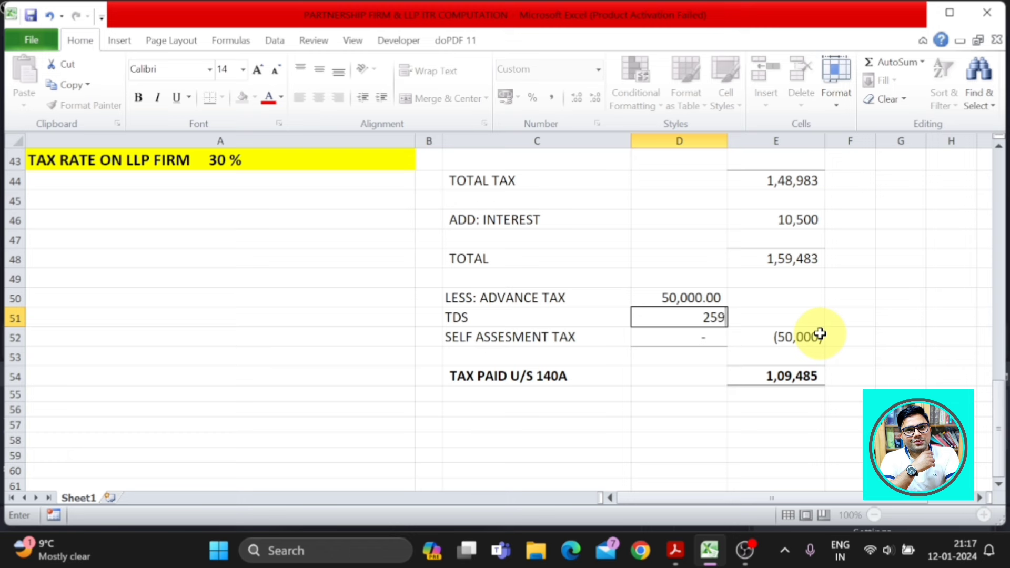
{"action": "type", "text": "00"}
{"action": "key", "text": "Return"}
{"action": "key", "text": "ctrl+z"}
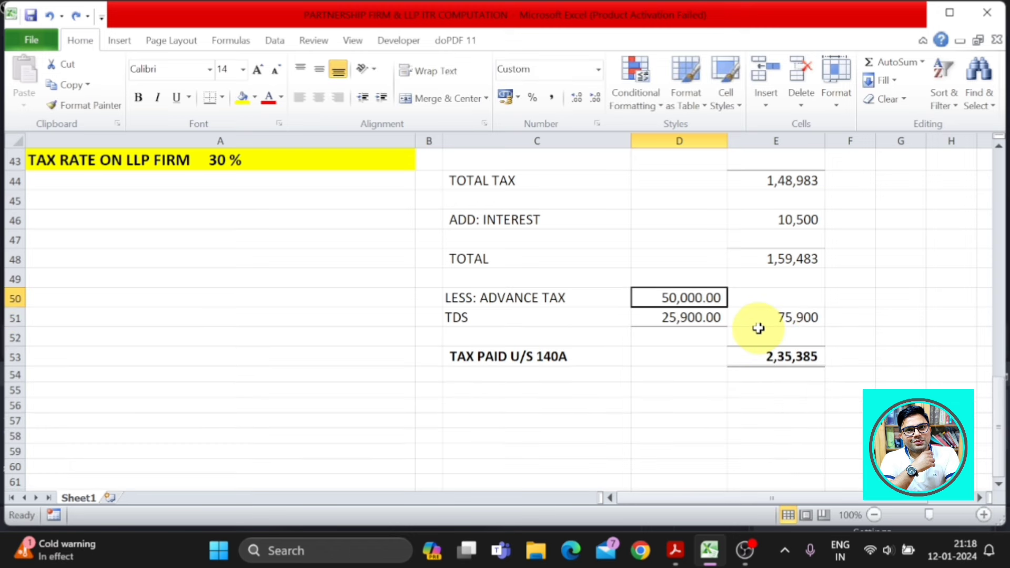
Enter =-SUM(D50:D51) in E51 so advance tax and TDS deduct as (75,900)
{"action": "left_click", "coordinate": [600, 360]}
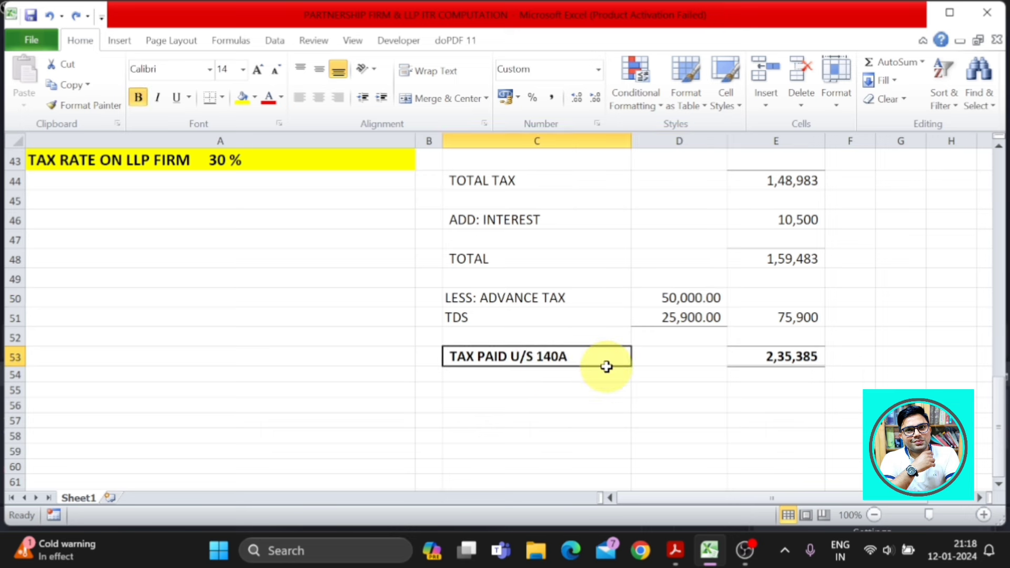
{"action": "left_click", "coordinate": [770, 354]}
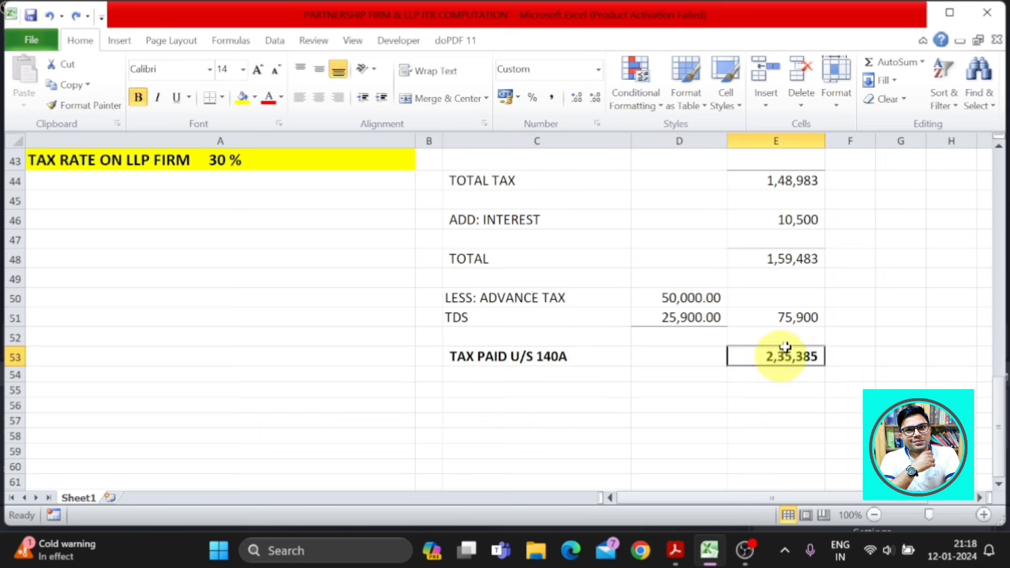
{"action": "left_click", "coordinate": [792, 318]}
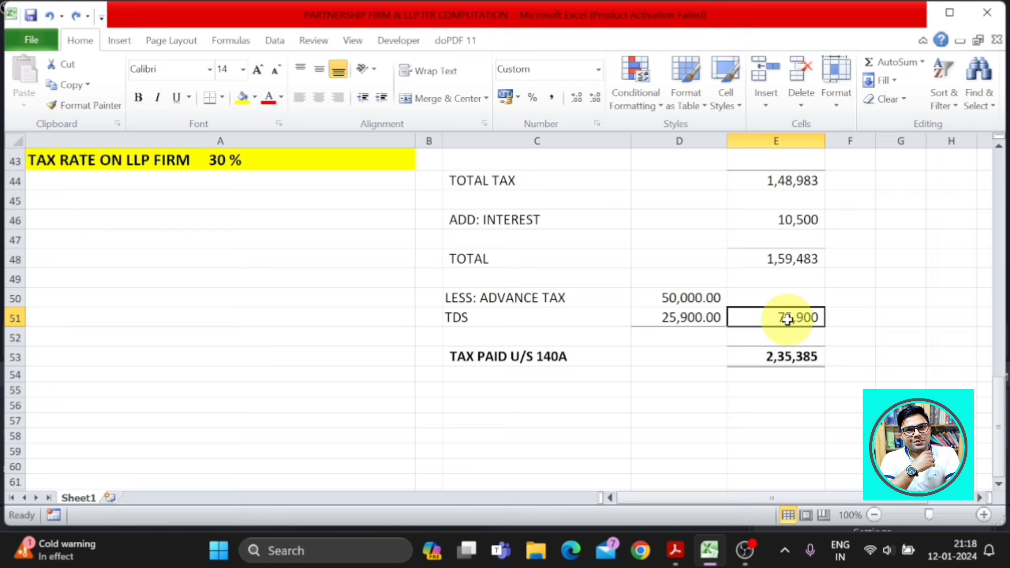
{"action": "type", "text": "="}
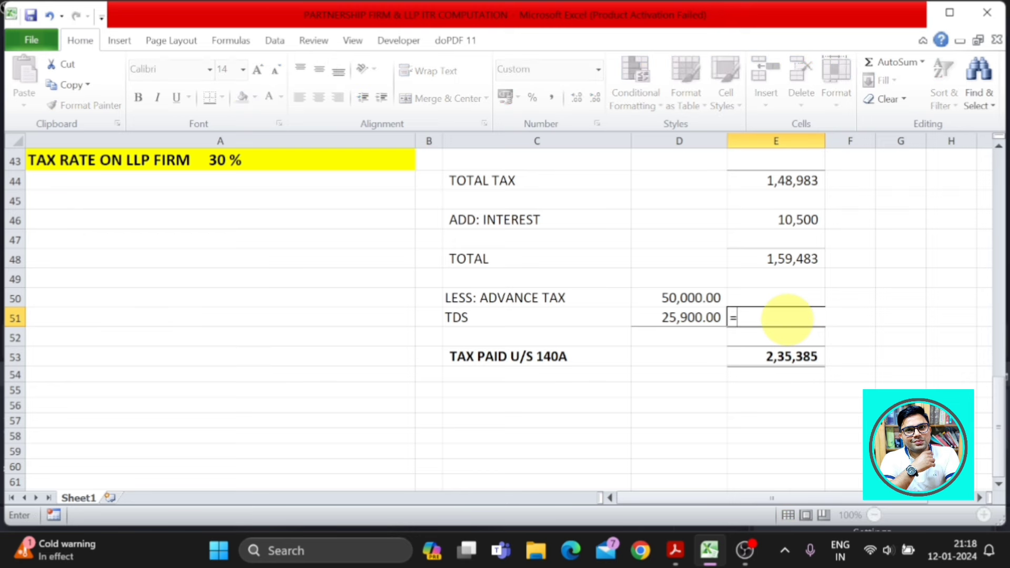
{"action": "type", "text": "-"}
{"action": "type", "text": "SU"}
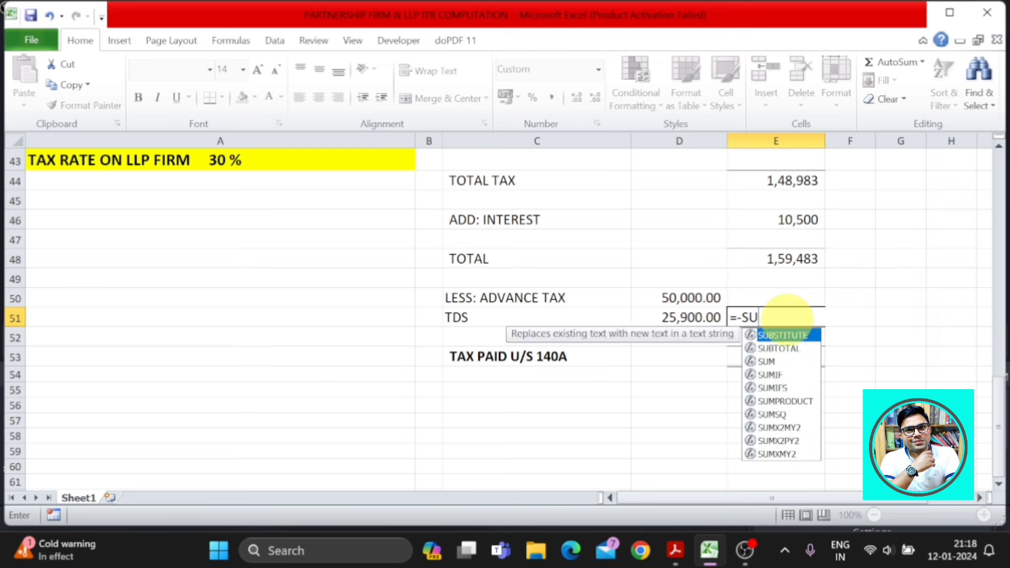
{"action": "type", "text": "M("}
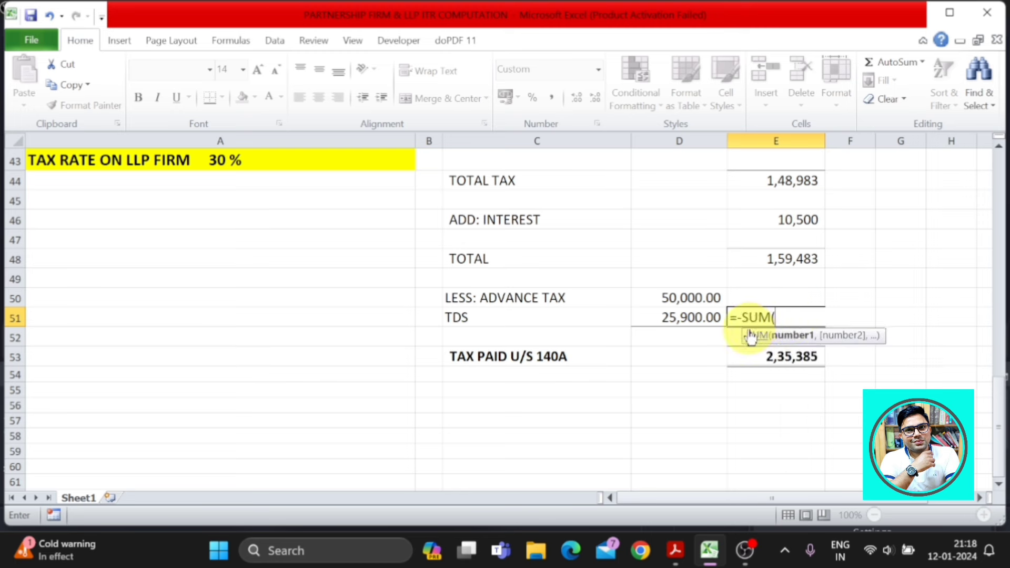
{"action": "left_click", "coordinate": [700, 317]}
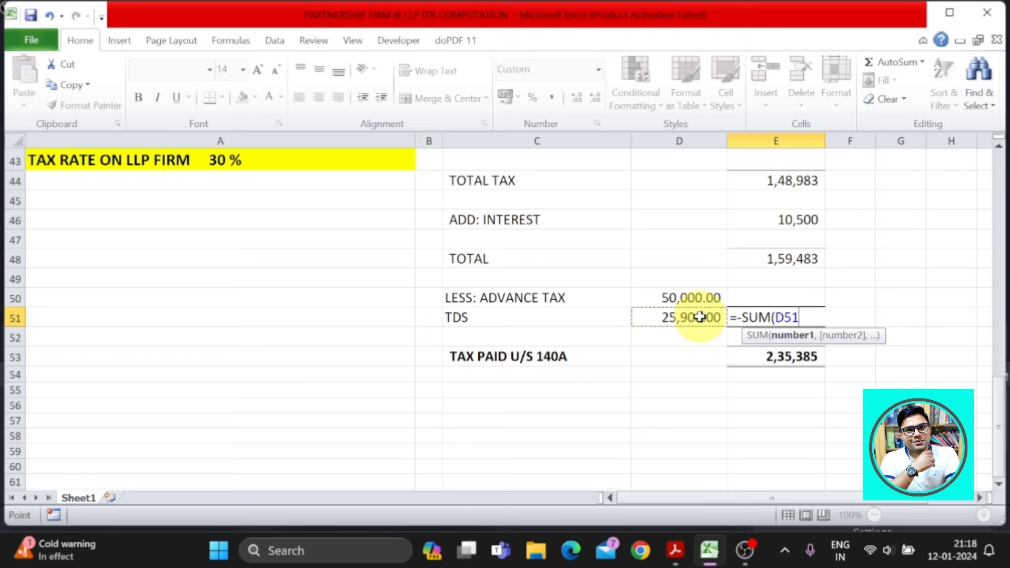
{"action": "key", "text": "shift+Up"}
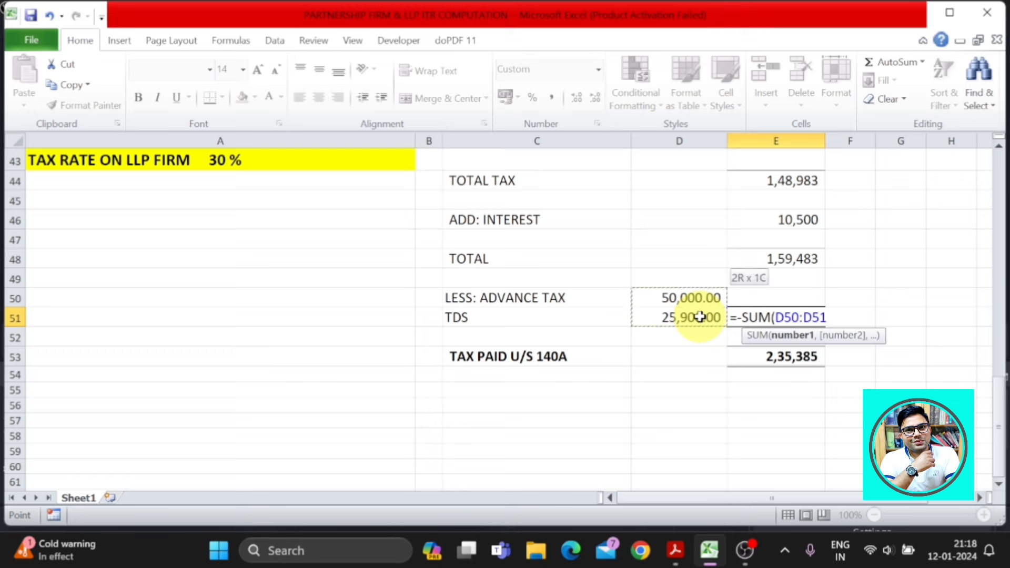
{"action": "type", "text": ")"}
{"action": "key", "text": "Return"}
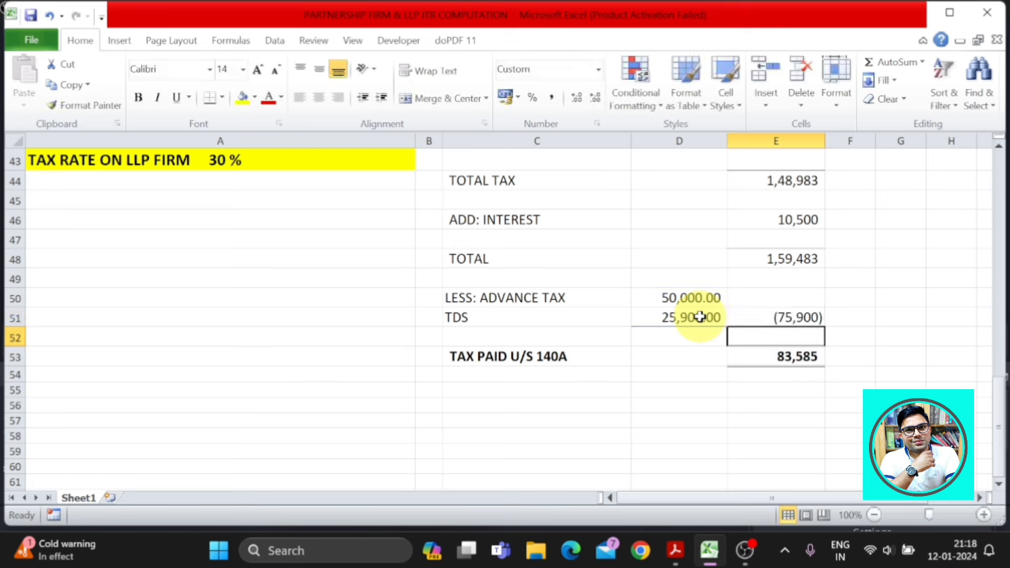
Review the tax paid u/s 140A formula in E53, confirming it now shows 83,585
{"action": "key", "text": "Down"}
{"action": "key", "text": "F2"}
{"action": "key", "text": "Return"}
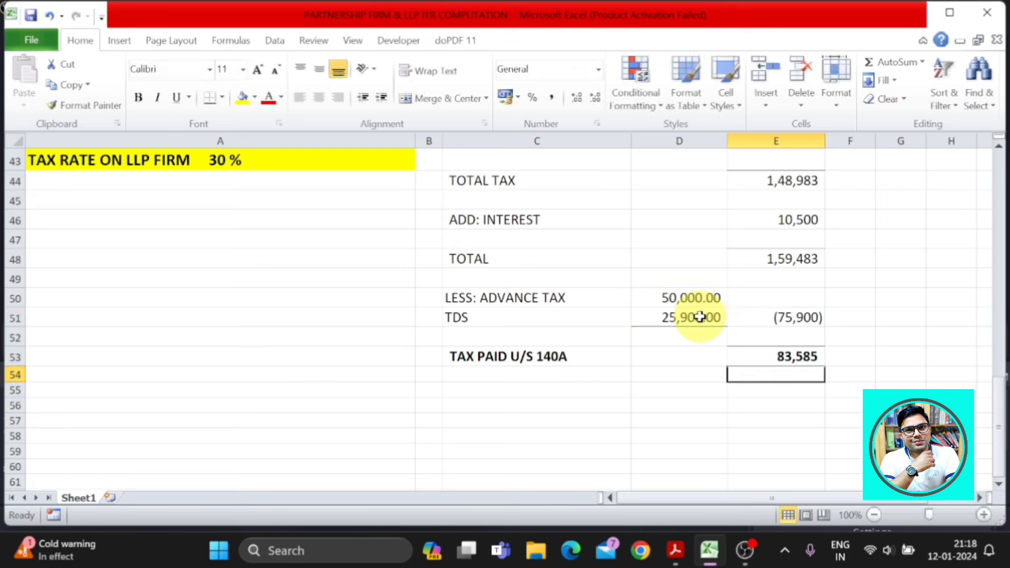
{"action": "key", "text": "Up"}
{"action": "key", "text": "F2"}
{"action": "key", "text": "Return"}
{"action": "key", "text": "Up"}
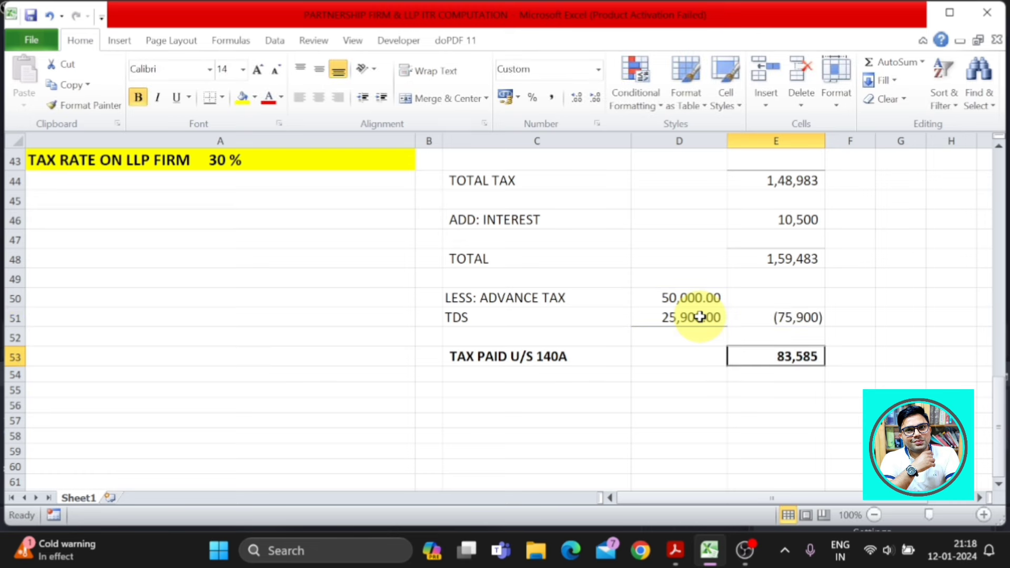
{"action": "left_click", "coordinate": [548, 356]}
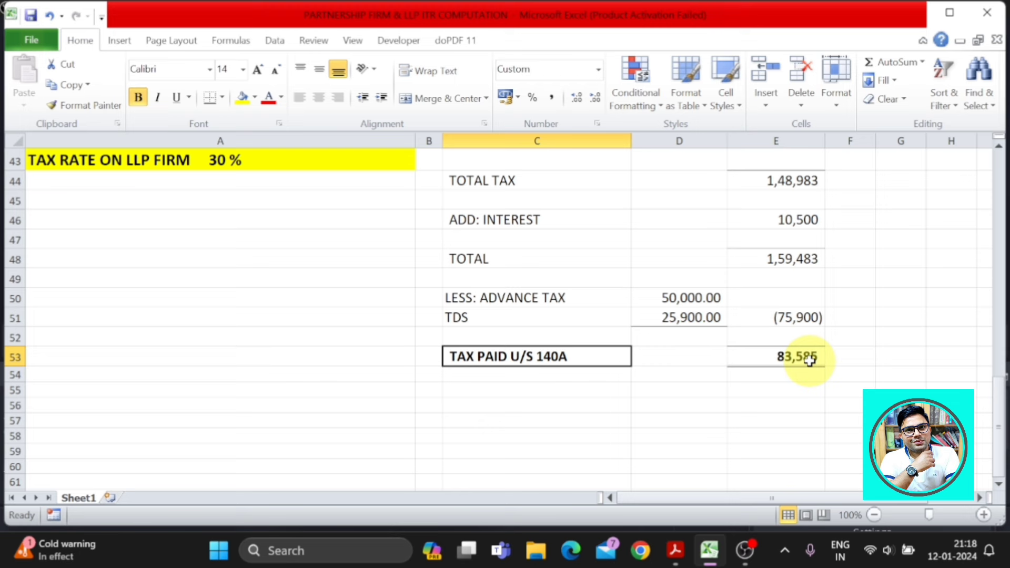
{"action": "left_click", "coordinate": [658, 298]}
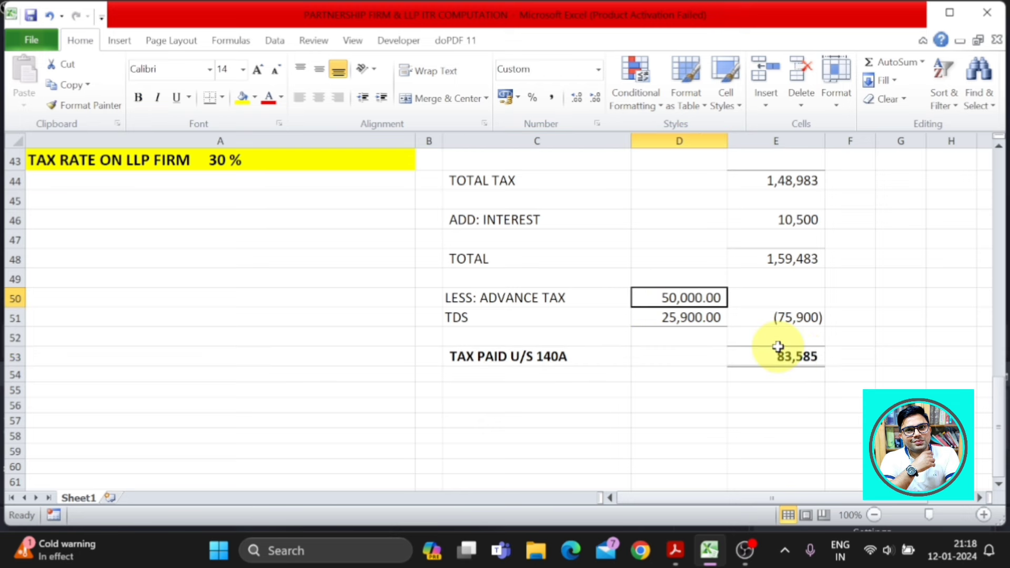
{"action": "key", "text": "F2"}
{"action": "key", "text": "BackSpace"}
{"action": "key", "text": "BackSpace"}
{"action": "key", "text": "BackSpace"}
{"action": "key", "text": "BackSpace"}
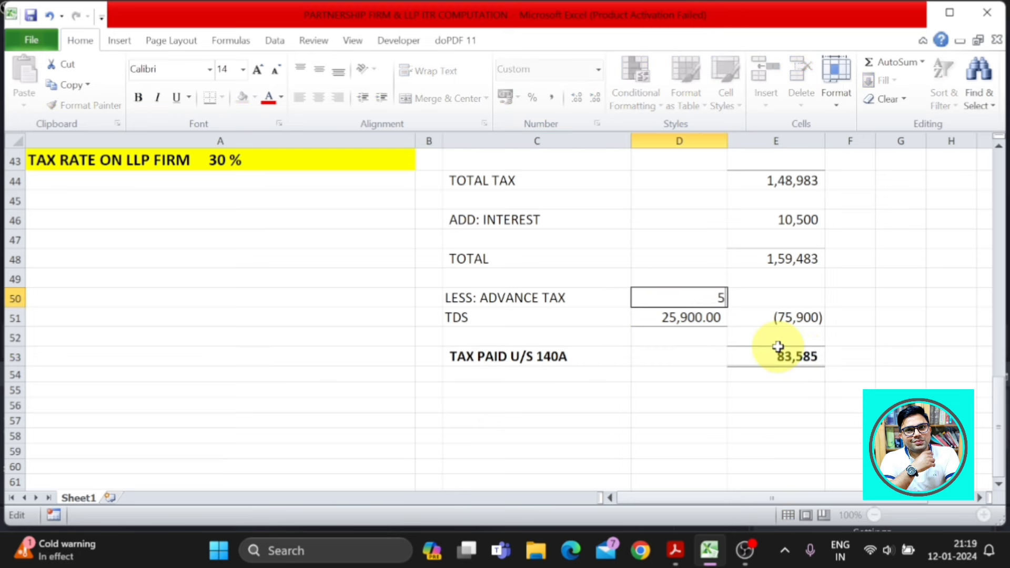
{"action": "key", "text": "BackSpace"}
{"action": "type", "text": "1,20,"}
{"action": "type", "text": "000"}
{"action": "key", "text": "Return"}
{"action": "key", "text": "Delete"}
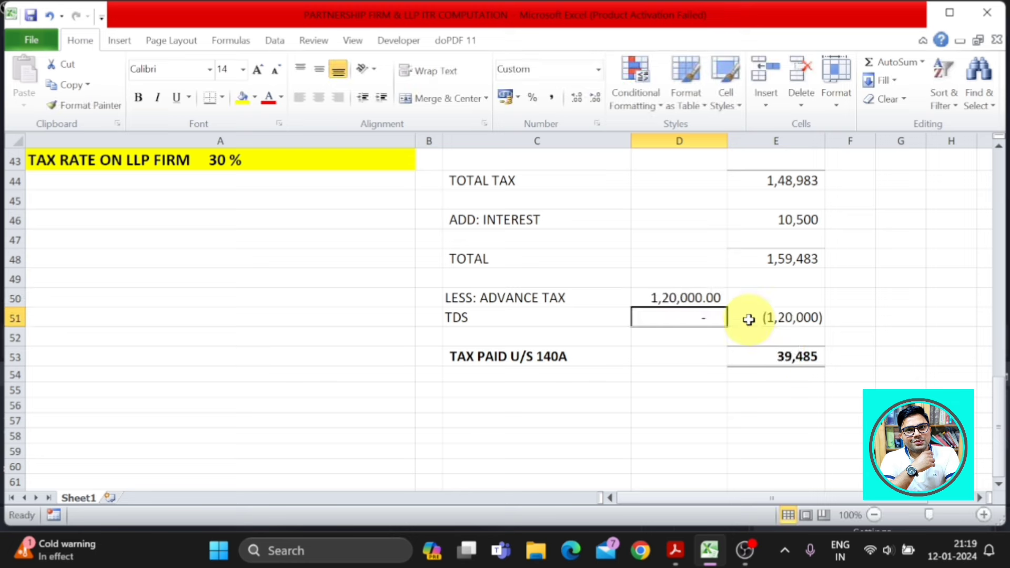
{"action": "type", "text": "55,000"}
{"action": "key", "text": "Return"}
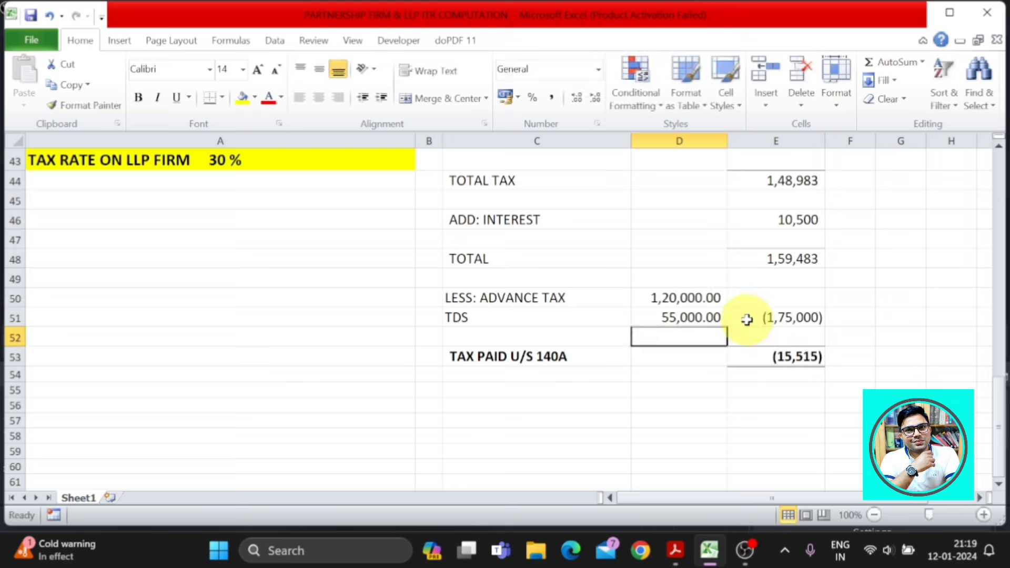
{"action": "key", "text": "Up"}
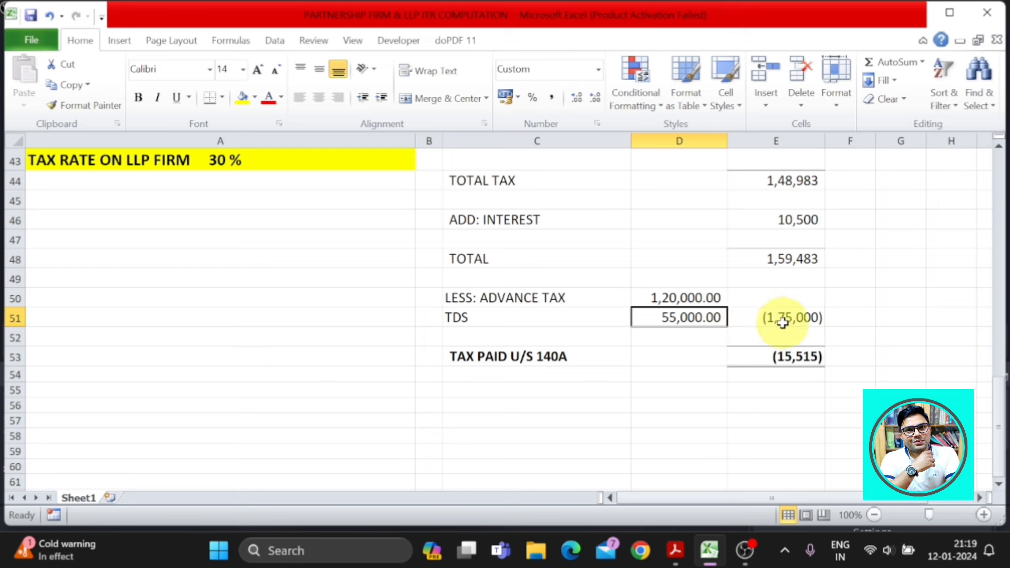
{"action": "left_click", "coordinate": [746, 317]}
{"action": "left_click", "coordinate": [605, 257]}
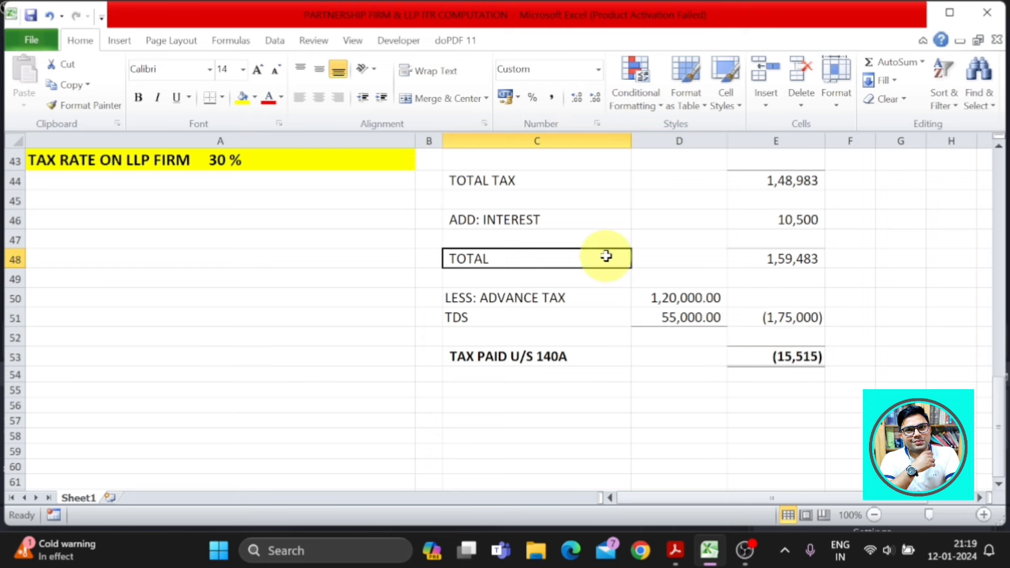
{"action": "left_click", "coordinate": [778, 263]}
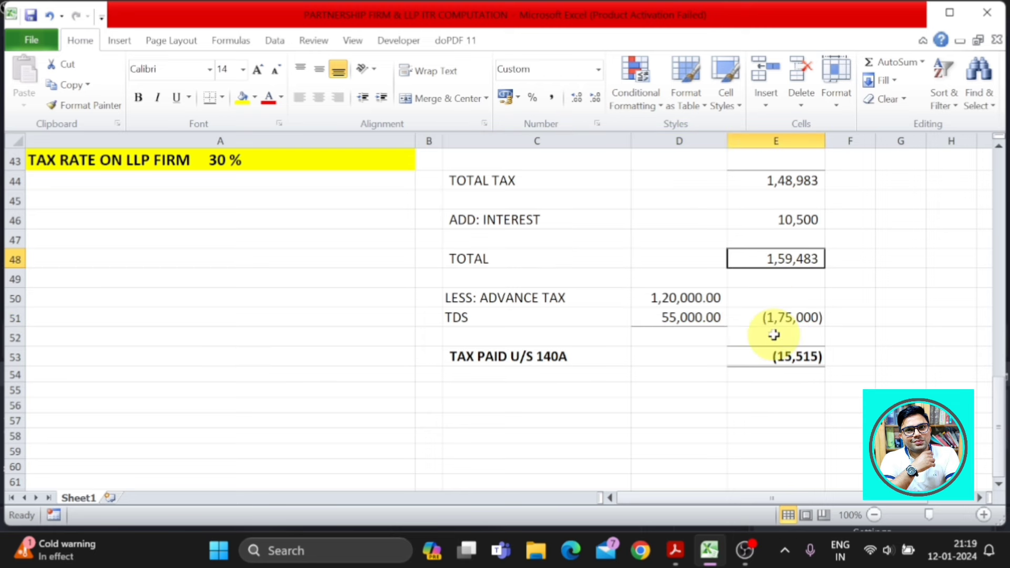
{"action": "left_click", "coordinate": [771, 322]}
{"action": "left_click", "coordinate": [687, 298]}
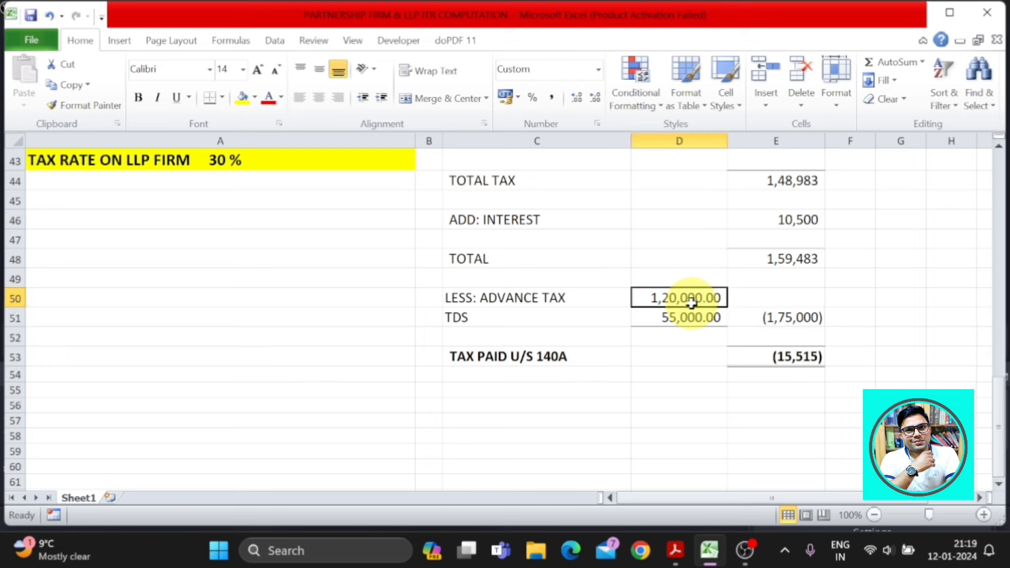
{"action": "left_click", "coordinate": [689, 317]}
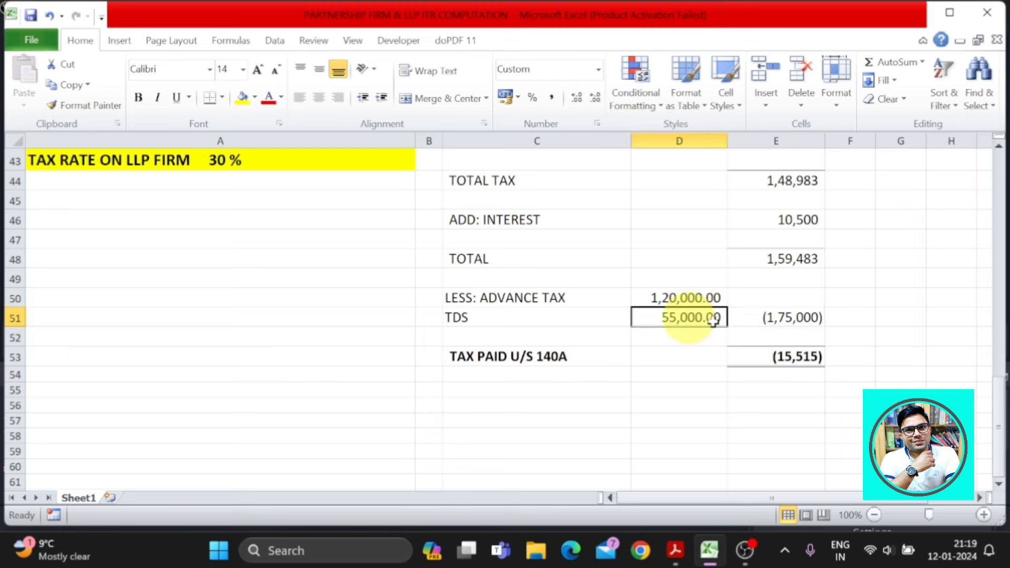
{"action": "left_click", "coordinate": [783, 321]}
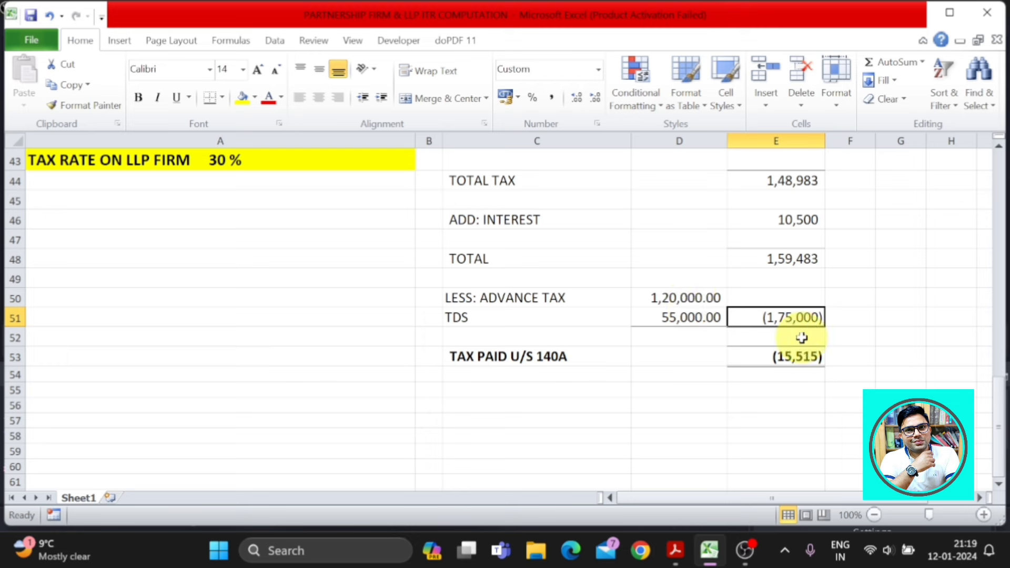
{"action": "left_click", "coordinate": [799, 258]}
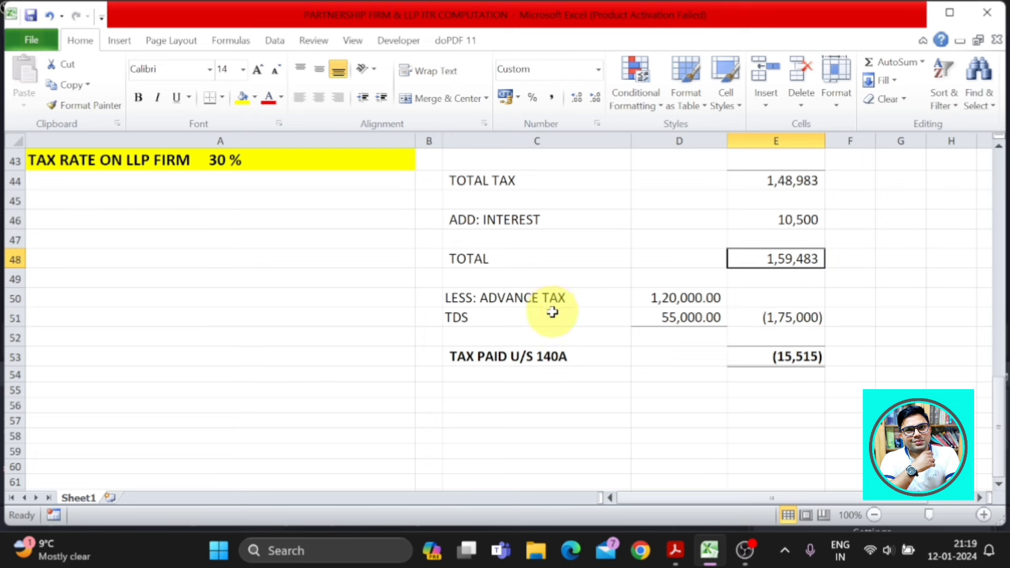
{"action": "left_click", "coordinate": [810, 320]}
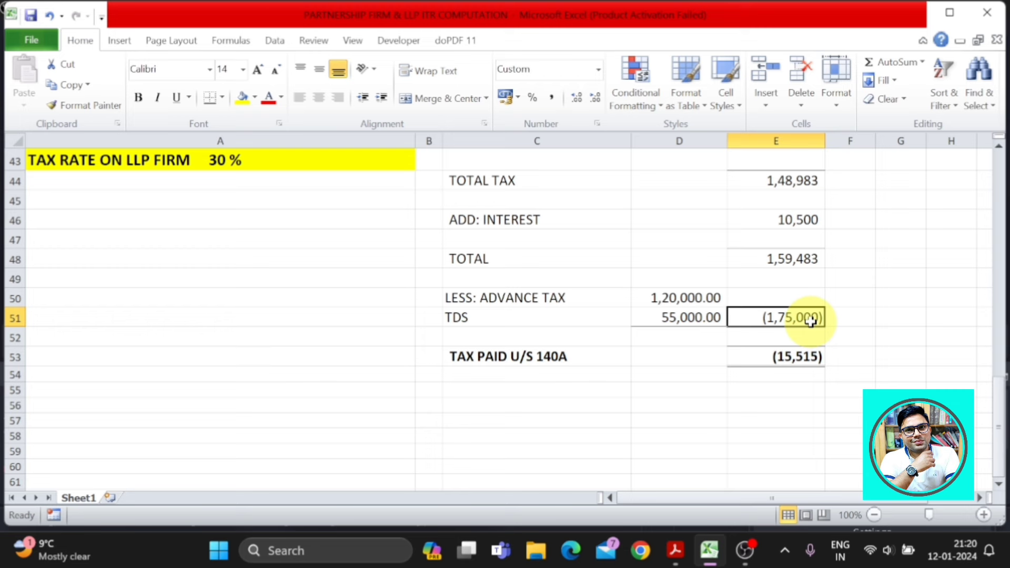
Replace the TAX PAID U/S 140A label in C53 with REFUND for the (15,515) amount
{"action": "left_click", "coordinate": [571, 357]}
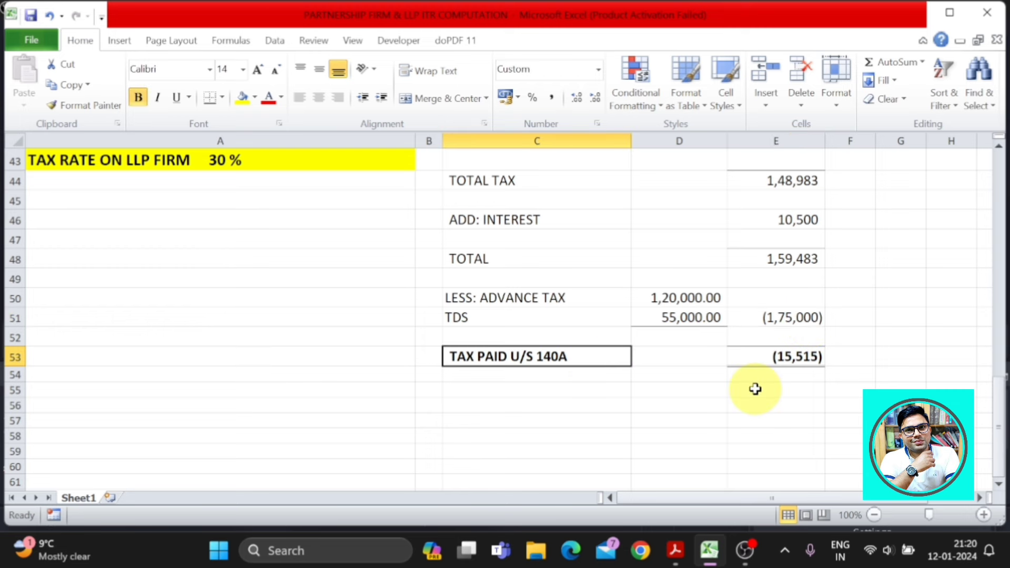
{"action": "type", "text": "RE"}
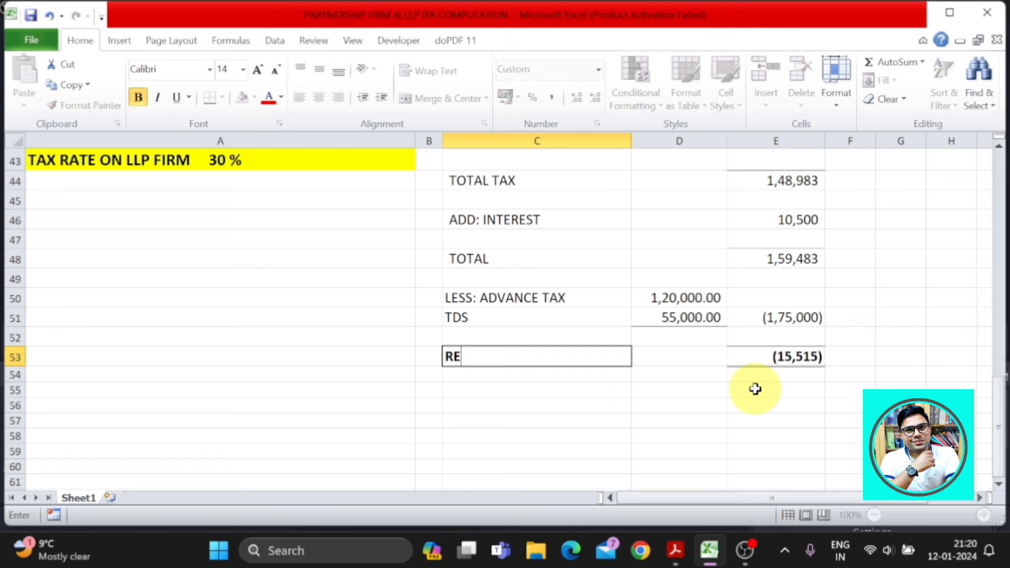
{"action": "type", "text": "FUND"}
{"action": "key", "text": "ctrl+Return"}
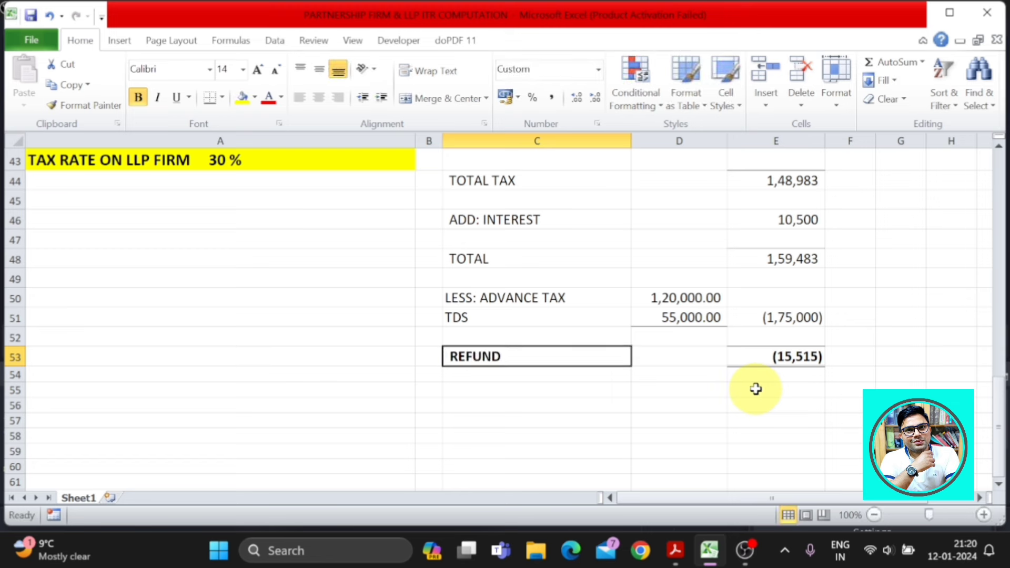
{"action": "left_click", "coordinate": [775, 363]}
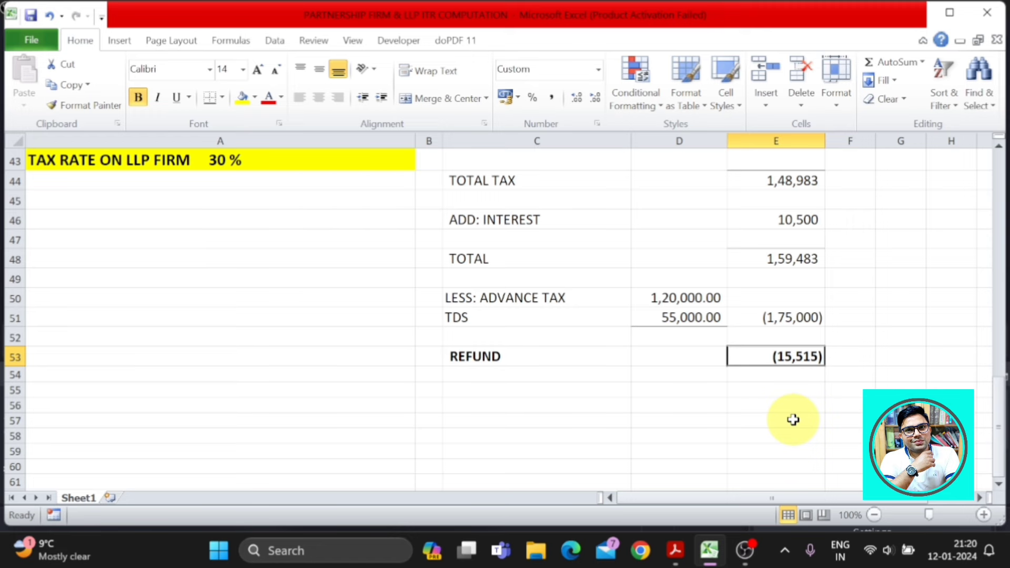
Scroll the sheet to the top, then down to the business income through total income rows
{"action": "scroll", "coordinate": [793, 419], "scroll_direction": "up", "scroll_amount": 2}
{"action": "scroll", "coordinate": [793, 420], "scroll_direction": "up", "scroll_amount": 1}
{"action": "scroll", "coordinate": [793, 420], "scroll_direction": "up", "scroll_amount": 2}
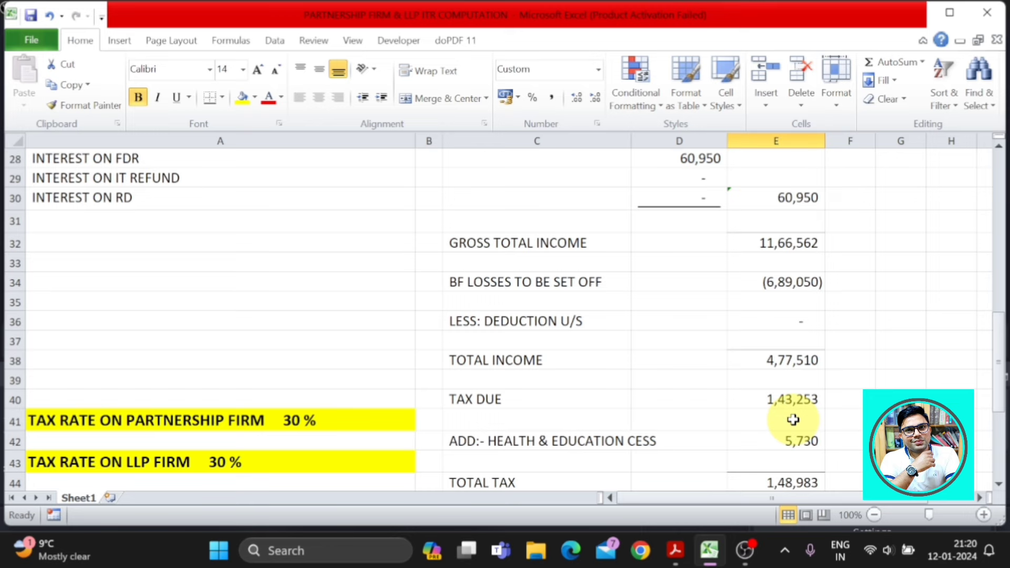
{"action": "scroll", "coordinate": [793, 419], "scroll_direction": "up", "scroll_amount": 4}
{"action": "scroll", "coordinate": [793, 420], "scroll_direction": "up", "scroll_amount": 4}
{"action": "scroll", "coordinate": [793, 419], "scroll_direction": "up", "scroll_amount": 1}
{"action": "scroll", "coordinate": [793, 419], "scroll_direction": "down", "scroll_amount": 4}
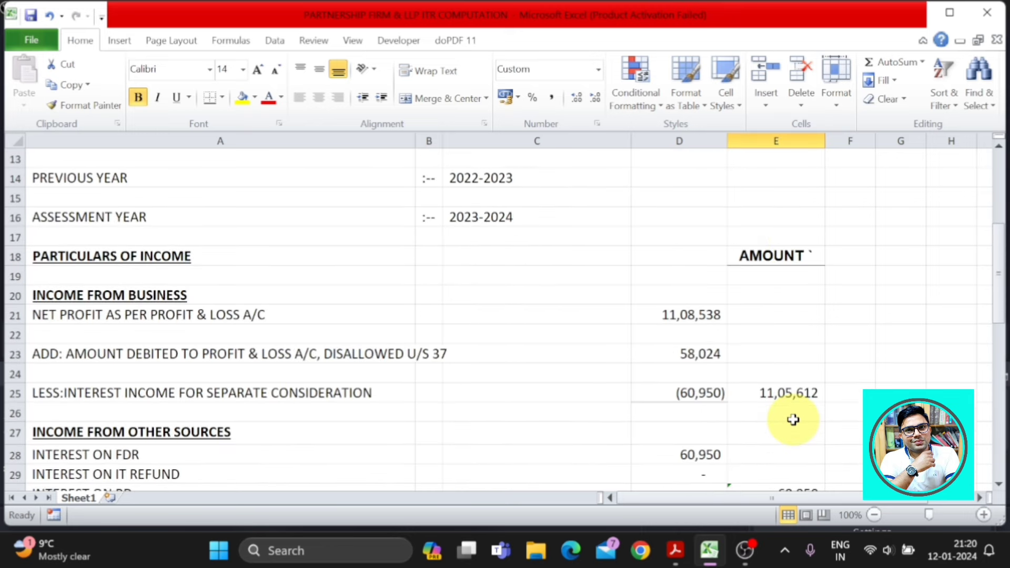
{"action": "scroll", "coordinate": [793, 419], "scroll_direction": "down", "scroll_amount": 3}
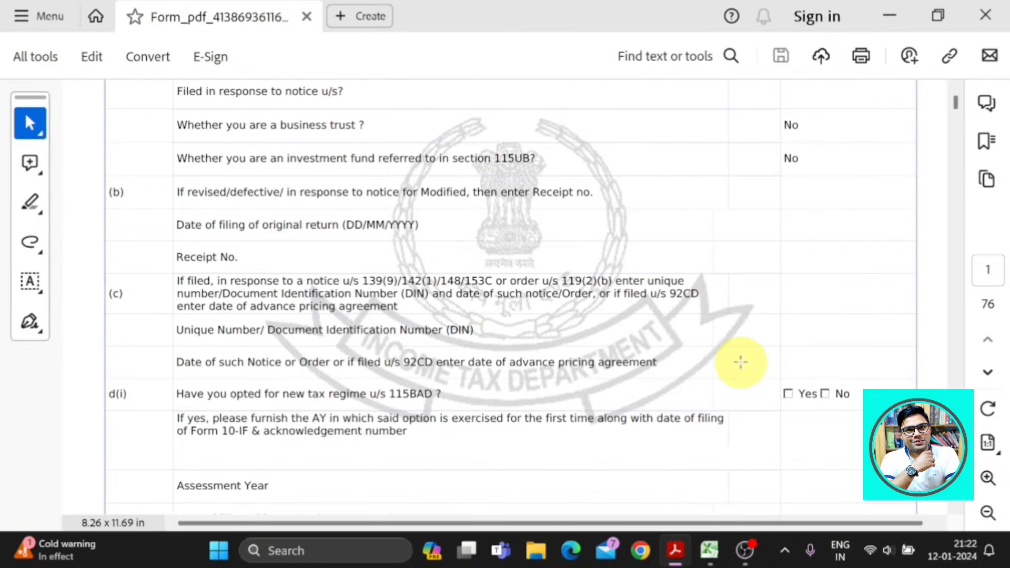
Compare the filed ITR PDF's opening page against the Excel computation header, then return to Excel
{"action": "key", "text": "alt+Tab"}
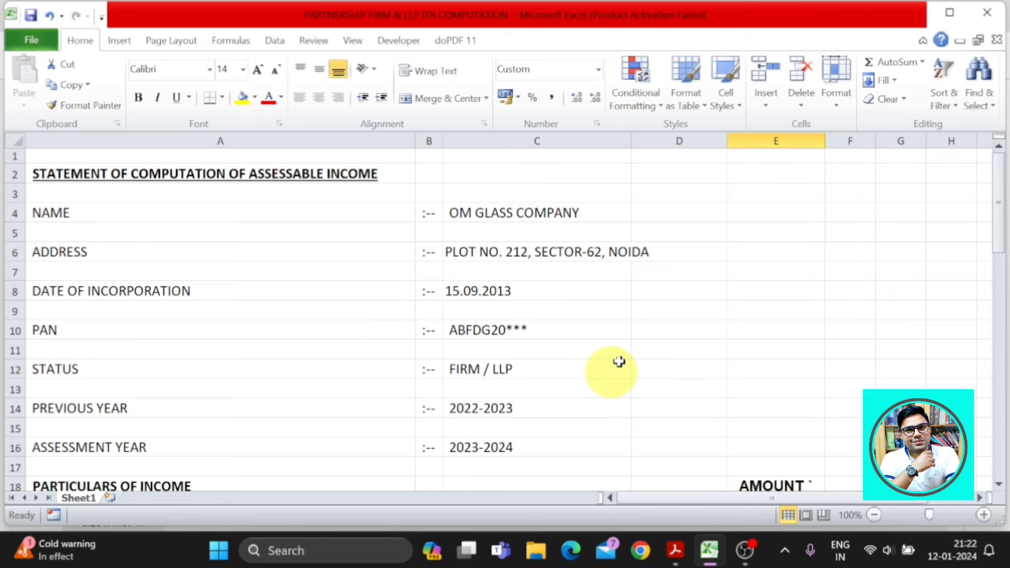
{"action": "key", "text": "alt+Tab"}
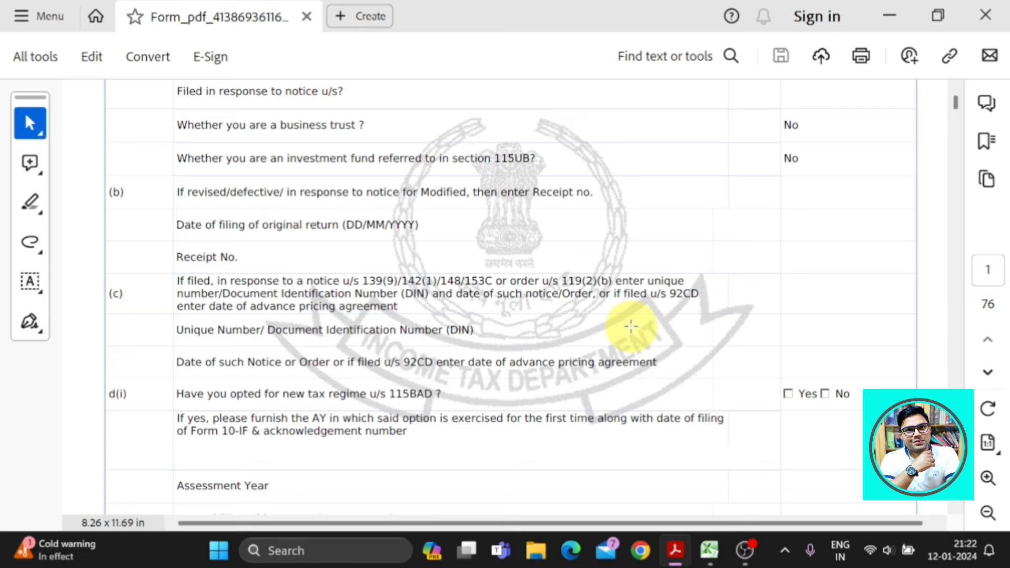
{"action": "key", "text": "alt+Tab"}
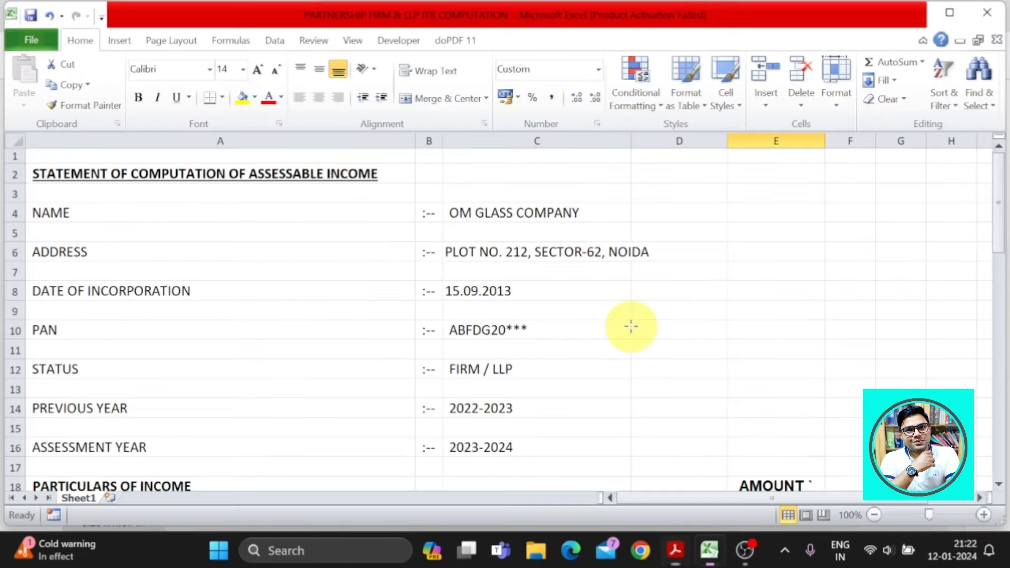
{"action": "key", "text": "alt+Tab"}
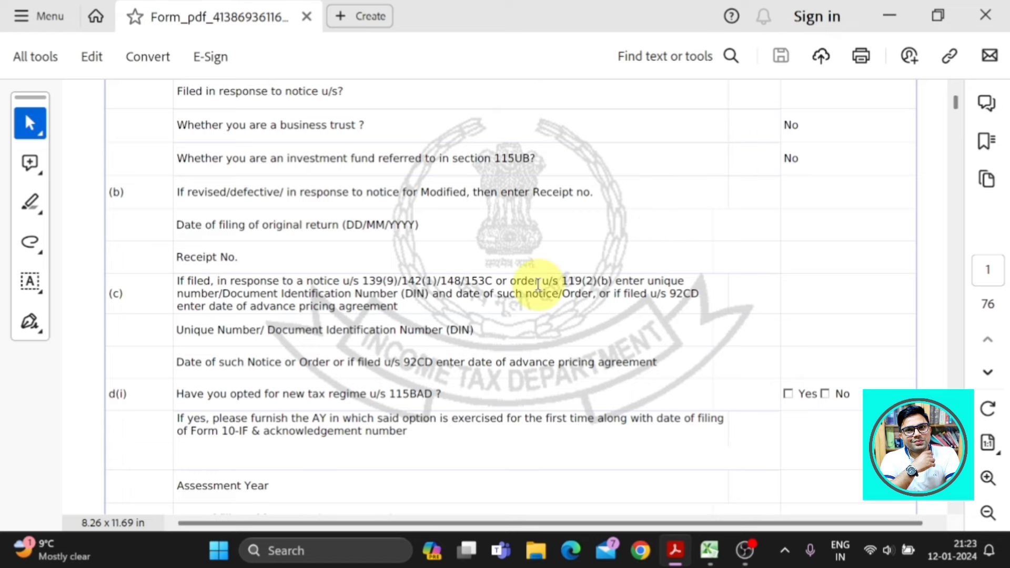
{"action": "scroll", "coordinate": [537, 285], "scroll_direction": "down", "scroll_amount": 5}
{"action": "key", "text": "alt+Tab"}
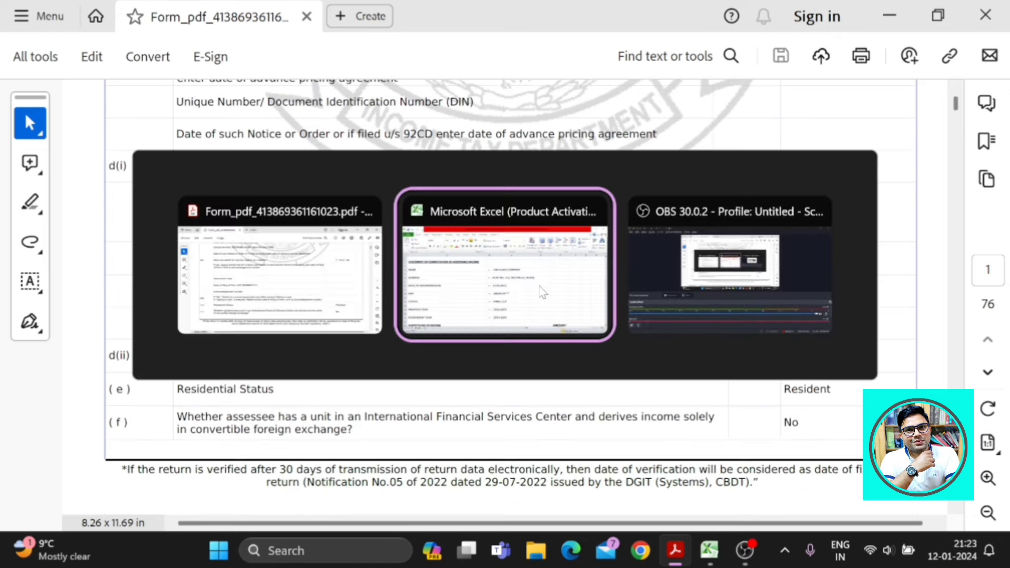
{"action": "scroll", "coordinate": [597, 349], "scroll_direction": "down", "scroll_amount": 5}
Check Excel's net profit of 11,08,538 in D21, then start a text search in the ITR PDF
{"action": "left_click", "coordinate": [159, 257]}
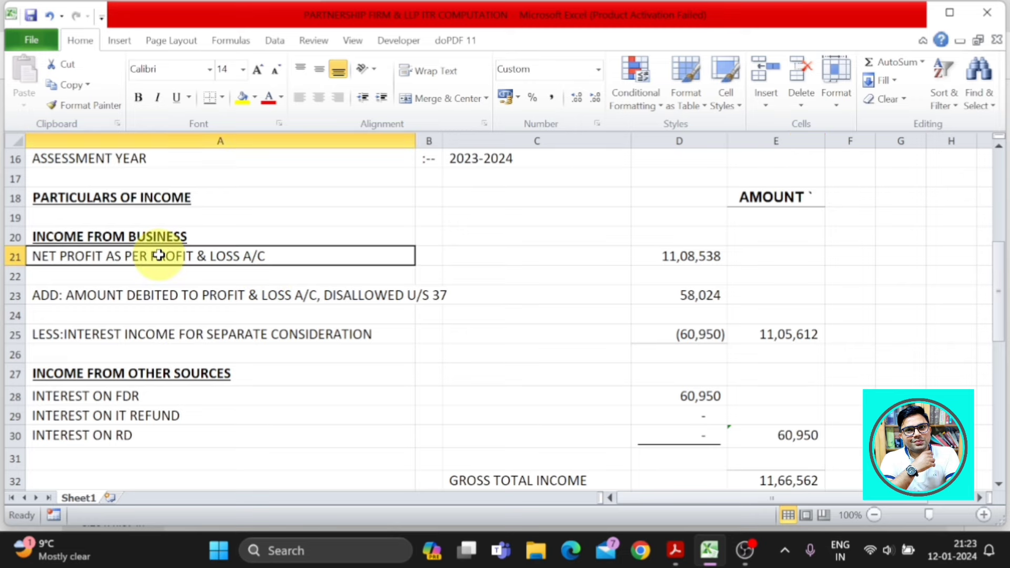
{"action": "left_click", "coordinate": [693, 262]}
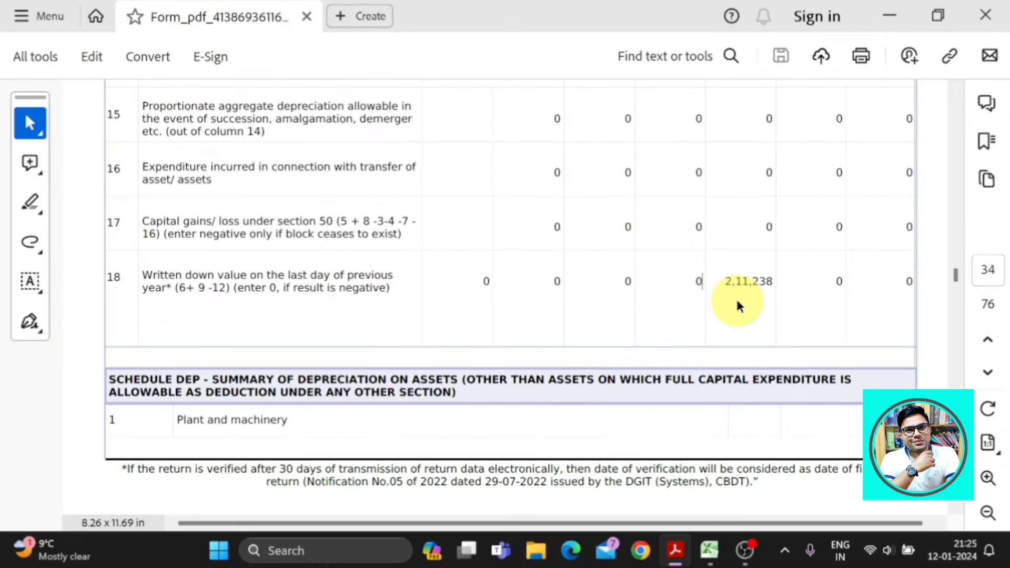
{"action": "key", "text": "ctrl+a"}
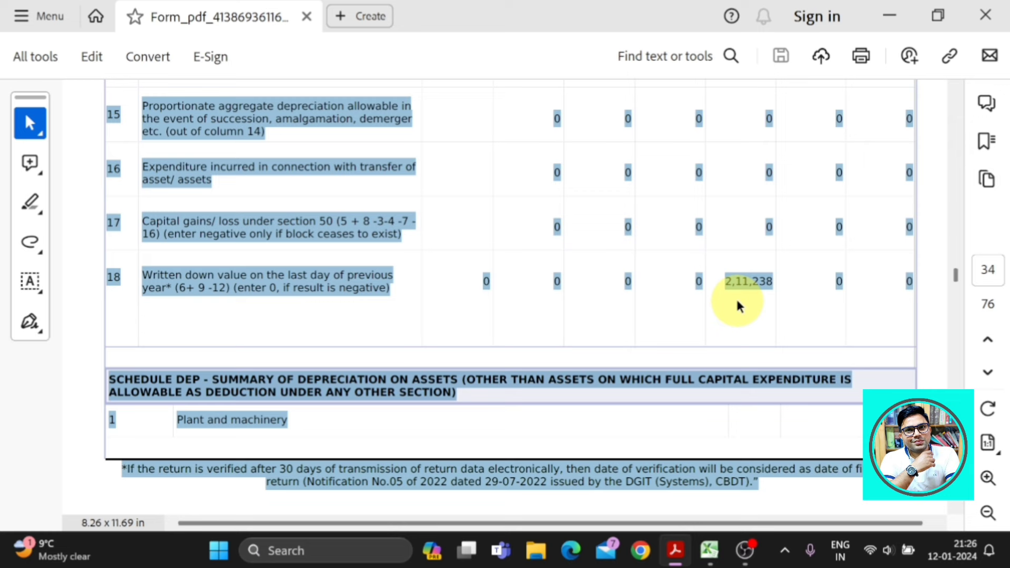
{"action": "key", "text": "ctrl+f"}
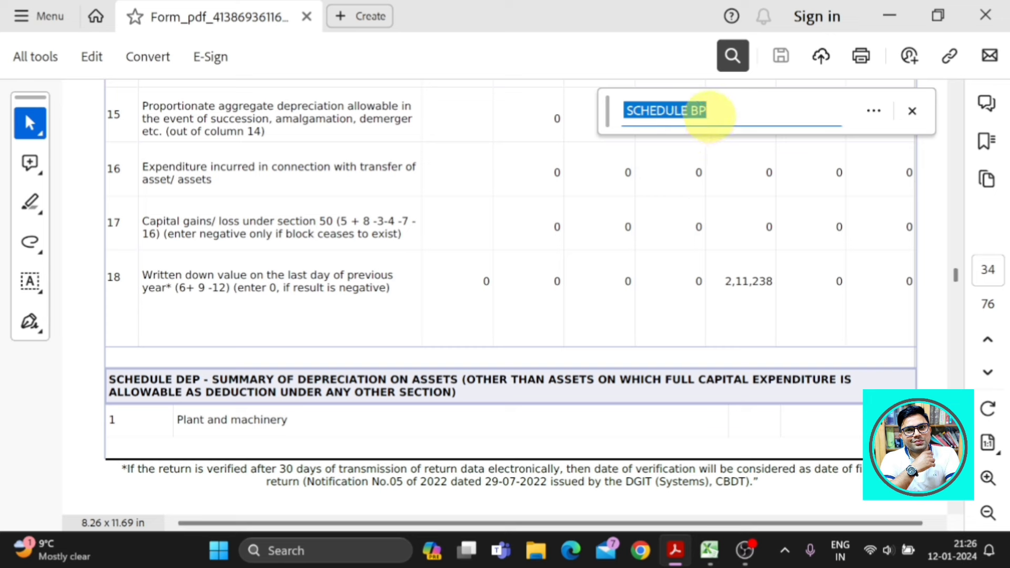
Search the PDF for SCHEDULE BP, stepping through matches to the business-income computation heading
{"action": "left_click", "coordinate": [708, 114]}
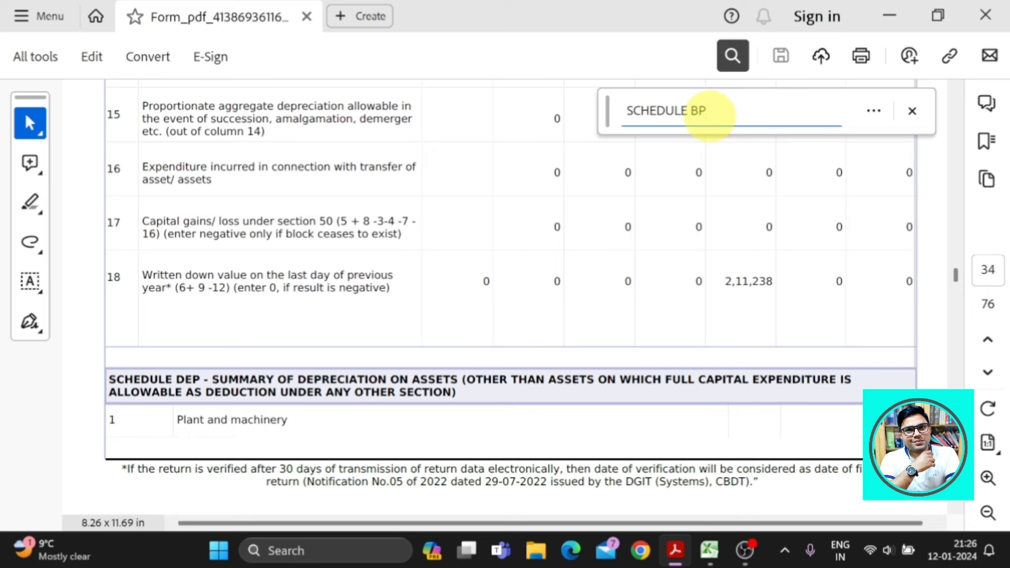
{"action": "key", "text": "Return"}
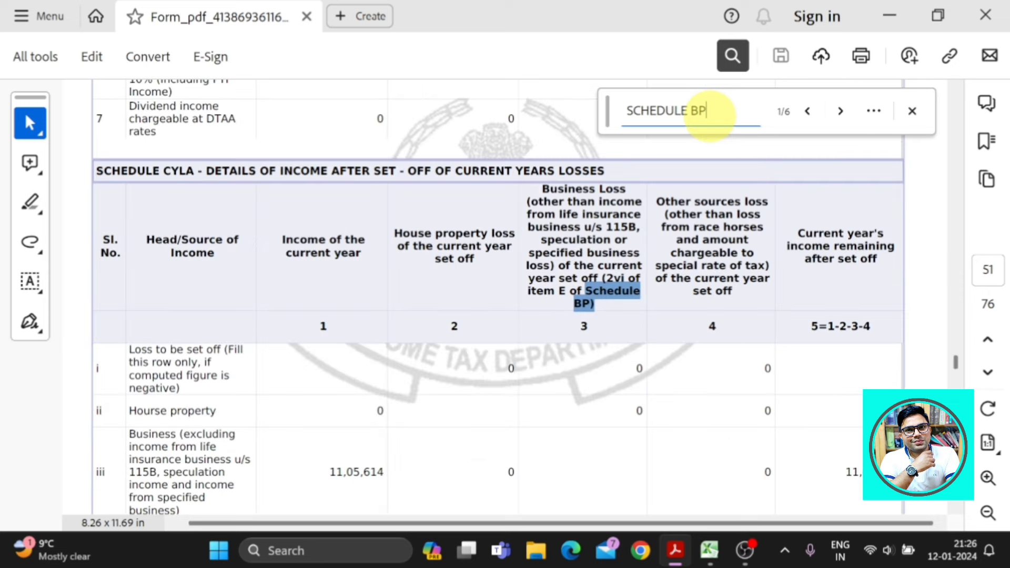
{"action": "key", "text": "Return"}
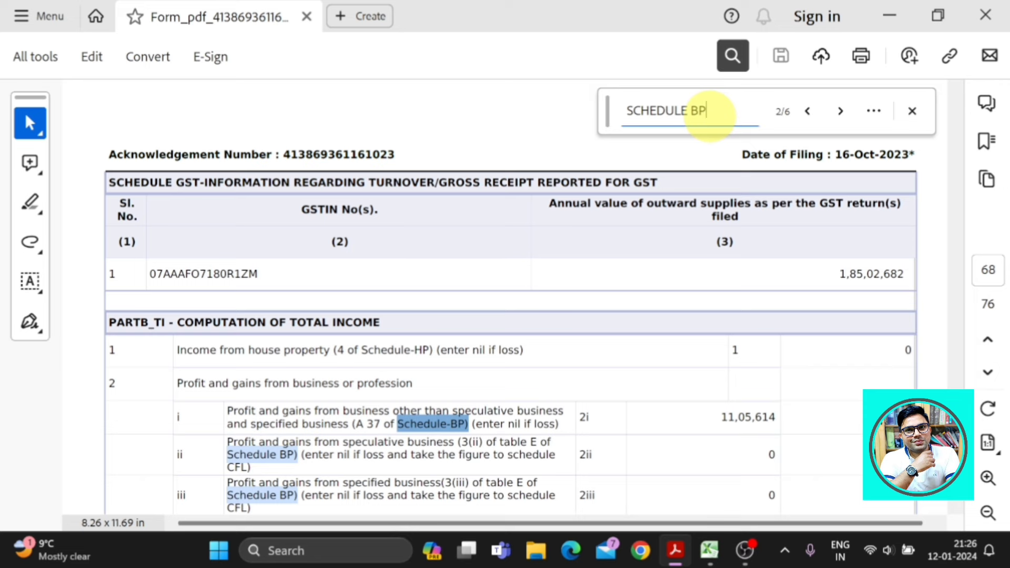
{"action": "key", "text": "Return"}
{"action": "key", "text": "Return"}
{"action": "key", "text": "Return"}
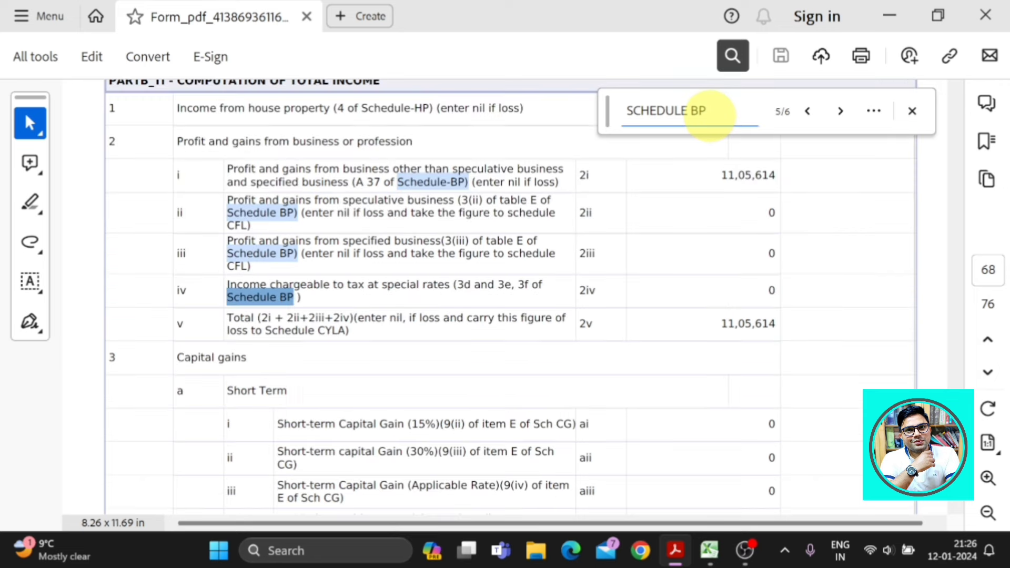
{"action": "key", "text": "Return"}
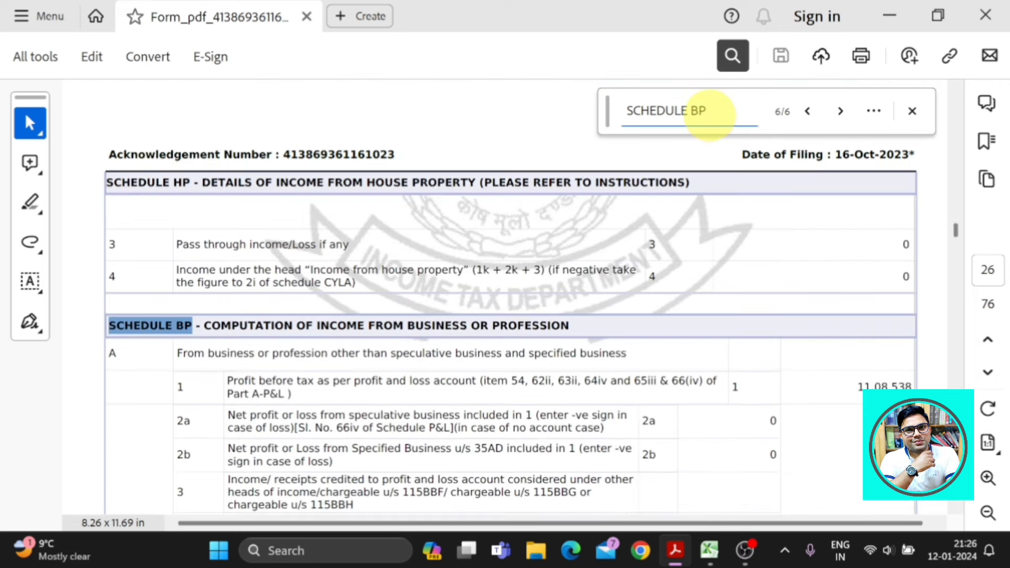
{"action": "key", "text": "Return"}
{"action": "key", "text": "Return"}
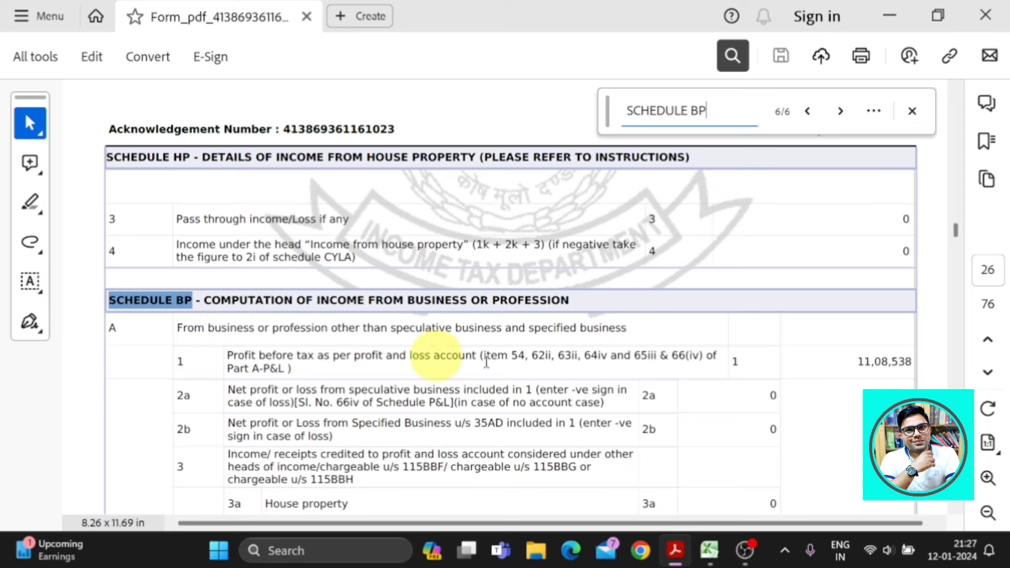
Match Schedule BP's profit before tax of 11,08,538 against Excel's net profit in D21
{"action": "scroll", "coordinate": [508, 366], "scroll_direction": "down", "scroll_amount": 1}
{"action": "scroll", "coordinate": [508, 367], "scroll_direction": "down", "scroll_amount": 2}
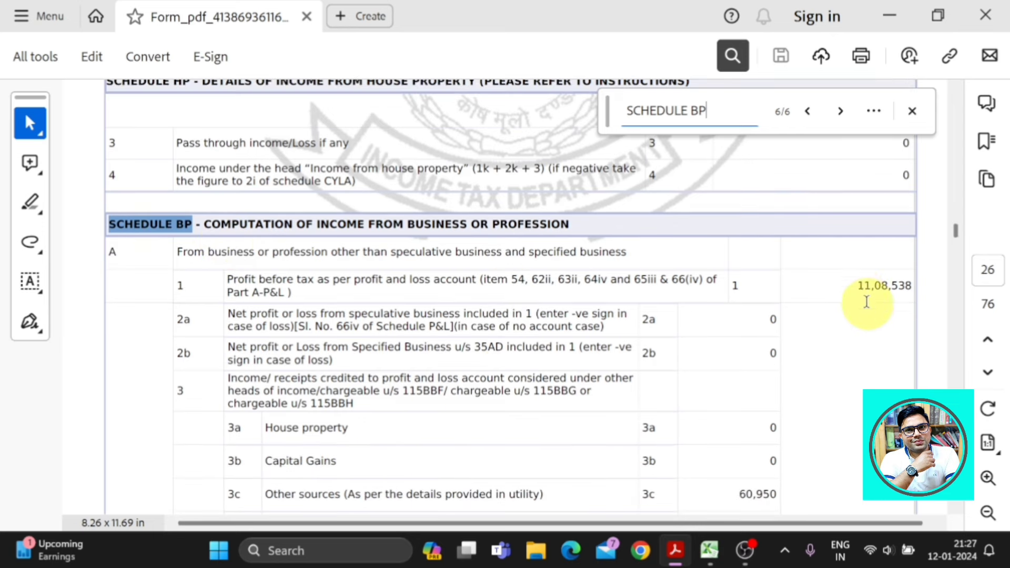
{"action": "left_click_drag", "start_coordinate": [859, 287], "coordinate": [912, 286]}
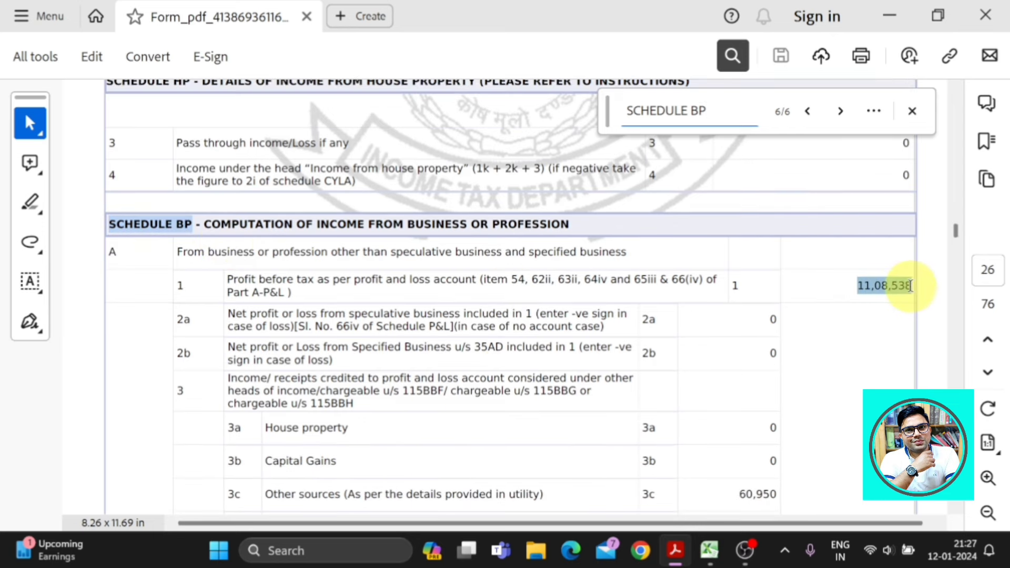
{"action": "left_click", "coordinate": [882, 303]}
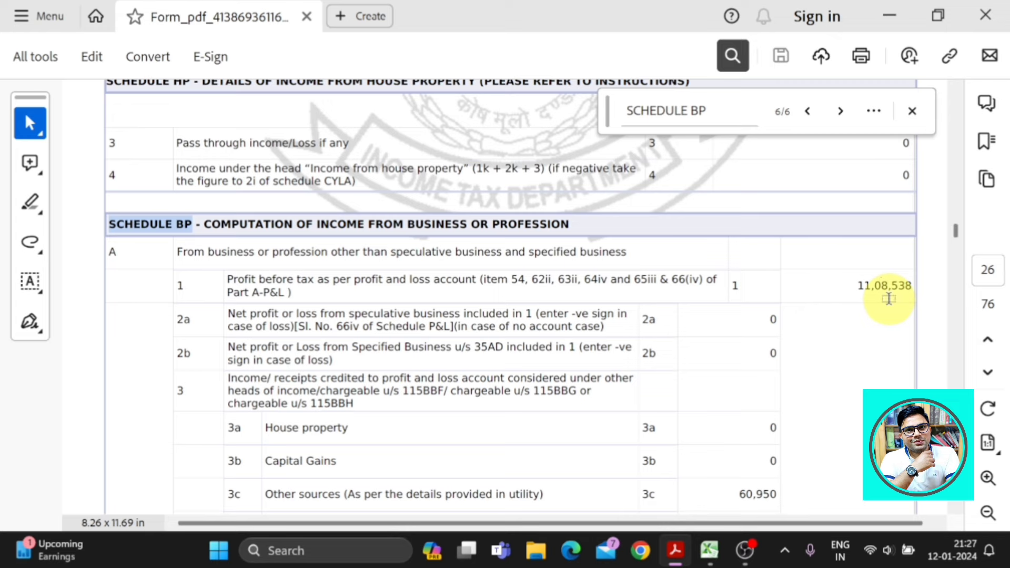
{"action": "key", "text": "alt+Tab"}
{"action": "key", "text": "alt"}
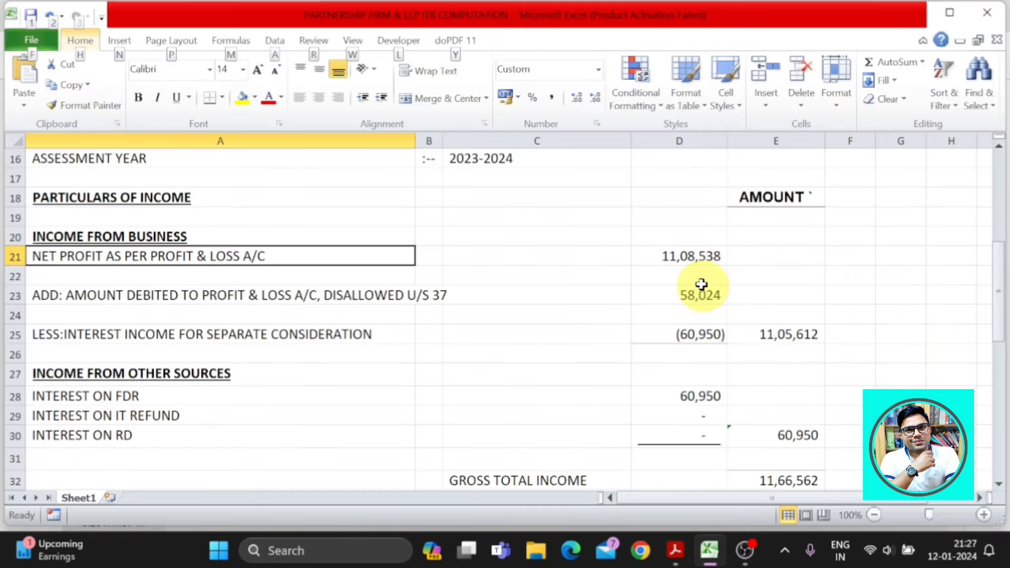
{"action": "key", "text": "Escape"}
{"action": "key", "text": "Right"}
{"action": "key", "text": "Right"}
{"action": "key", "text": "Right"}
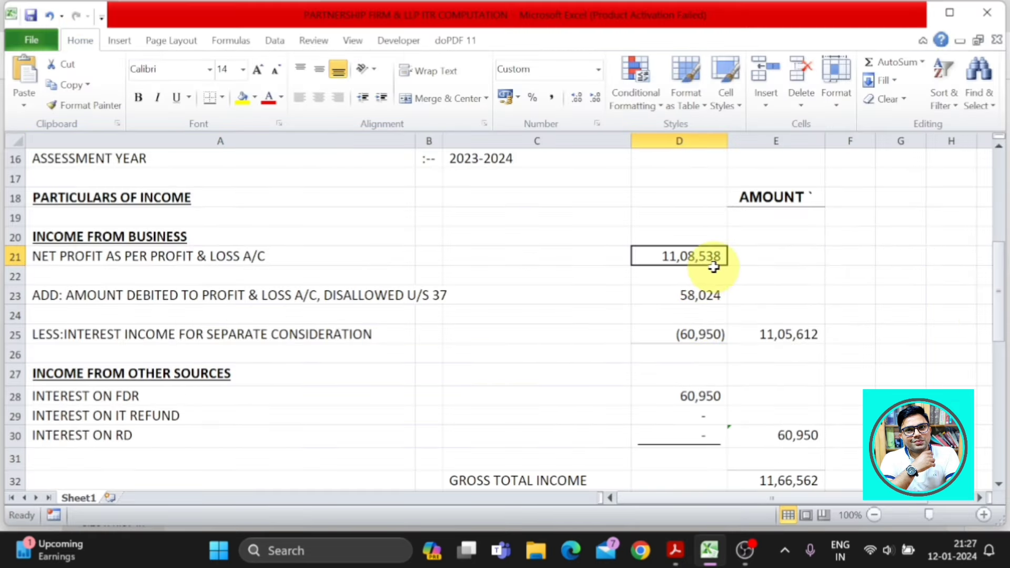
Match Schedule BP item 3c's other sources income of 60,950 against Excel's D25 deduction
{"action": "key", "text": "alt+Tab"}
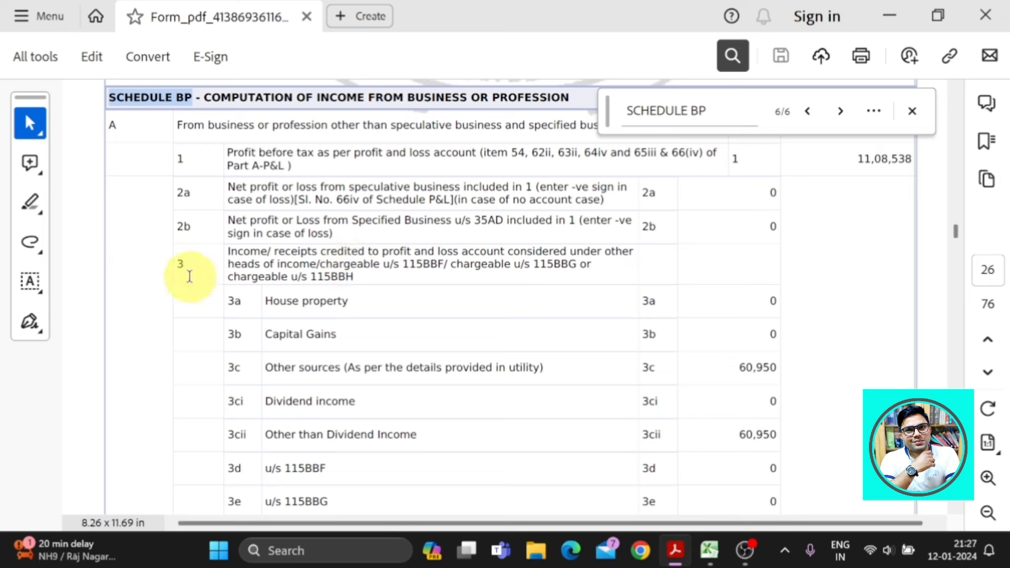
{"action": "left_click_drag", "start_coordinate": [186, 263], "coordinate": [175, 263]}
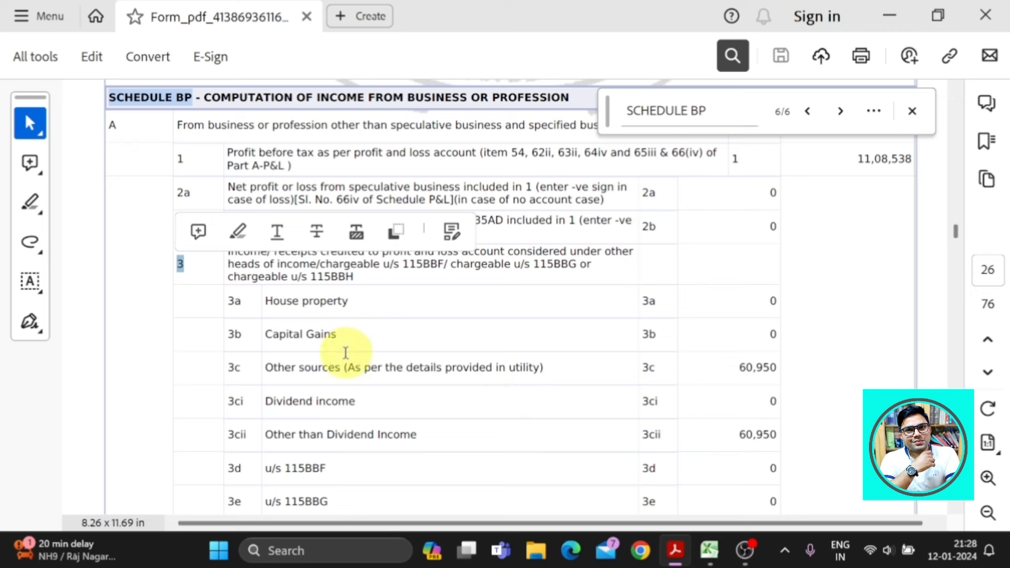
{"action": "left_click_drag", "start_coordinate": [350, 301], "coordinate": [264, 301]}
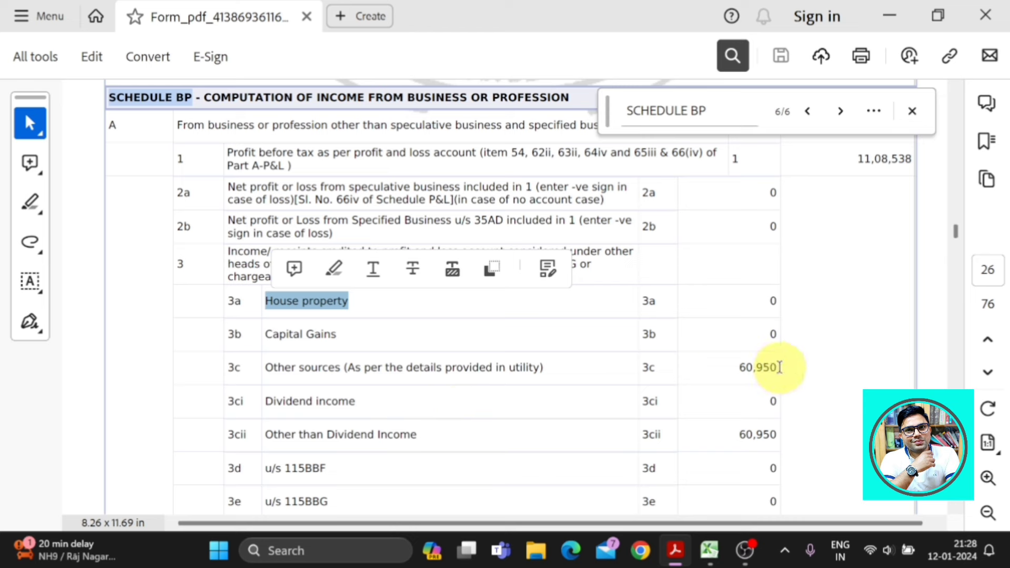
{"action": "left_click_drag", "start_coordinate": [780, 367], "coordinate": [735, 370]}
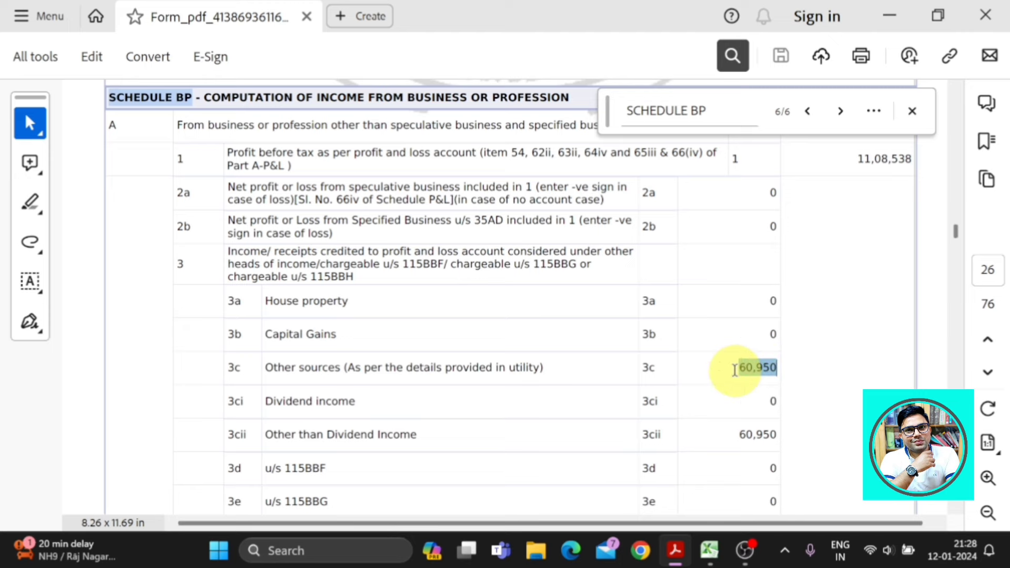
{"action": "key", "text": "alt+Tab"}
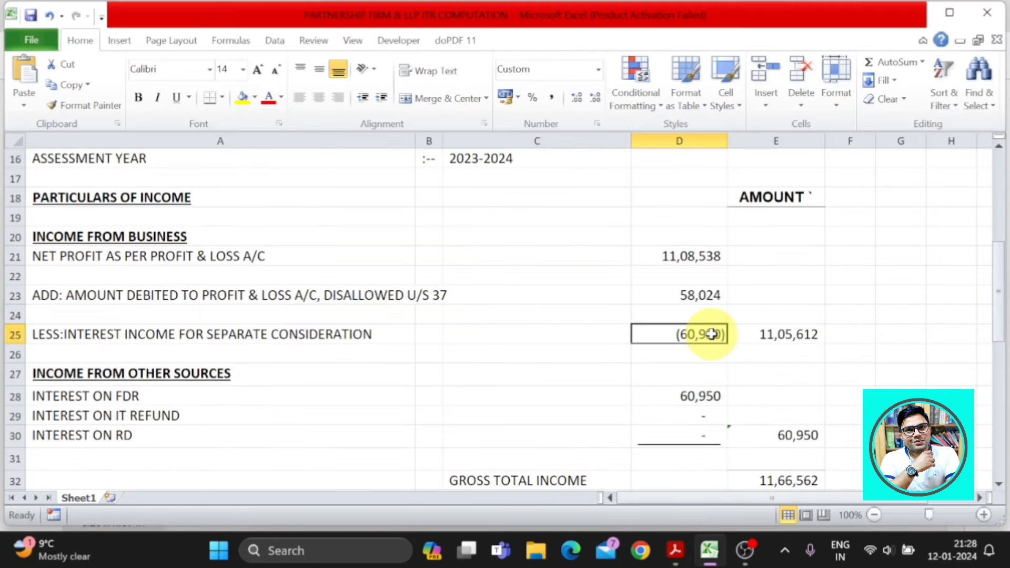
{"action": "key", "text": "alt+Tab"}
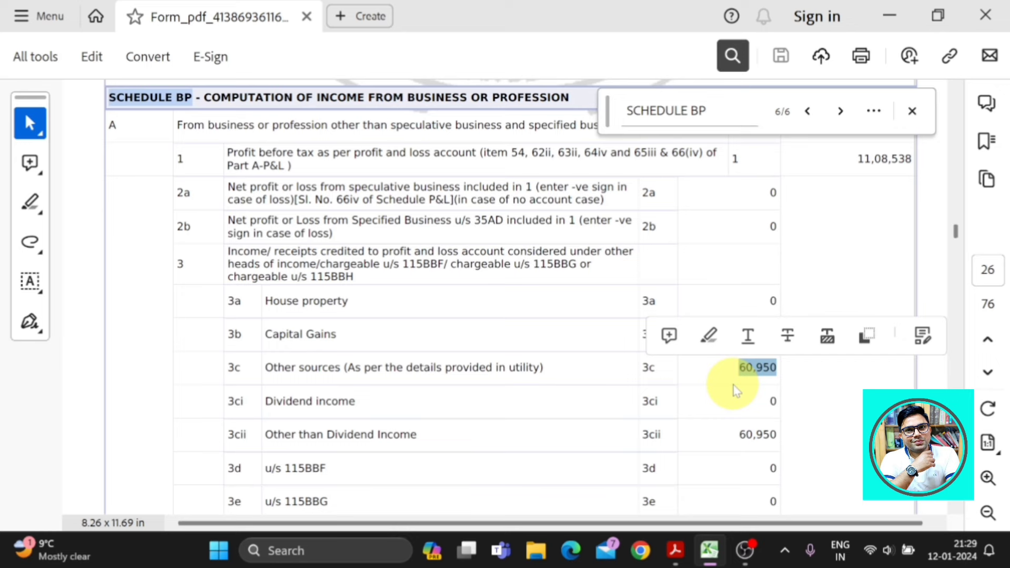
Highlight the section 40 (16,578) and 40A (41,446) disallowances, then bring up item 26's 58,024 total
{"action": "scroll", "coordinate": [734, 390], "scroll_direction": "down", "scroll_amount": 10}
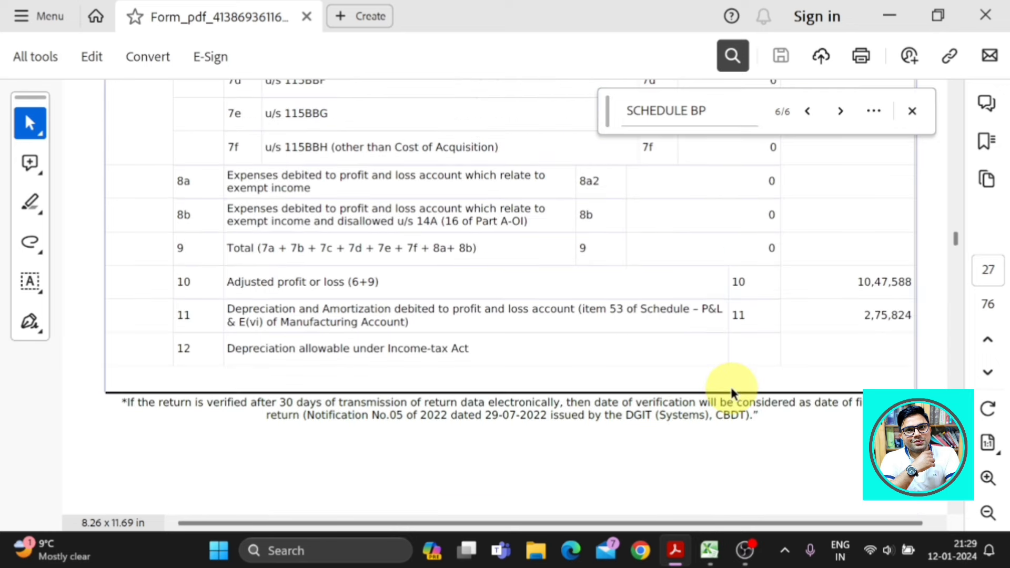
{"action": "scroll", "coordinate": [731, 392], "scroll_direction": "down", "scroll_amount": 10}
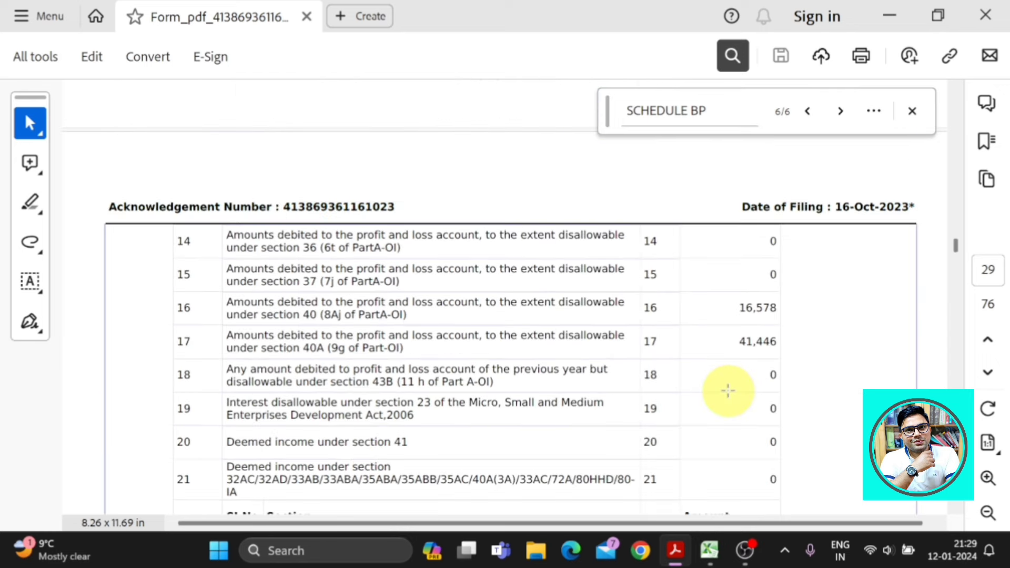
{"action": "scroll", "coordinate": [728, 390], "scroll_direction": "up", "scroll_amount": 2}
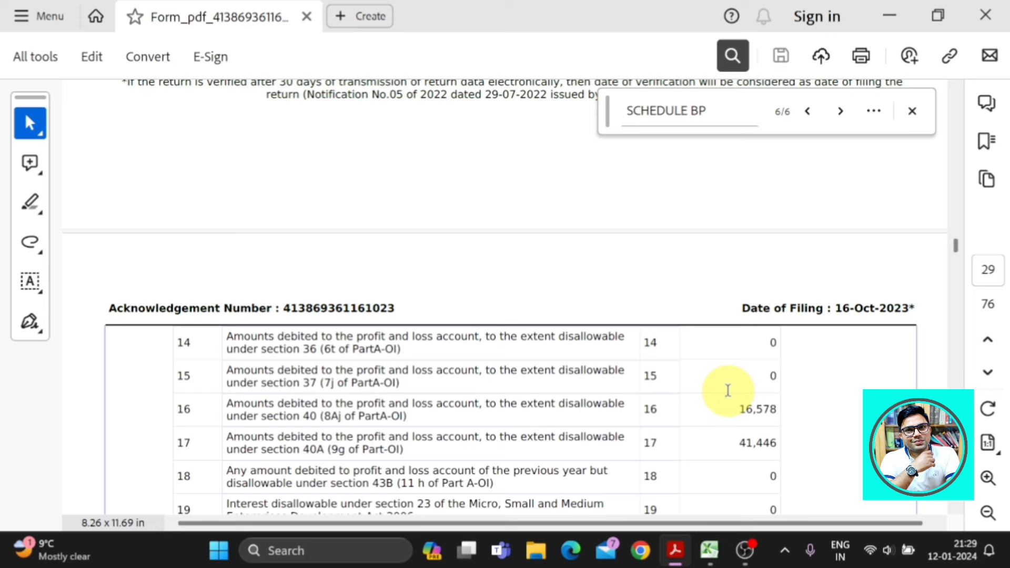
{"action": "scroll", "coordinate": [728, 391], "scroll_direction": "up", "scroll_amount": 5}
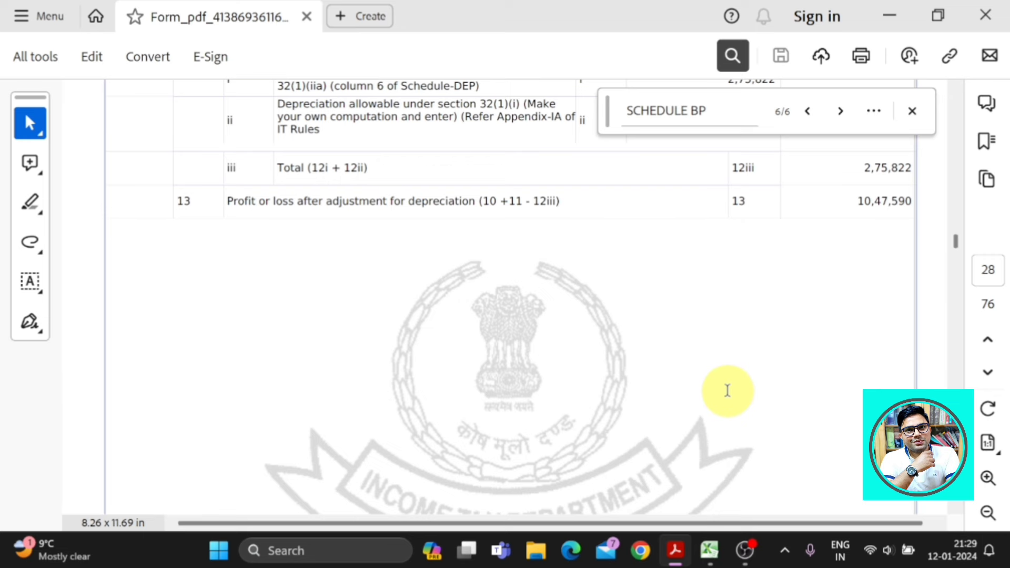
{"action": "scroll", "coordinate": [728, 390], "scroll_direction": "down", "scroll_amount": 5}
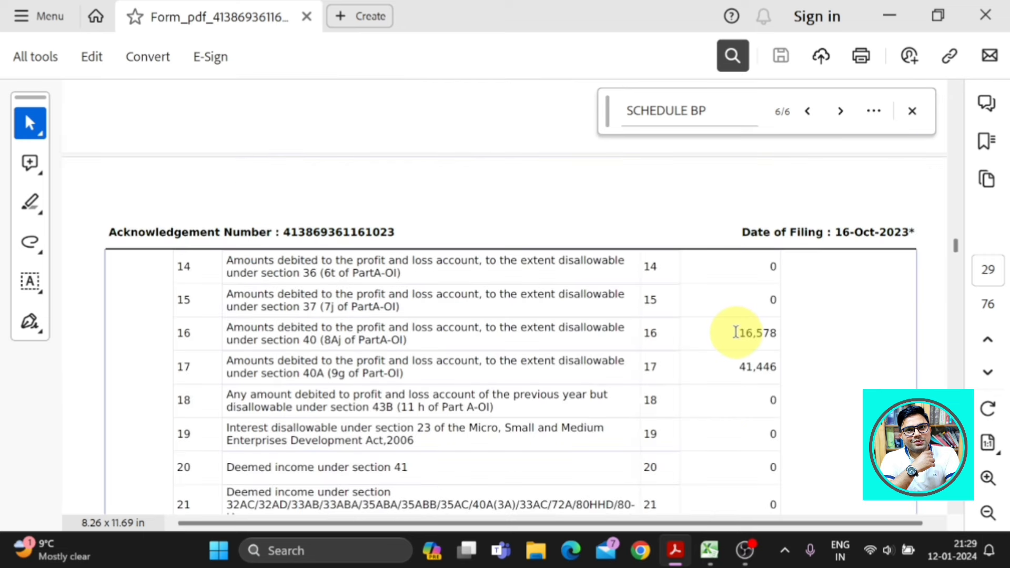
{"action": "left_click_drag", "start_coordinate": [736, 332], "coordinate": [777, 334]}
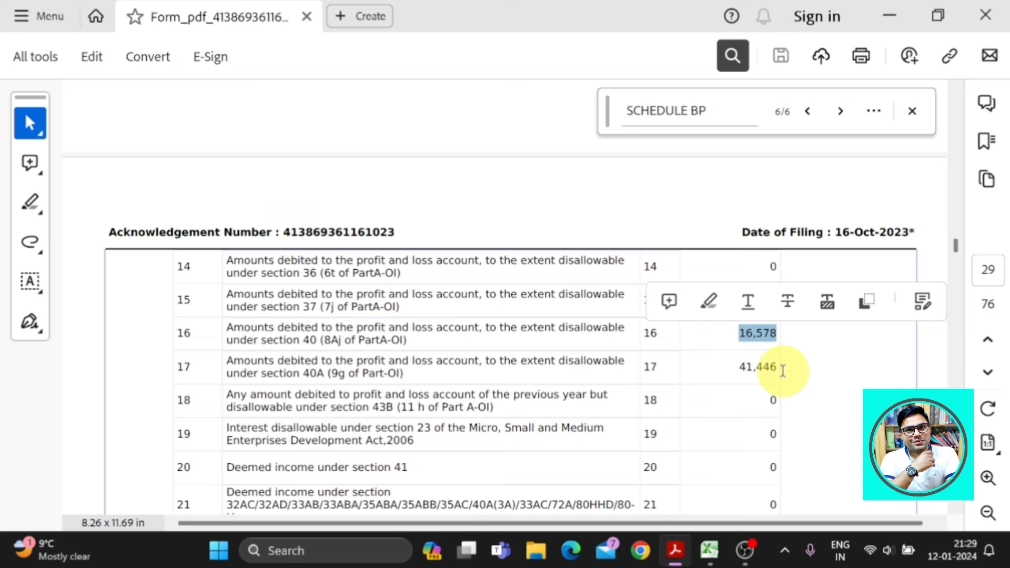
{"action": "double_click", "coordinate": [783, 371]}
{"action": "scroll", "coordinate": [783, 377], "scroll_direction": "down", "scroll_amount": 2}
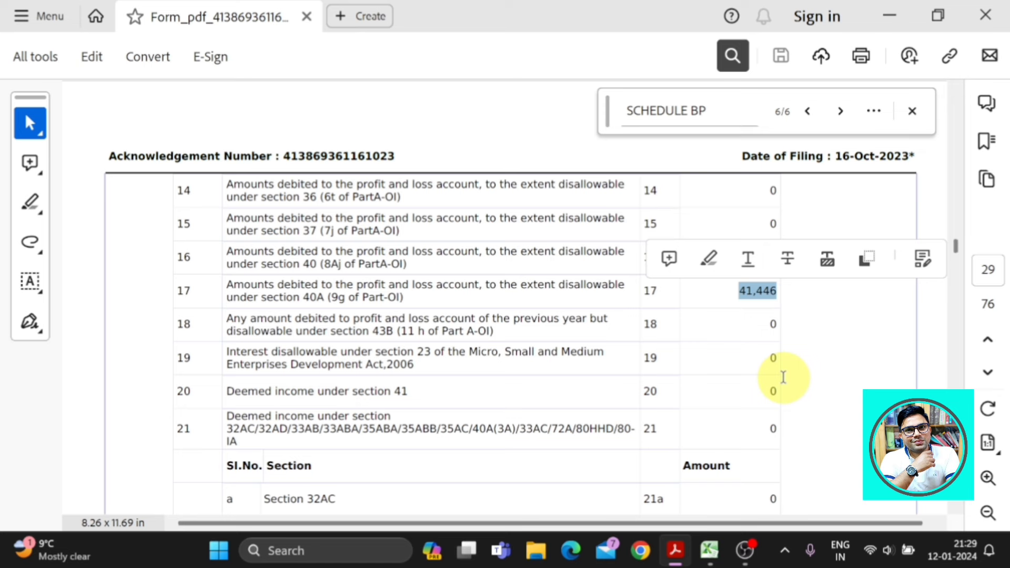
{"action": "scroll", "coordinate": [894, 350], "scroll_direction": "down", "scroll_amount": 10}
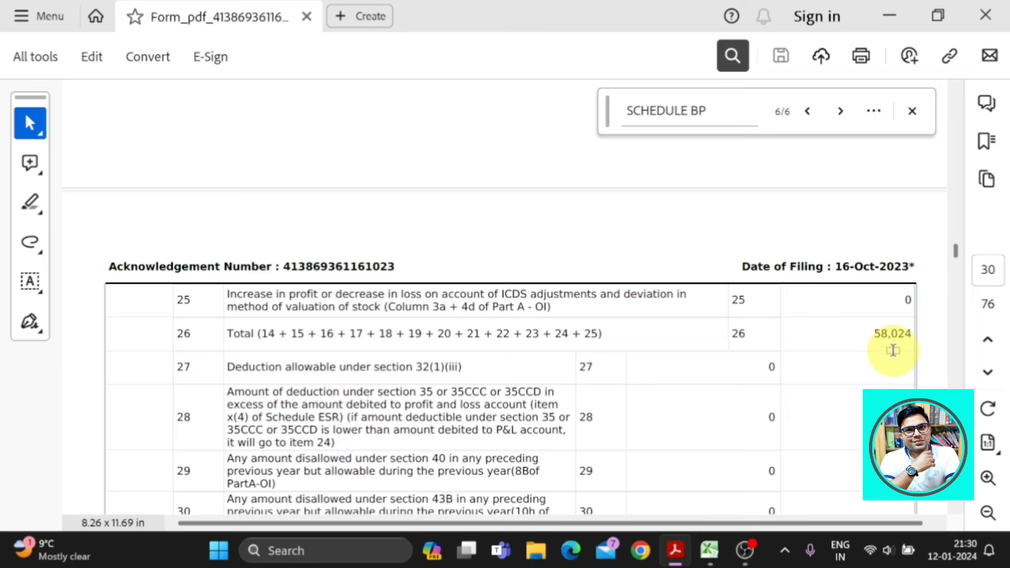
Compare the disallowed amount of 58,024 in D23 with the return's Schedule BP figure
{"action": "key", "text": "alt+Tab"}
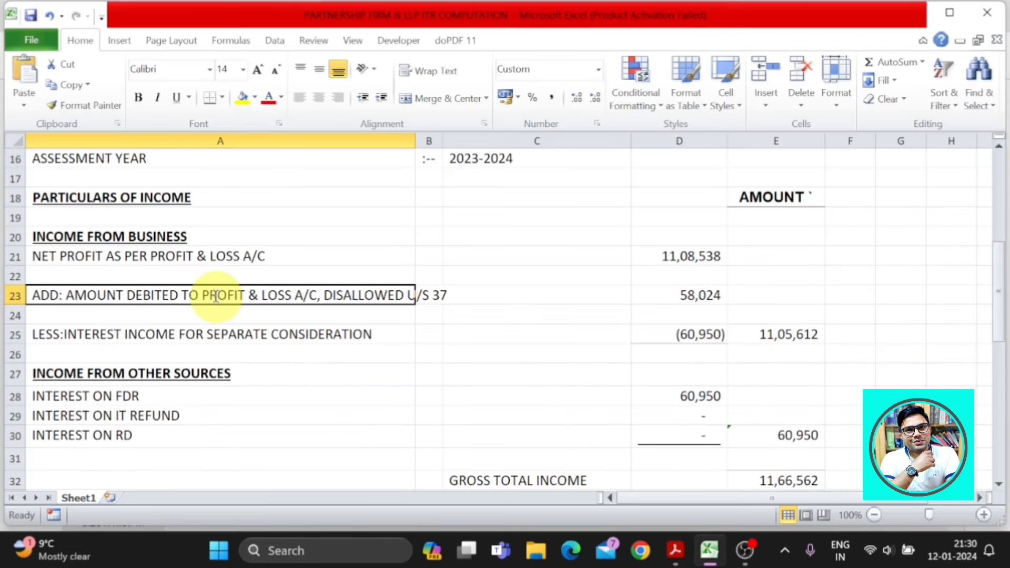
{"action": "key", "text": "Right"}
{"action": "key", "text": "Right"}
{"action": "key", "text": "Right"}
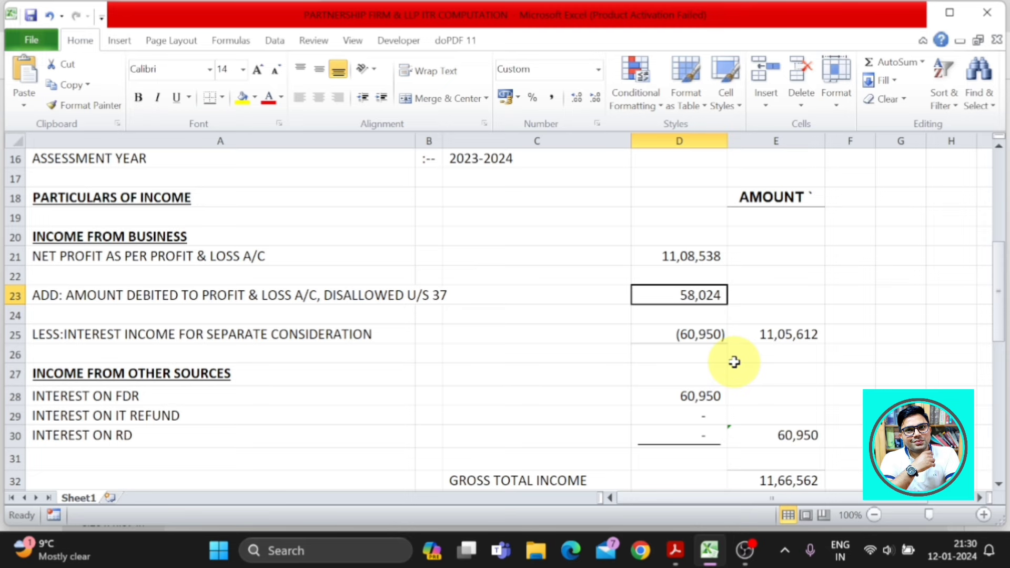
{"action": "key", "text": "alt+Tab"}
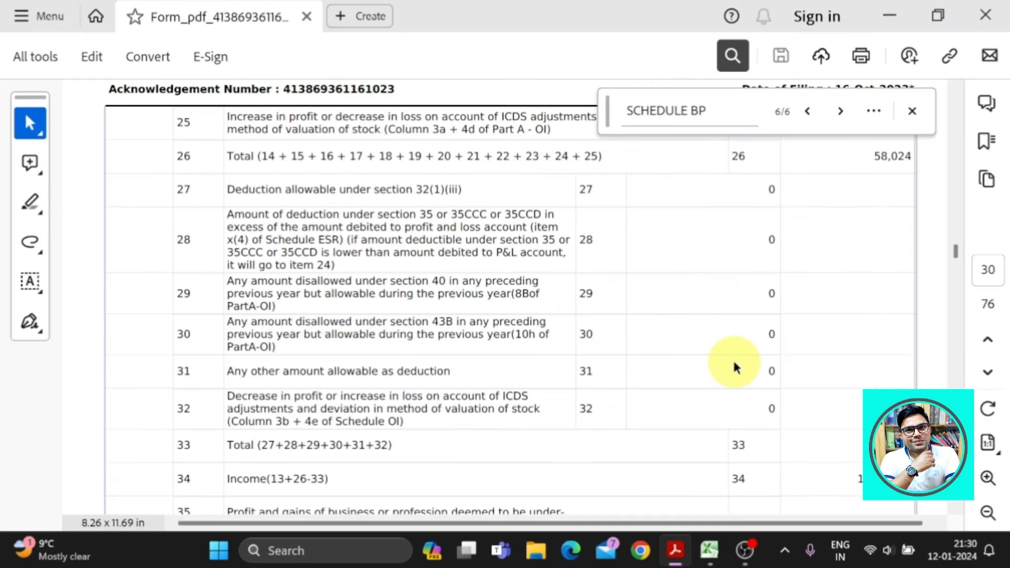
{"action": "scroll", "coordinate": [734, 363], "scroll_direction": "down", "scroll_amount": 3}
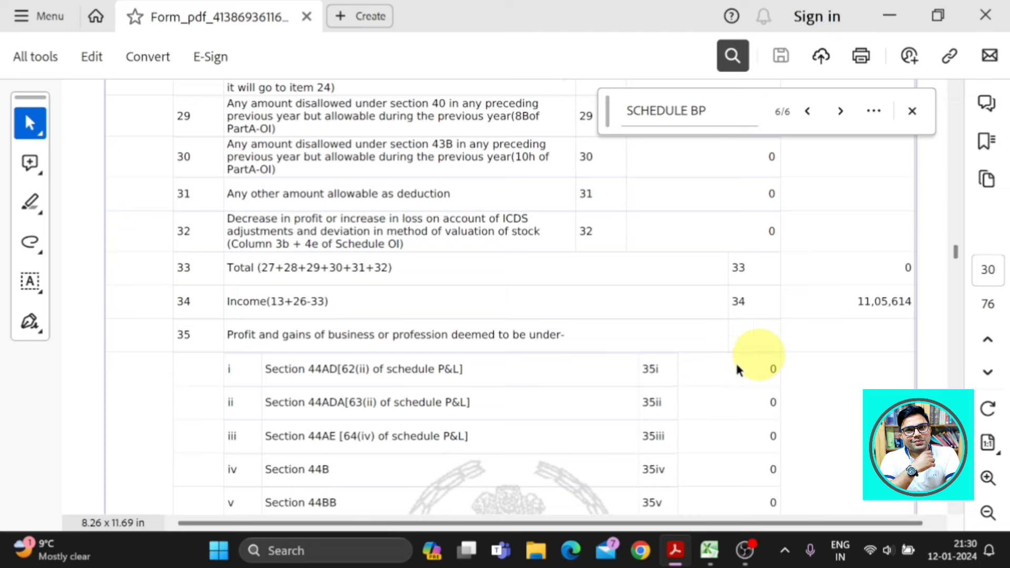
Verify that E25's =SUM(D21:D25) formula gives the business income of 11,05,612
{"action": "key", "text": "alt+Tab"}
{"action": "left_click", "coordinate": [778, 333]}
{"action": "key", "text": "F2"}
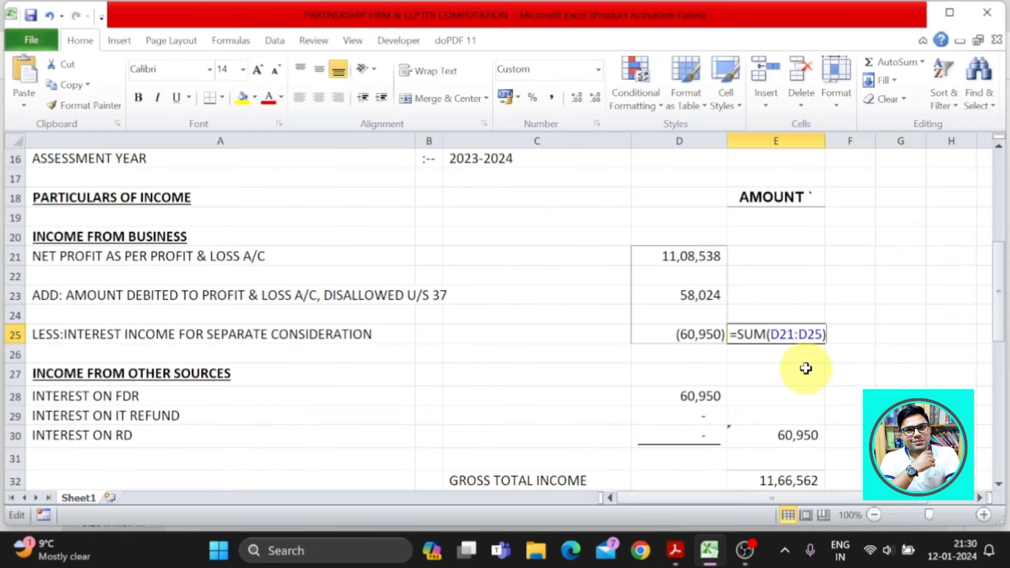
{"action": "key", "text": "Return"}
{"action": "key", "text": "Up"}
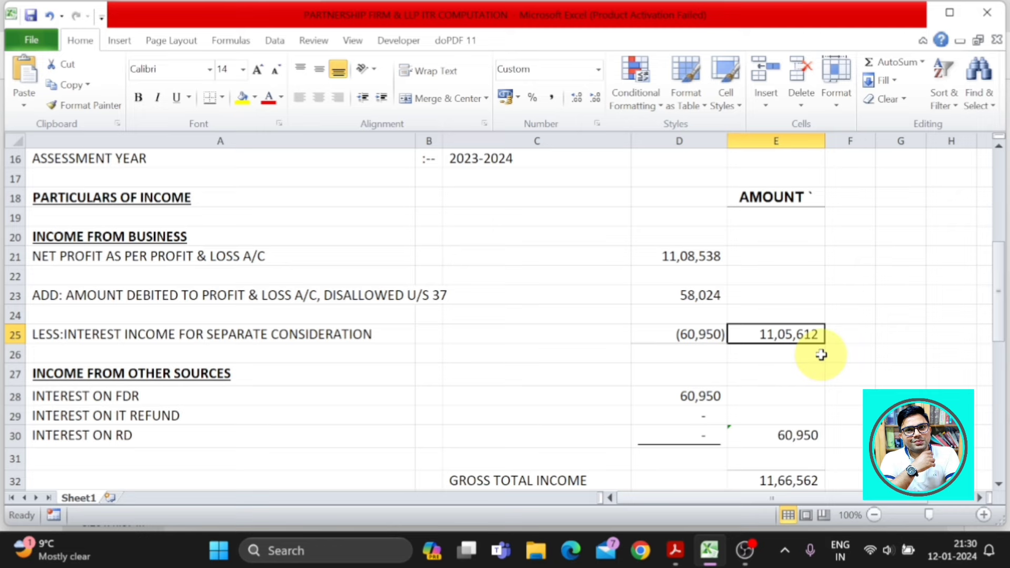
Highlight item D's business income of 11,05,614 in the filed return's Schedule BP
{"action": "key", "text": "alt+Tab"}
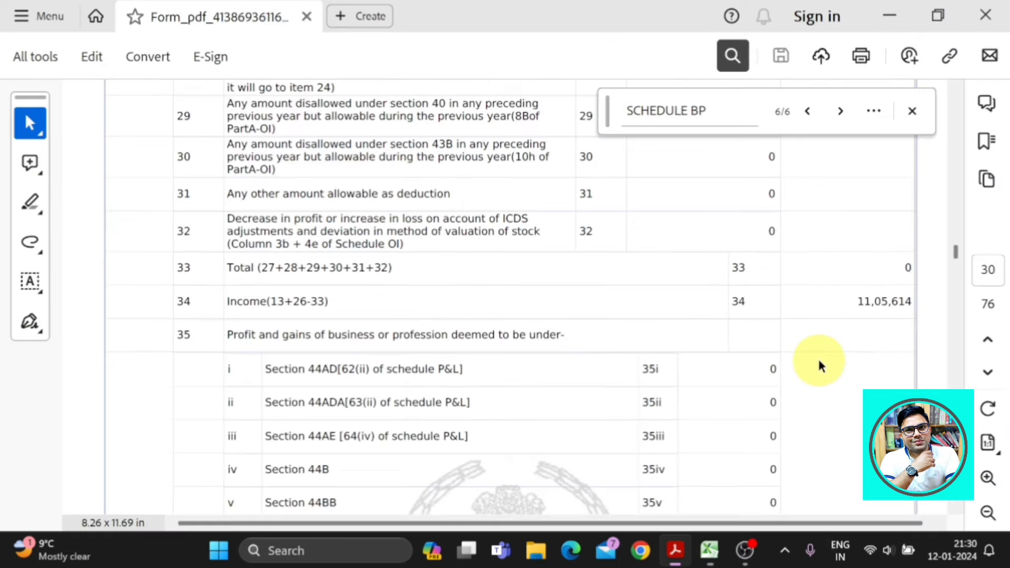
{"action": "scroll", "coordinate": [819, 363], "scroll_direction": "down", "scroll_amount": 5}
{"action": "scroll", "coordinate": [819, 363], "scroll_direction": "down", "scroll_amount": 3}
{"action": "scroll", "coordinate": [819, 362], "scroll_direction": "down", "scroll_amount": 1}
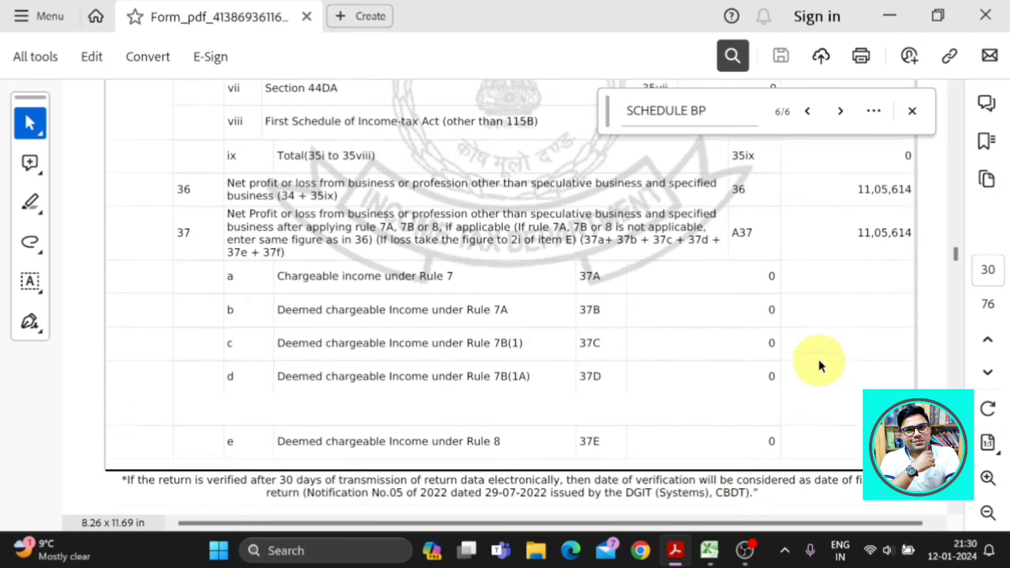
{"action": "scroll", "coordinate": [819, 363], "scroll_direction": "down", "scroll_amount": 3}
{"action": "scroll", "coordinate": [841, 379], "scroll_direction": "down", "scroll_amount": 10}
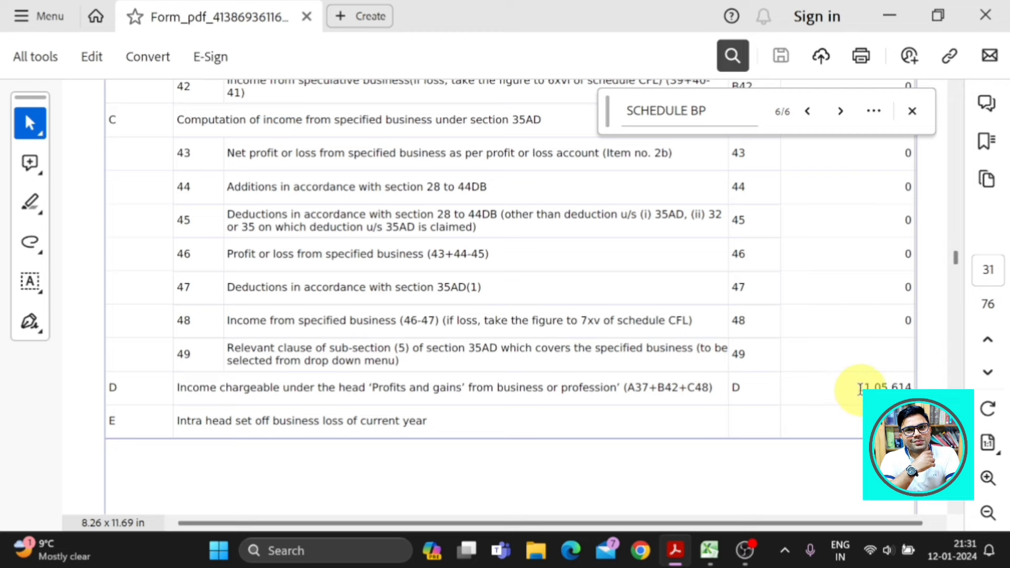
{"action": "key", "text": "alt+Tab"}
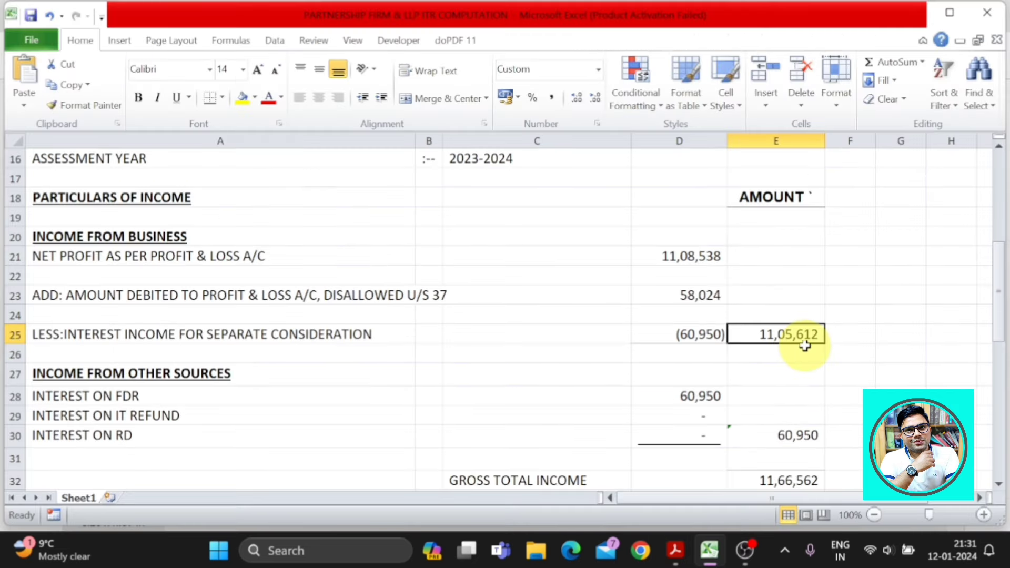
{"action": "key", "text": "alt+Tab"}
{"action": "left_click_drag", "start_coordinate": [845, 388], "coordinate": [916, 386]}
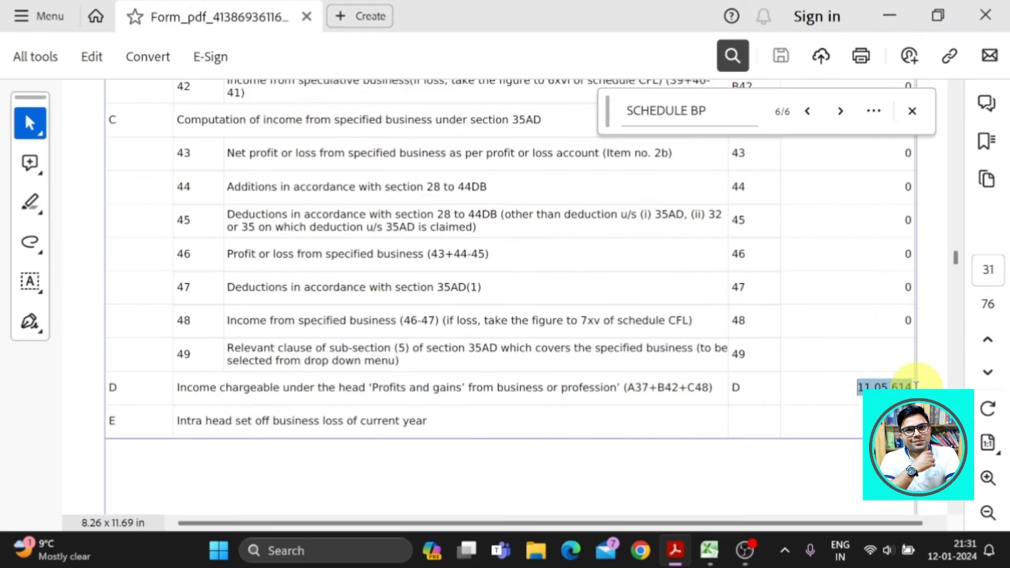
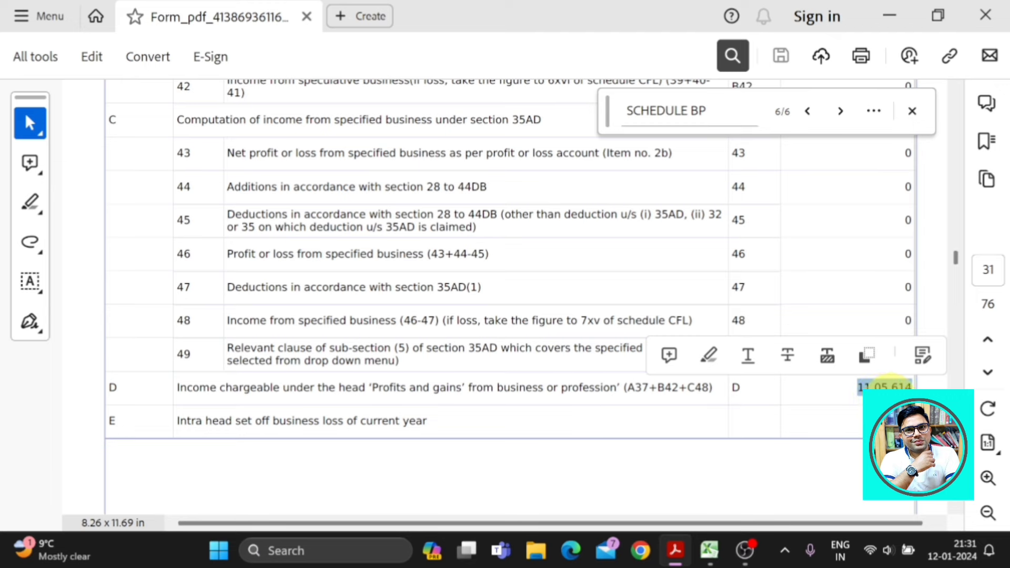
Compare the ITR business income 11,05,614 with Excel, then scroll to Schedule OS showing 60,950
{"action": "key", "text": "alt+Tab"}
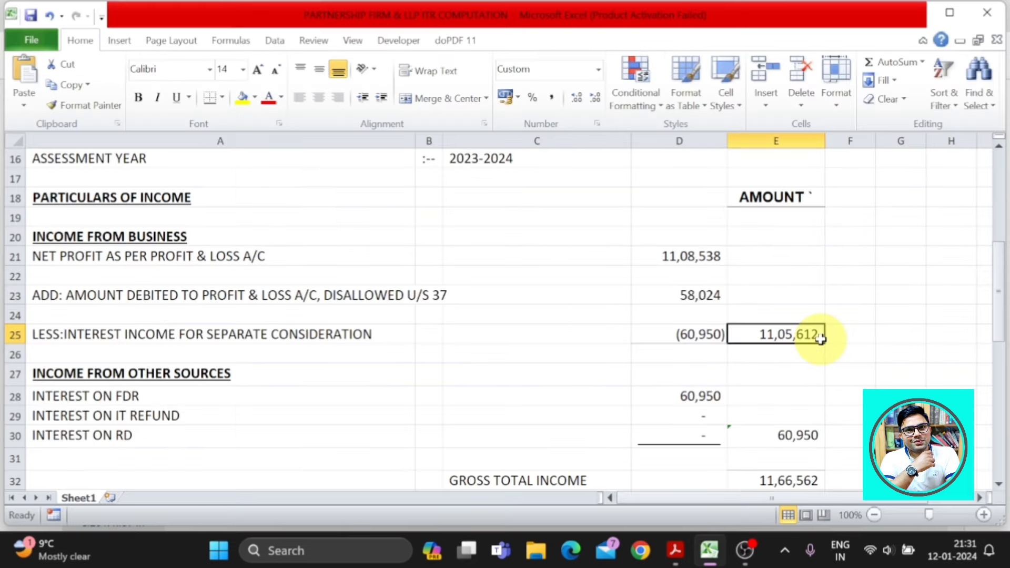
{"action": "key", "text": "alt+Tab"}
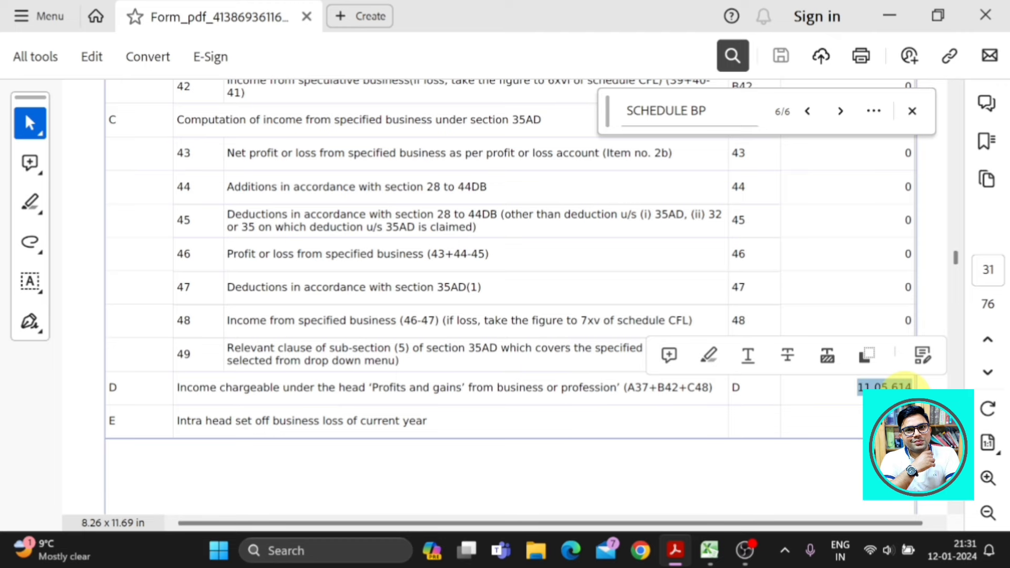
{"action": "key", "text": "alt+Tab"}
{"action": "scroll", "coordinate": [800, 339], "scroll_direction": "down", "scroll_amount": 1}
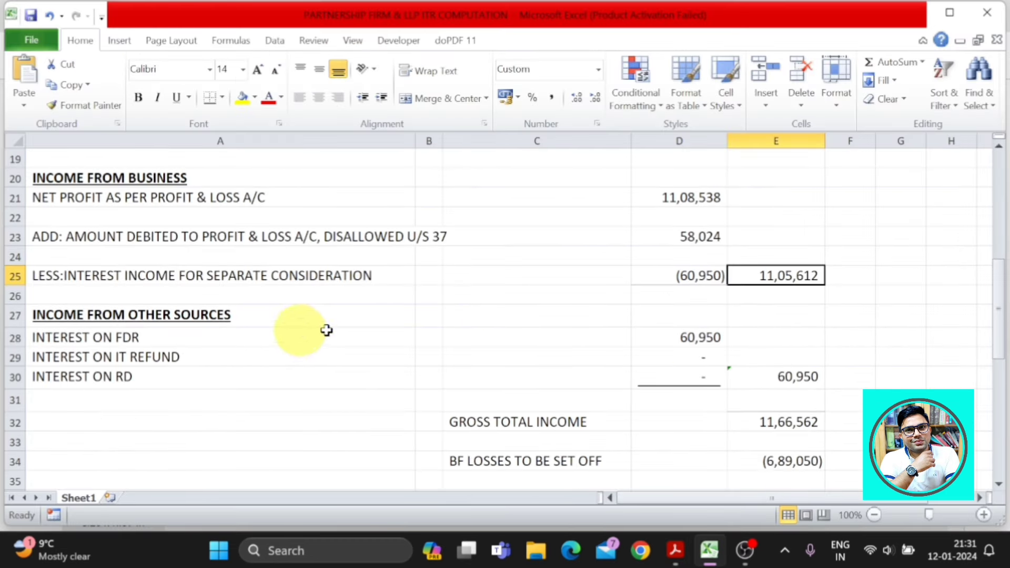
{"action": "left_click", "coordinate": [709, 276]}
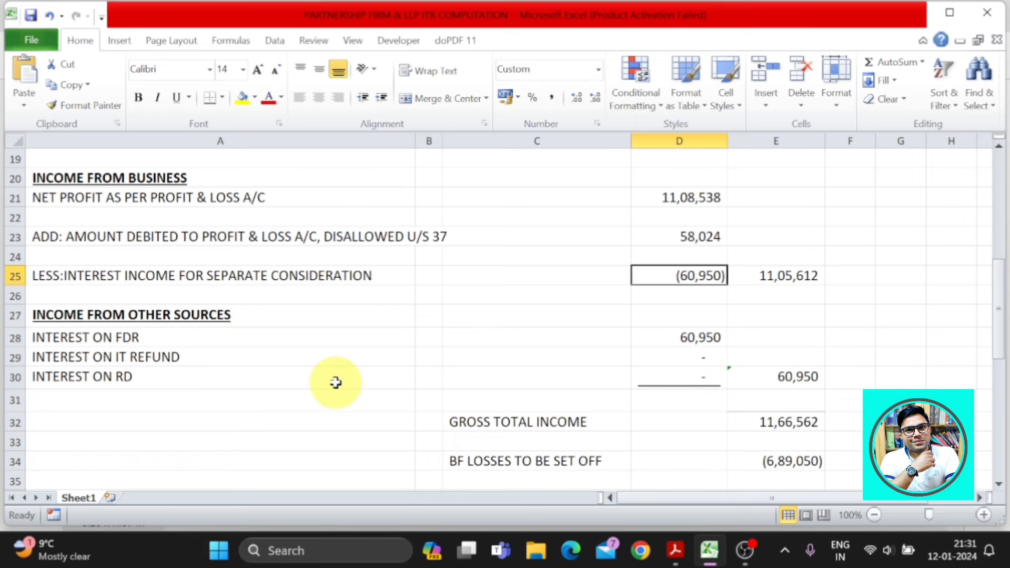
{"action": "key", "text": "alt+Tab"}
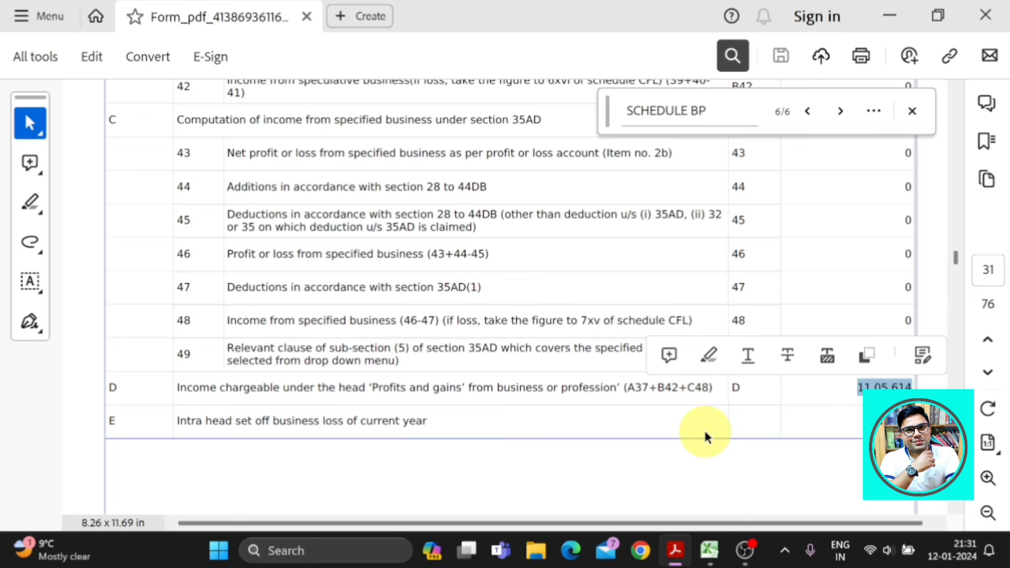
{"action": "scroll", "coordinate": [852, 445], "scroll_direction": "up", "scroll_amount": 5}
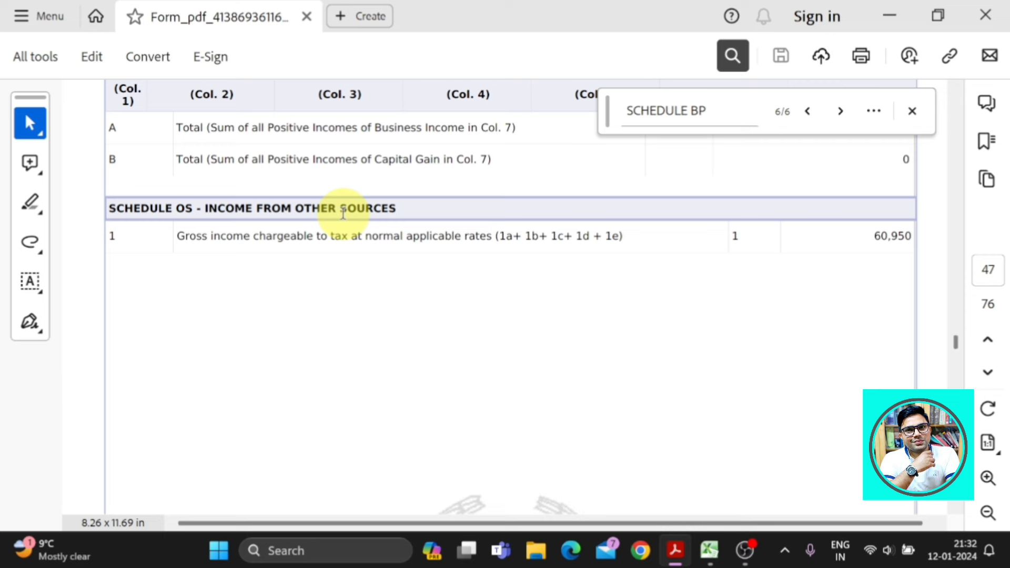
Select the Schedule OS interest rows on page 48: deposits 60,950 and income tax refund 0
{"action": "scroll", "coordinate": [343, 213], "scroll_direction": "down", "scroll_amount": 5}
{"action": "left_click_drag", "start_coordinate": [228, 369], "coordinate": [347, 371]}
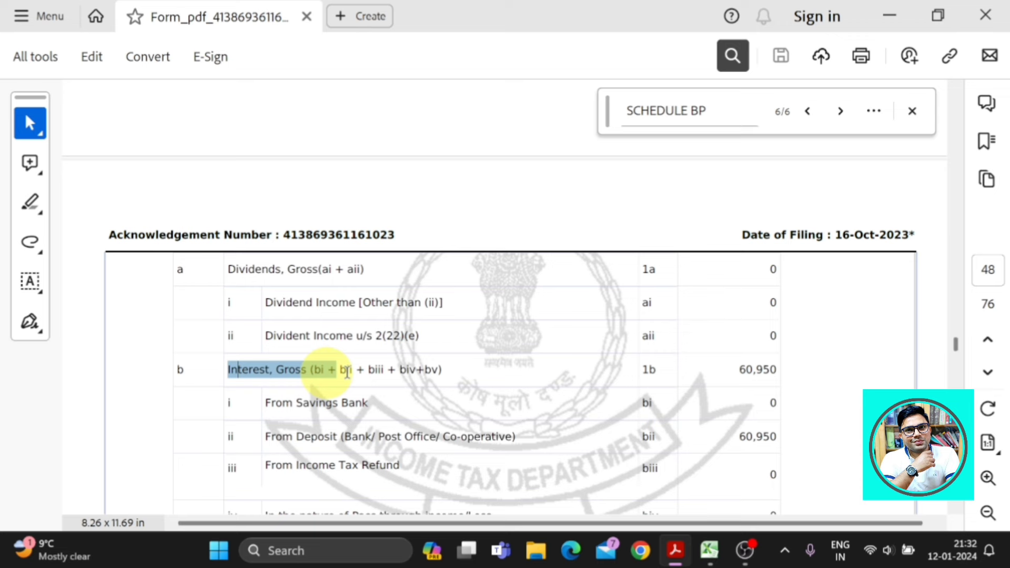
{"action": "scroll", "coordinate": [346, 372], "scroll_direction": "down", "scroll_amount": 1}
{"action": "left_click_drag", "start_coordinate": [266, 351], "coordinate": [363, 360]}
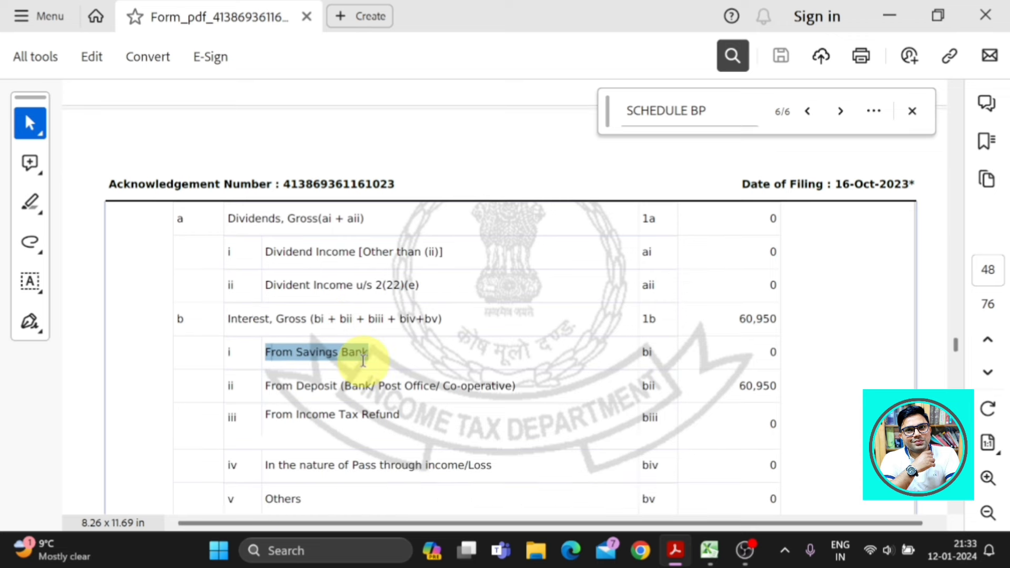
{"action": "left_click_drag", "start_coordinate": [282, 415], "coordinate": [291, 418]}
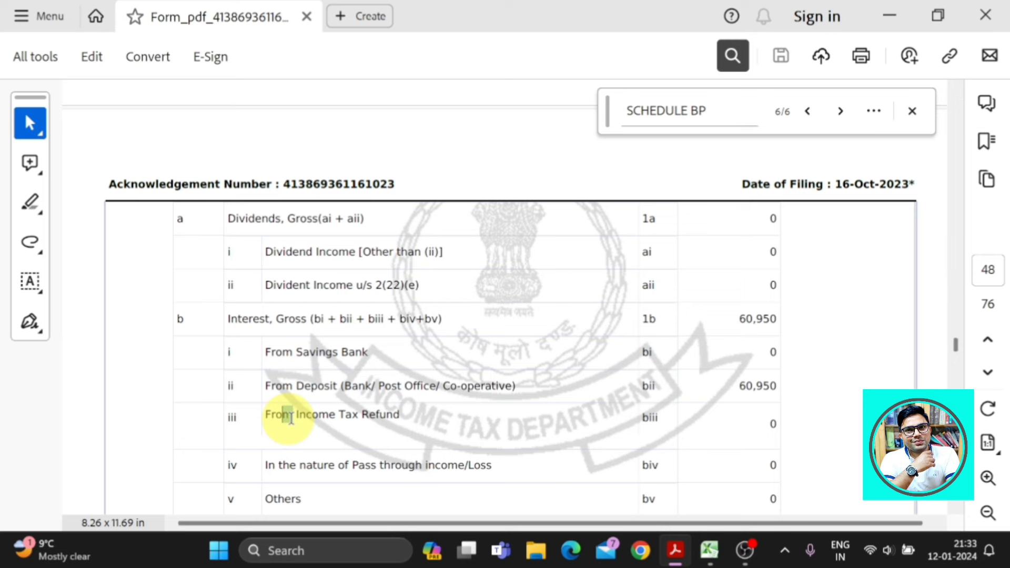
{"action": "left_click_drag", "start_coordinate": [264, 387], "coordinate": [297, 390]}
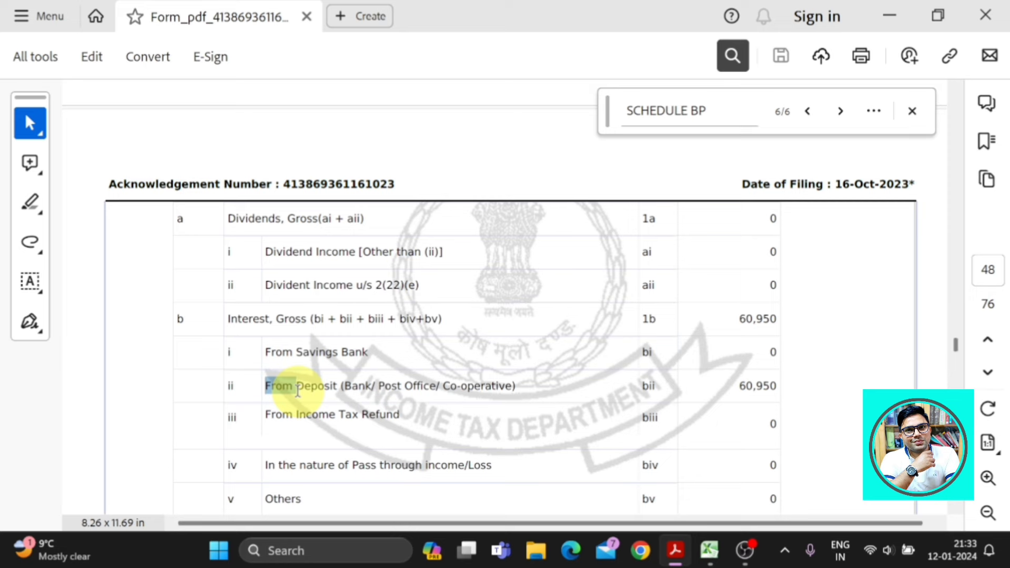
Inspect the SUM formula for gross total income in Excel's E32, leaving it unchanged
{"action": "key", "text": "alt+Tab"}
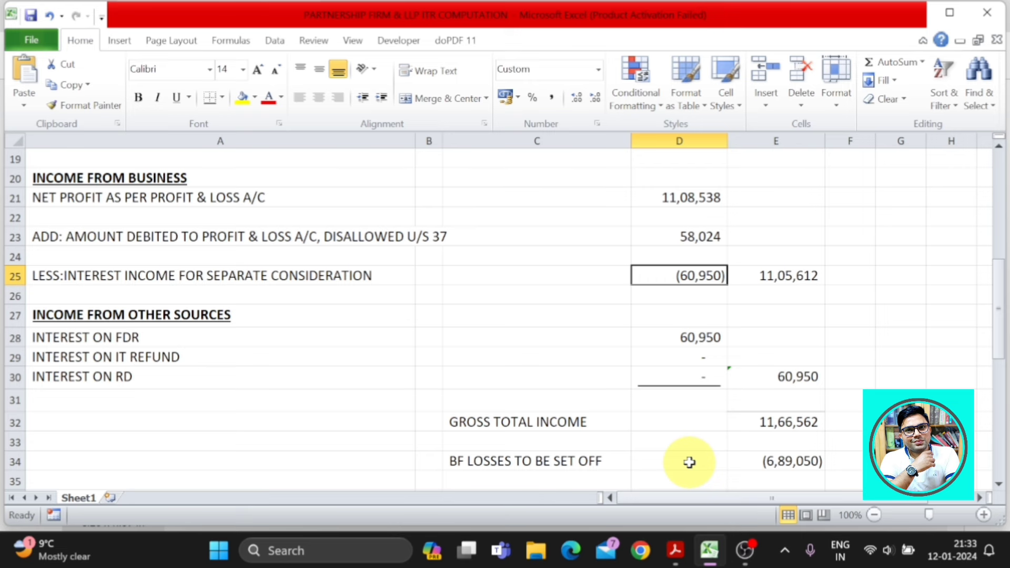
{"action": "scroll", "coordinate": [689, 462], "scroll_direction": "down", "scroll_amount": 1}
{"action": "left_click", "coordinate": [786, 350]}
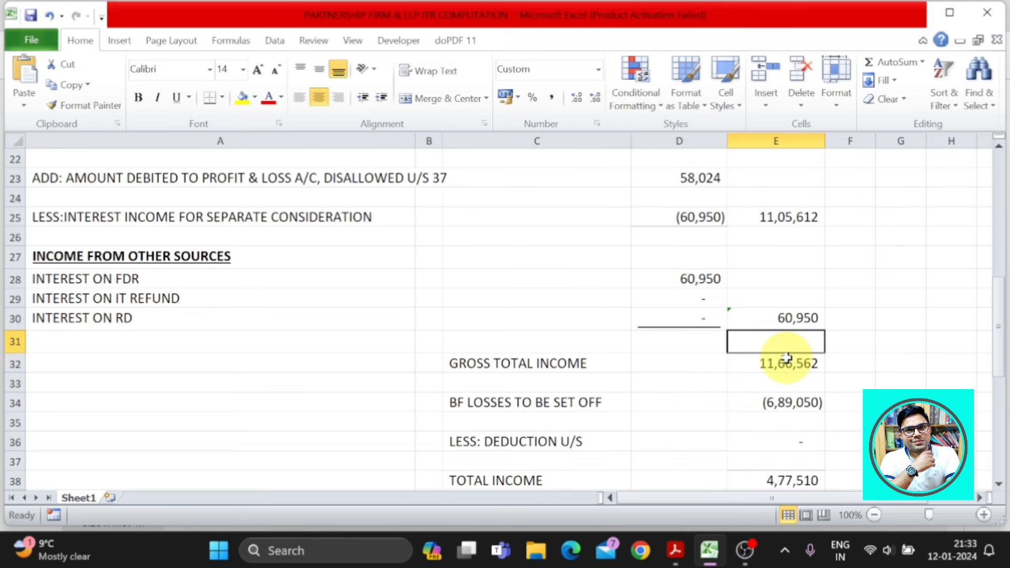
{"action": "double_click", "coordinate": [787, 363]}
{"action": "key", "text": "Escape"}
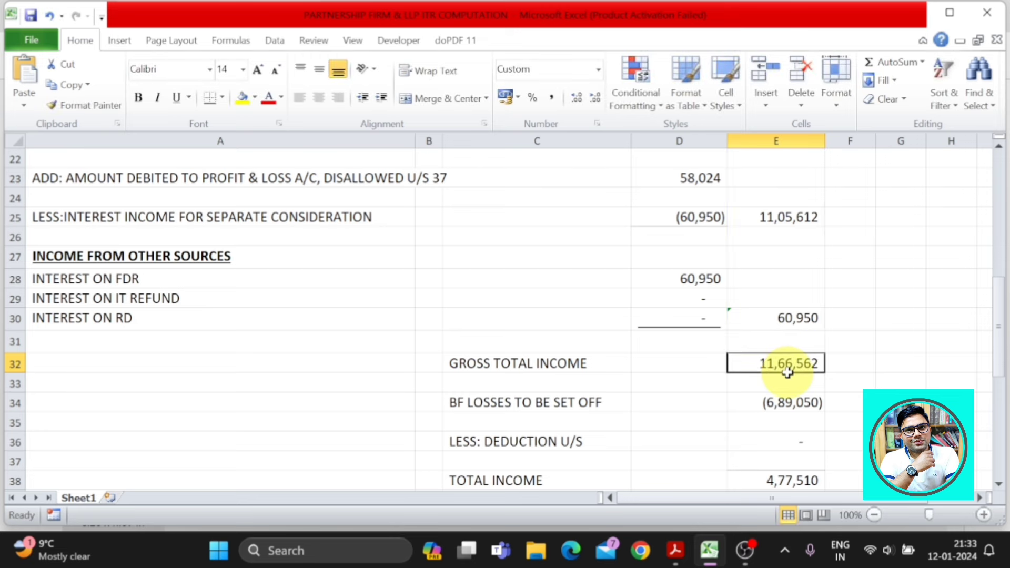
{"action": "key", "text": "alt+Tab"}
{"action": "left_click", "coordinate": [786, 369]}
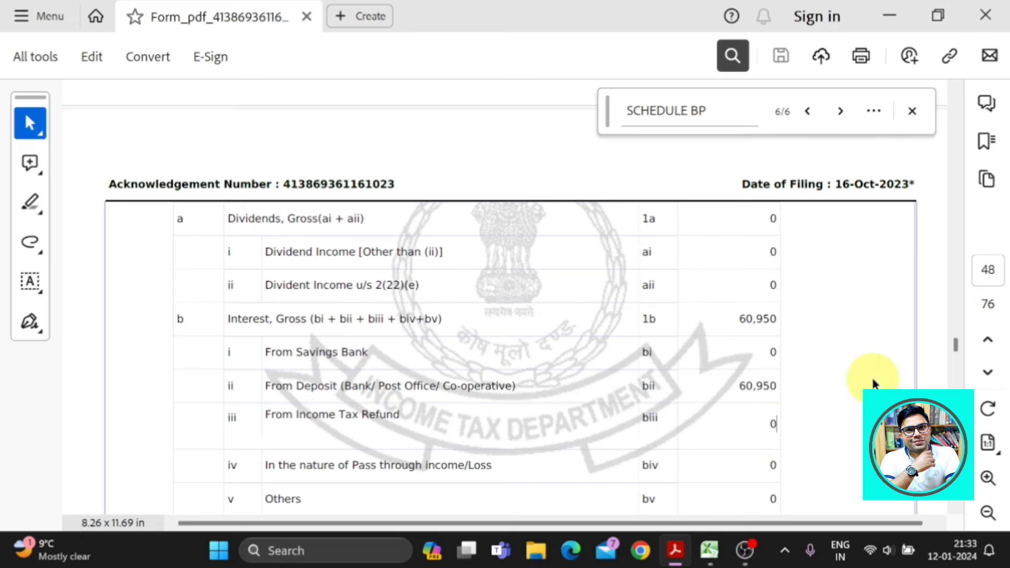
Scroll the return to the Part B-TI Computation of Total Income heading
{"action": "scroll", "coordinate": [873, 382], "scroll_direction": "down", "scroll_amount": 10}
{"action": "scroll", "coordinate": [883, 302], "scroll_direction": "down", "scroll_amount": 10}
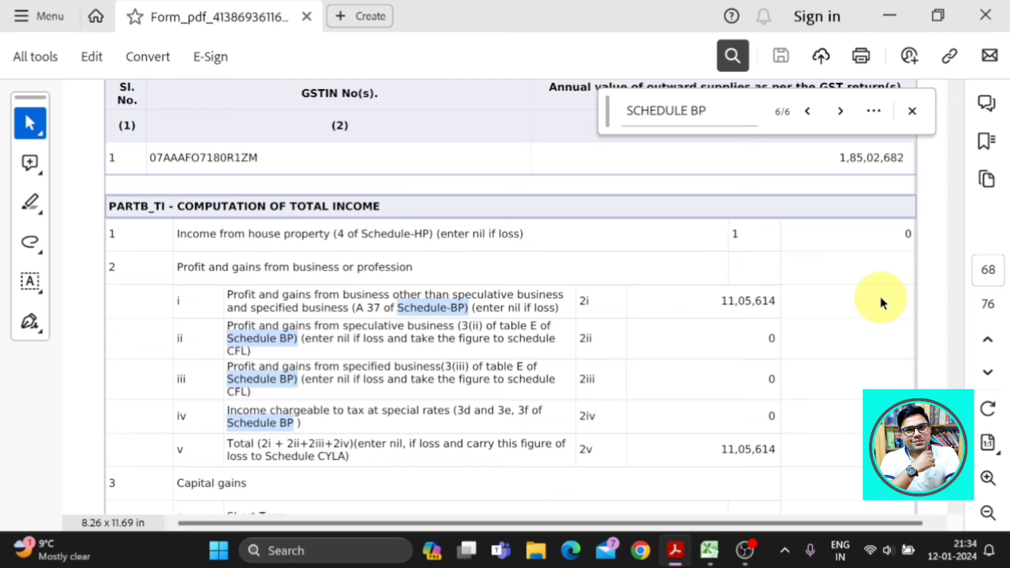
{"action": "scroll", "coordinate": [879, 293], "scroll_direction": "down", "scroll_amount": 1}
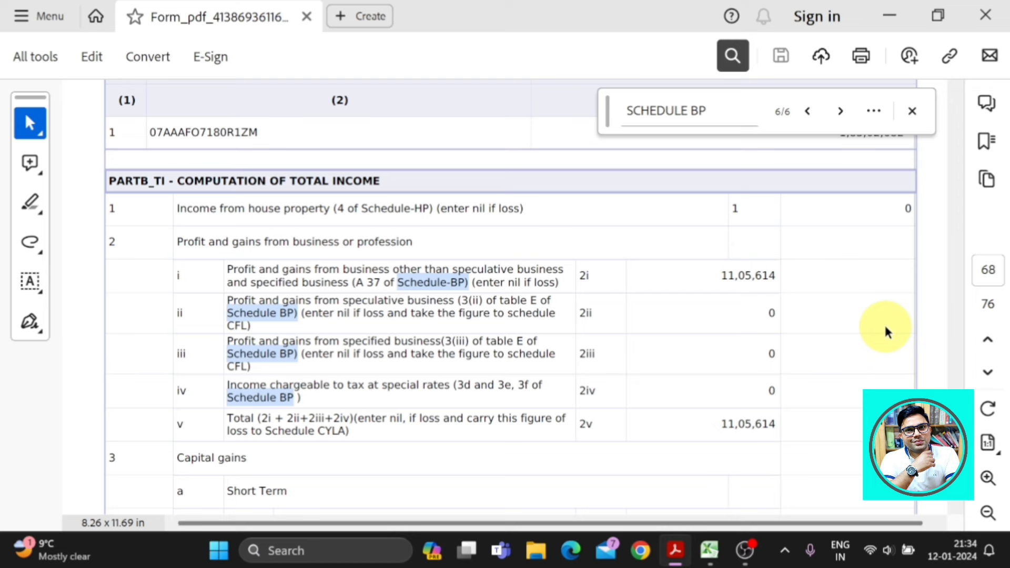
{"action": "left_click_drag", "start_coordinate": [109, 180], "coordinate": [147, 186]}
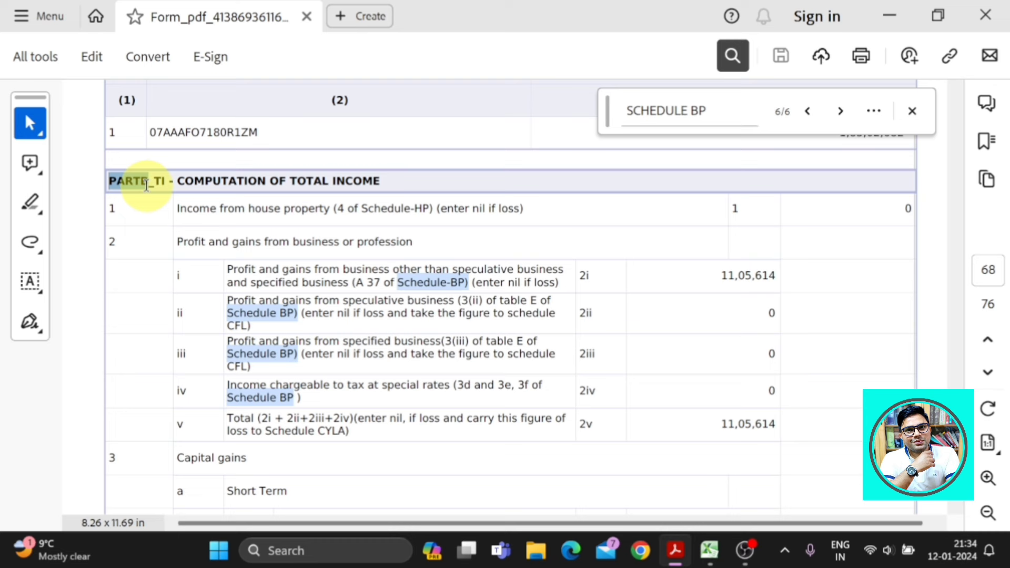
{"action": "left_click_drag", "start_coordinate": [177, 180], "coordinate": [381, 184]}
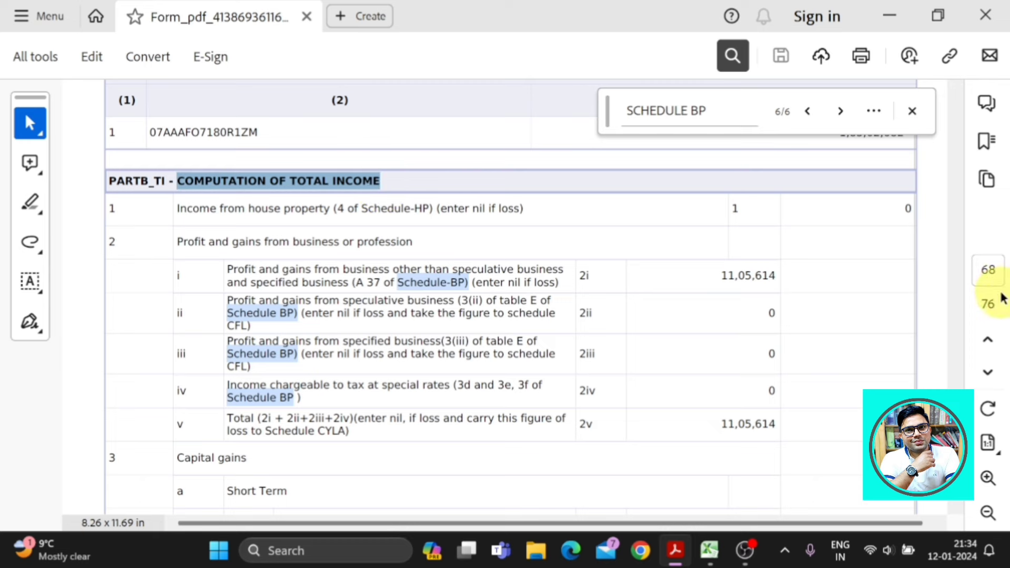
{"action": "left_click", "coordinate": [123, 181]}
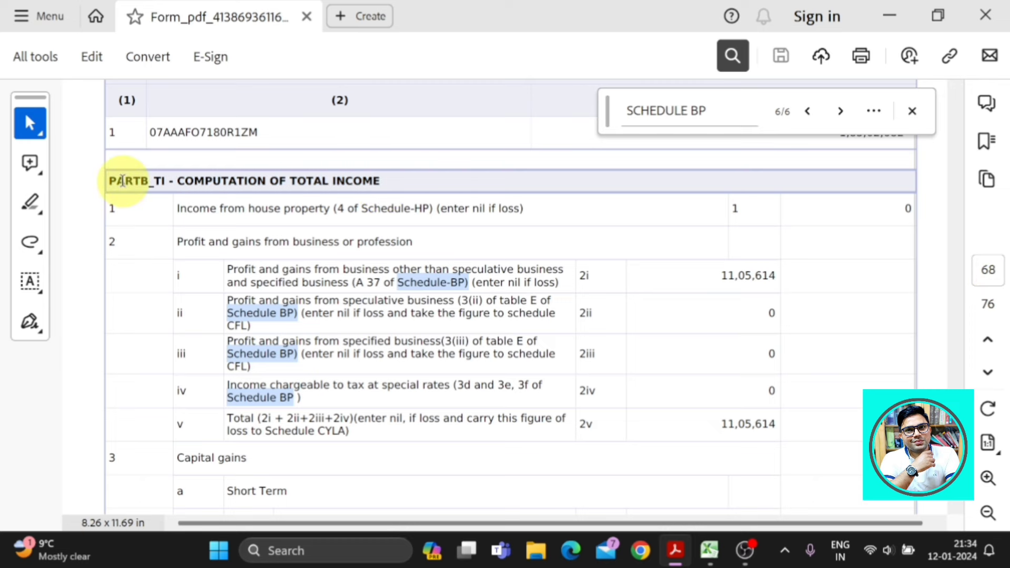
{"action": "left_click_drag", "start_coordinate": [123, 180], "coordinate": [389, 182]}
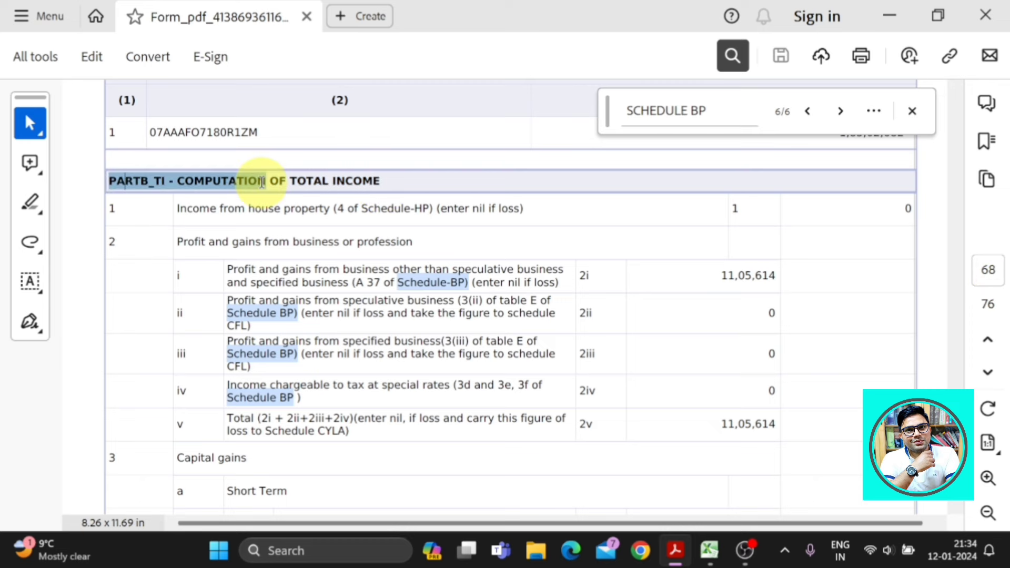
Compare the row 2i business income 11,05,614 against the Excel computation
{"action": "key", "text": "alt+Tab"}
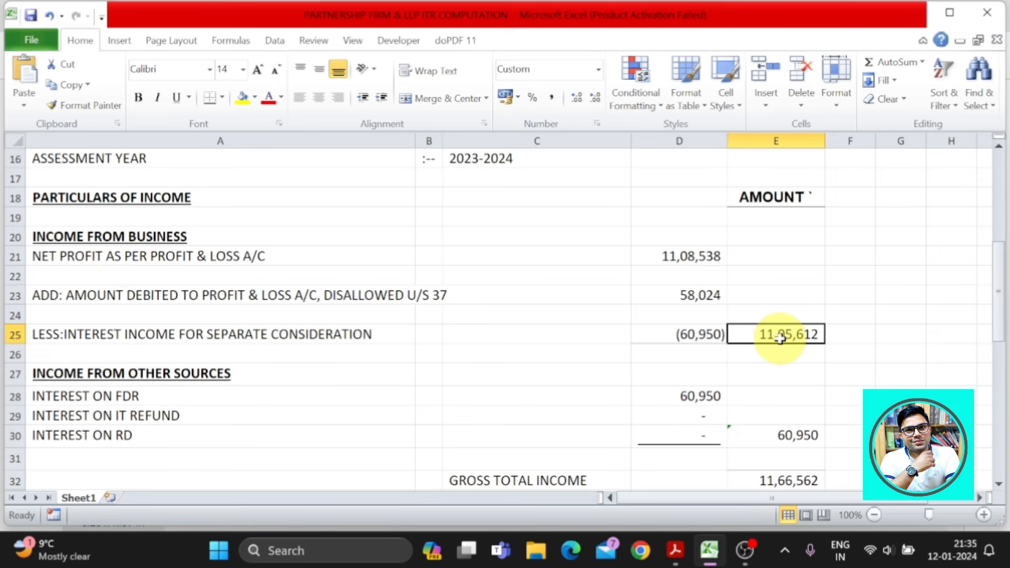
{"action": "key", "text": "alt+Tab"}
{"action": "left_click_drag", "start_coordinate": [719, 225], "coordinate": [785, 226]}
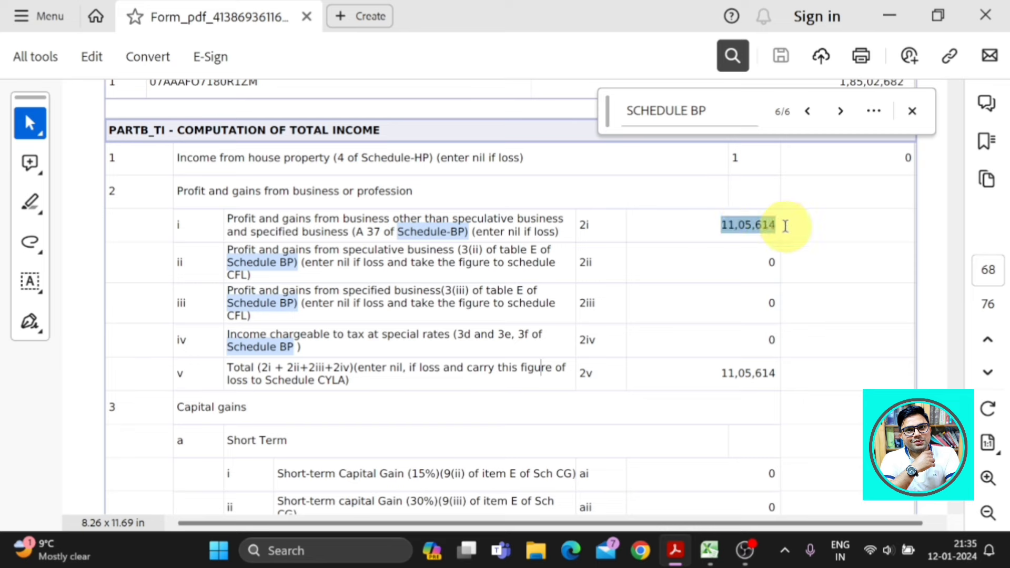
{"action": "left_click", "coordinate": [785, 226]}
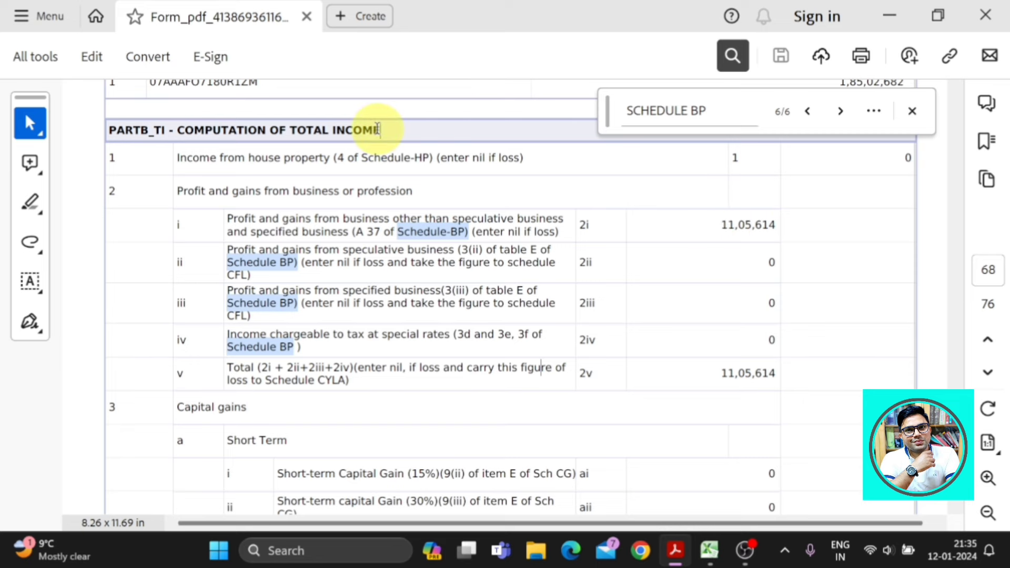
{"action": "left_click_drag", "start_coordinate": [377, 129], "coordinate": [110, 131]}
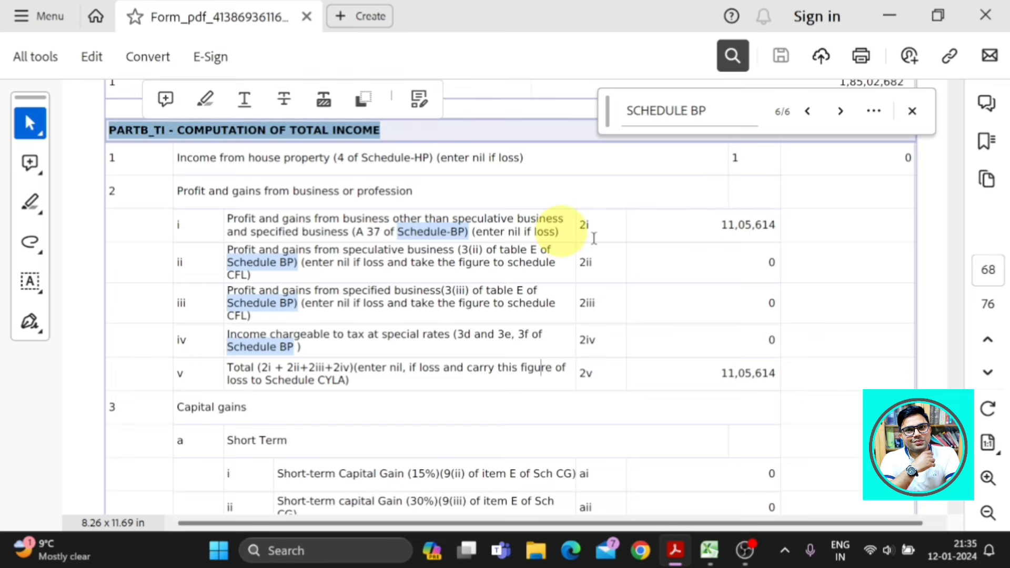
{"action": "key", "text": "alt+Tab"}
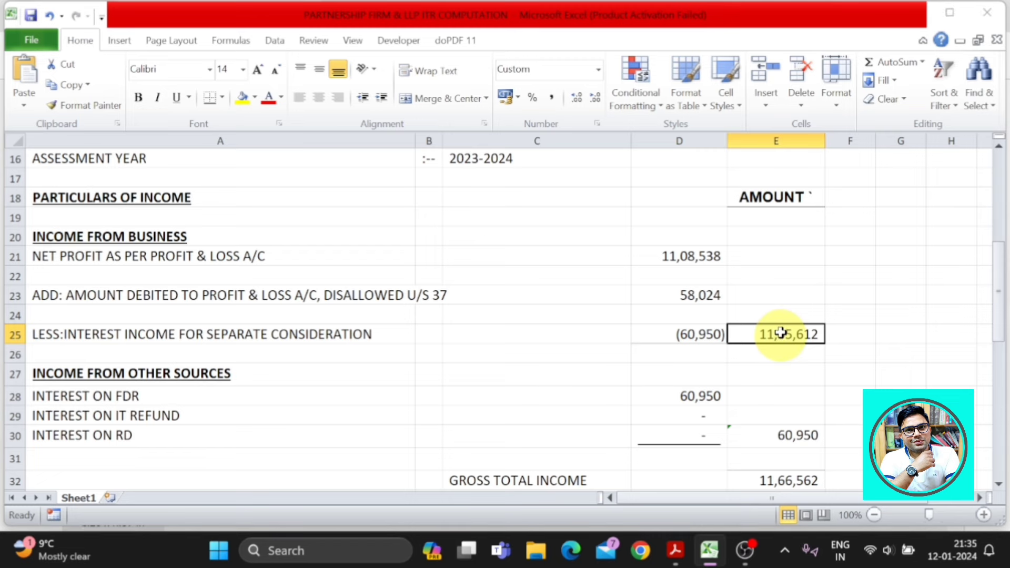
{"action": "key", "text": "alt+Tab"}
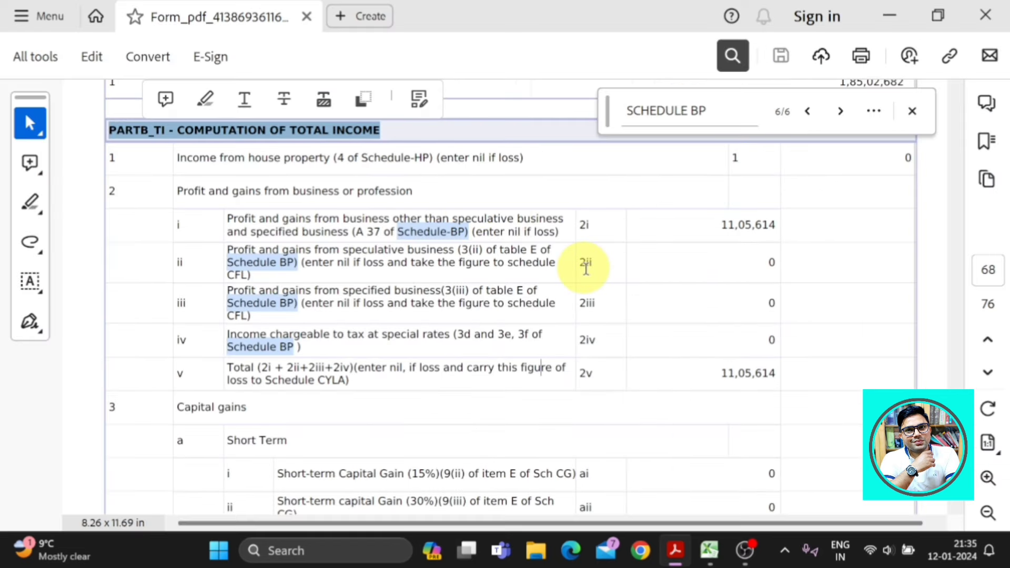
{"action": "double_click", "coordinate": [746, 225]}
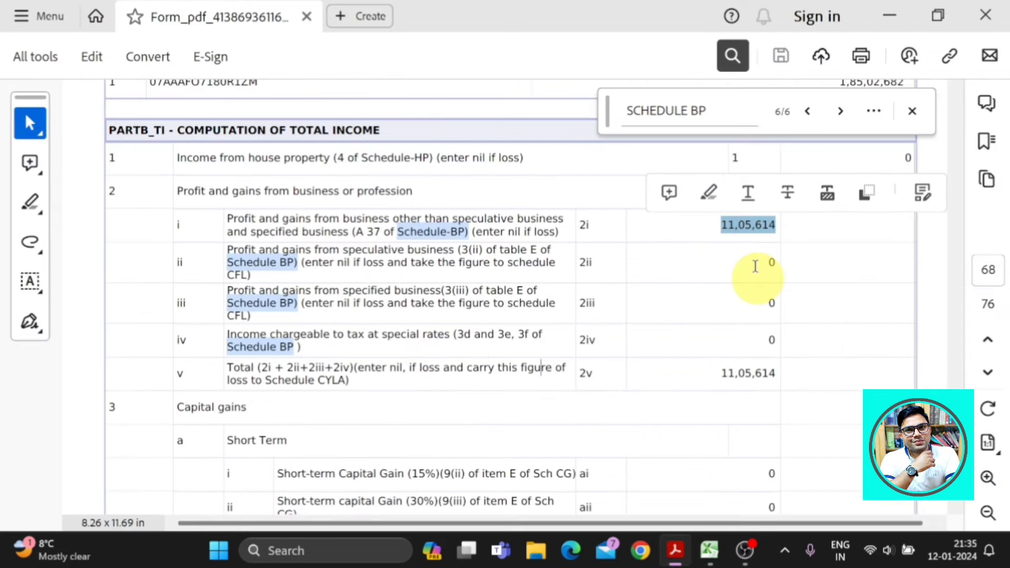
Check Excel's D23 business income 11,05,612 against the return's 11,05,614
{"action": "key", "text": "alt+Tab"}
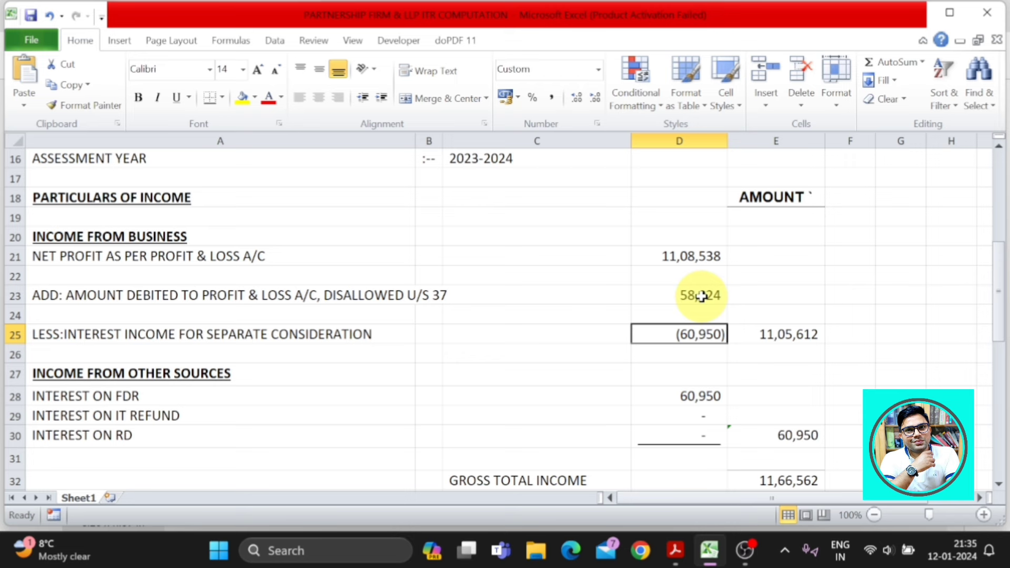
{"action": "left_click", "coordinate": [702, 296]}
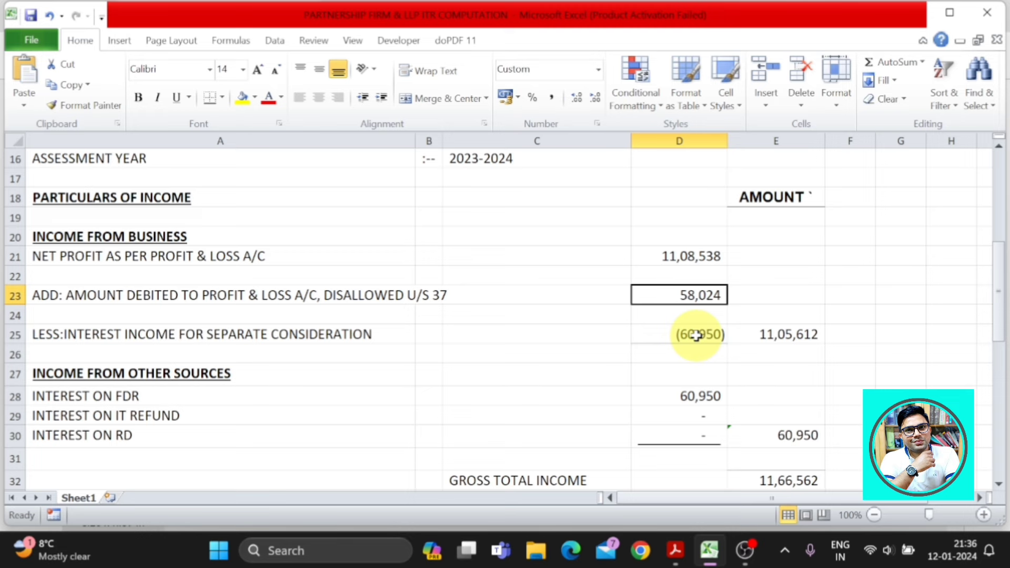
{"action": "key", "text": "alt+Tab"}
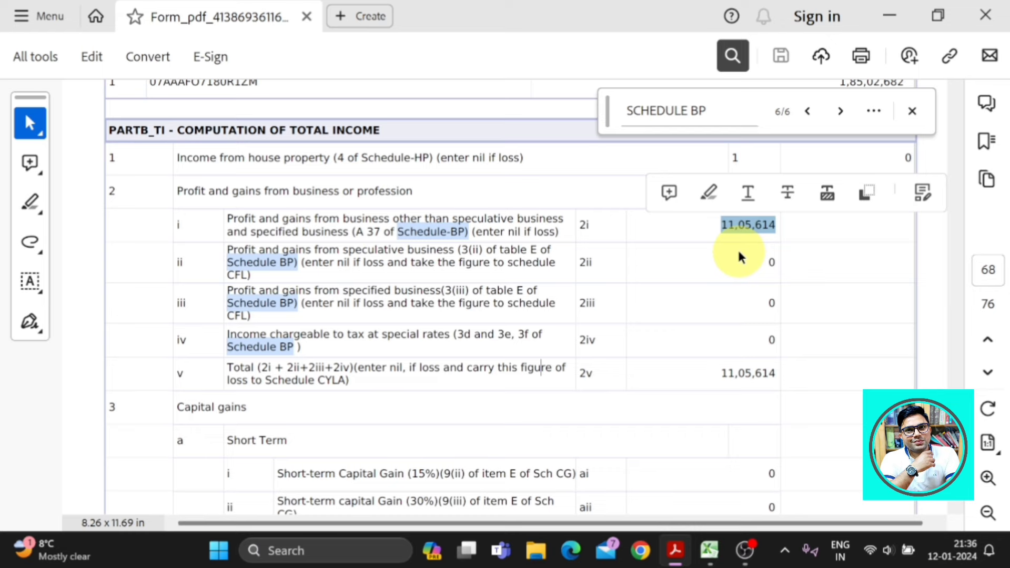
{"action": "key", "text": "alt+Tab"}
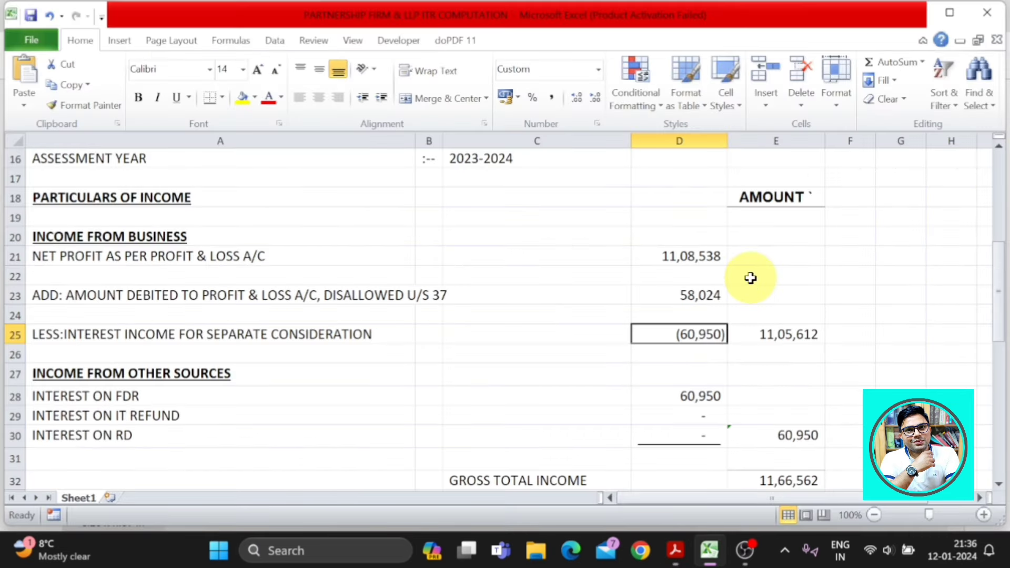
{"action": "key", "text": "alt+Tab"}
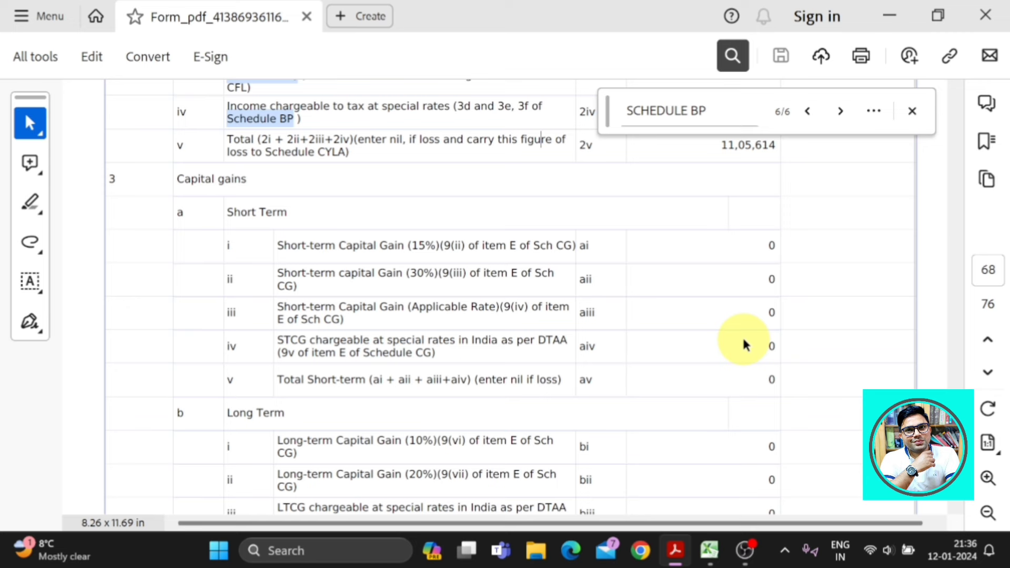
Scroll to the return's other-sources income of 60,950 and check Excel's gross total income in C32
{"action": "scroll", "coordinate": [744, 343], "scroll_direction": "down", "scroll_amount": 1}
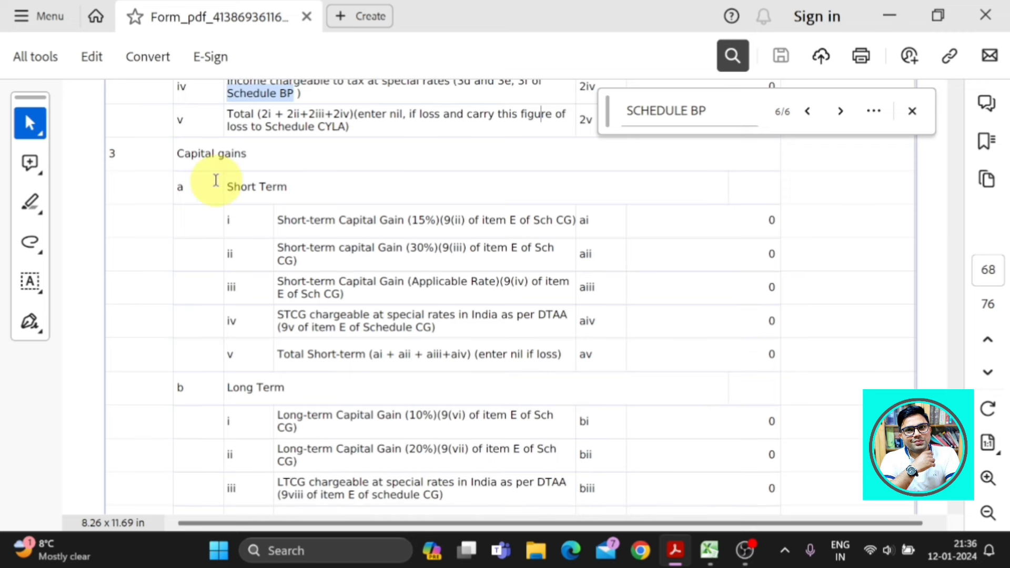
{"action": "scroll", "coordinate": [308, 341], "scroll_direction": "down", "scroll_amount": 5}
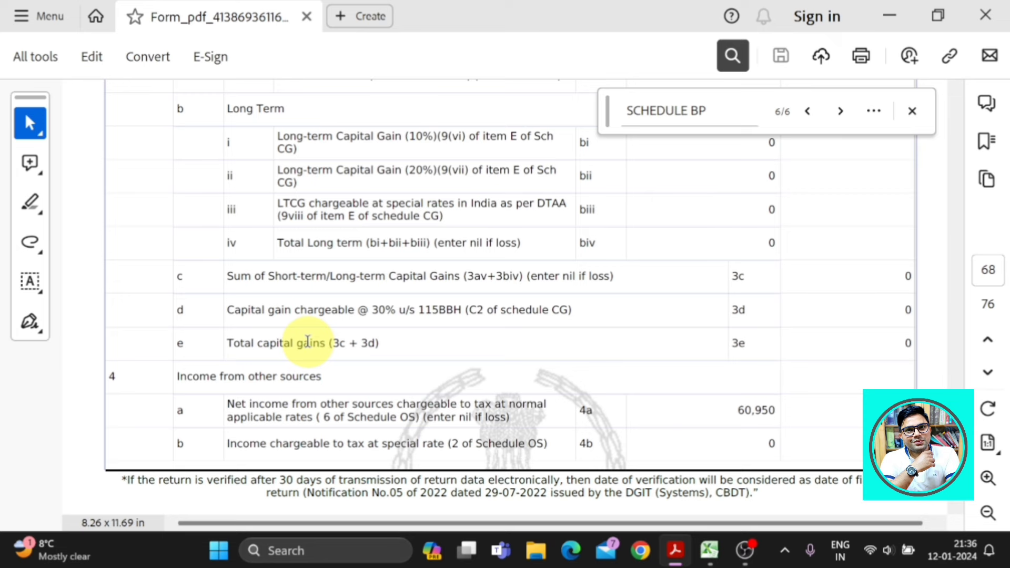
{"action": "scroll", "coordinate": [768, 327], "scroll_direction": "down", "scroll_amount": 2}
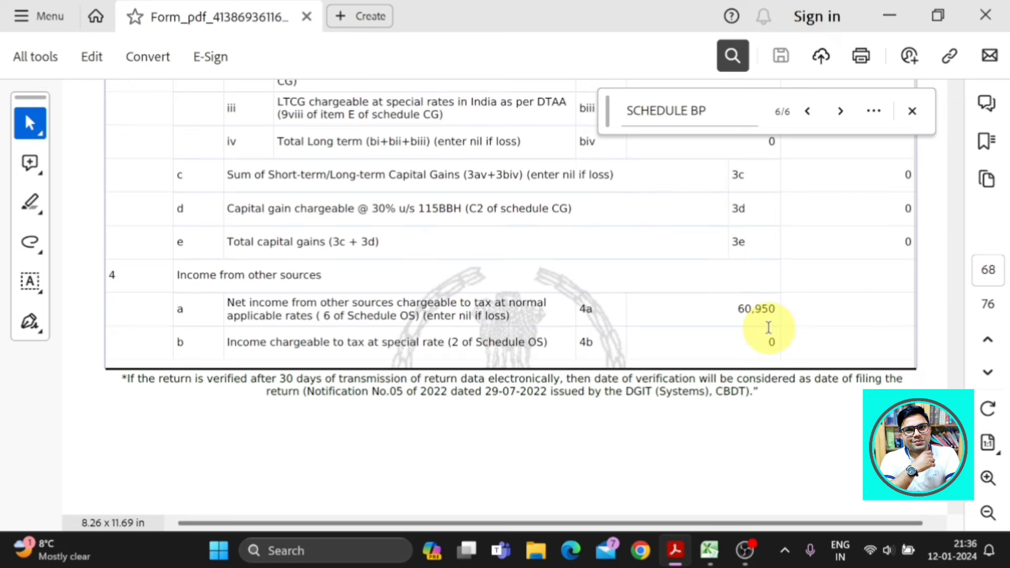
{"action": "key", "text": "alt+Tab"}
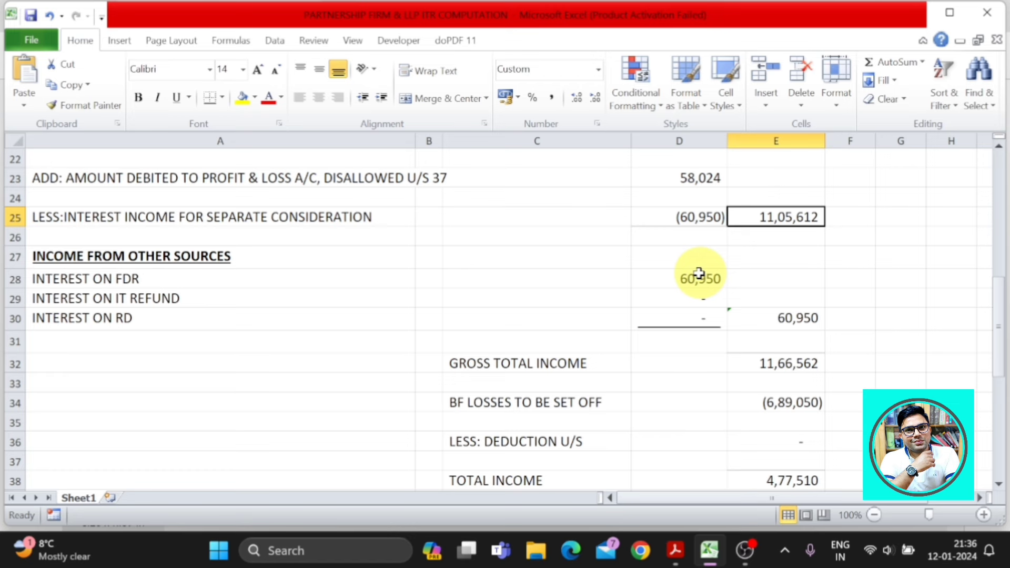
{"action": "left_click", "coordinate": [627, 365]}
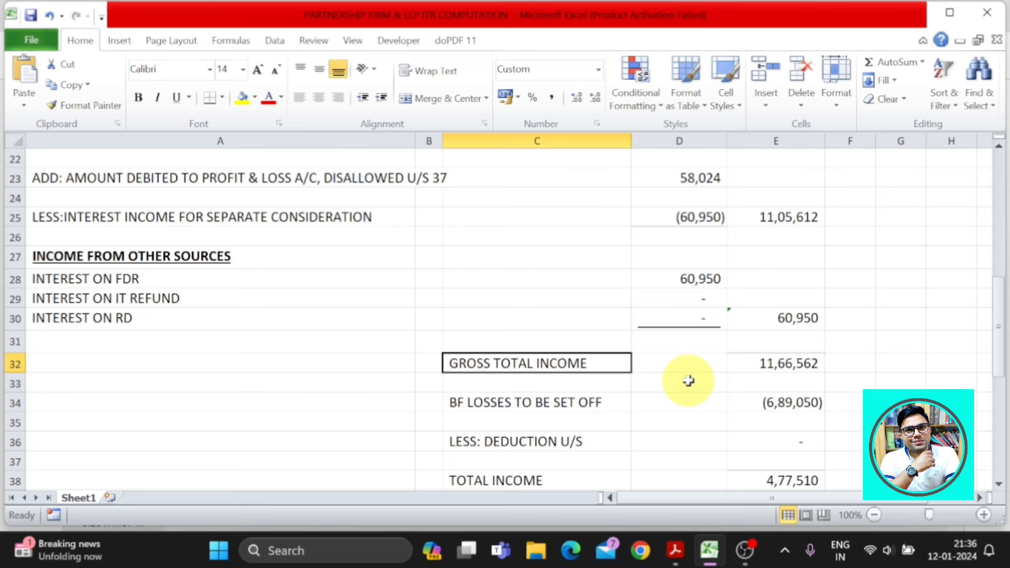
Select the return's brought-forward losses line (6,89,050) and view E38's total income formula (4,77,510)
{"action": "key", "text": "alt+Tab"}
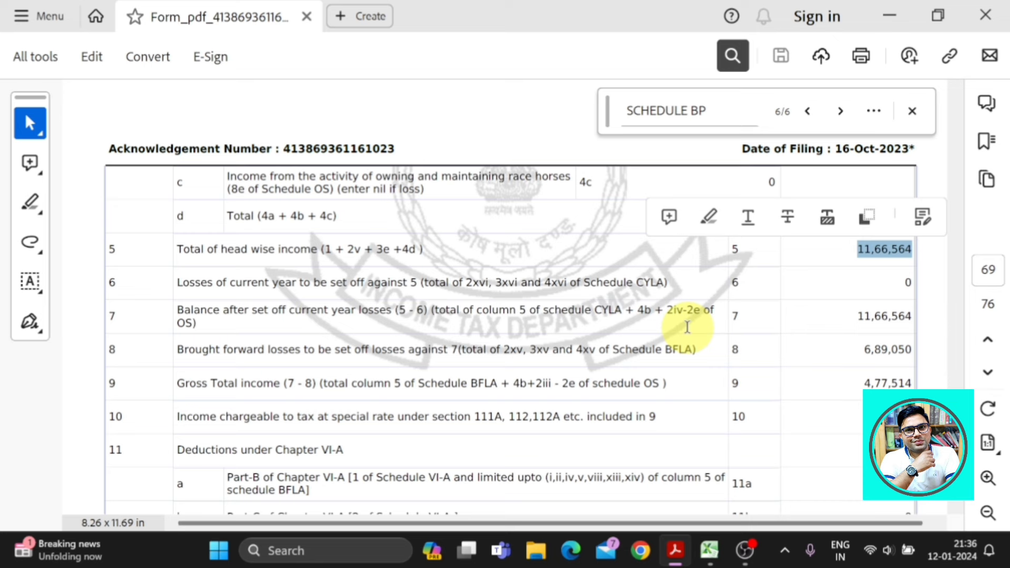
{"action": "scroll", "coordinate": [213, 310], "scroll_direction": "down", "scroll_amount": 1}
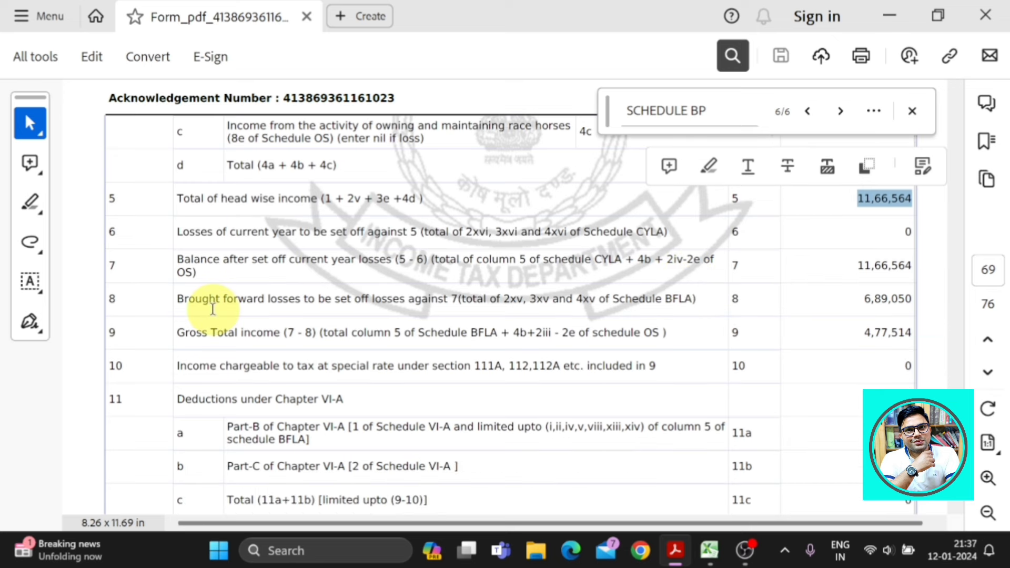
{"action": "left_click_drag", "start_coordinate": [177, 298], "coordinate": [434, 300]}
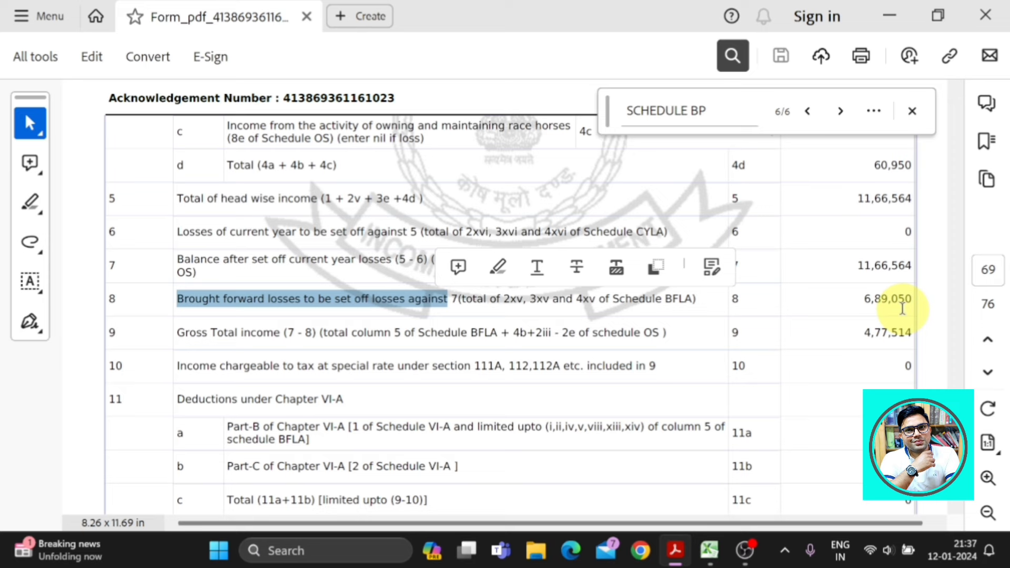
{"action": "key", "text": "alt+Tab"}
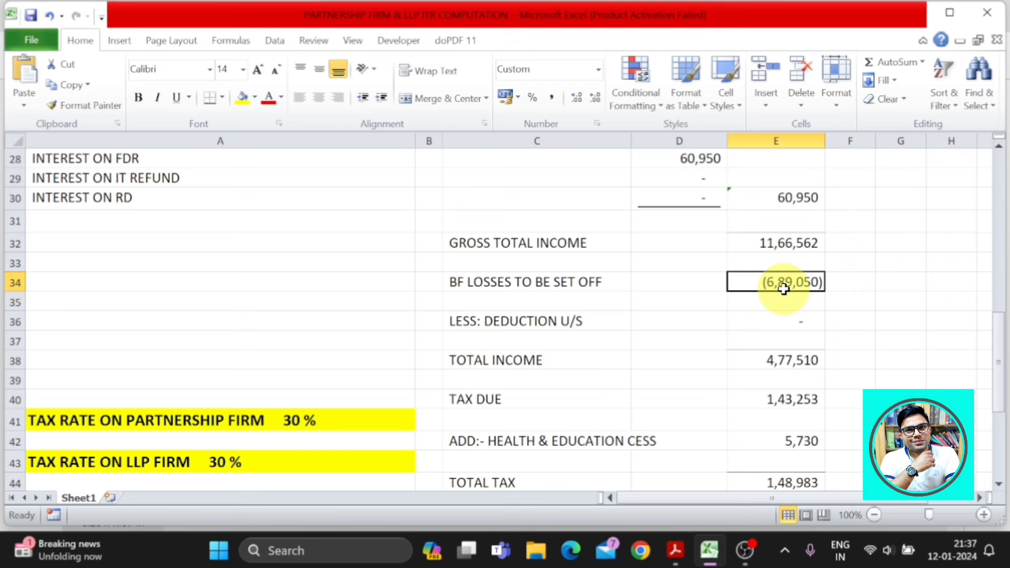
{"action": "double_click", "coordinate": [805, 360]}
{"action": "key", "text": "Escape"}
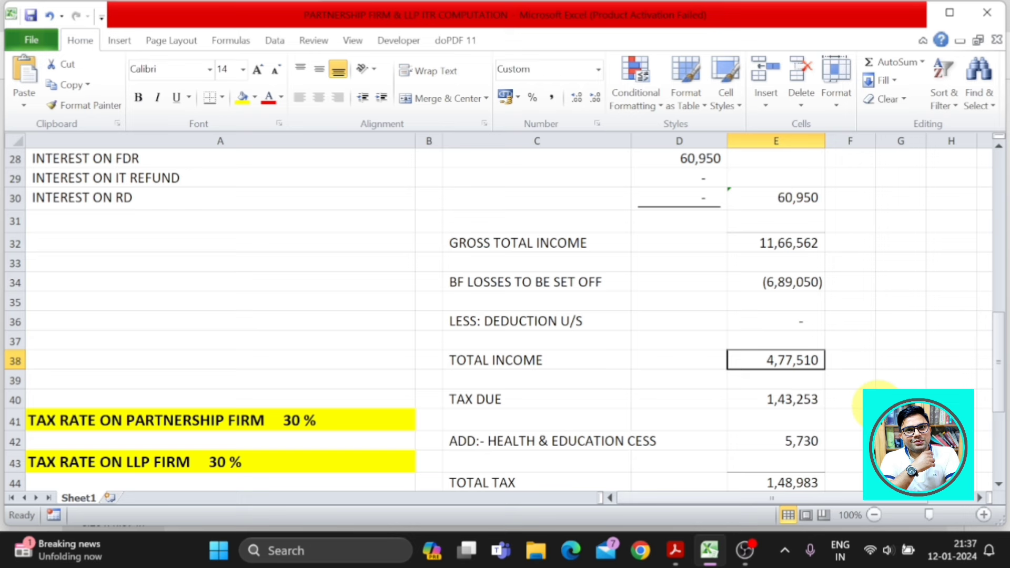
Compare Excel's tax due 1,43,253 in E40 with the return's tax payable on total income
{"action": "scroll", "coordinate": [786, 358], "scroll_direction": "down", "scroll_amount": 1}
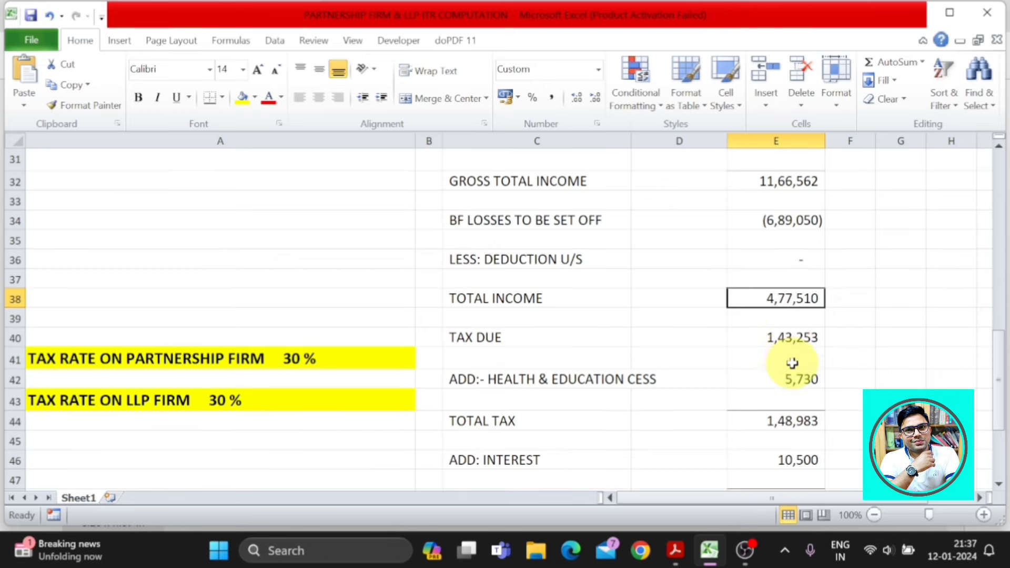
{"action": "left_click", "coordinate": [800, 341]}
{"action": "key", "text": "alt+Tab"}
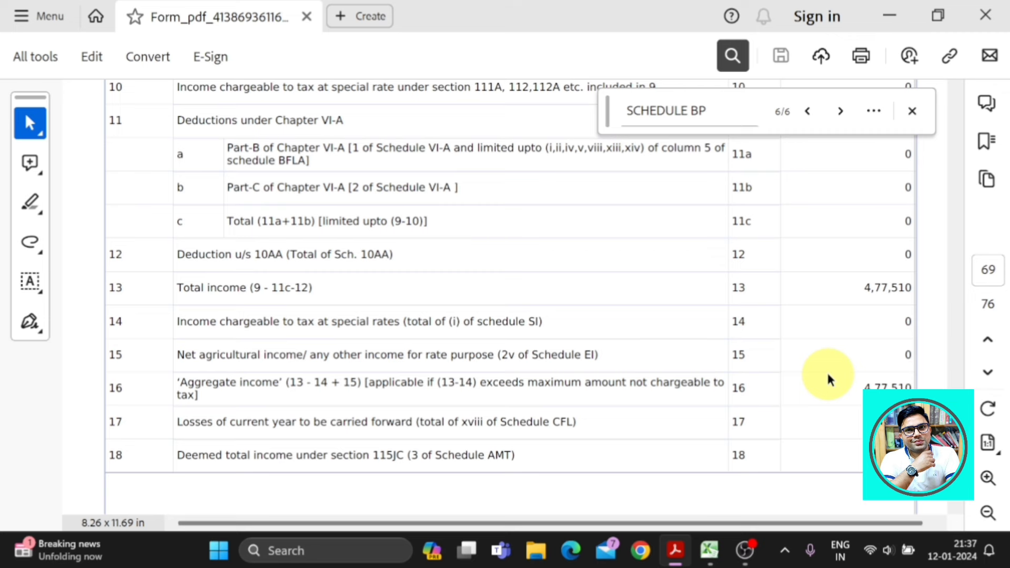
{"action": "scroll", "coordinate": [826, 370], "scroll_direction": "down", "scroll_amount": 10}
{"action": "triple_click", "coordinate": [309, 269]}
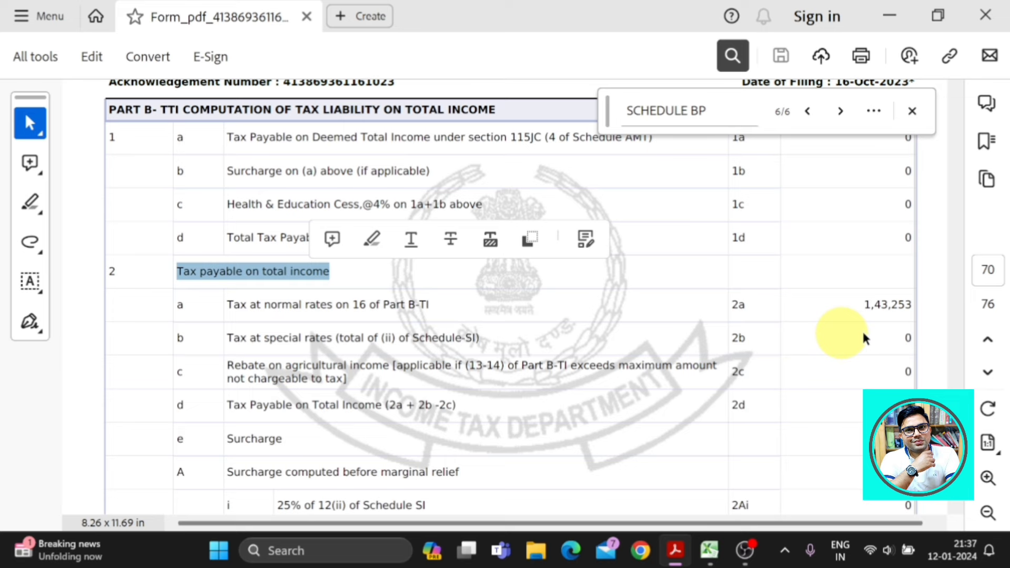
{"action": "key", "text": "alt+Tab"}
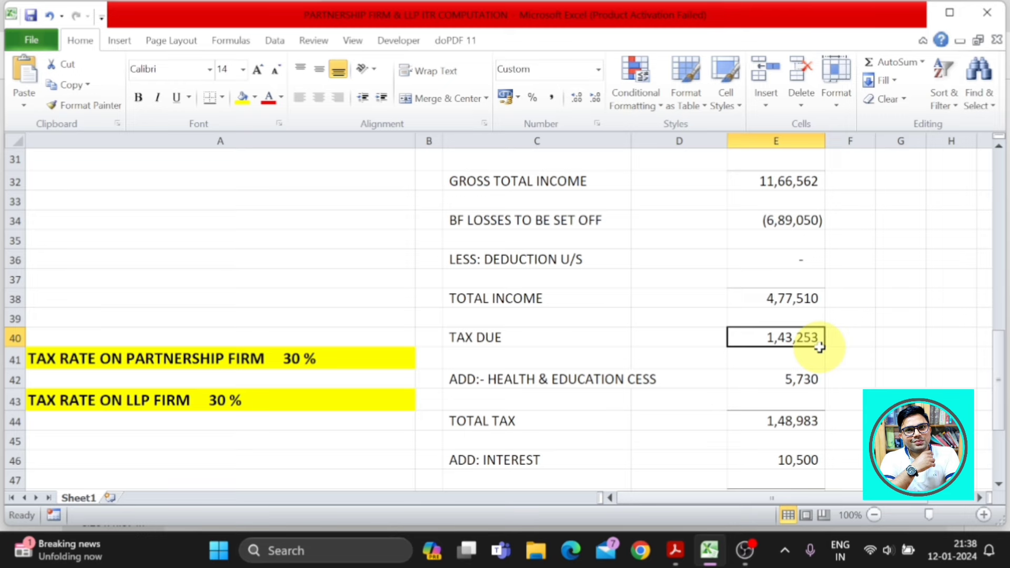
{"action": "key", "text": "alt+Tab"}
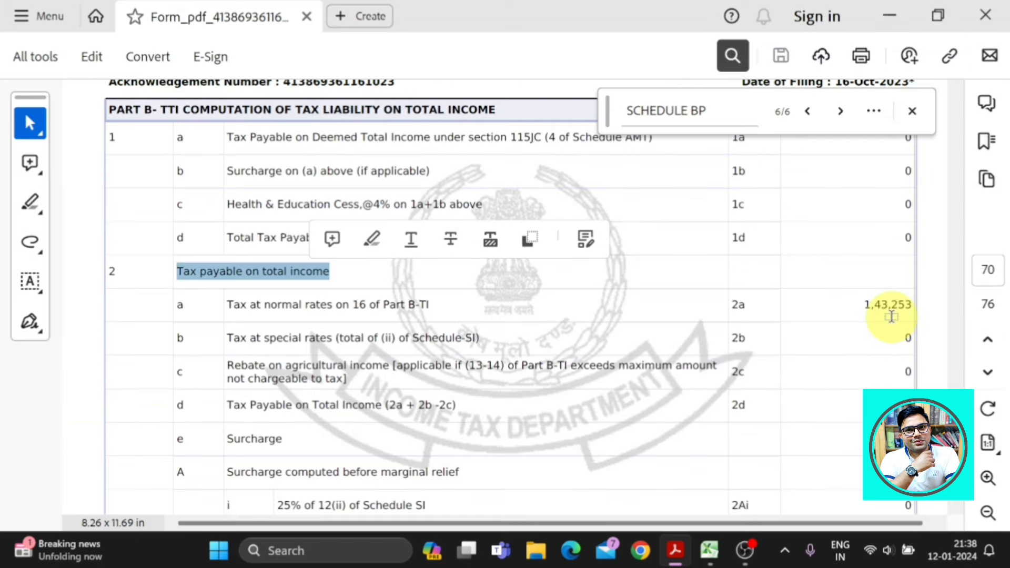
{"action": "key", "text": "alt+Tab"}
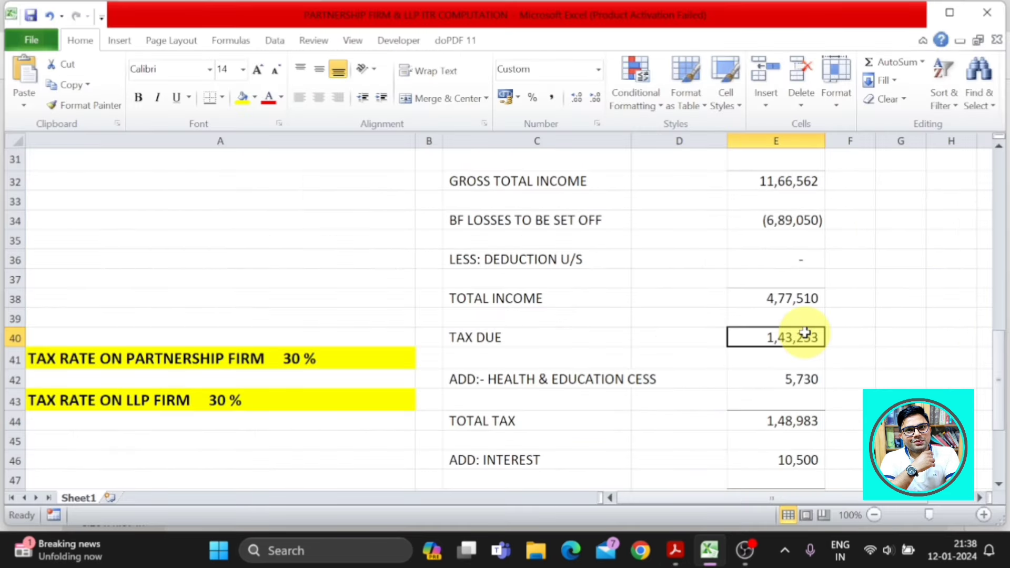
Recheck total income in E38 and tax due in E40, then scroll the return to the cess rows
{"action": "left_click", "coordinate": [788, 298]}
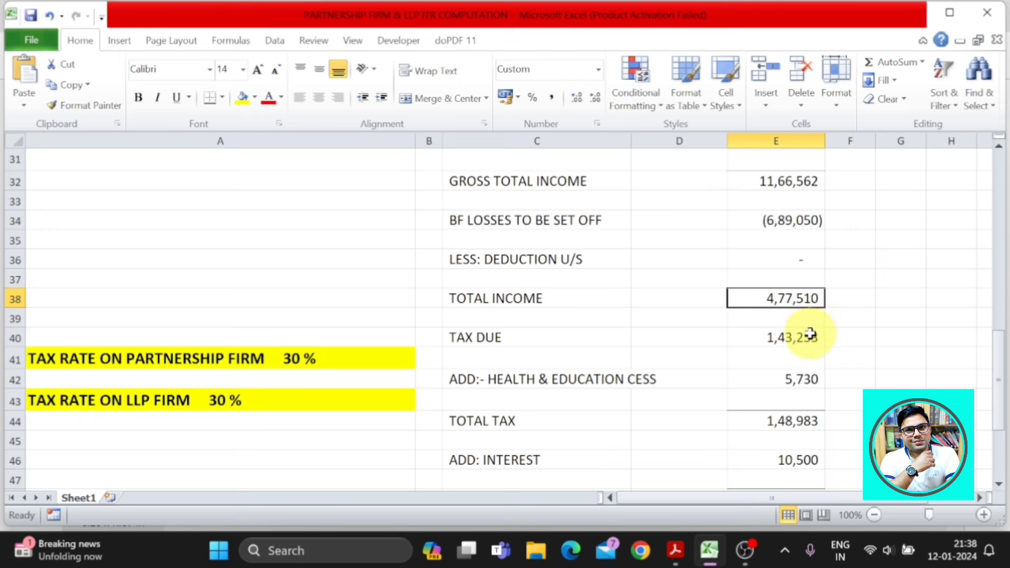
{"action": "left_click", "coordinate": [806, 337]}
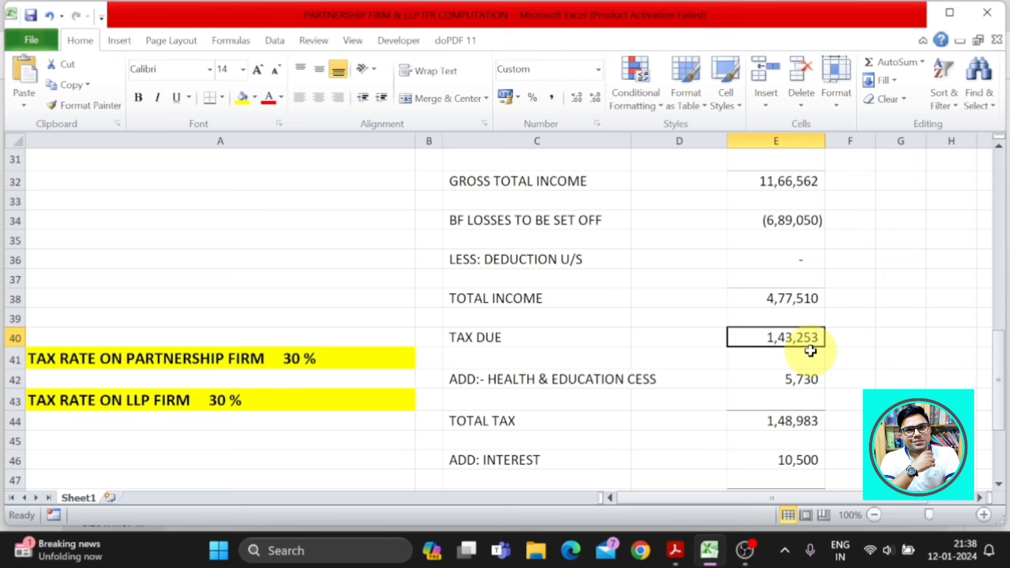
{"action": "left_click", "coordinate": [796, 300]}
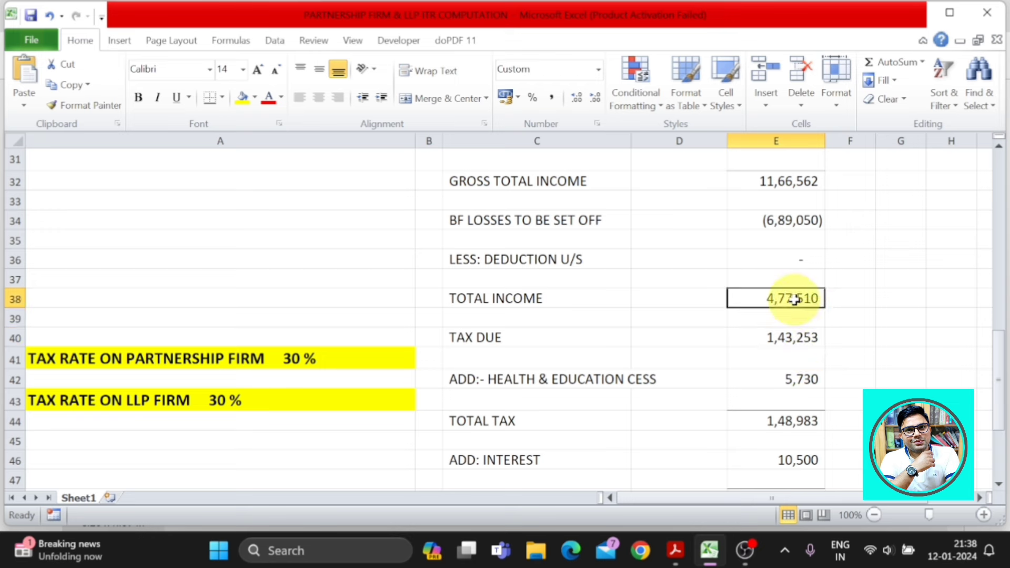
{"action": "left_click", "coordinate": [796, 337]}
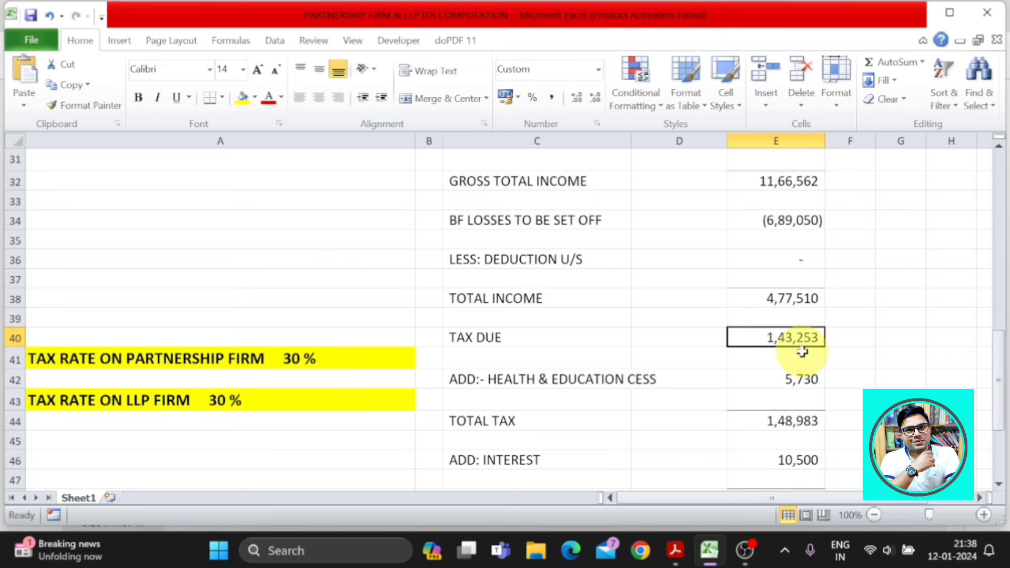
{"action": "scroll", "coordinate": [801, 351], "scroll_direction": "down", "scroll_amount": 1}
{"action": "key", "text": "alt+Tab"}
{"action": "scroll", "coordinate": [801, 348], "scroll_direction": "down", "scroll_amount": 1}
{"action": "scroll", "coordinate": [800, 348], "scroll_direction": "down", "scroll_amount": 5}
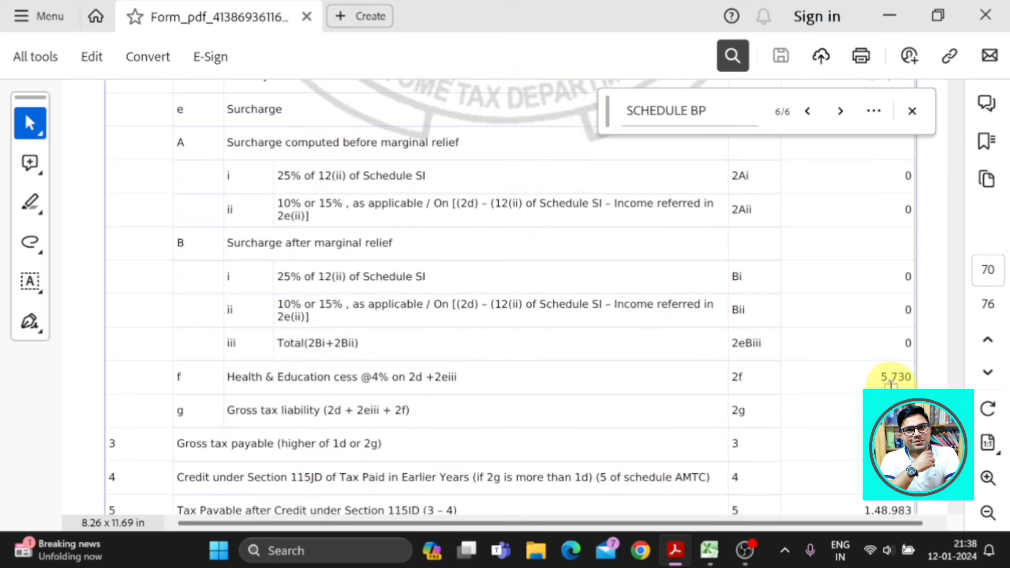
Compare Excel's health and education cess in E42 with the return's cess of 5,730
{"action": "key", "text": "alt+Tab"}
{"action": "left_click", "coordinate": [801, 321]}
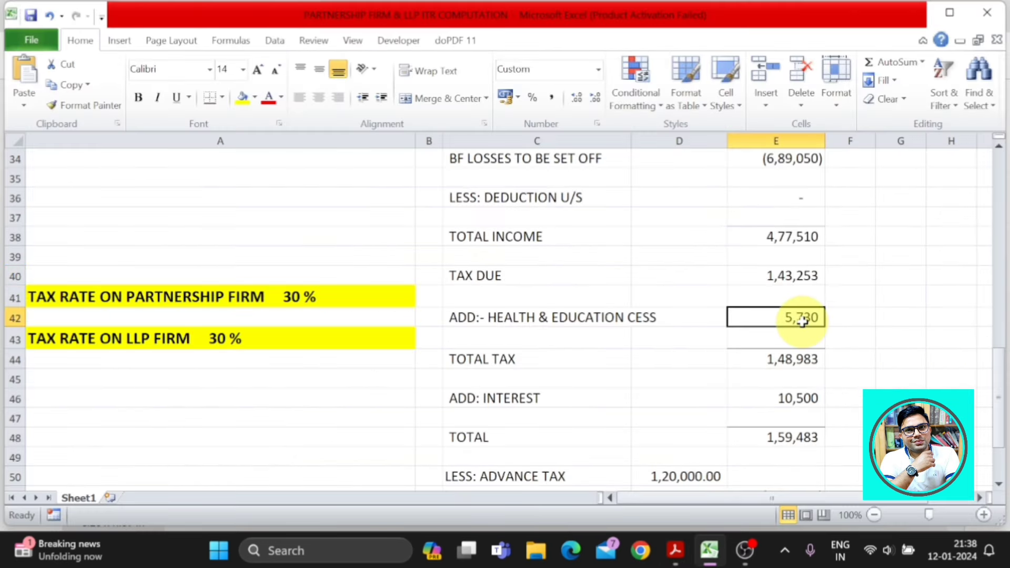
{"action": "key", "text": "alt+Tab"}
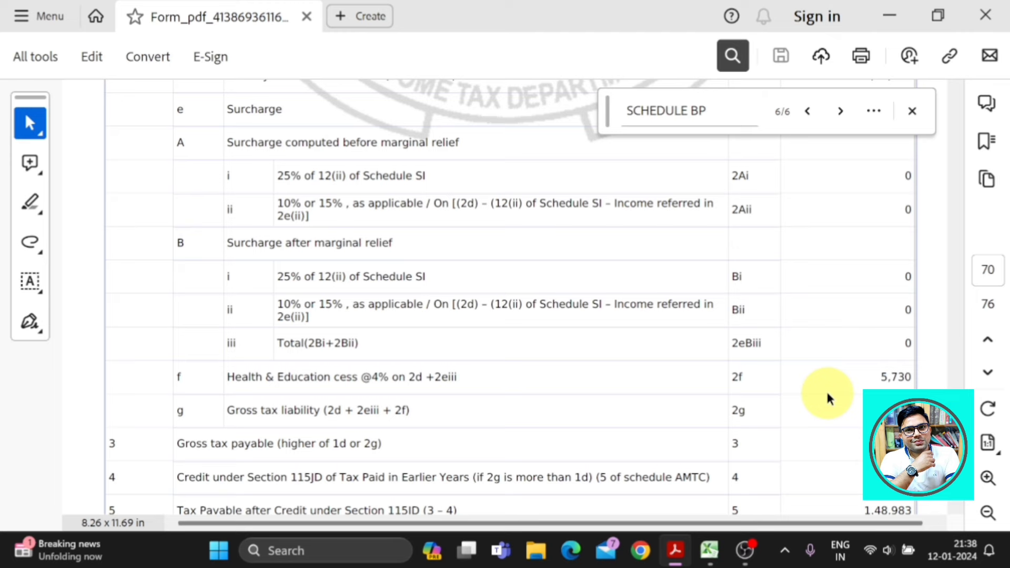
{"action": "scroll", "coordinate": [827, 398], "scroll_direction": "down", "scroll_amount": 1}
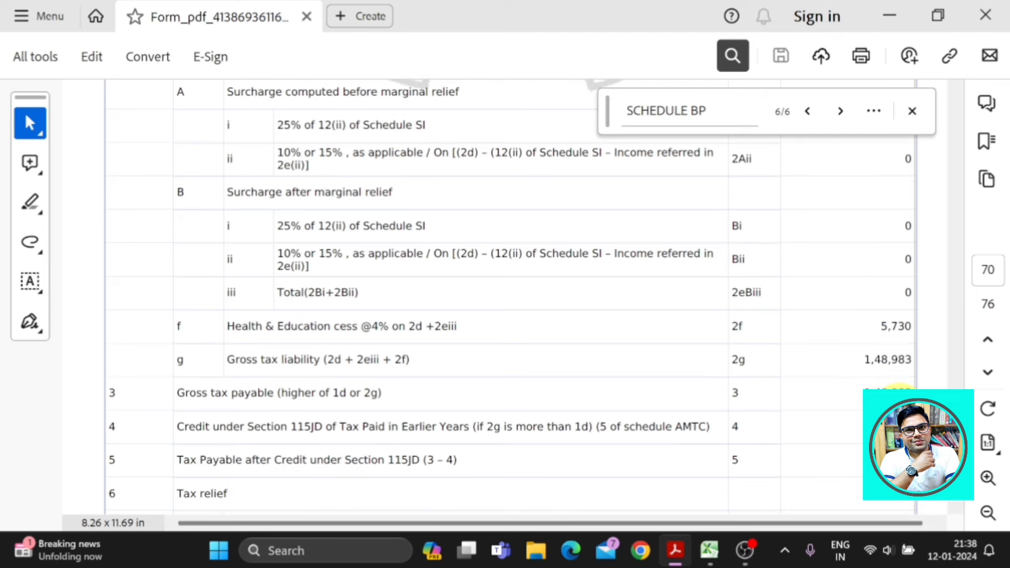
Check Excel's ADD: INTEREST row, then scroll the return to the 234B and 234C interest rows on page 71
{"action": "key", "text": "alt+Tab"}
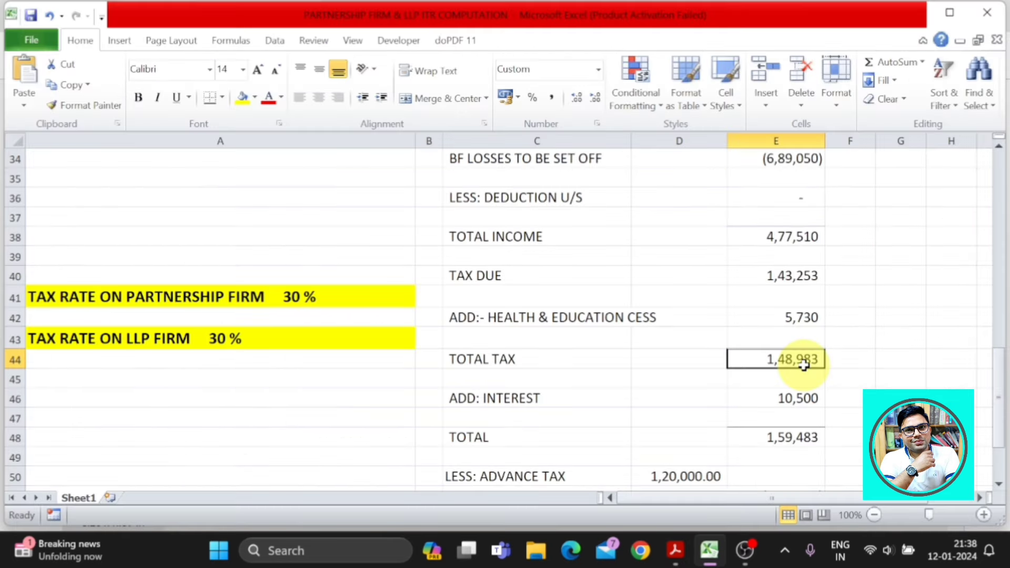
{"action": "scroll", "coordinate": [804, 364], "scroll_direction": "down", "scroll_amount": 2}
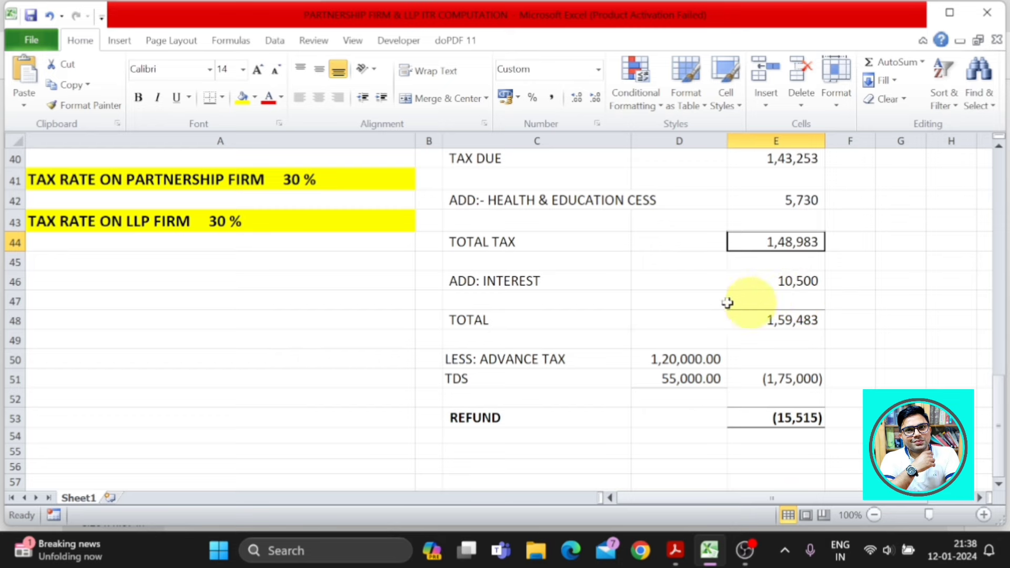
{"action": "left_click", "coordinate": [568, 278]}
{"action": "key", "text": "alt+Tab"}
{"action": "key", "text": "alt+Tab"}
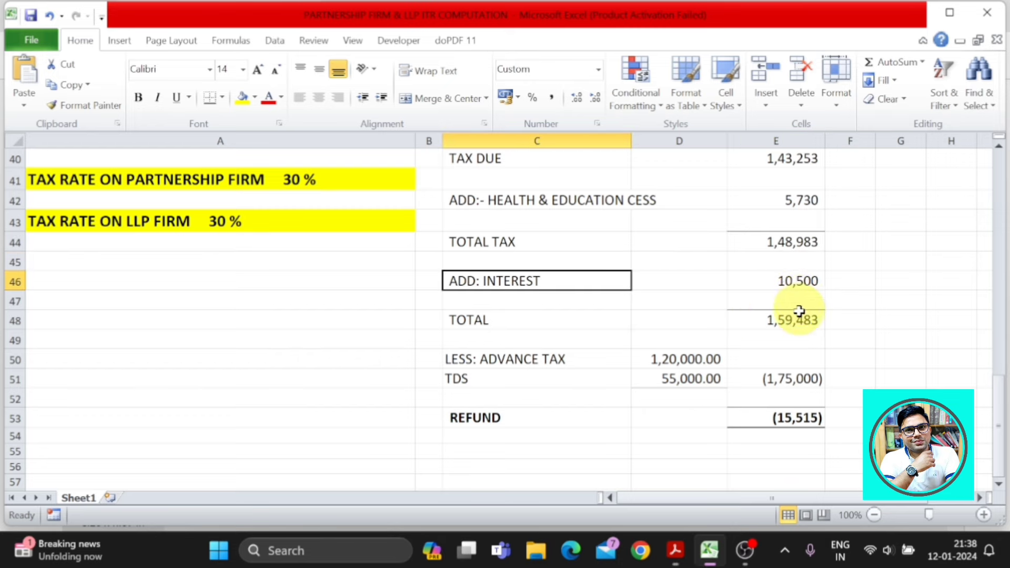
{"action": "key", "text": "alt+Tab"}
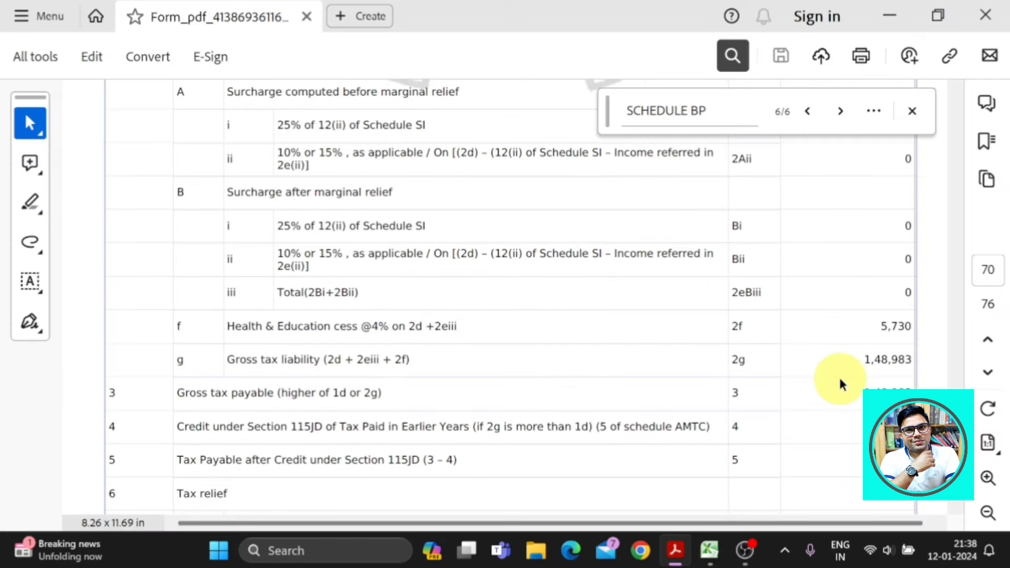
{"action": "scroll", "coordinate": [840, 384], "scroll_direction": "down", "scroll_amount": 2}
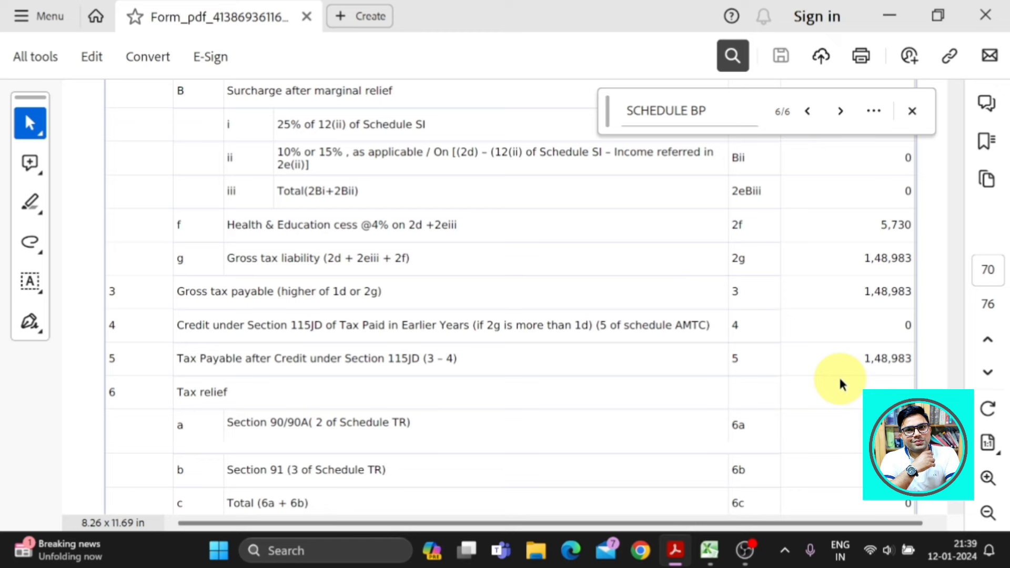
{"action": "scroll", "coordinate": [840, 384], "scroll_direction": "down", "scroll_amount": 1}
{"action": "scroll", "coordinate": [840, 384], "scroll_direction": "down", "scroll_amount": 5}
{"action": "scroll", "coordinate": [840, 384], "scroll_direction": "down", "scroll_amount": 2}
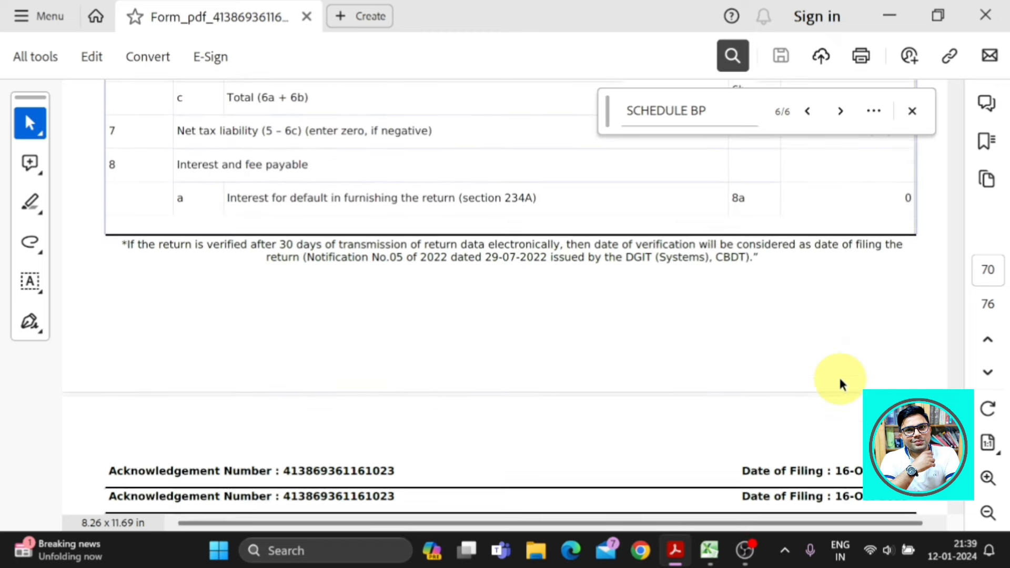
{"action": "scroll", "coordinate": [840, 384], "scroll_direction": "down", "scroll_amount": 1}
{"action": "scroll", "coordinate": [840, 384], "scroll_direction": "down", "scroll_amount": 3}
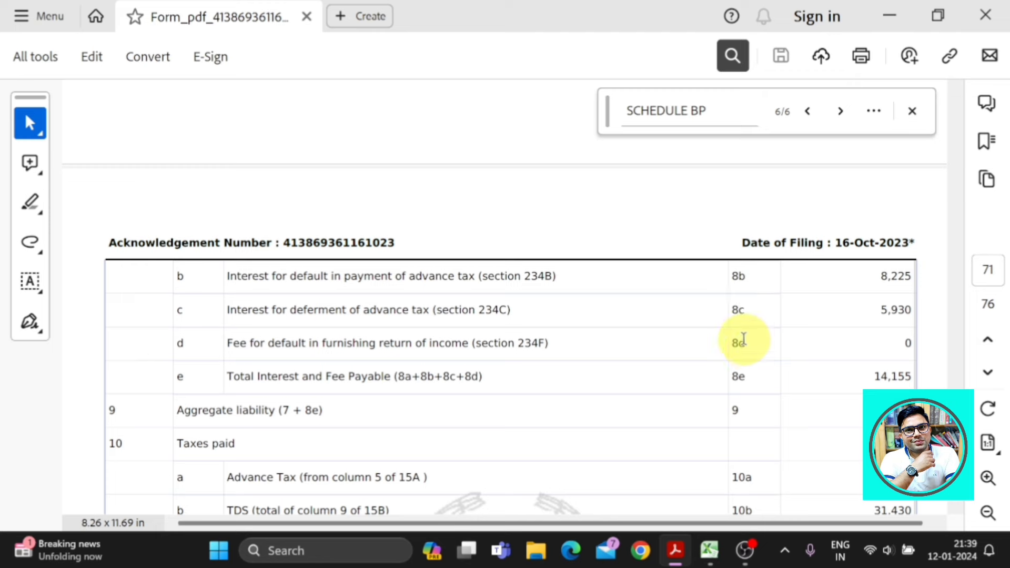
Enter =8225+5930 in E46, taking the 234B and 234C interest from the ITR
{"action": "key", "text": "alt+Tab"}
{"action": "left_click", "coordinate": [806, 283]}
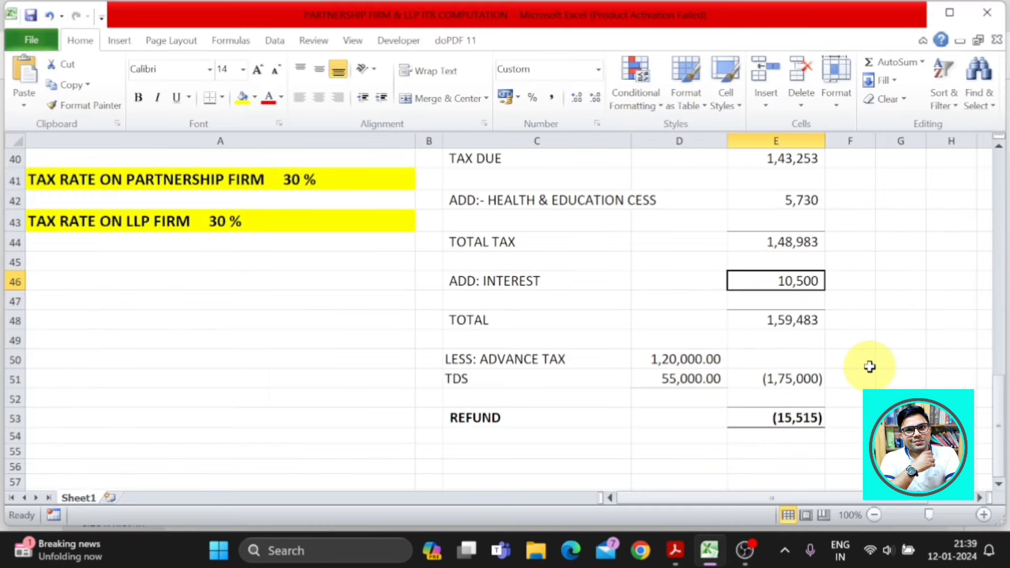
{"action": "type", "text": "="}
{"action": "key", "text": "alt+Tab"}
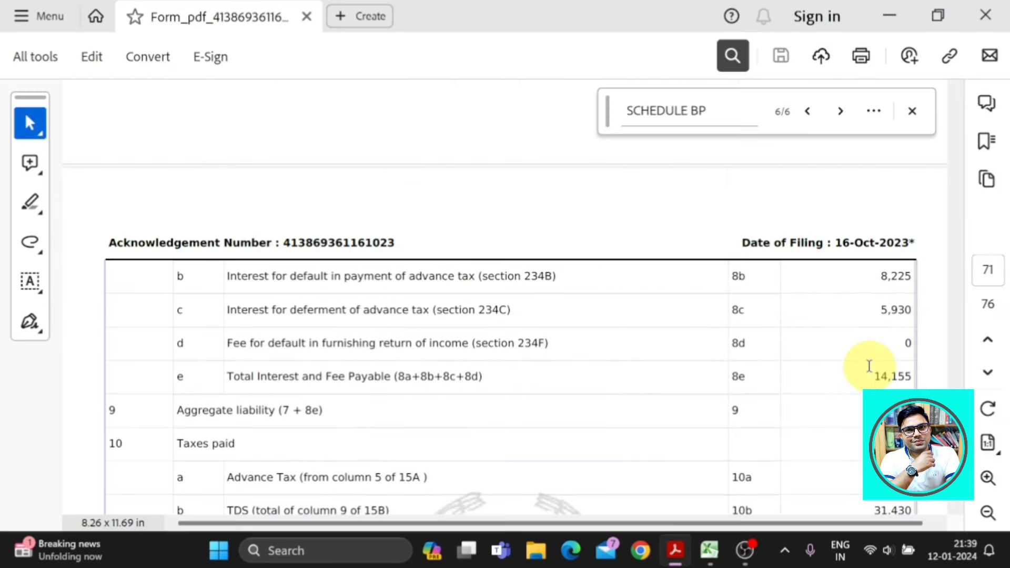
{"action": "key", "text": "alt+Tab"}
{"action": "type", "text": "8,2"}
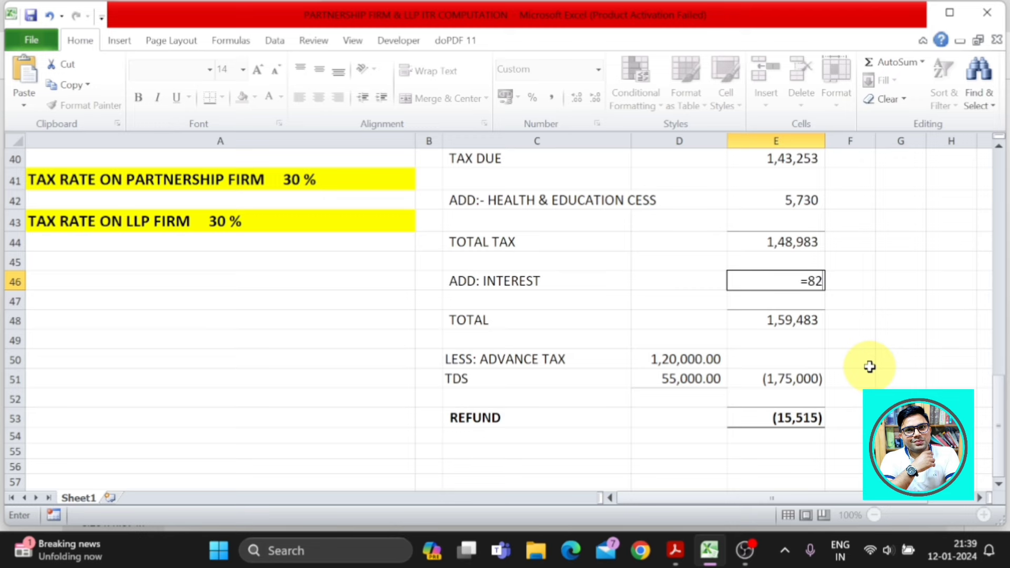
{"action": "type", "text": "25"}
{"action": "key", "text": "alt+Tab"}
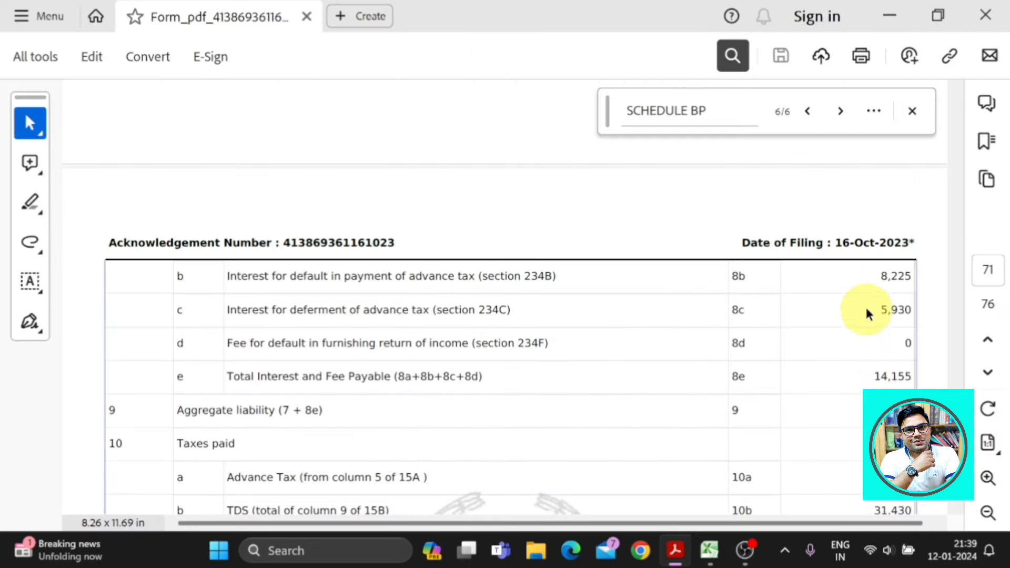
{"action": "double_click", "coordinate": [881, 310]}
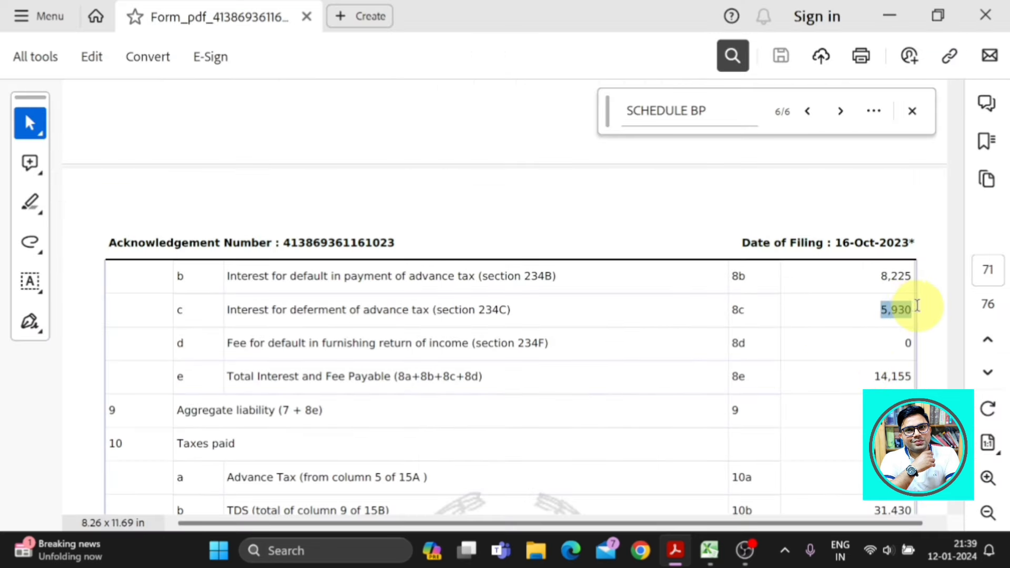
{"action": "key", "text": "alt+Tab"}
{"action": "type", "text": "=8225+5930"}
{"action": "key", "text": "Return"}
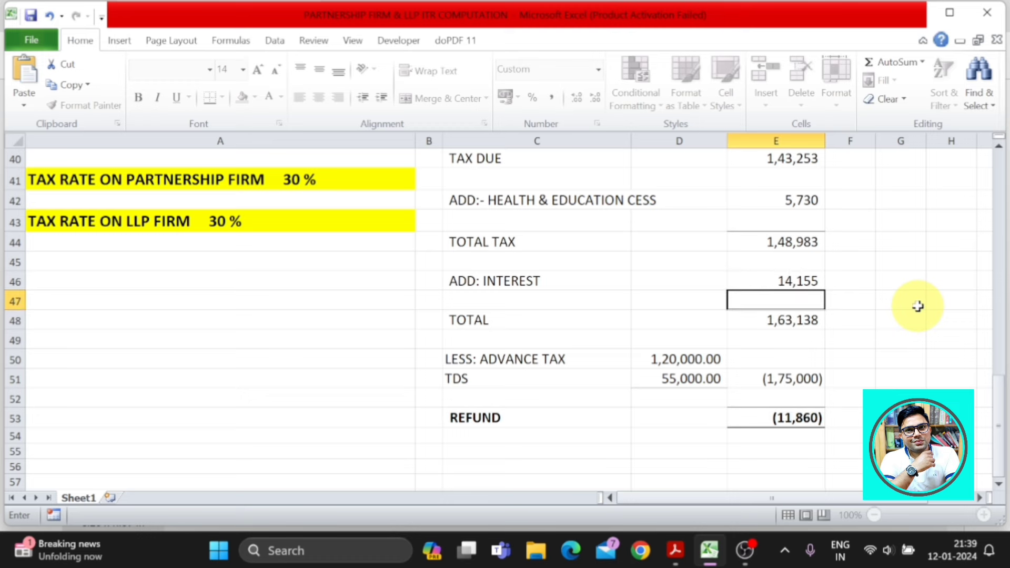
Compare the new interest 14,155 and total 1,63,138 in E48 with the return's aggregate liability
{"action": "left_click", "coordinate": [765, 283]}
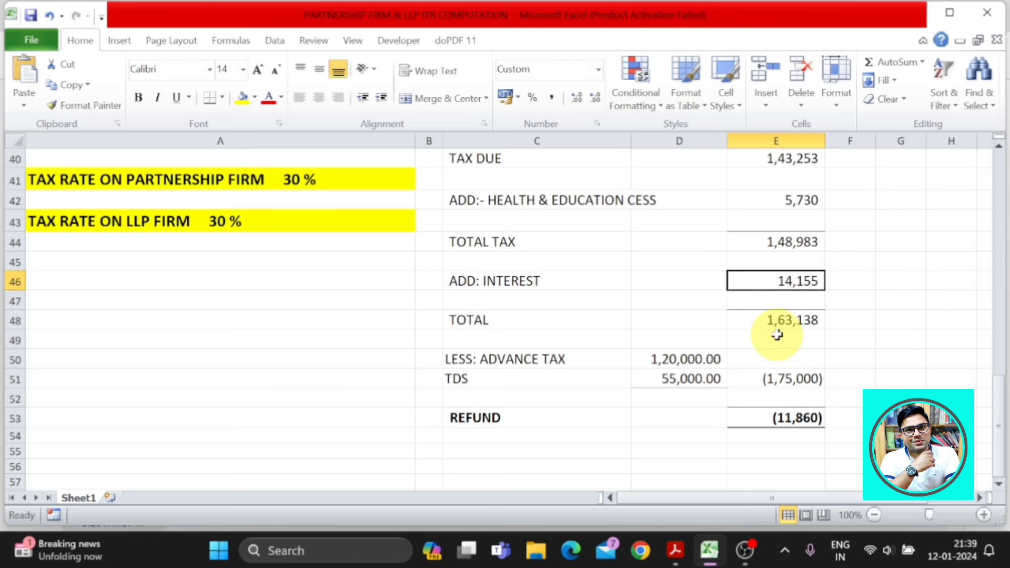
{"action": "key", "text": "alt+Tab"}
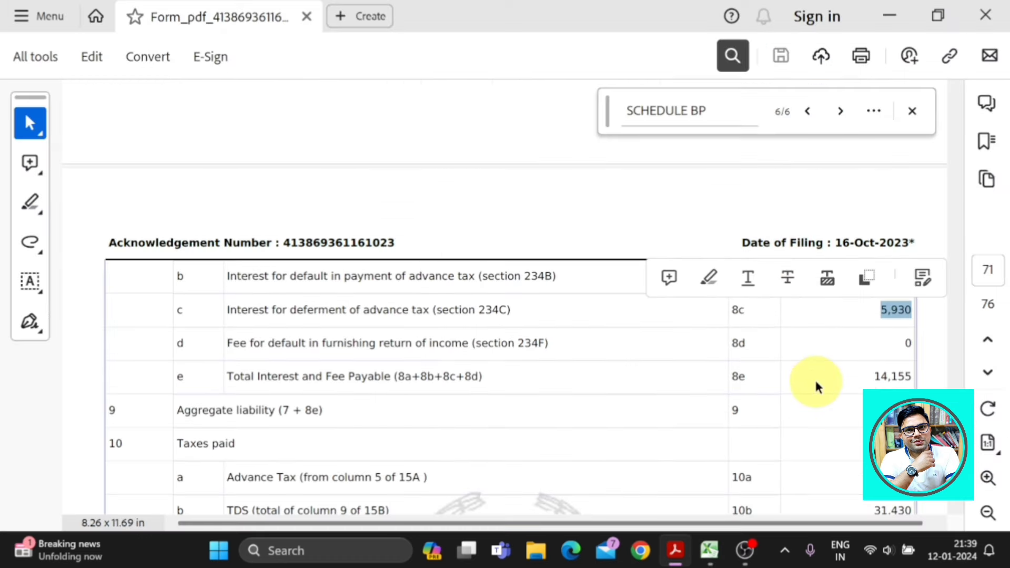
{"action": "scroll", "coordinate": [815, 386], "scroll_direction": "down", "scroll_amount": 2}
{"action": "key", "text": "alt+Tab"}
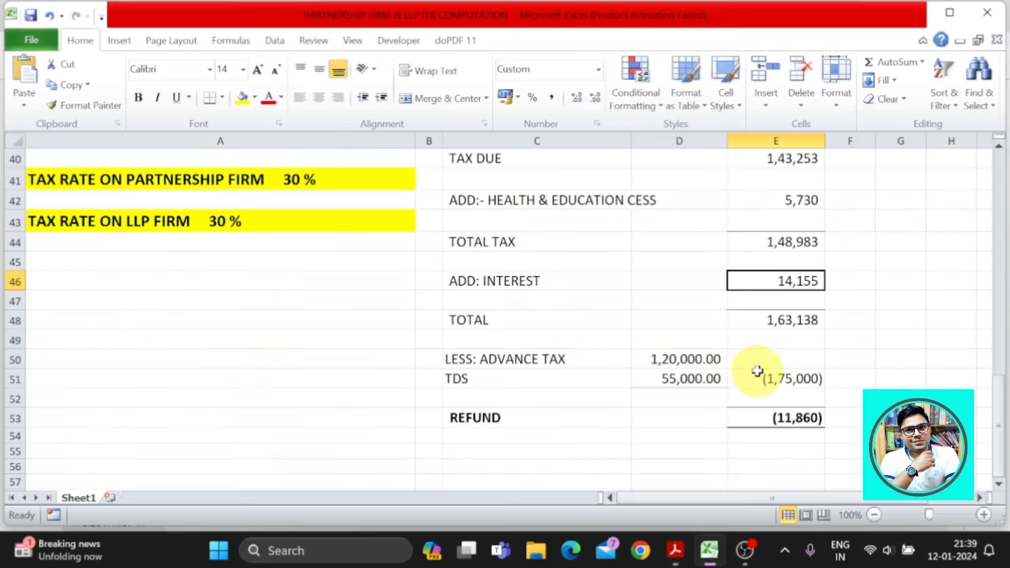
{"action": "left_click", "coordinate": [791, 322]}
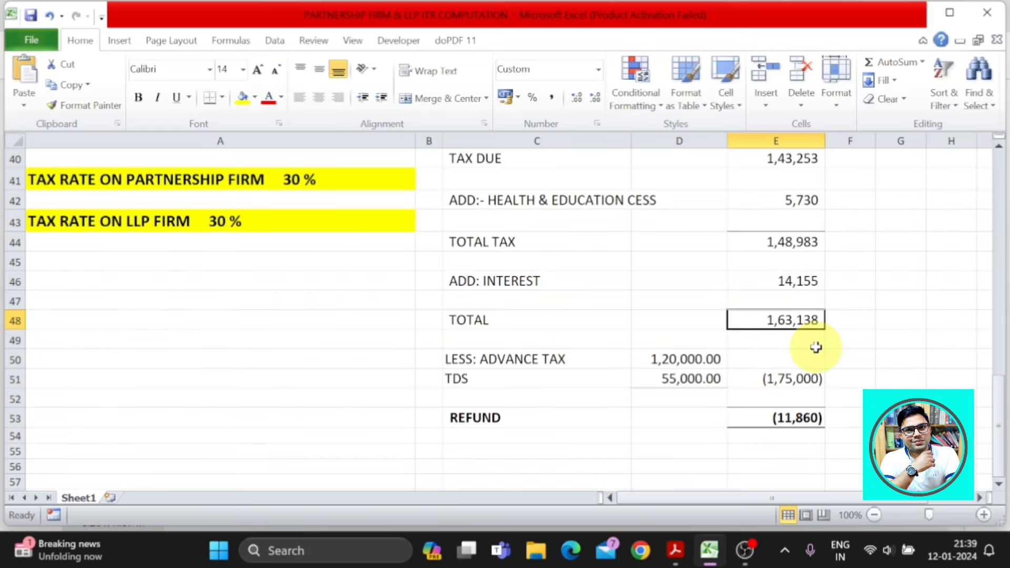
{"action": "key", "text": "alt+Tab"}
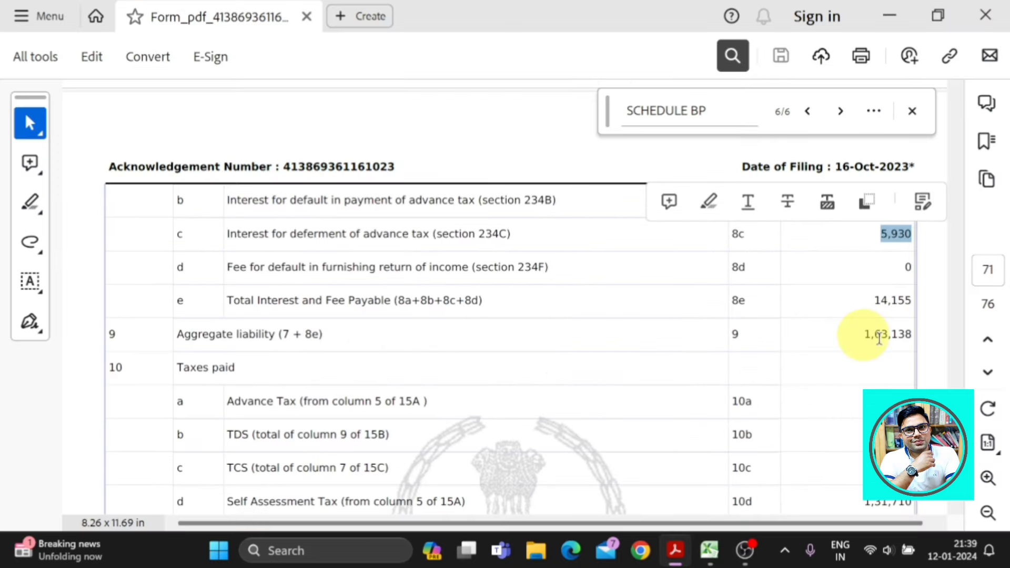
Mark the aggregate liability 1,63,138 and scroll down to the Taxes paid section
{"action": "double_click", "coordinate": [879, 335]}
{"action": "scroll", "coordinate": [892, 360], "scroll_direction": "down", "scroll_amount": 1}
{"action": "scroll", "coordinate": [893, 361], "scroll_direction": "down", "scroll_amount": 1}
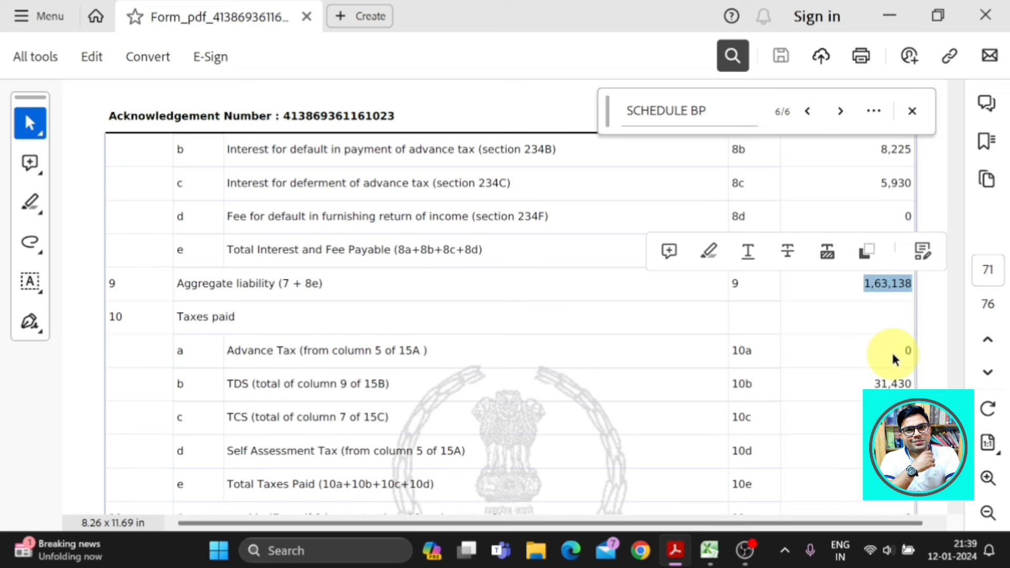
{"action": "scroll", "coordinate": [894, 360], "scroll_direction": "down", "scroll_amount": 2}
{"action": "scroll", "coordinate": [895, 360], "scroll_direction": "down", "scroll_amount": 2}
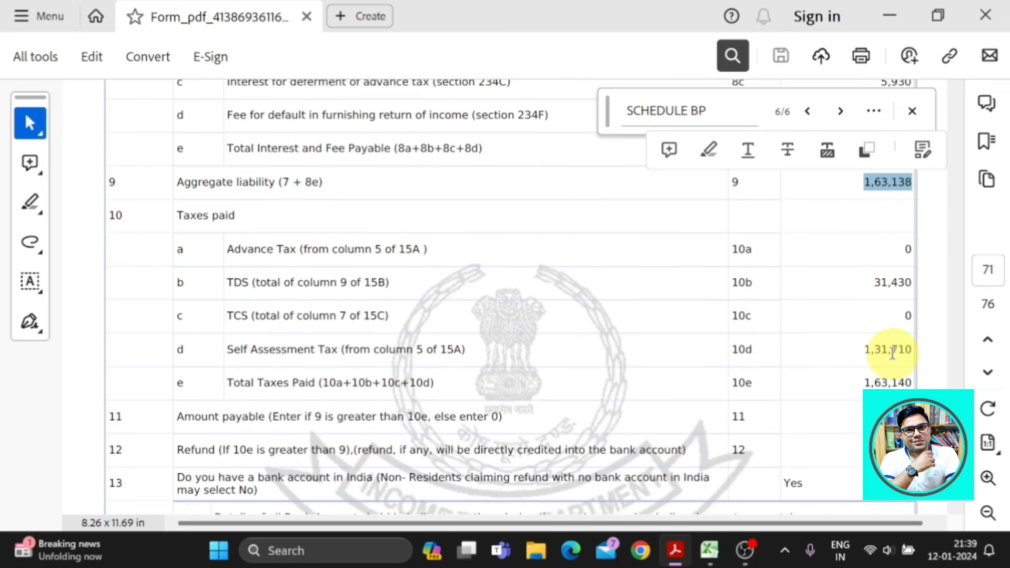
{"action": "left_click_drag", "start_coordinate": [238, 215], "coordinate": [197, 215]}
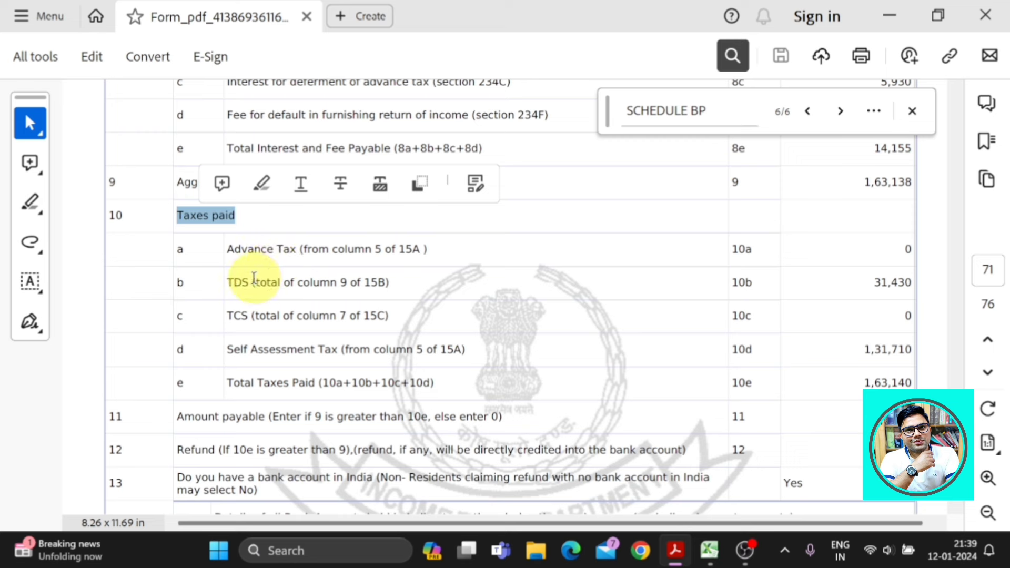
Select the taxes paid lines: advance tax, TDS 31,430, TCS 0 and self-assessment tax 1,31,710
{"action": "left_click_drag", "start_coordinate": [225, 249], "coordinate": [455, 251]}
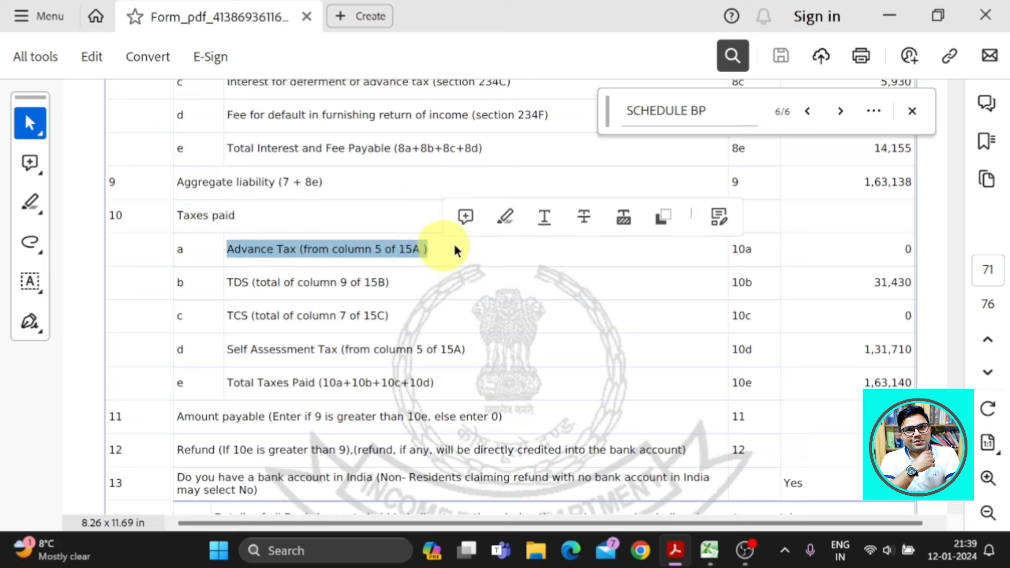
{"action": "left_click", "coordinate": [878, 260]}
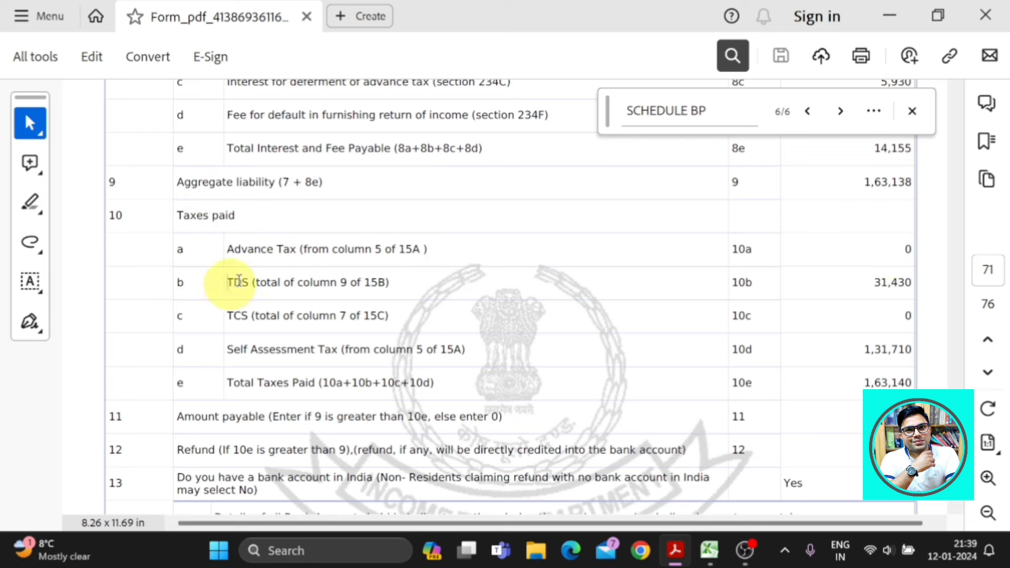
{"action": "left_click_drag", "start_coordinate": [228, 282], "coordinate": [282, 282]}
{"action": "left_click_drag", "start_coordinate": [881, 283], "coordinate": [912, 283]}
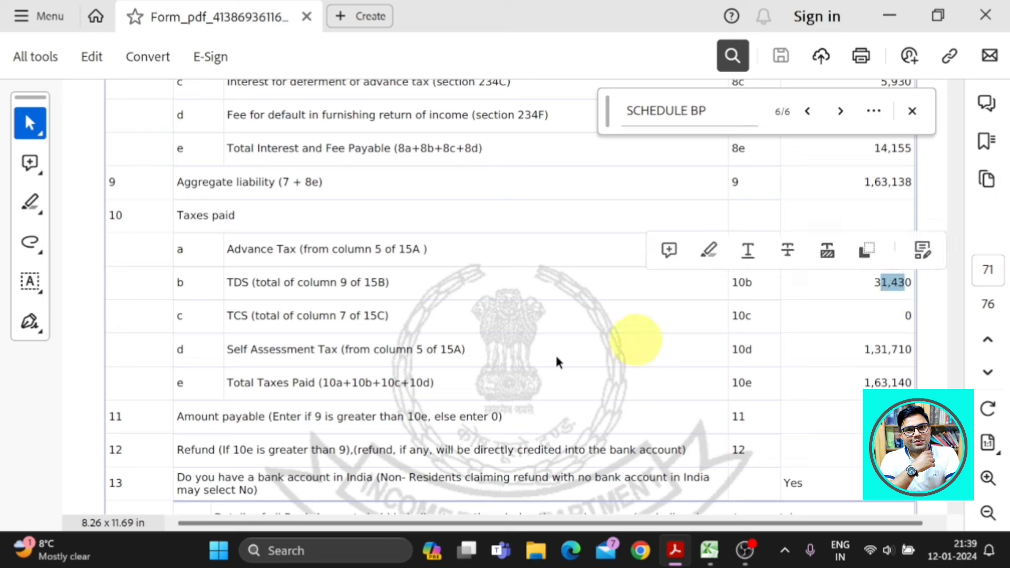
{"action": "left_click_drag", "start_coordinate": [228, 315], "coordinate": [337, 316]}
{"action": "left_click_drag", "start_coordinate": [914, 316], "coordinate": [903, 315]}
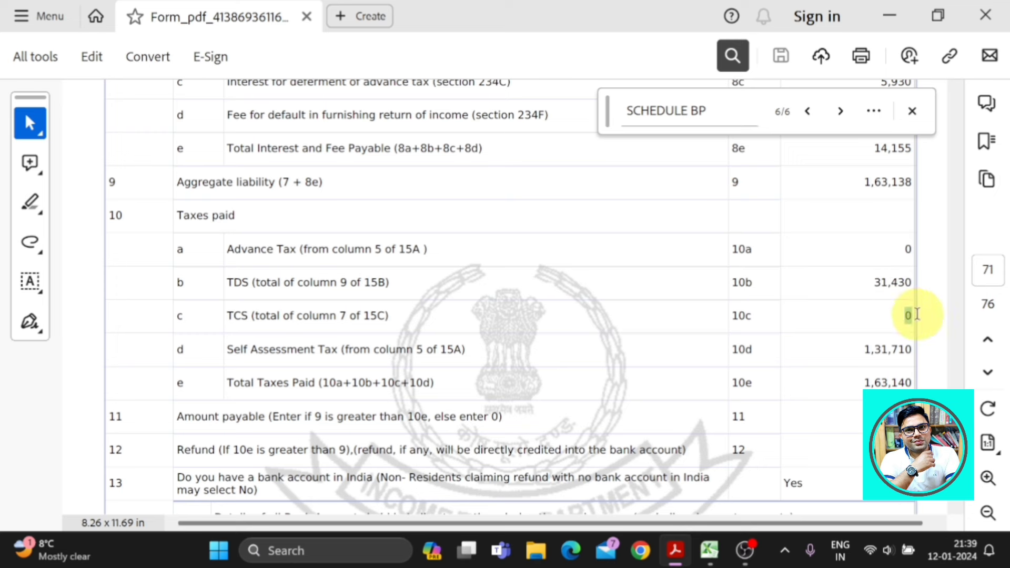
{"action": "mouse_move", "coordinate": [413, 349]}
{"action": "left_mouse_down"}
{"action": "mouse_move", "coordinate": [226, 349]}
{"action": "mouse_move", "coordinate": [429, 350]}
{"action": "left_mouse_up"}
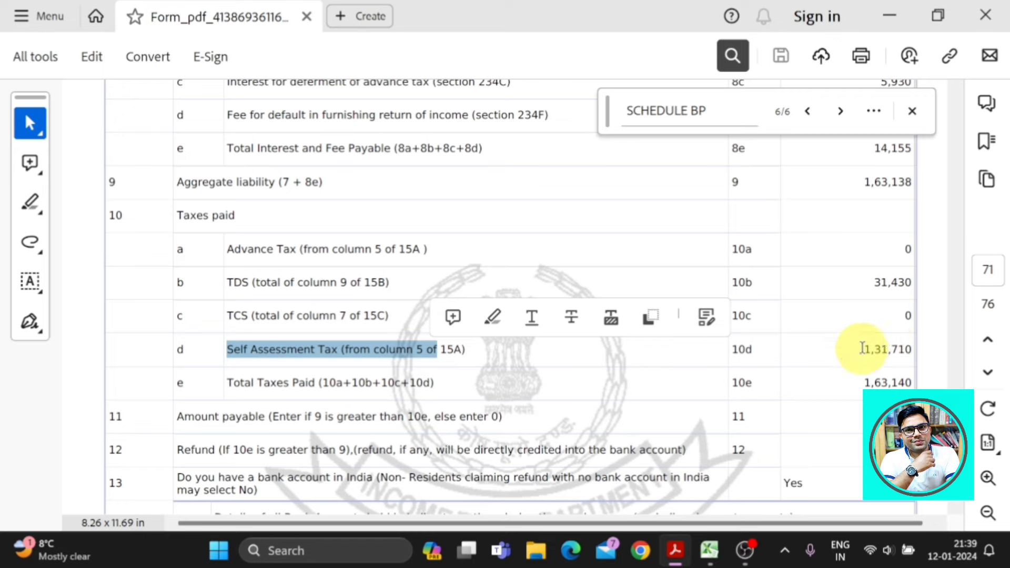
{"action": "double_click", "coordinate": [871, 350]}
{"action": "key", "text": "ctrl+c"}
Make advance tax in D50 nil and enter TDS of 31430 in D51
{"action": "key", "text": "alt+Tab"}
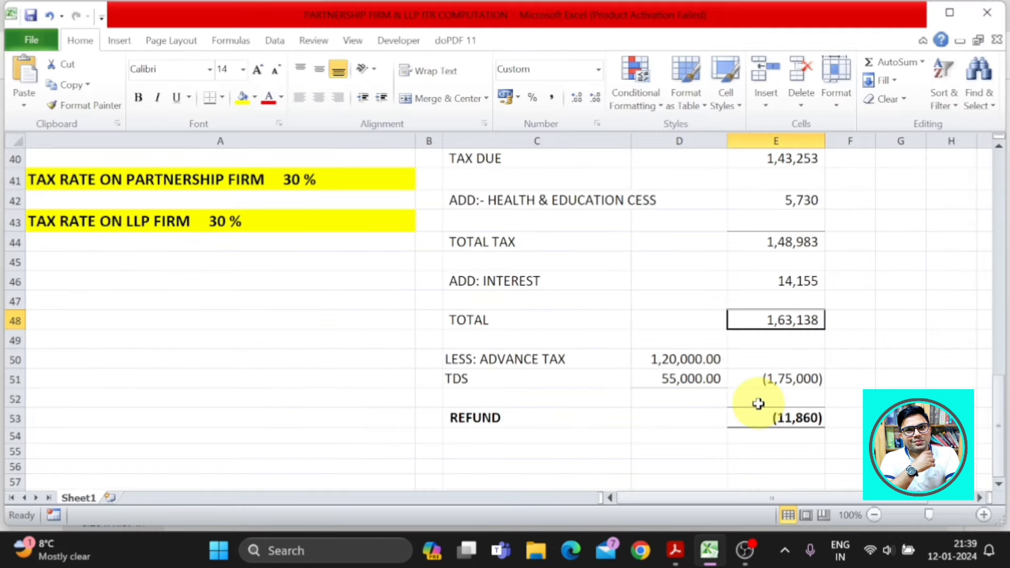
{"action": "left_click", "coordinate": [683, 358]}
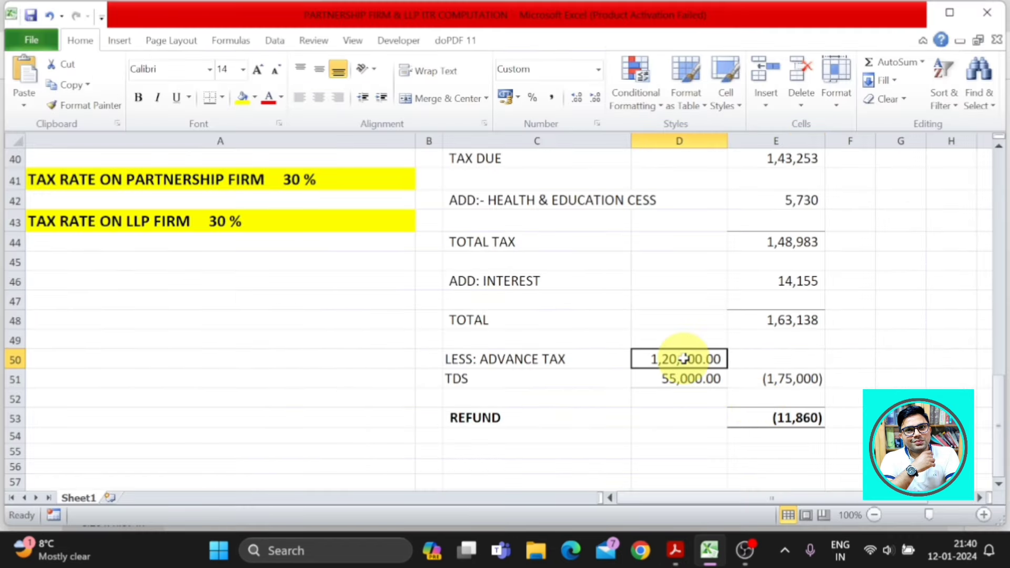
{"action": "key", "text": "alt+Tab"}
{"action": "left_click", "coordinate": [417, 383]}
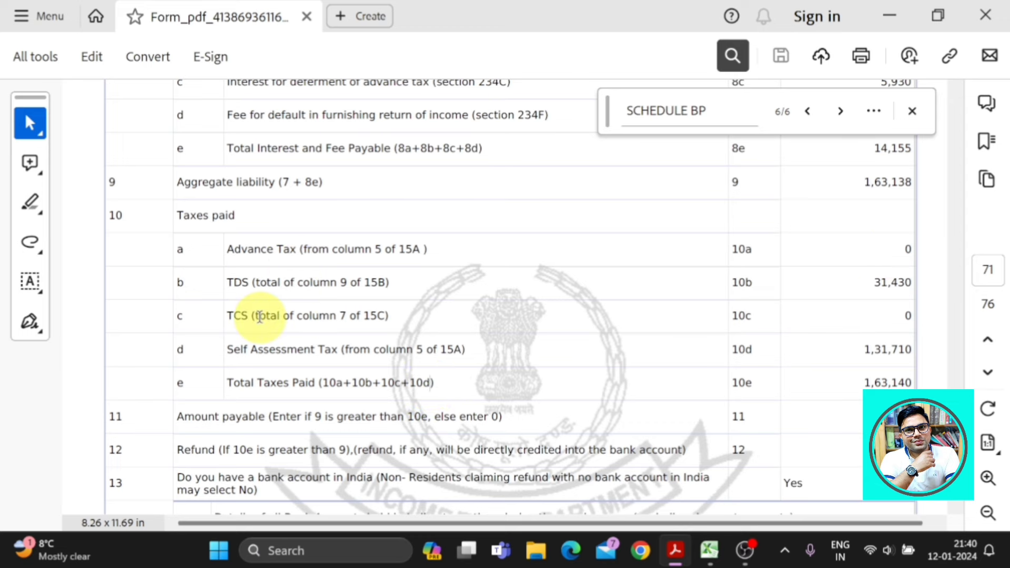
{"action": "key", "text": "alt+Tab"}
{"action": "type", "text": "3"}
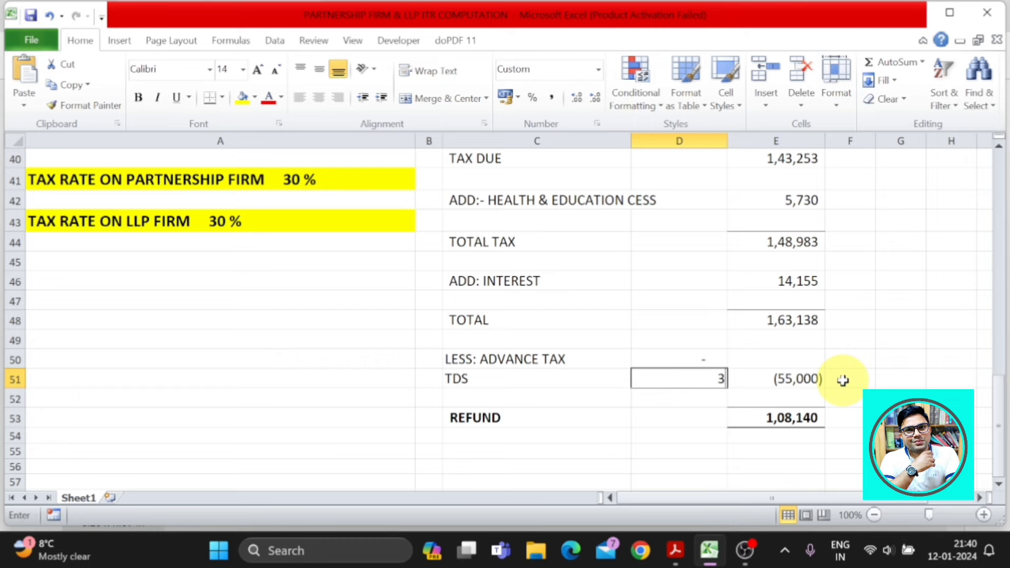
{"action": "type", "text": "1"}
{"action": "key", "text": "alt+Tab"}
{"action": "key", "text": "alt+Tab"}
{"action": "type", "text": "43"}
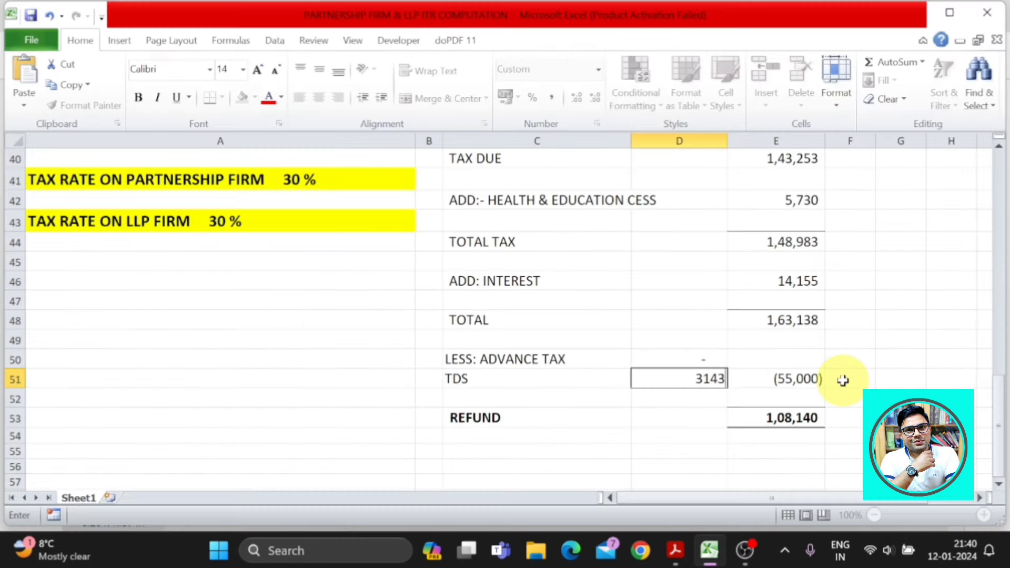
{"action": "type", "text": "0"}
{"action": "key", "text": "Return"}
{"action": "key", "text": "Up"}
{"action": "key", "text": "Right"}
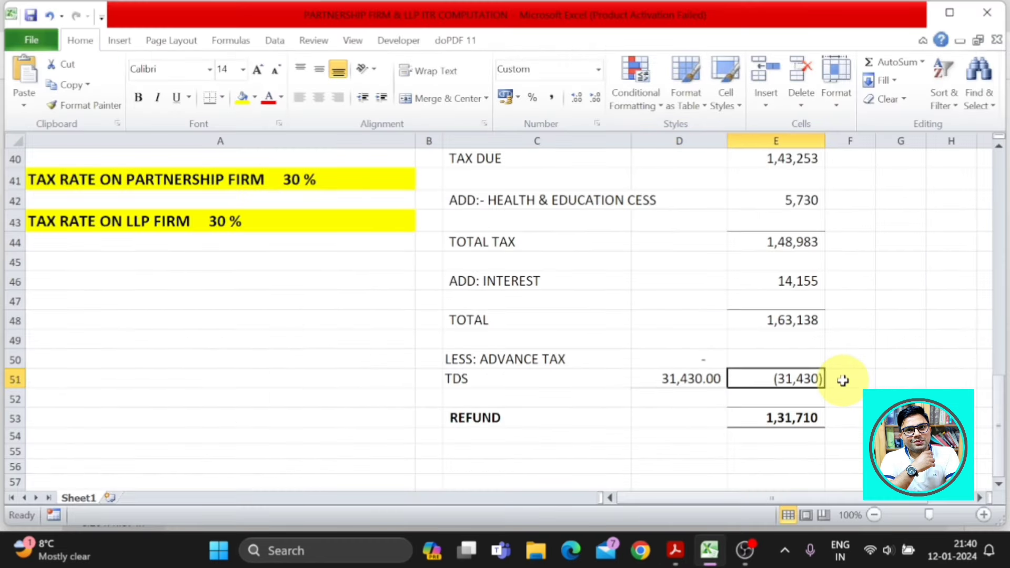
Check the final amount 1,31,710 in E53 against the return's self-assessment tax
{"action": "key", "text": "alt+Tab"}
{"action": "scroll", "coordinate": [839, 382], "scroll_direction": "down", "scroll_amount": 2}
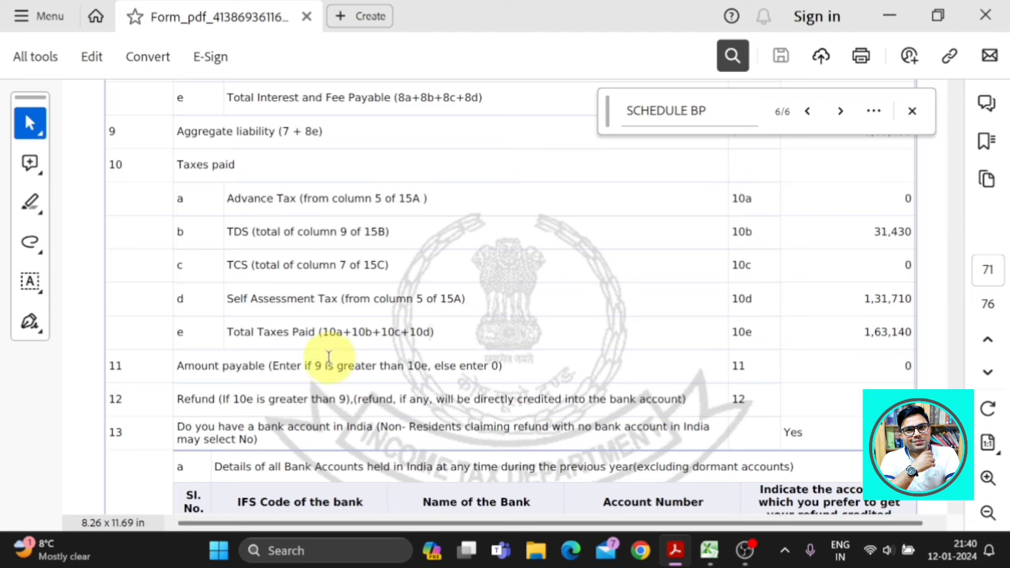
{"action": "key", "text": "alt+Tab"}
{"action": "key", "text": "Down"}
{"action": "key", "text": "Down"}
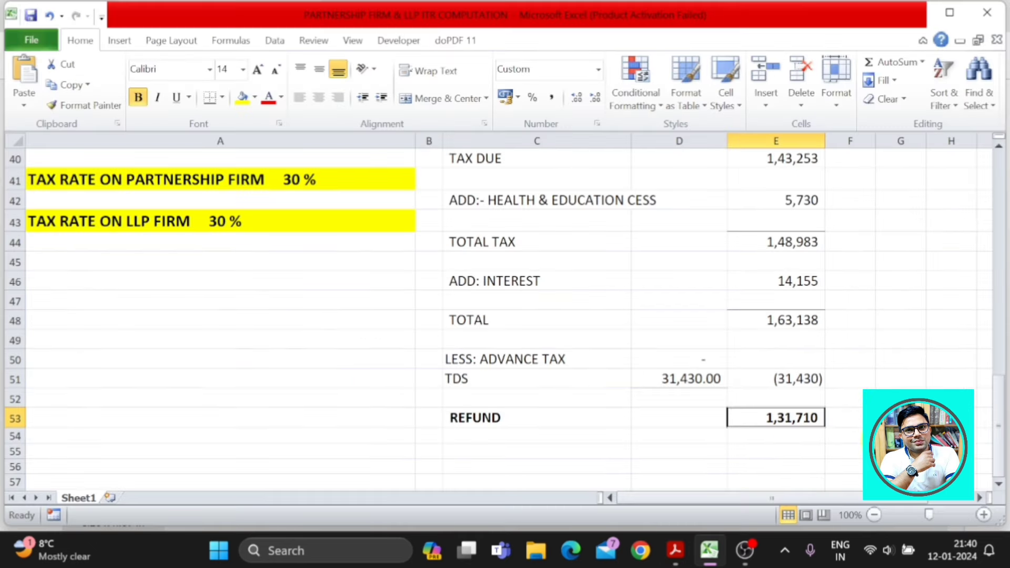
{"action": "key", "text": "F2"}
{"action": "key", "text": "Return"}
{"action": "key", "text": "alt+Tab"}
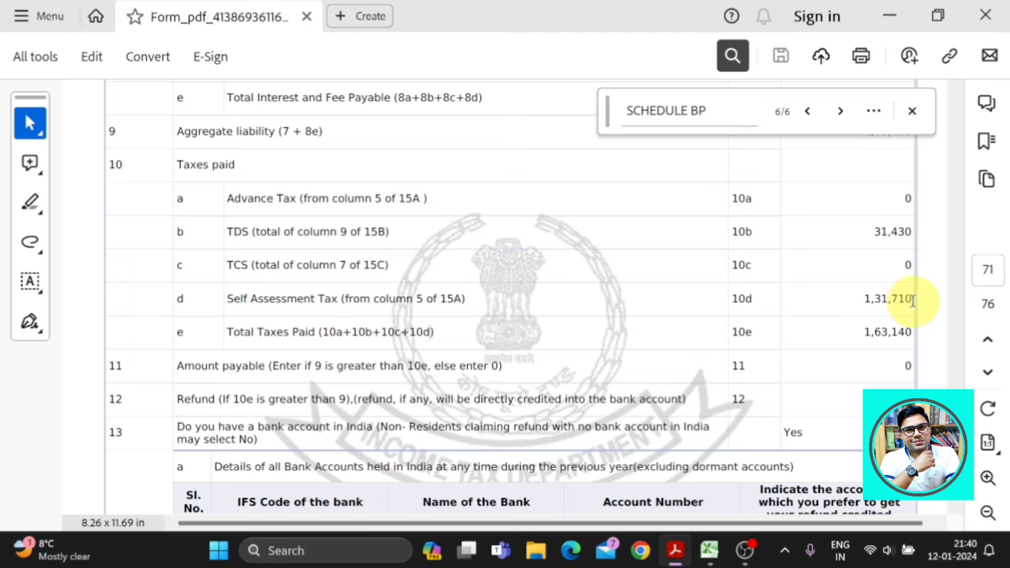
{"action": "mouse_move", "coordinate": [912, 300]}
{"action": "left_mouse_down"}
{"action": "mouse_move", "coordinate": [847, 301]}
{"action": "mouse_move", "coordinate": [837, 279]}
{"action": "left_mouse_up"}
{"action": "left_click", "coordinate": [892, 307]}
{"action": "key", "text": "ctrl+v"}
{"action": "key", "text": "alt+Tab"}
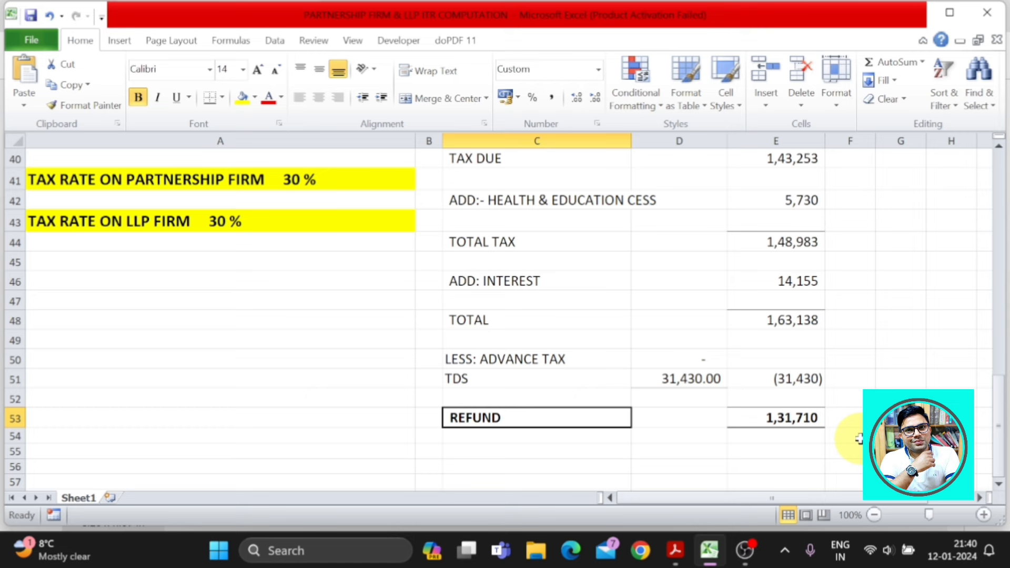
Relabel the 1,31,710 line in C53 as 'TAX PAID U/S 140A' and return to the sheet's top
{"action": "type", "text": "TAX PAID "}
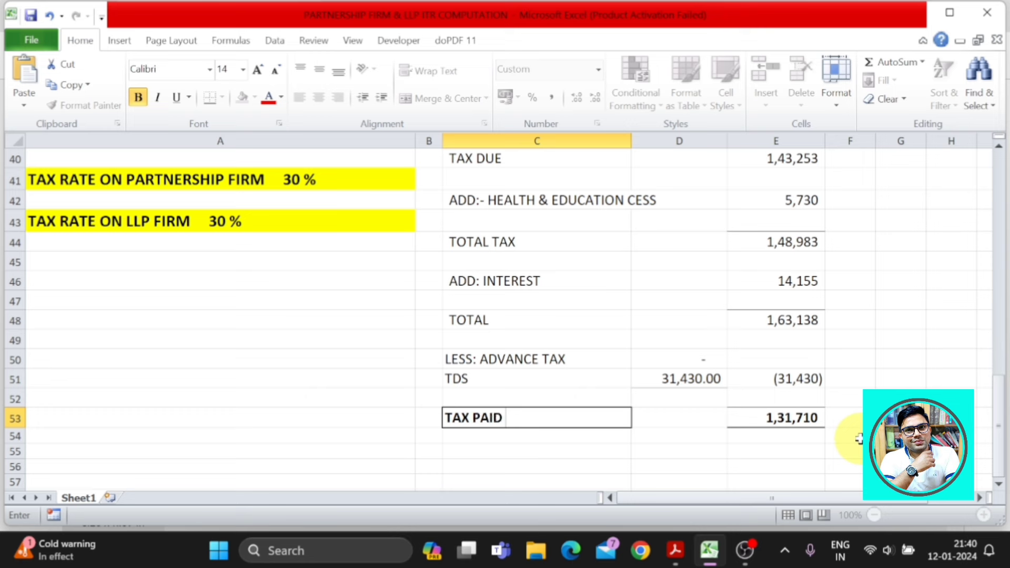
{"action": "type", "text": "U/S"}
{"action": "type", "text": " 140A"}
{"action": "key", "text": "Return"}
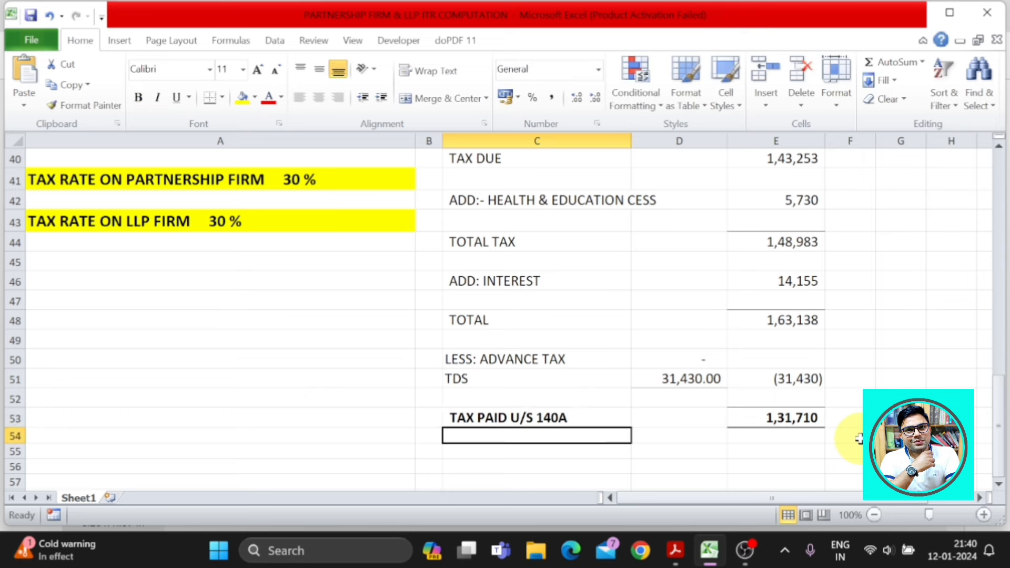
{"action": "key", "text": "Up"}
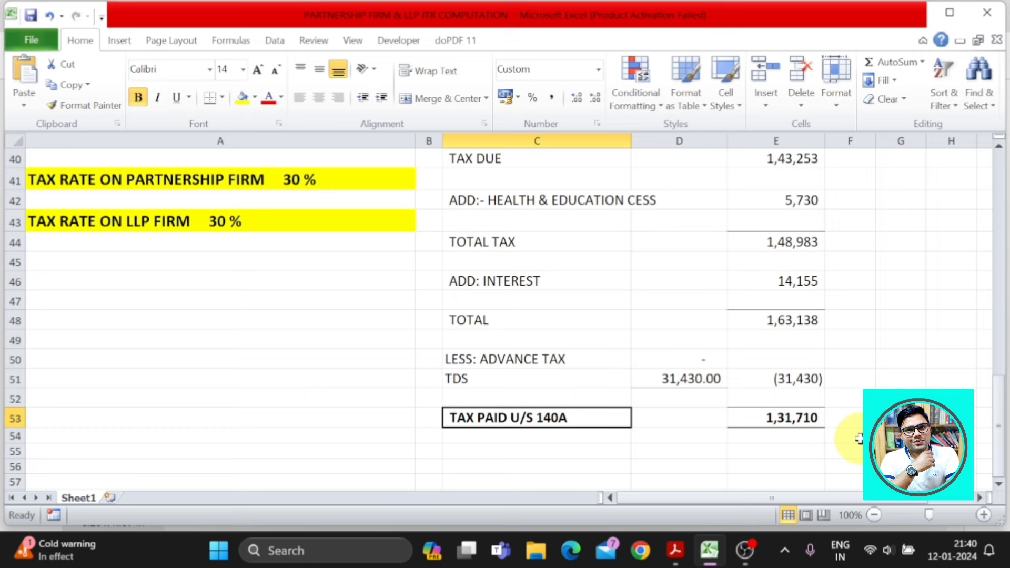
{"action": "left_click", "coordinate": [826, 409]}
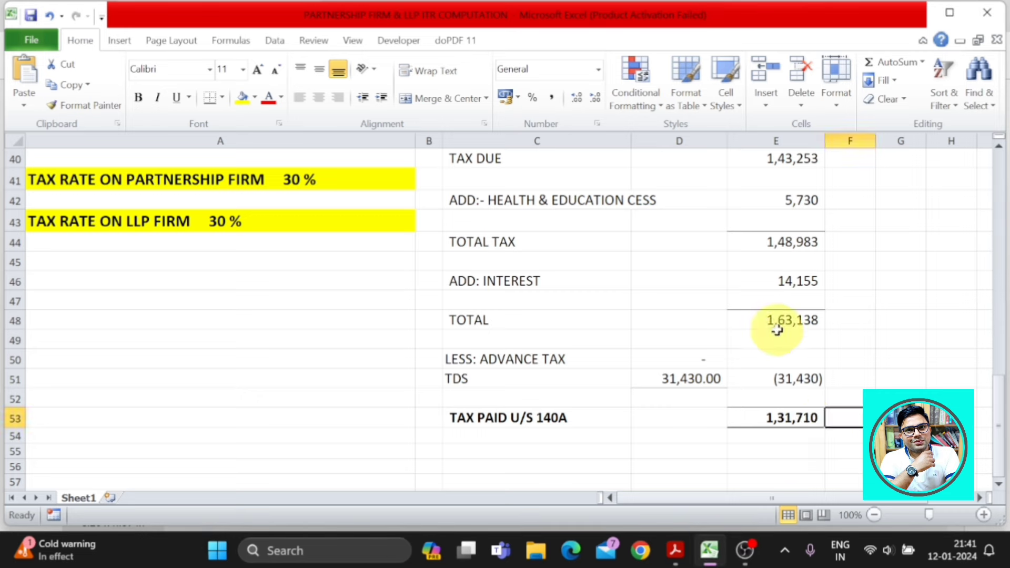
{"action": "key", "text": "ctrl+Home"}
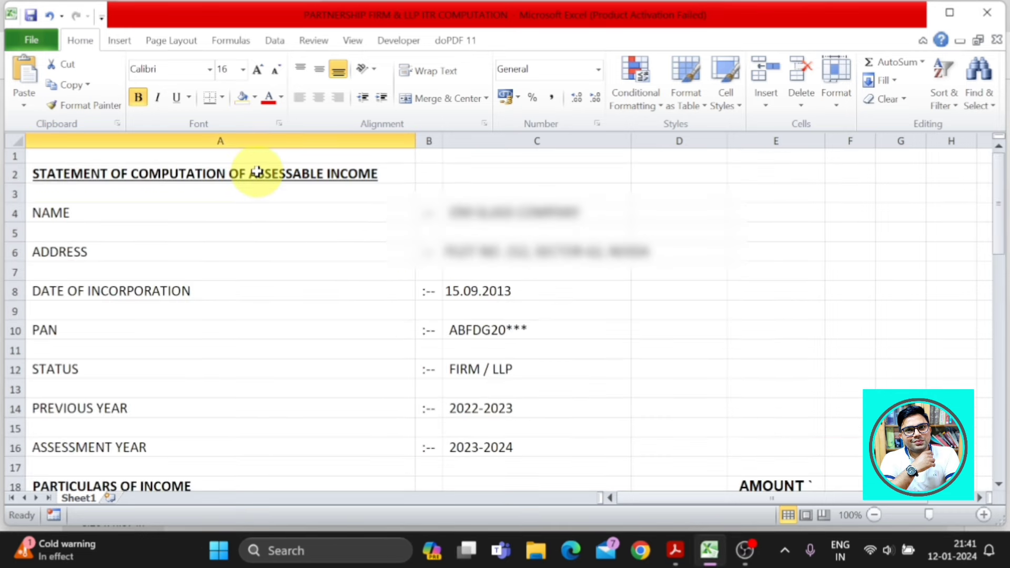
Select the whole computation from the statement title down to the tax paid line (A2:E53)
{"action": "left_click", "coordinate": [257, 171]}
{"action": "left_click_drag", "start_coordinate": [256, 170], "coordinate": [747, 242]}
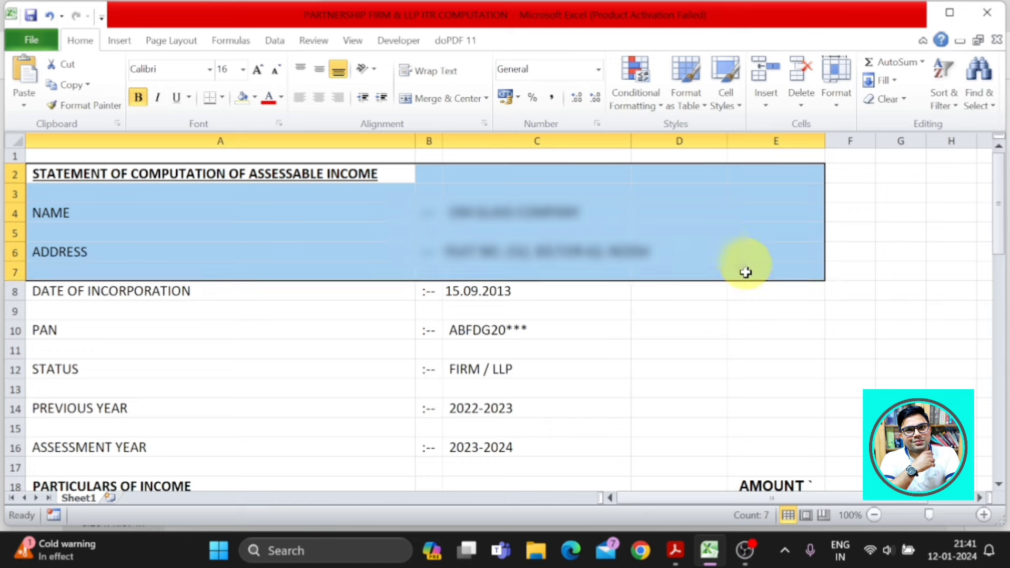
{"action": "mouse_move", "coordinate": [747, 242]}
{"action": "left_mouse_down"}
{"action": "mouse_move", "coordinate": [749, 563]}
{"action": "mouse_move", "coordinate": [776, 438]}
{"action": "left_mouse_up"}
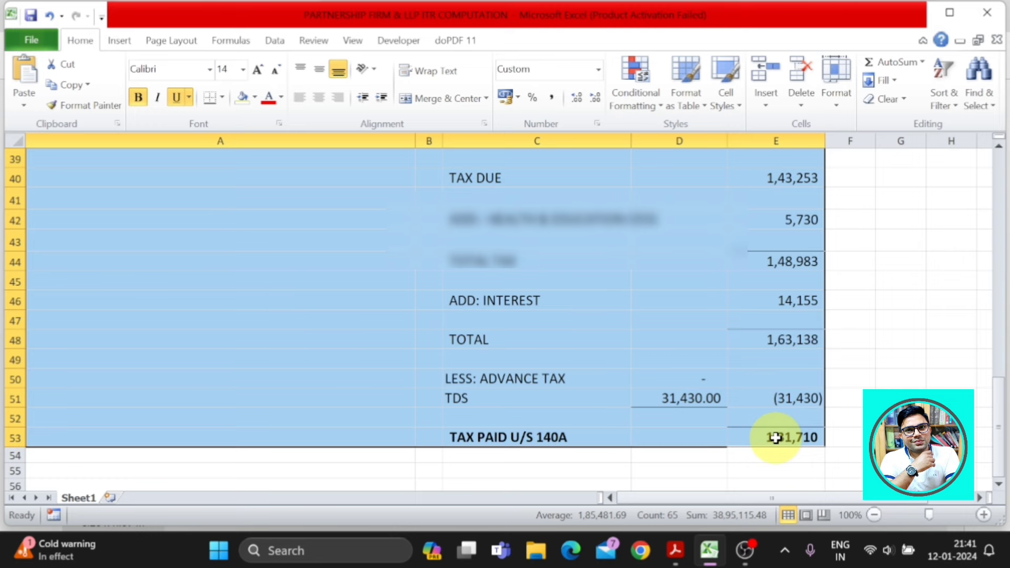
Set printing to Print Selection in Portrait orientation on the doPDF 11 printer
{"action": "key", "text": "ctrl+p"}
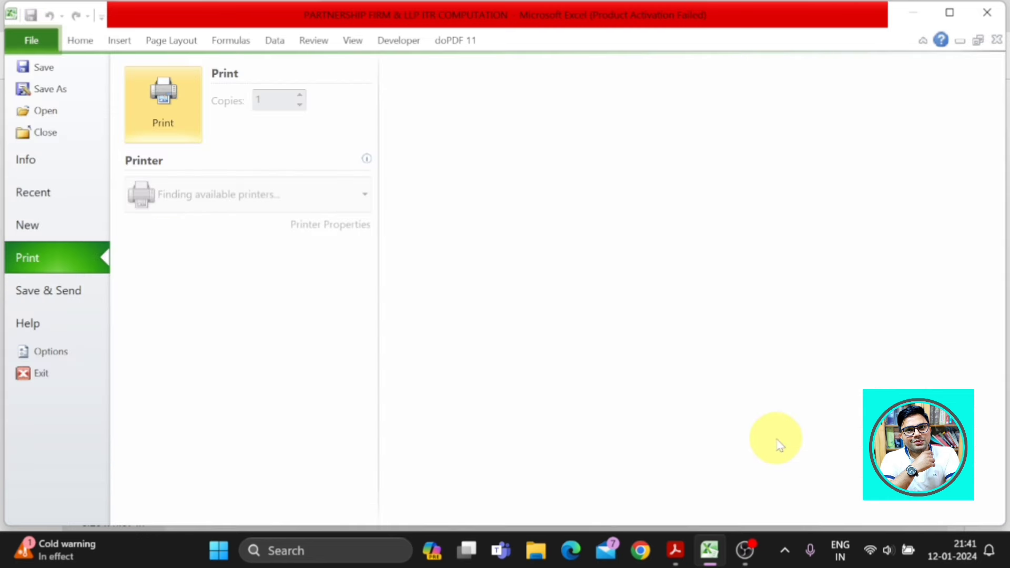
{"action": "left_click", "coordinate": [200, 278]}
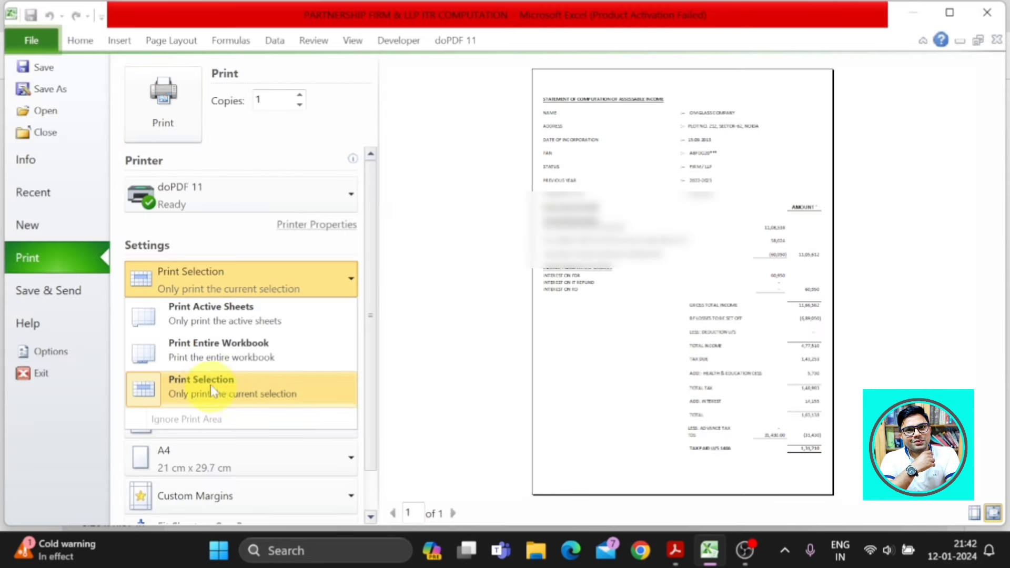
{"action": "left_click", "coordinate": [250, 393]}
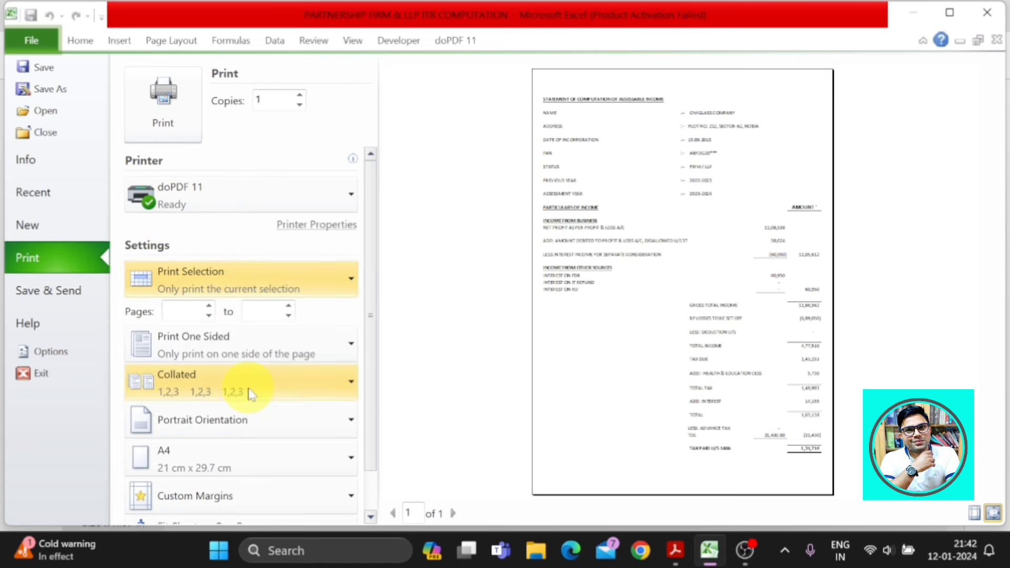
{"action": "scroll", "coordinate": [250, 393], "scroll_direction": "down", "scroll_amount": 3}
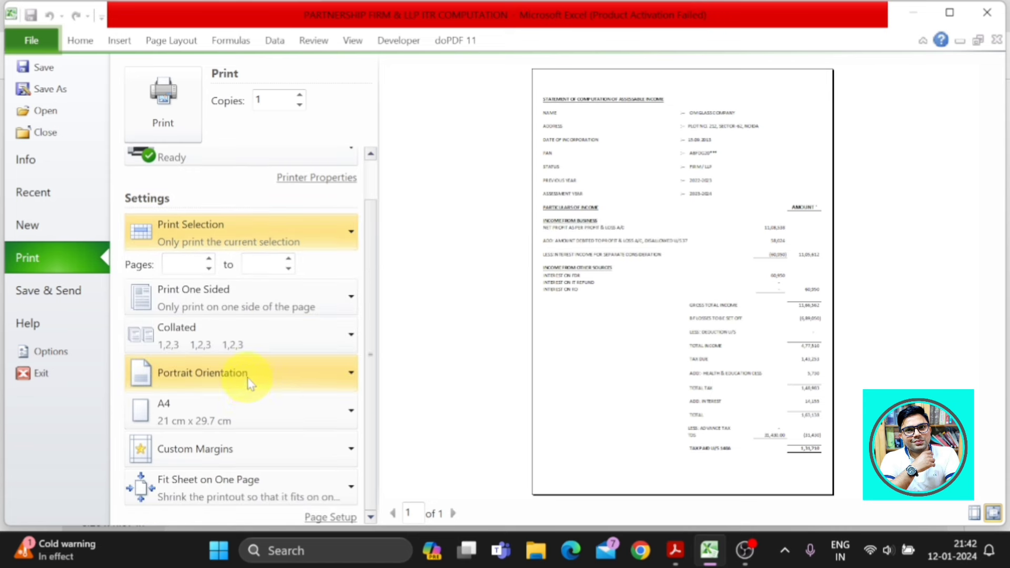
{"action": "left_click", "coordinate": [247, 380]}
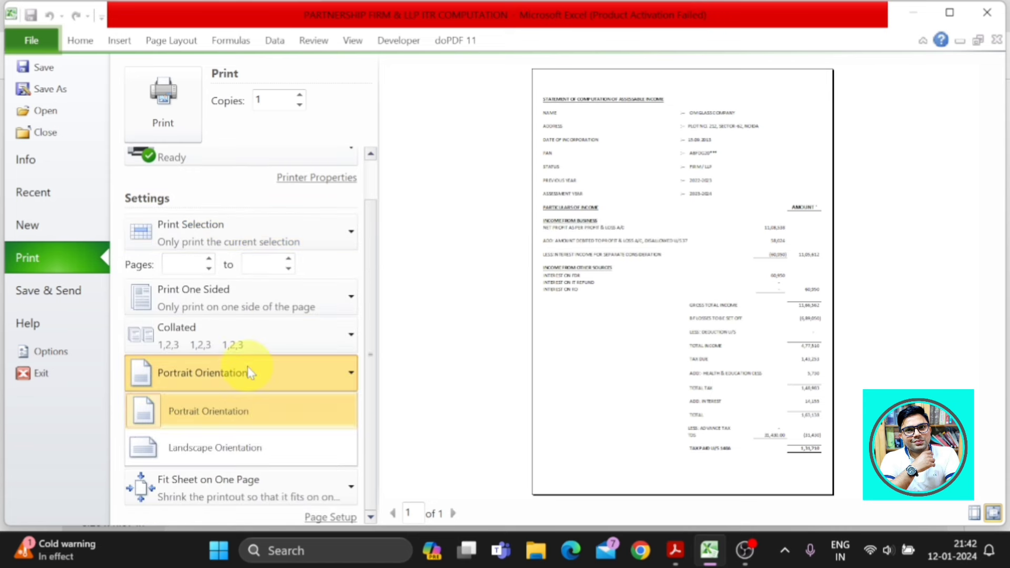
{"action": "left_click", "coordinate": [235, 418]}
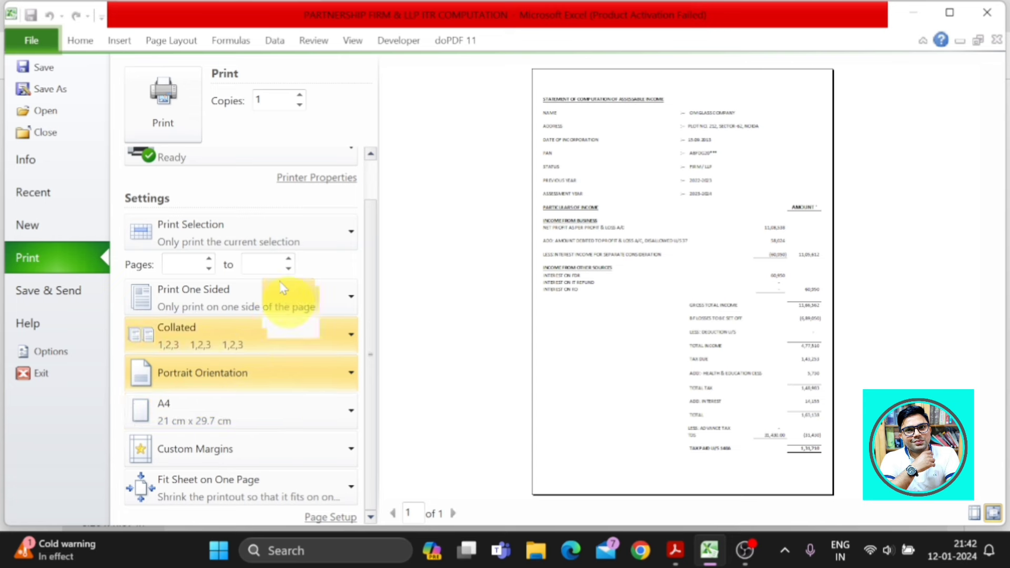
Print the selection to doPDF 11 and browse for where to save PARTNERSHIP FIRM & LLP ITR COMPUTATION.pdf
{"action": "left_click", "coordinate": [172, 108]}
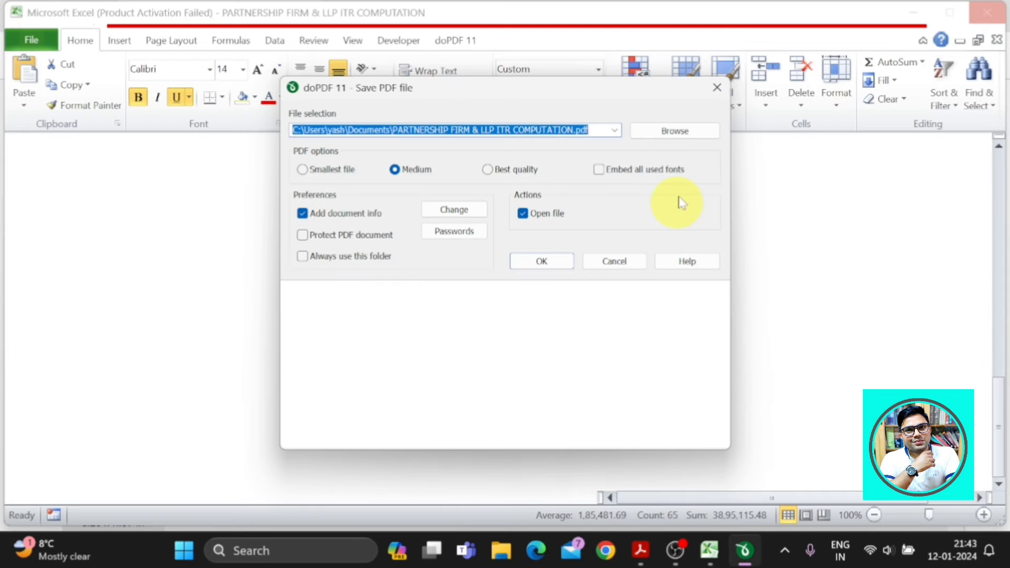
{"action": "left_click", "coordinate": [679, 136]}
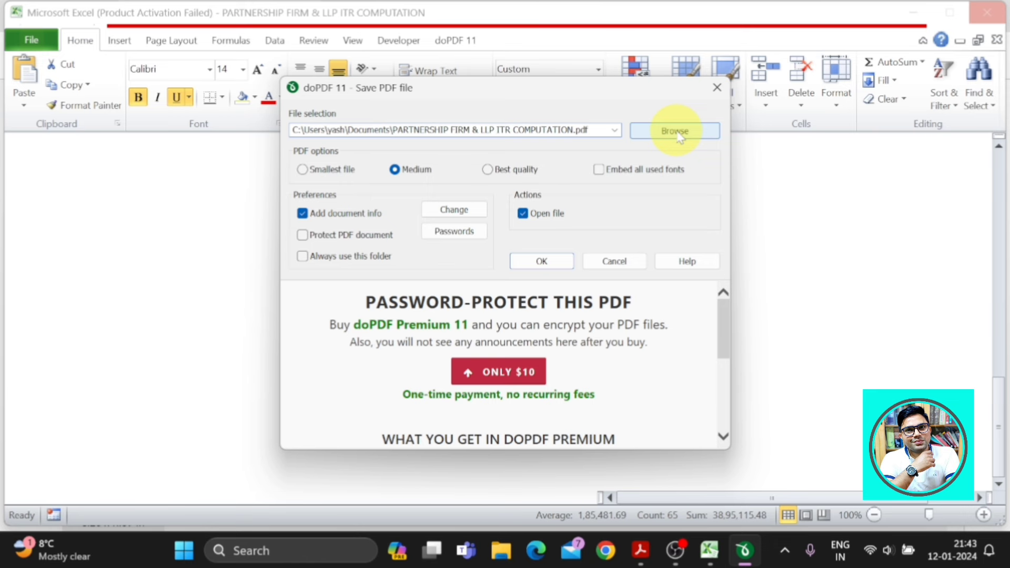
{"action": "left_click", "coordinate": [678, 133]}
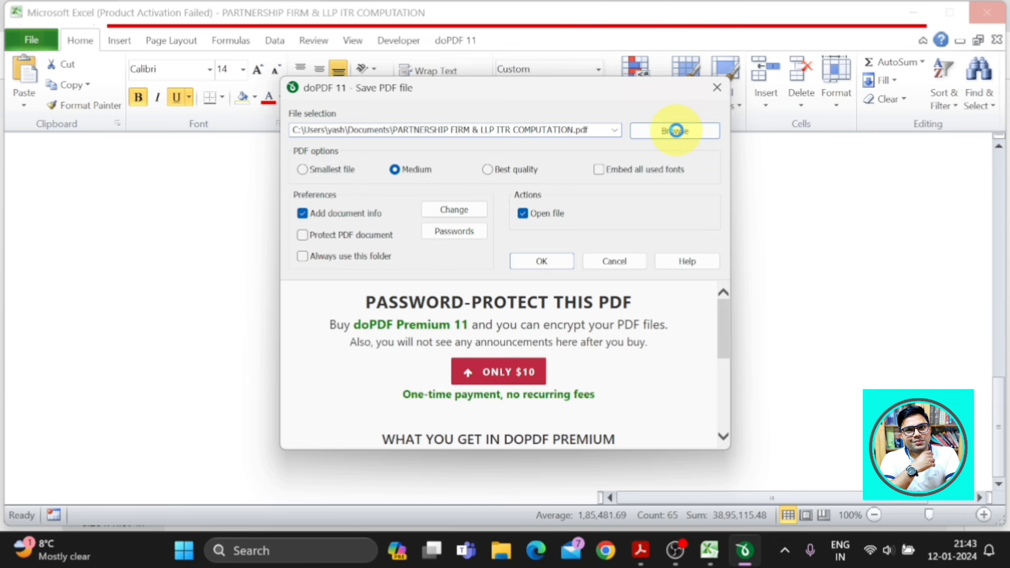